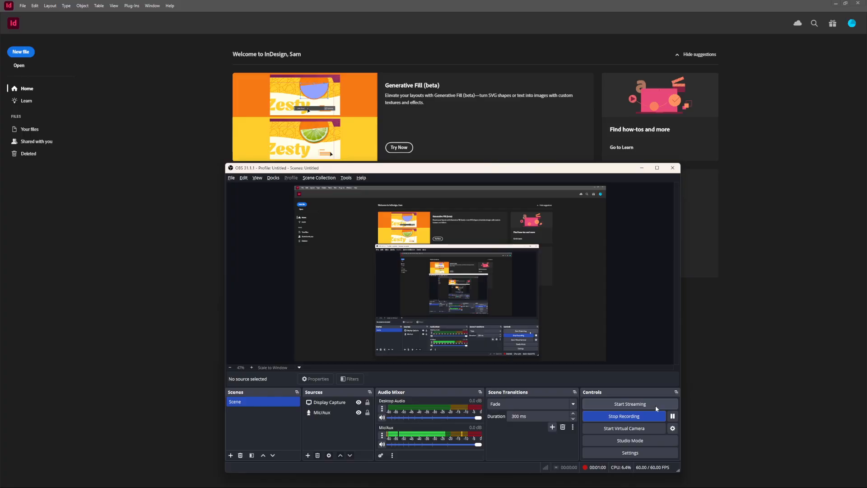
Step: Switch to Google Drive and preview ACTUALhemisfinal2025 package.zip from the InDesign folder inside Magazine
key(alt+Tab)
key(alt+Tab)
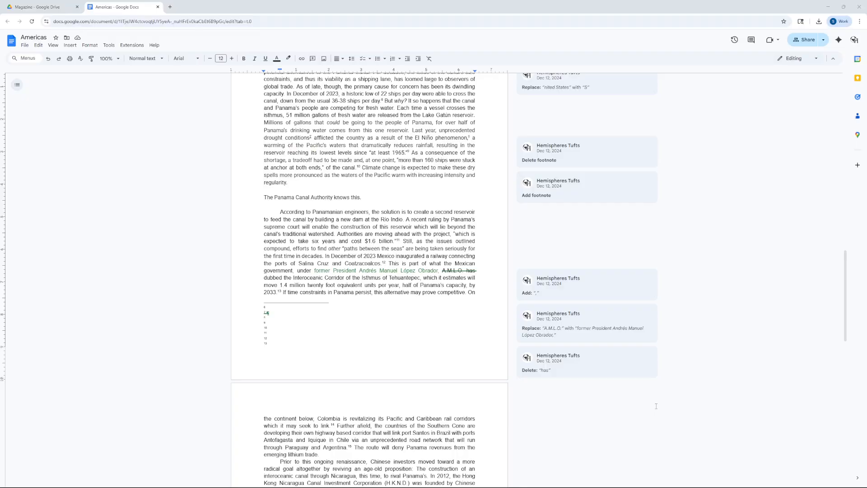
click(31, 9)
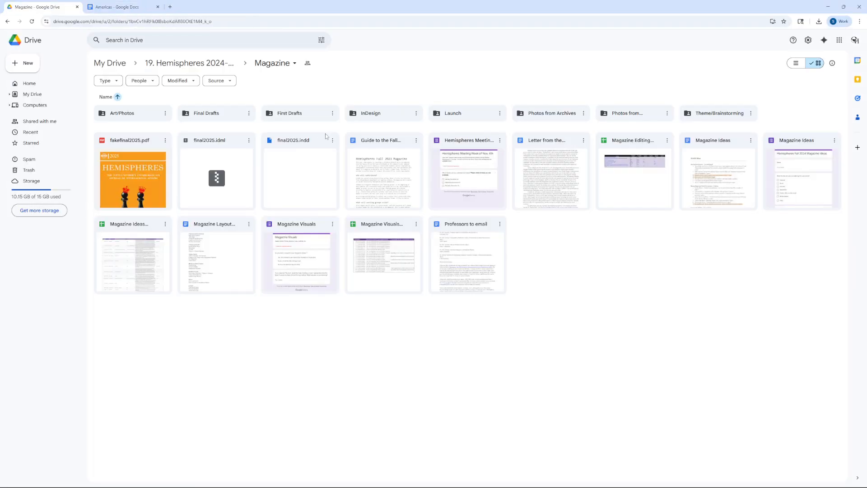
click(218, 117)
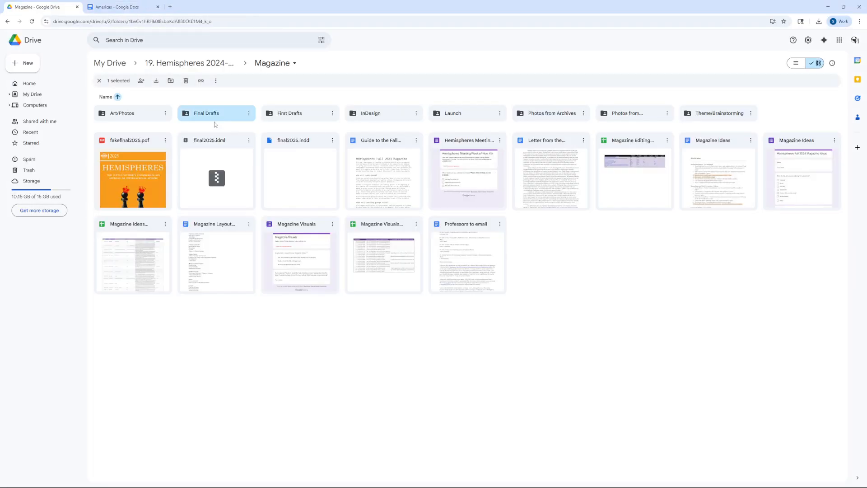
double_click(390, 114)
double_click(293, 159)
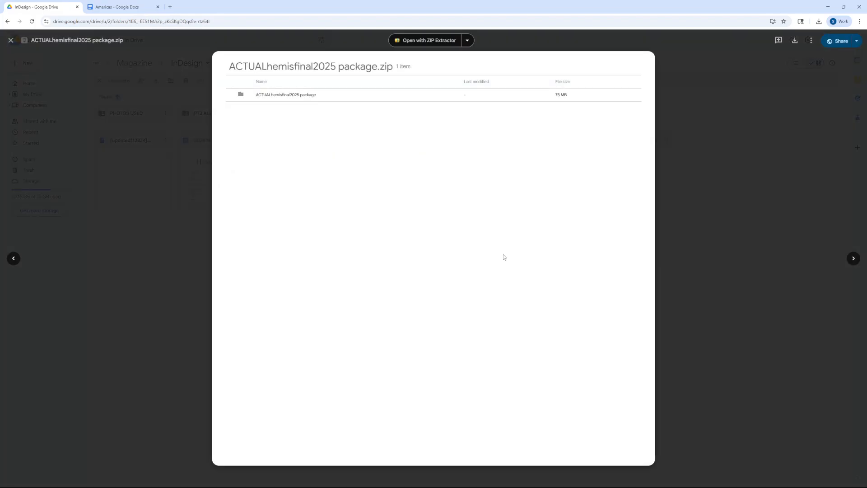
Step: Open the ACTUALhemisfinal2025 package folder in the preview and examine its fonts, links and final2025 files
click(279, 95)
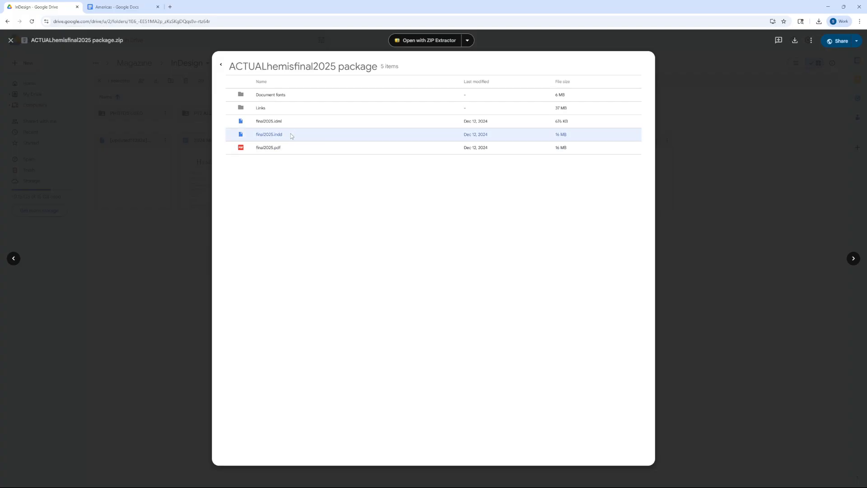
drag(371, 67, 287, 66)
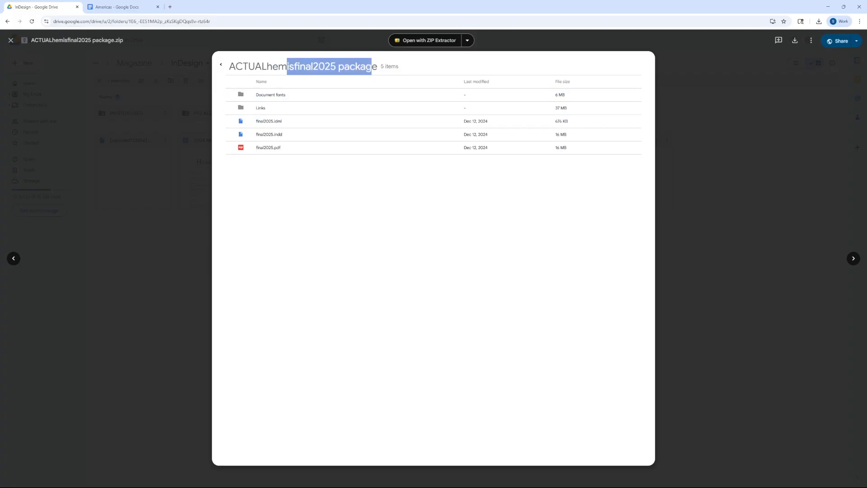
click(289, 68)
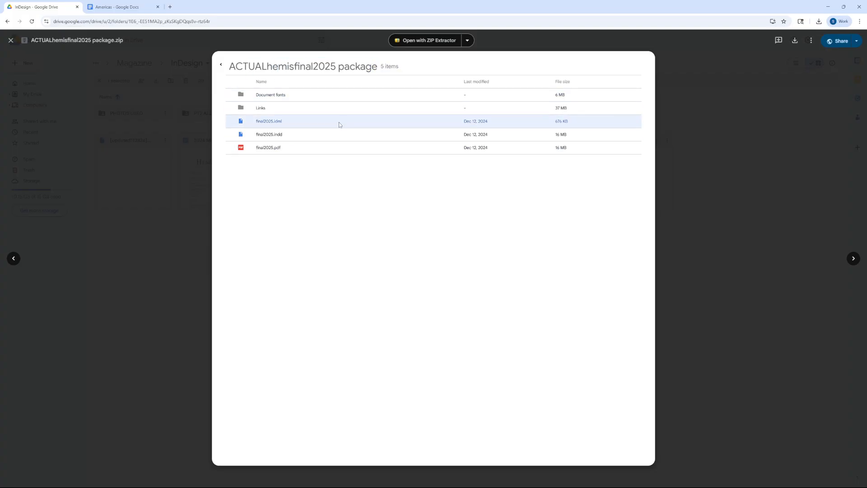
right_click(276, 136)
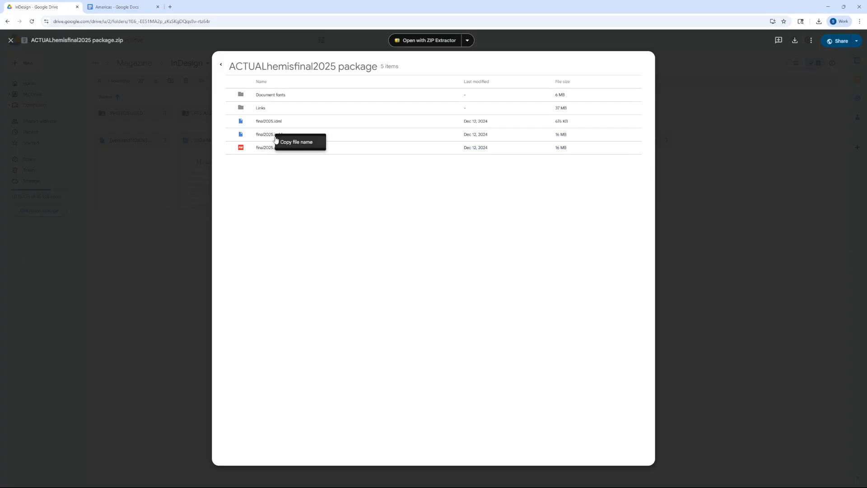
Step: Switch to InDesign and check which account is signed in
key(alt+Tab)
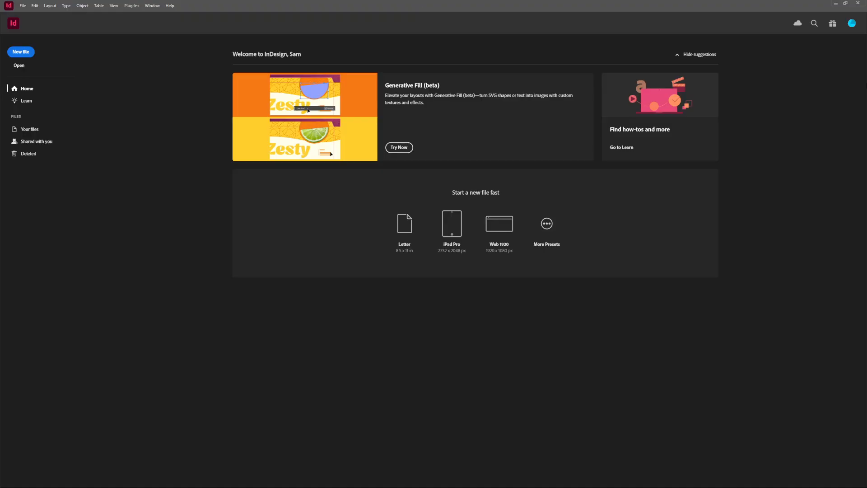
click(850, 27)
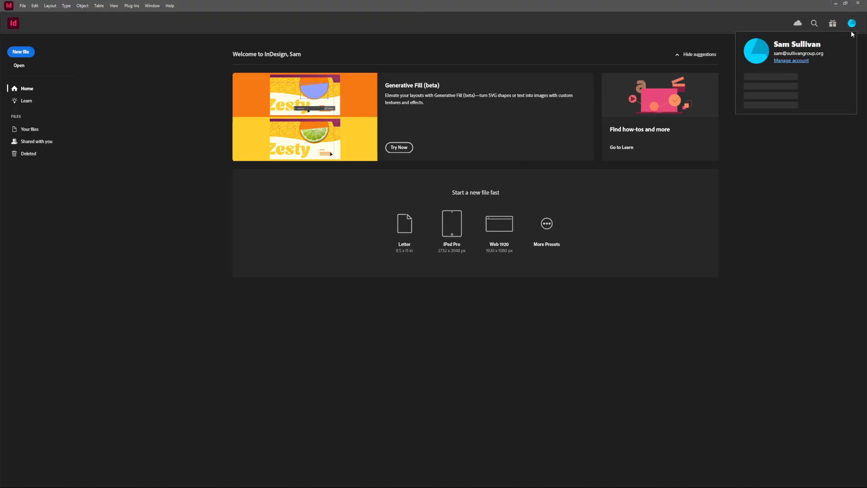
click(851, 25)
click(23, 5)
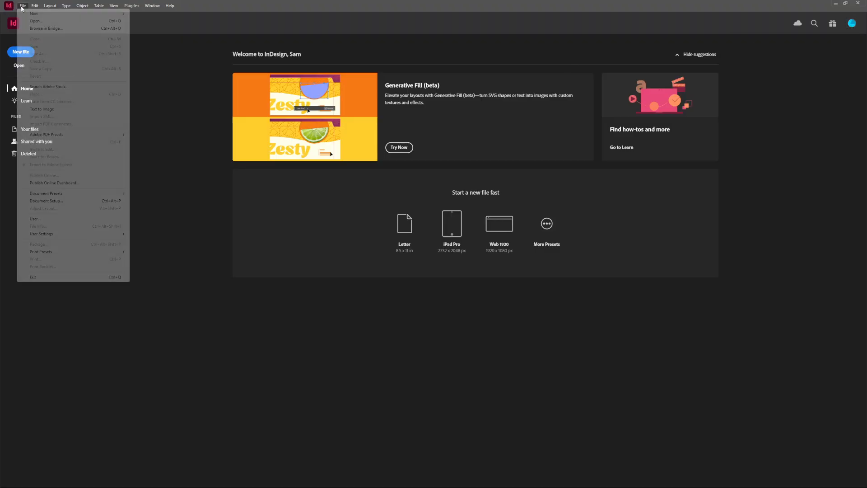
click(300, 220)
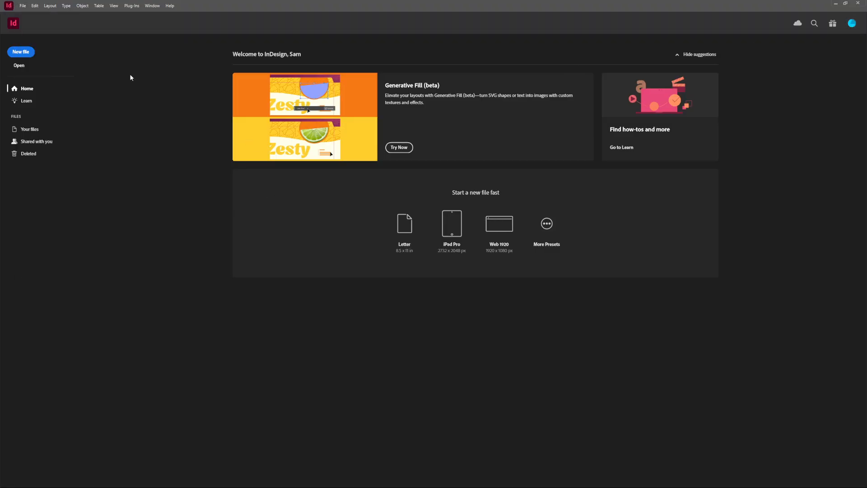
Step: Open the final2025 InDesign Markup file from the Desktop as Normal and acknowledge the missing links
click(23, 5)
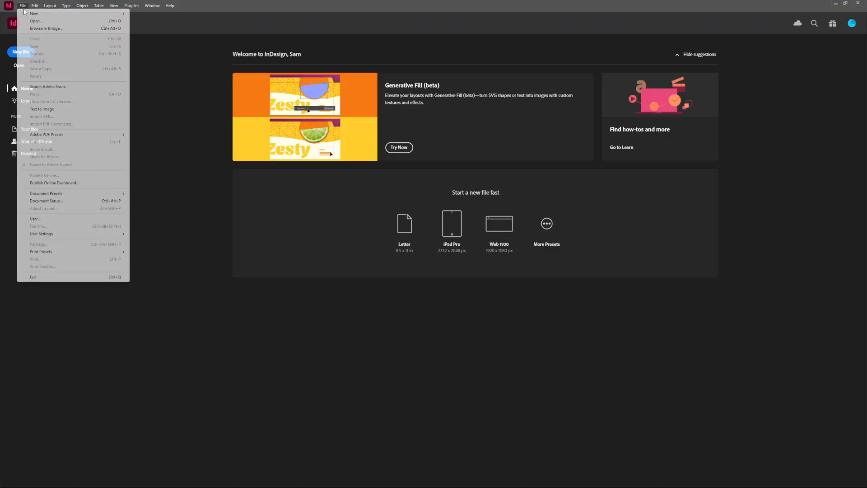
click(68, 21)
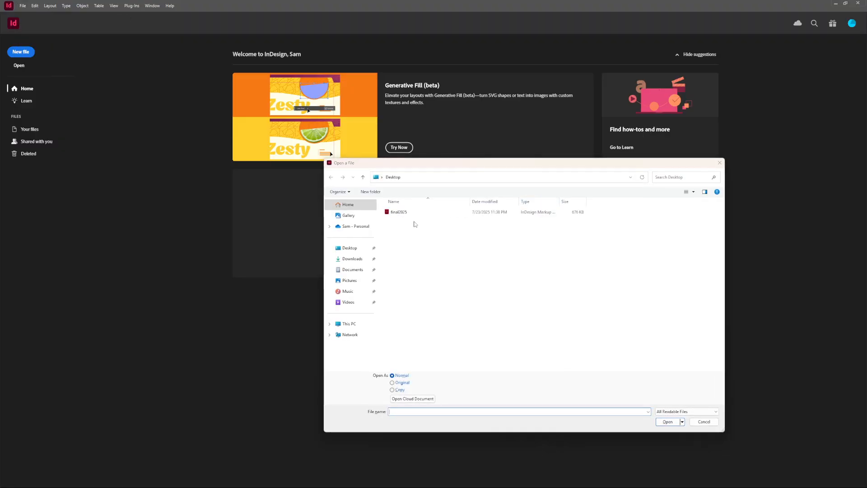
key(alt+Tab)
key(alt+Tab)
click(435, 215)
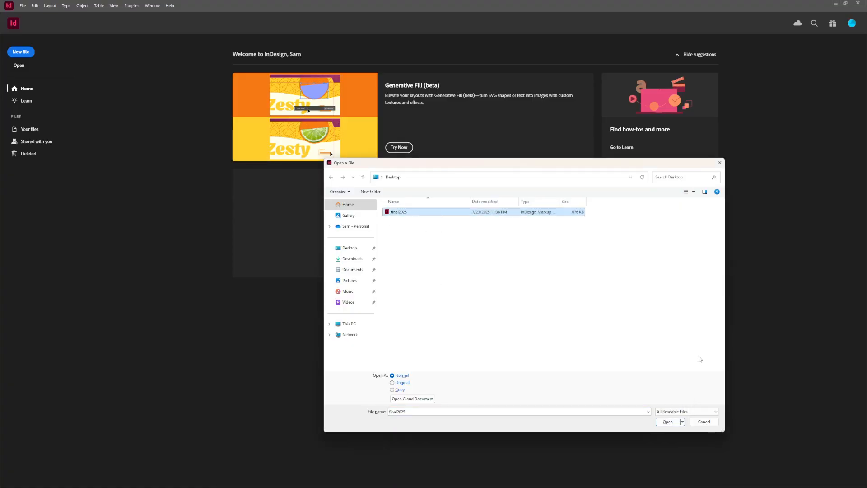
click(668, 422)
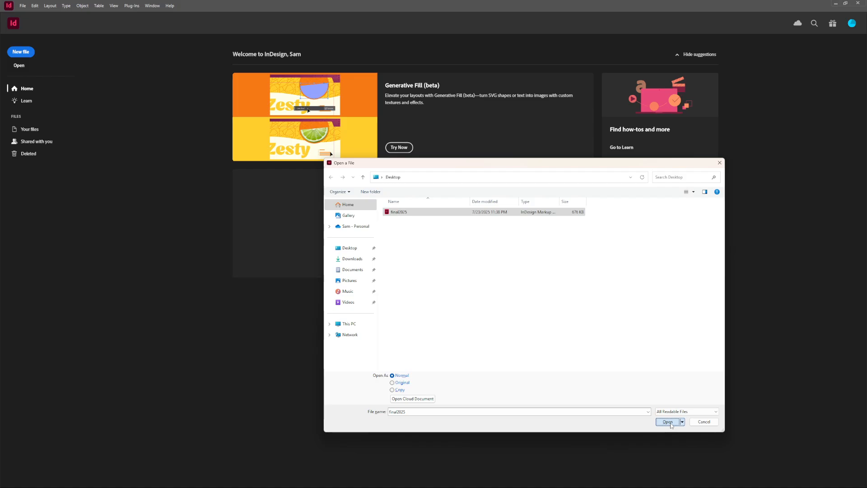
click(668, 422)
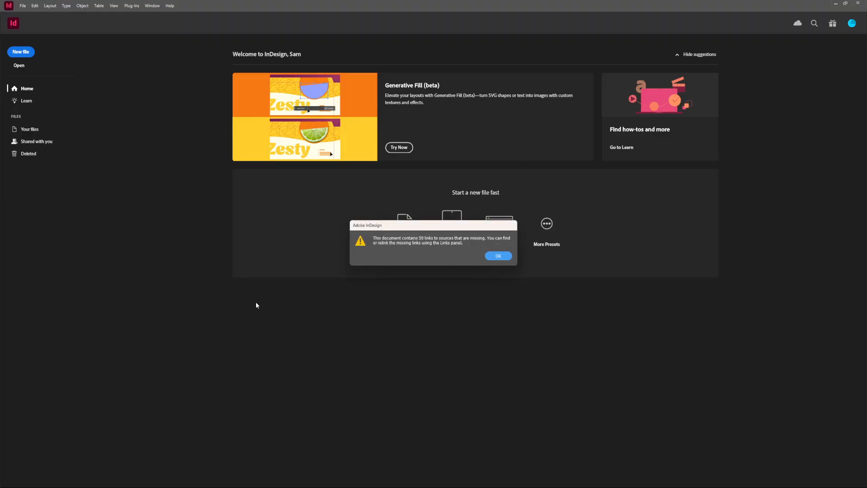
click(498, 256)
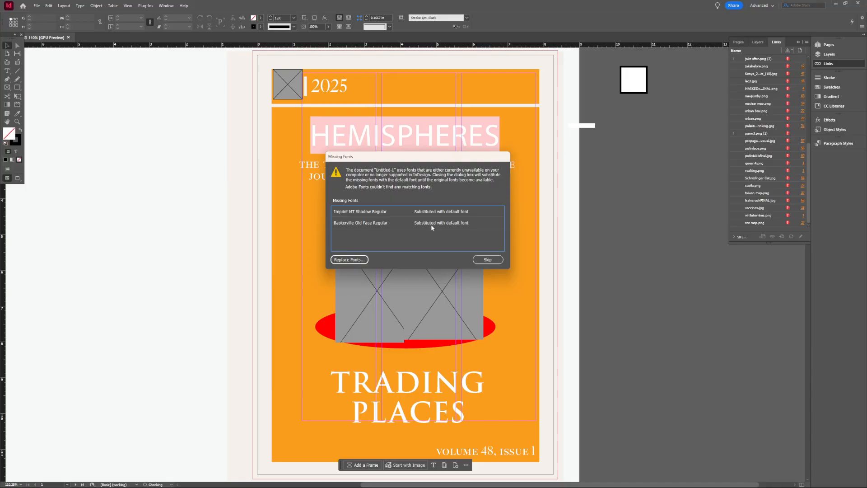
Step: Review the document's fonts in Find/Replace Font, including the missing ones, and finish without replacing any
click(349, 261)
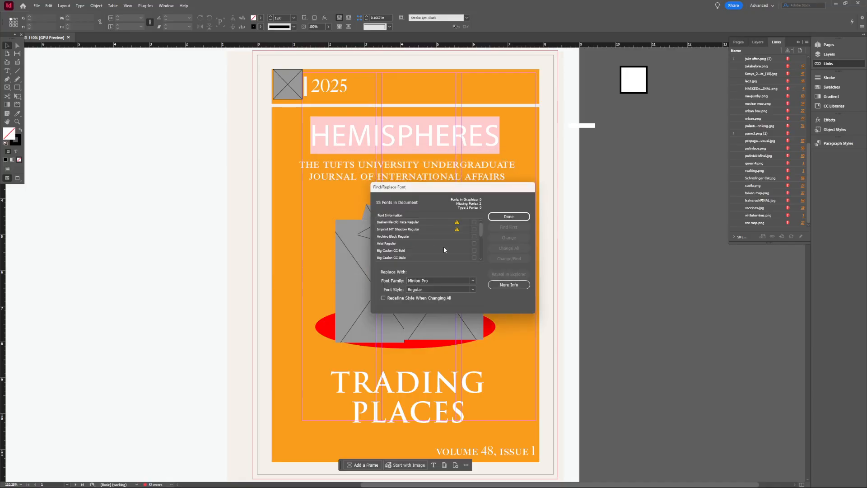
scroll(454, 226, down, 3)
scroll(462, 230, down, 2)
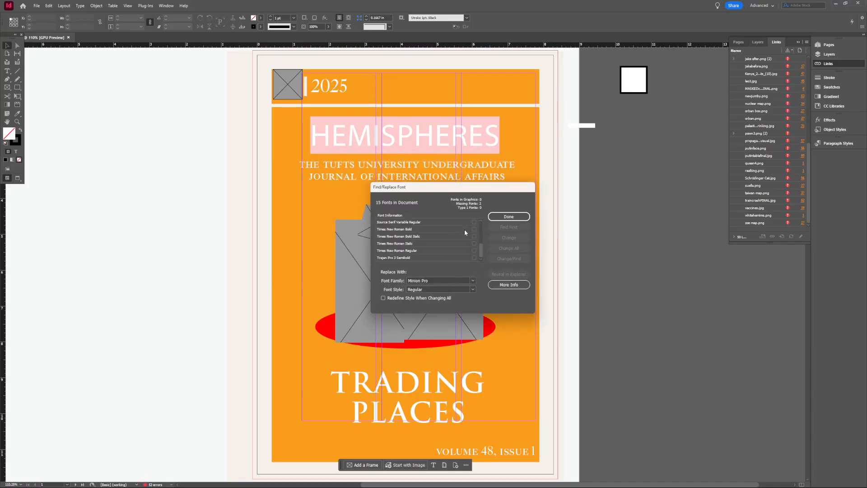
scroll(451, 248, up, 5)
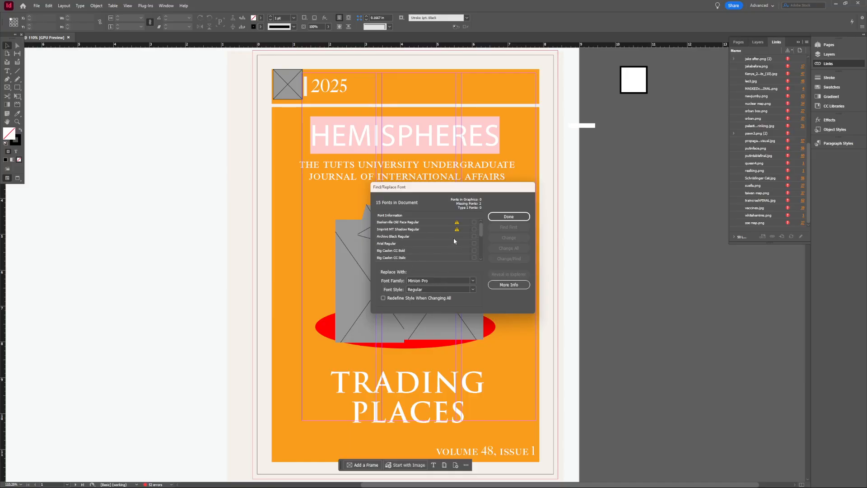
click(509, 217)
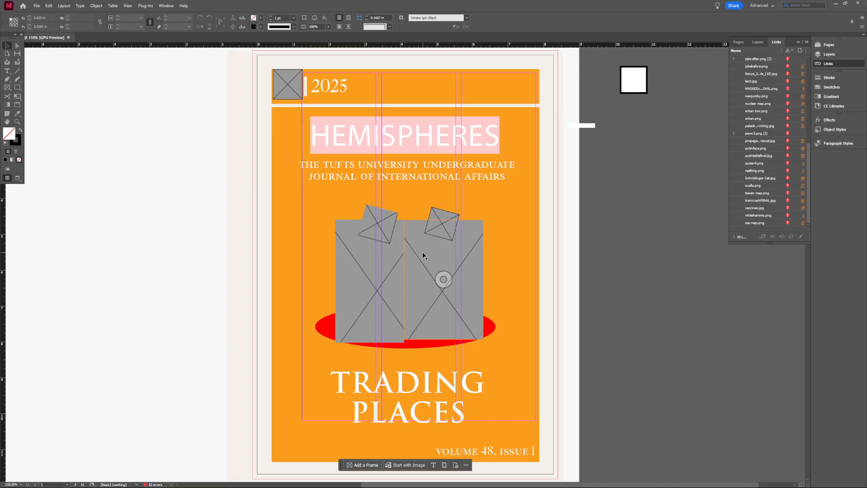
Step: Draw a text frame with the Type tool in the empty area beside the cover page
click(80, 6)
click(80, 6)
click(7, 71)
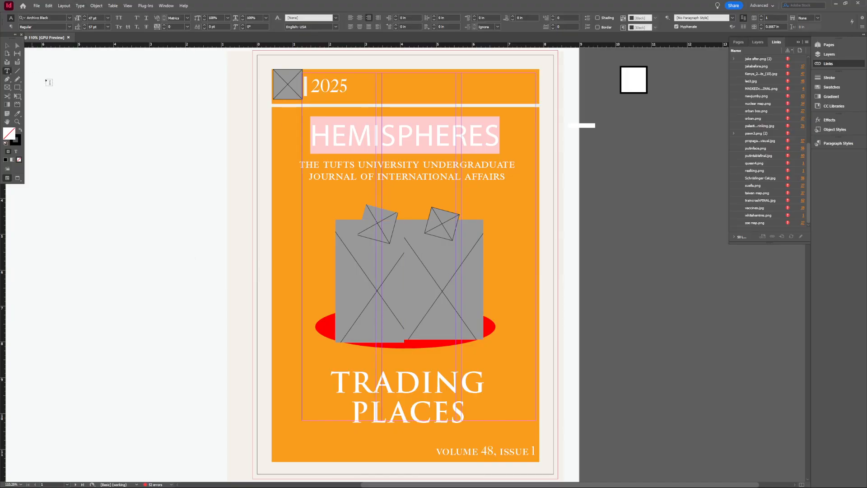
drag(86, 106, 223, 188)
Step: Browse the installed fonts and the additional Adobe Fonts available for the new text frame
click(69, 19)
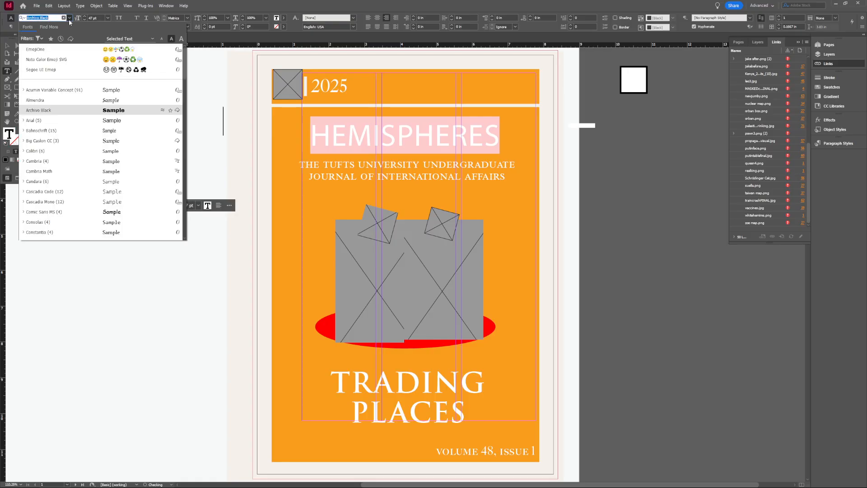
click(69, 19)
click(70, 18)
scroll(81, 85, down, 3)
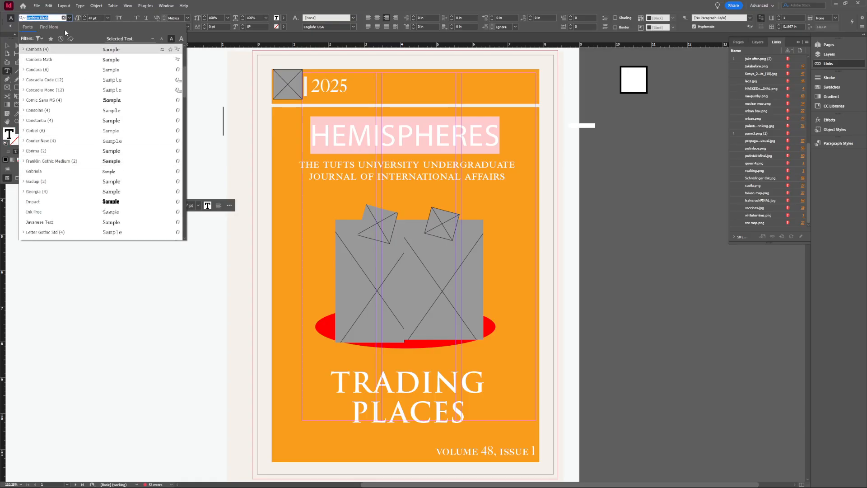
click(49, 27)
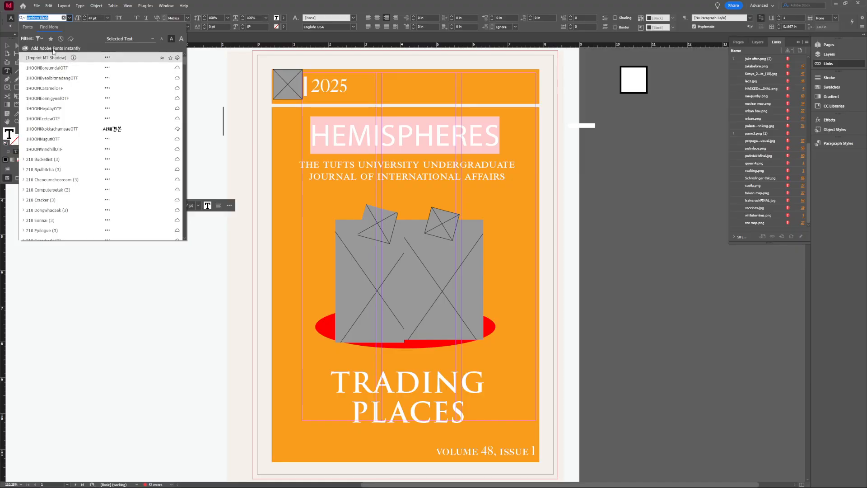
scroll(99, 113, down, 2)
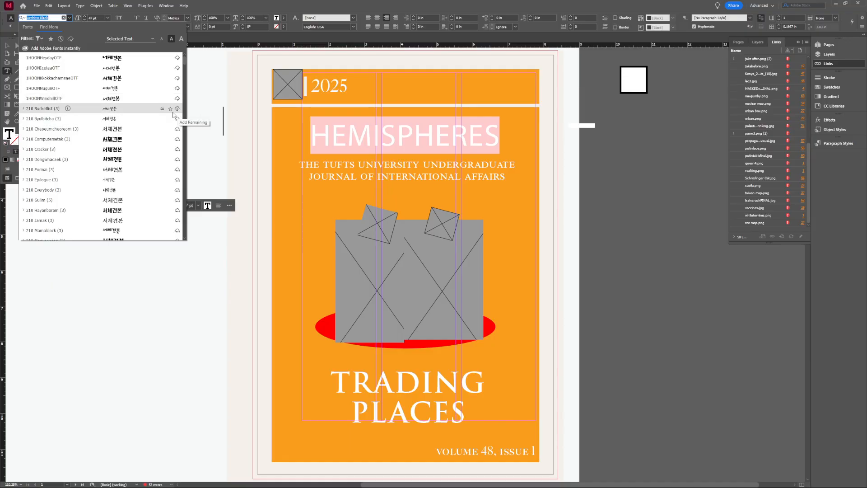
scroll(136, 71, up, 1)
Step: Leave the font list and delete the empty text frame beside the cover
key(Escape)
key(Escape)
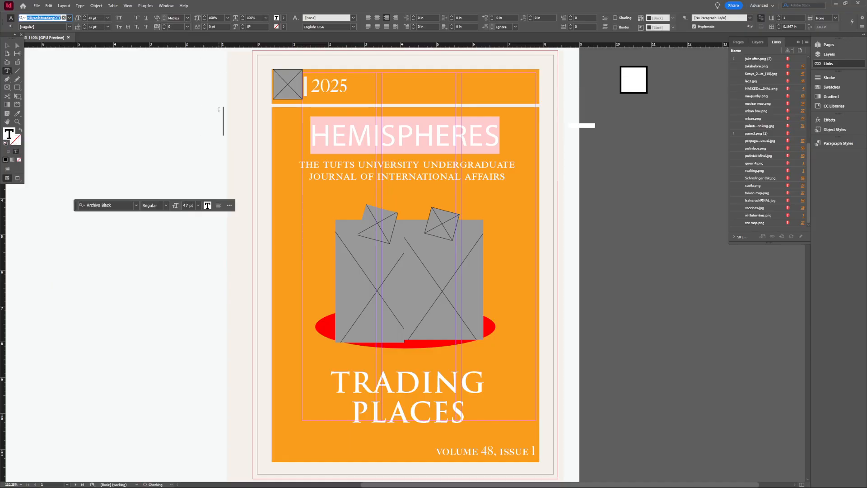
key(Delete)
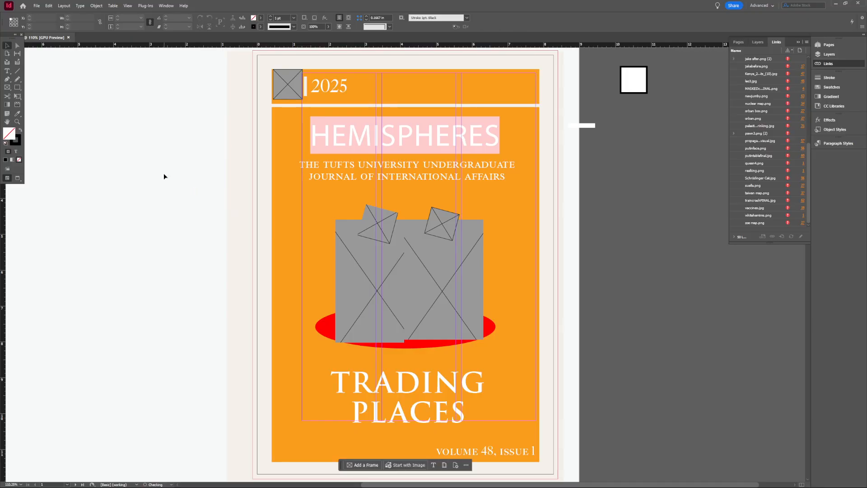
Step: Look through the page spread thumbnails in the Pages panel, then collapse it
click(744, 44)
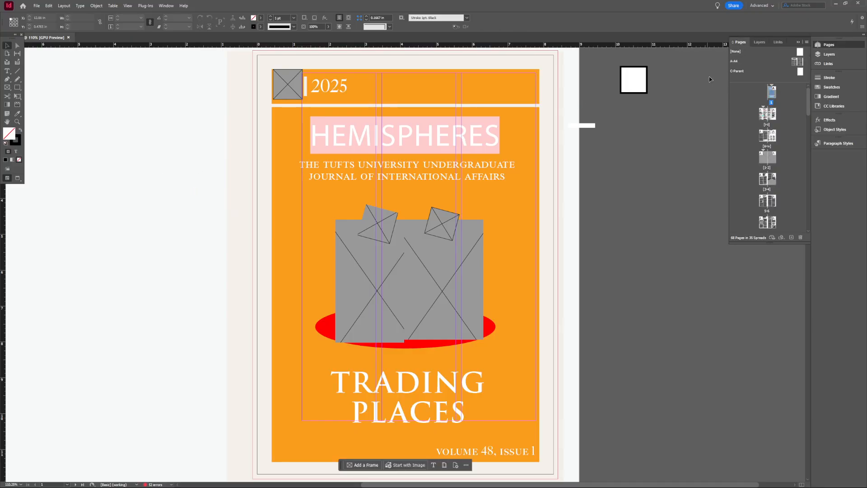
scroll(791, 126, down, 1)
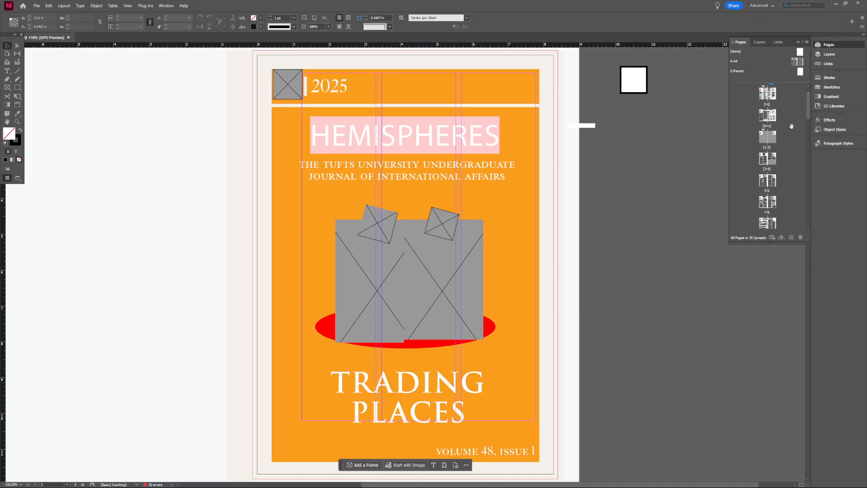
click(836, 45)
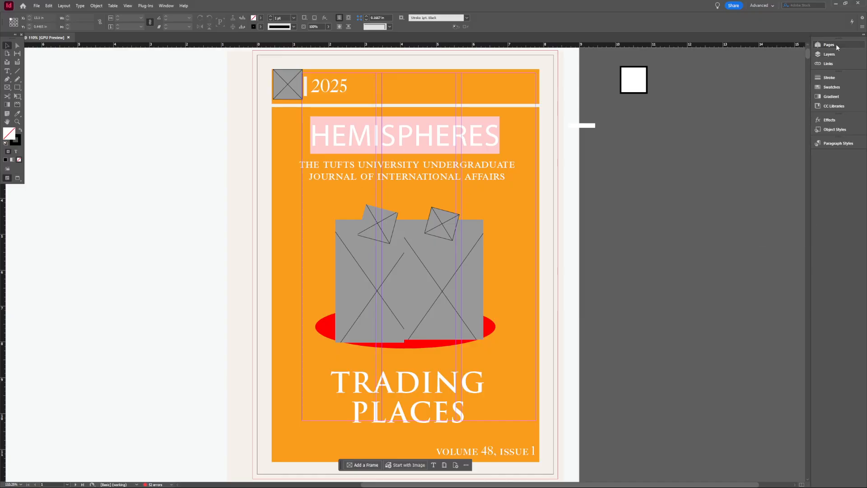
Step: Turn the Pages panel off and show it again
click(166, 6)
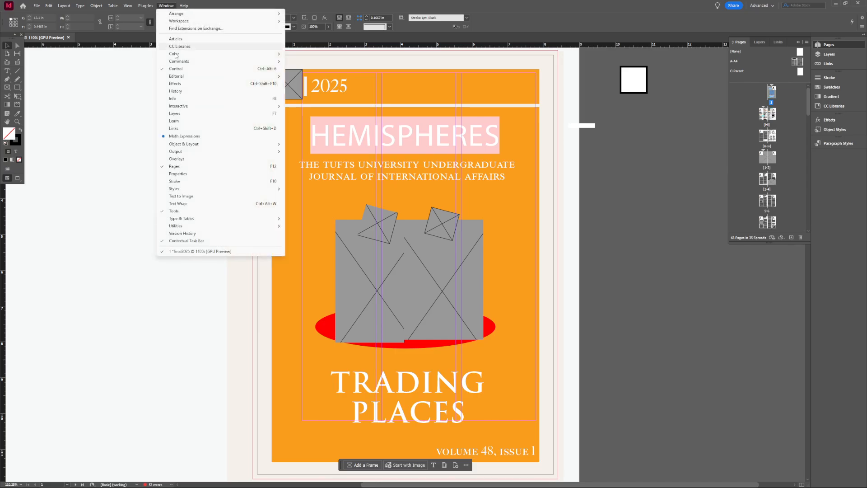
click(165, 160)
click(165, 5)
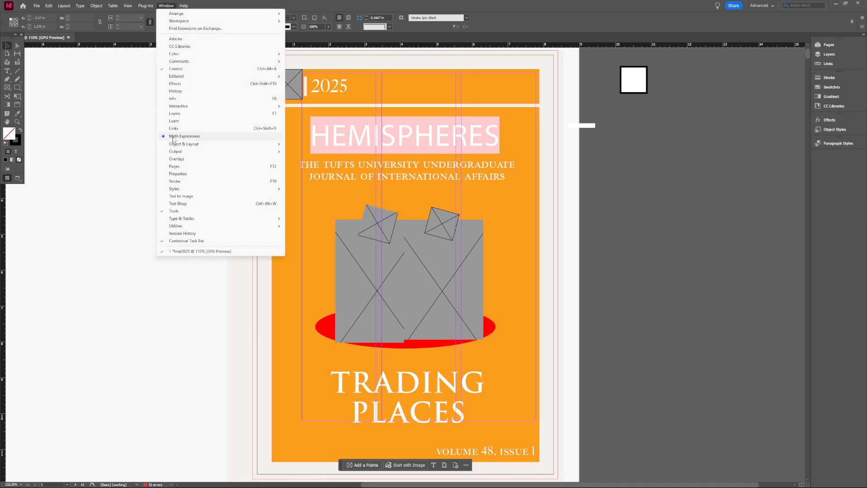
click(167, 169)
Step: Try the Essentials Classic and Essentials workspaces, and return to the Advanced workspace
click(761, 6)
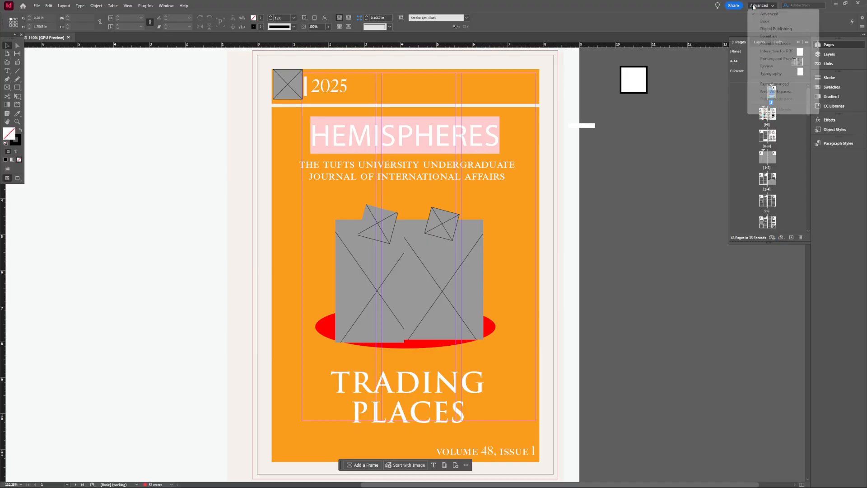
click(762, 14)
click(763, 6)
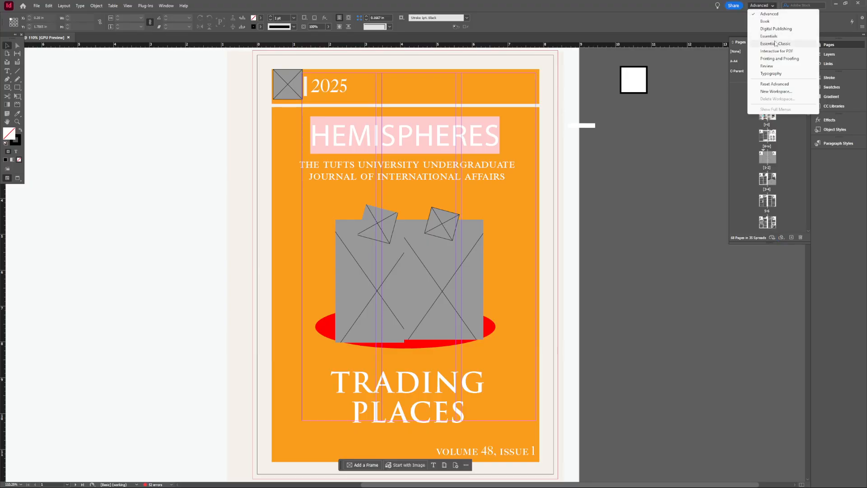
click(774, 44)
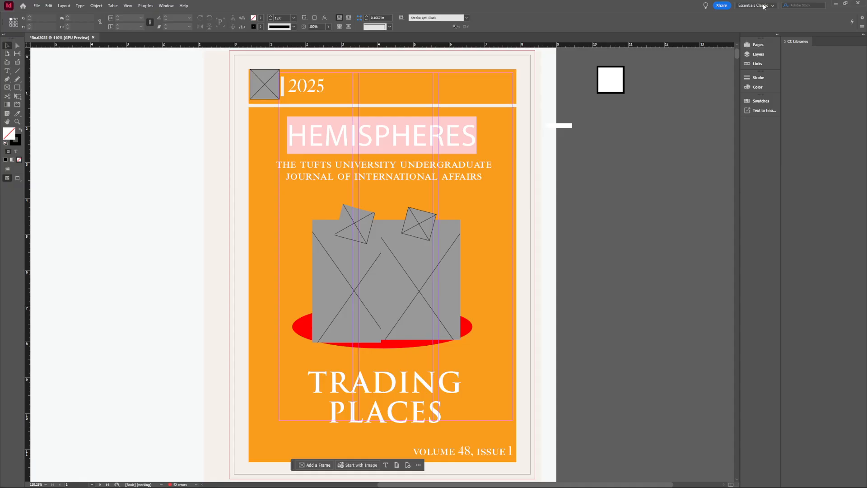
click(770, 6)
click(768, 38)
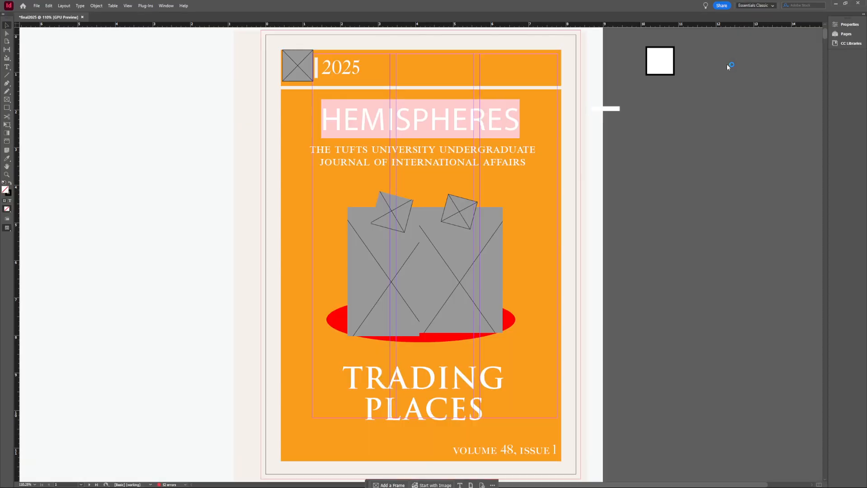
click(763, 6)
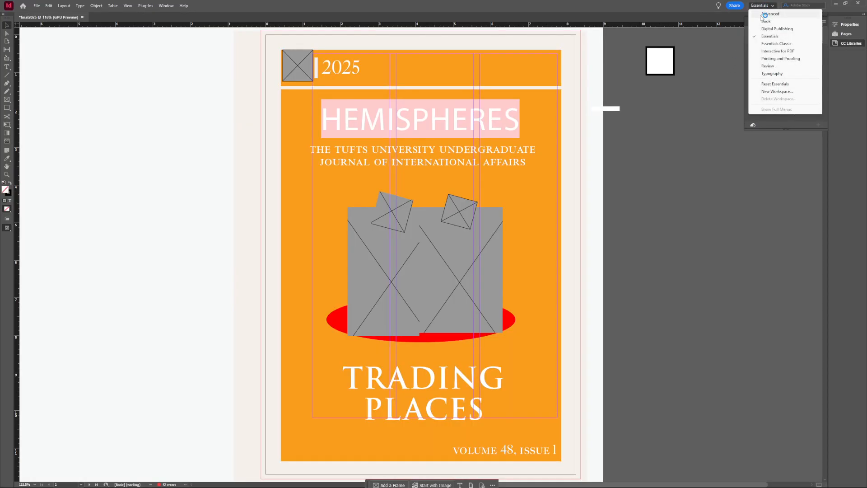
click(769, 14)
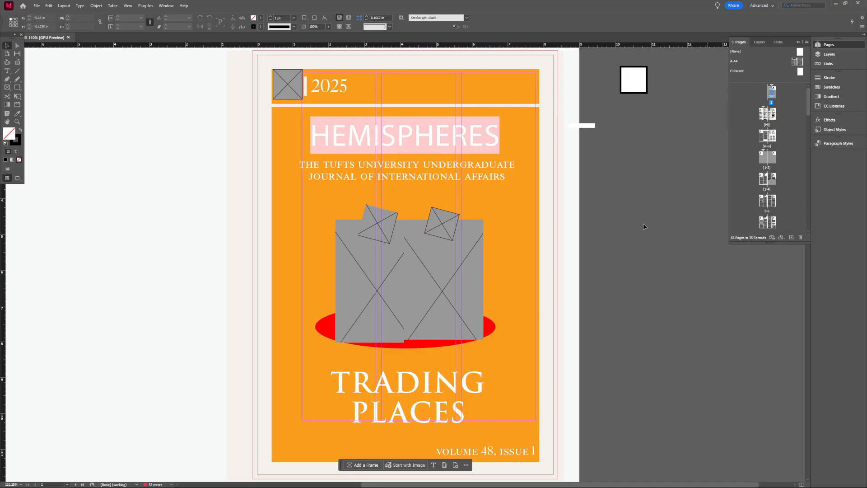
Step: Delete the white square with the black outline and the small white bar from the pasteboard beside the cover
scroll(767, 147, down, 1)
click(642, 84)
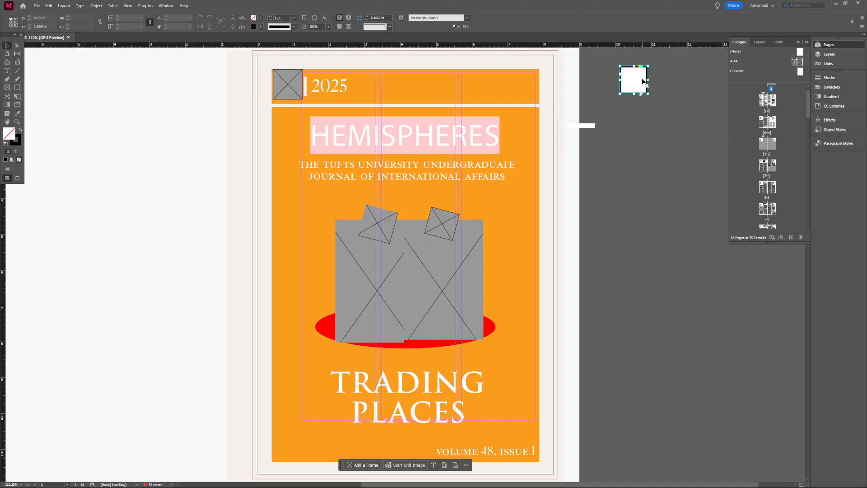
click(590, 126)
key(Delete)
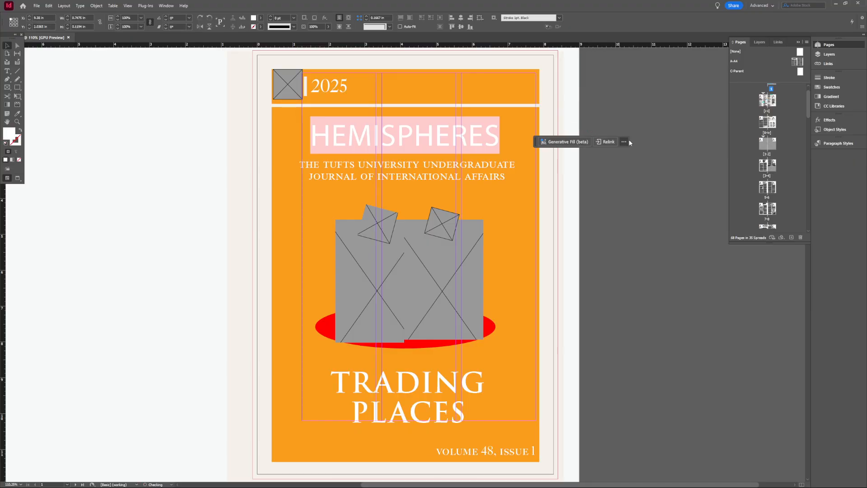
Step: Look through the opening spreads in the document, from the cover and table of contents to the Bougainville Island article
scroll(667, 134, up, 1)
scroll(632, 130, down, 7)
scroll(524, 178, up, 5)
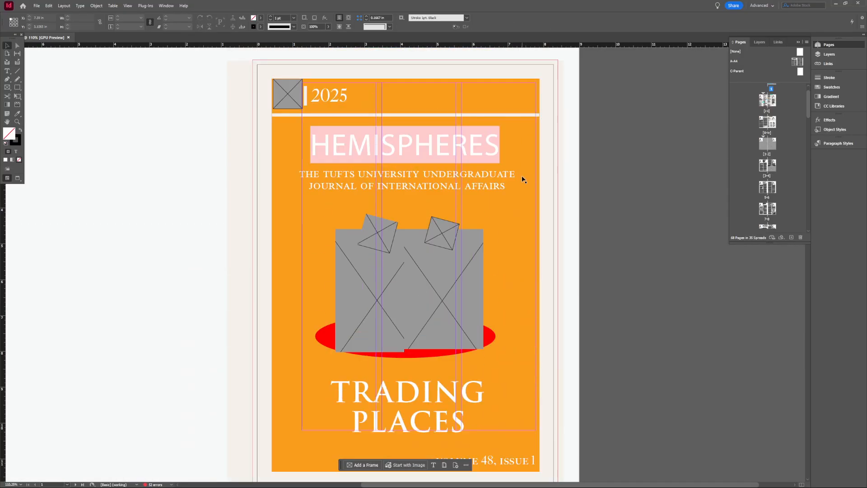
scroll(572, 178, down, 3)
scroll(548, 178, up, 2)
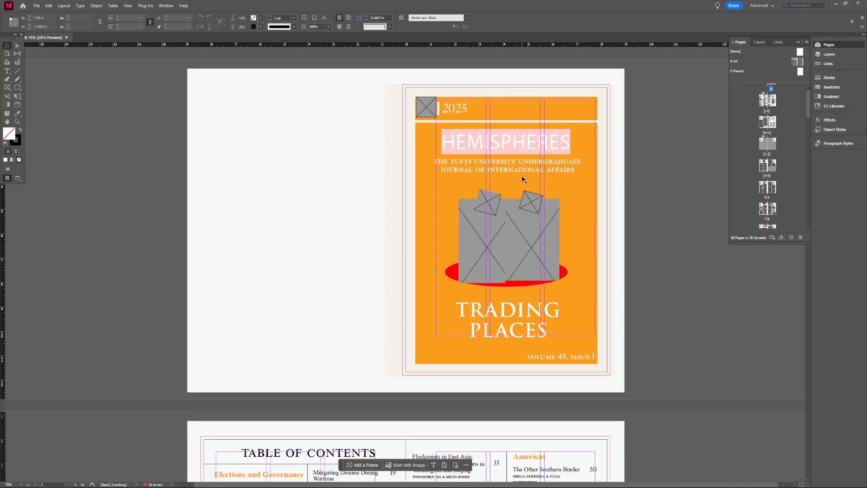
scroll(519, 259, down, 14)
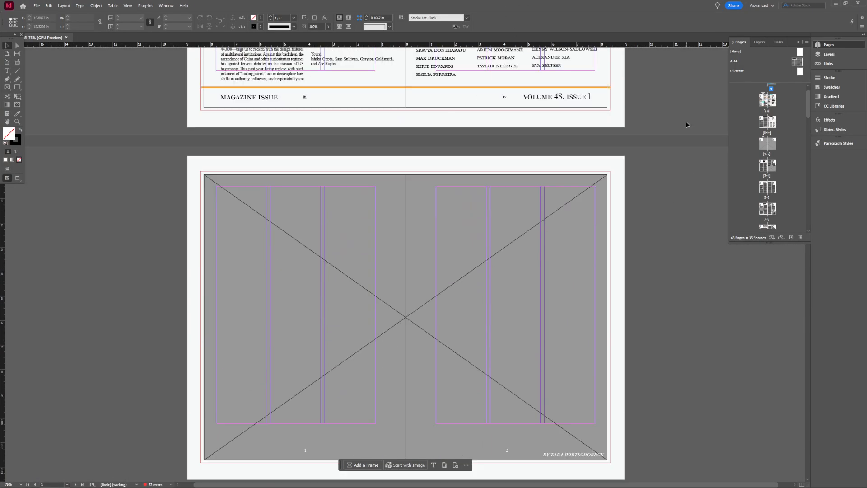
scroll(551, 269, up, 8)
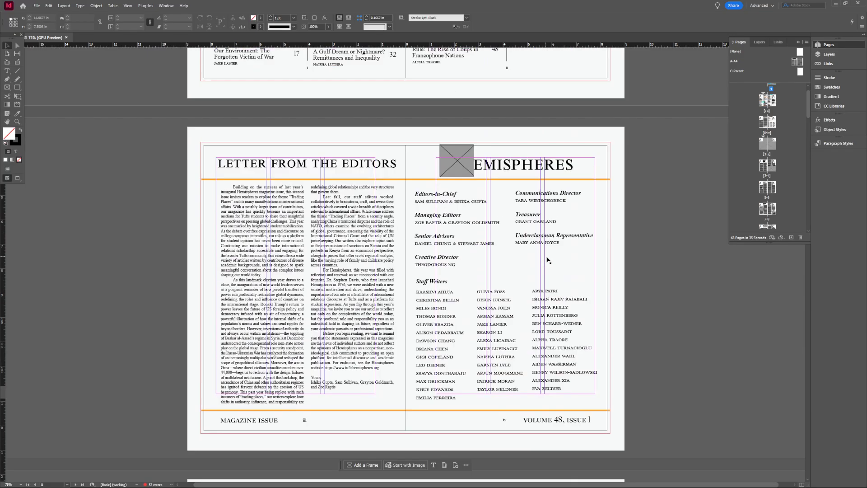
scroll(550, 267, up, 3)
scroll(617, 275, down, 9)
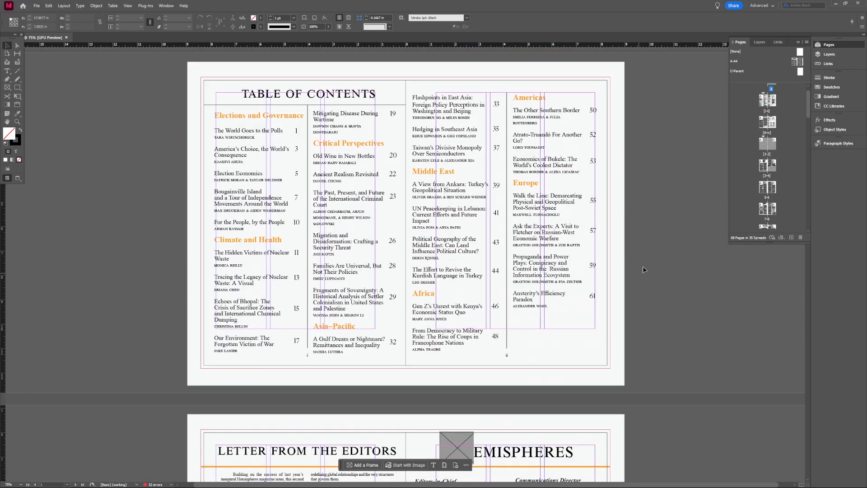
scroll(658, 252, down, 10)
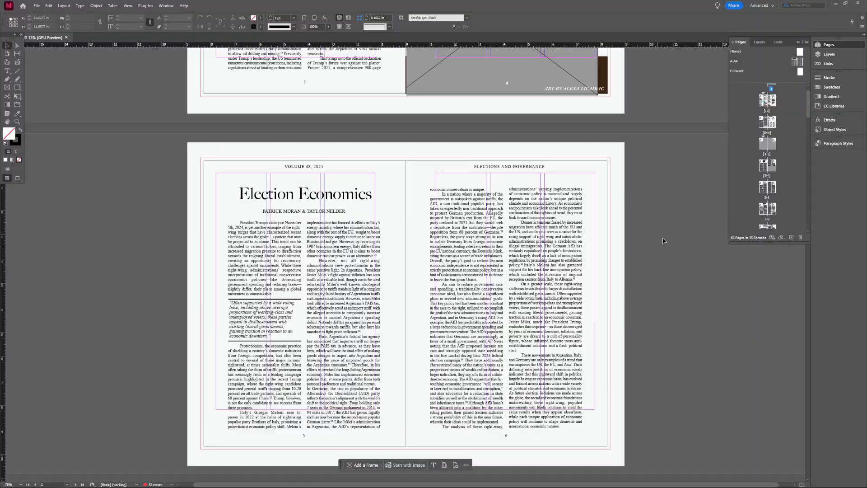
scroll(650, 237, up, 3)
scroll(641, 232, down, 10)
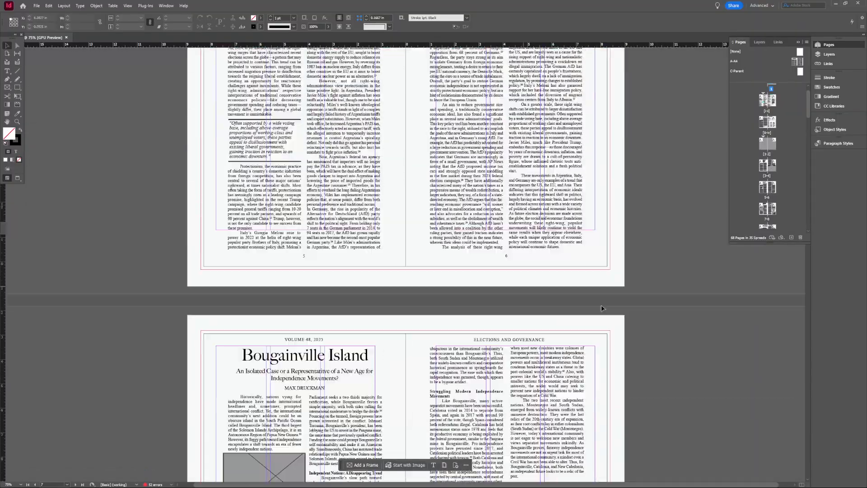
scroll(623, 228, up, 10)
Step: Select the large image frame on page 4 and go back to the cover
click(562, 269)
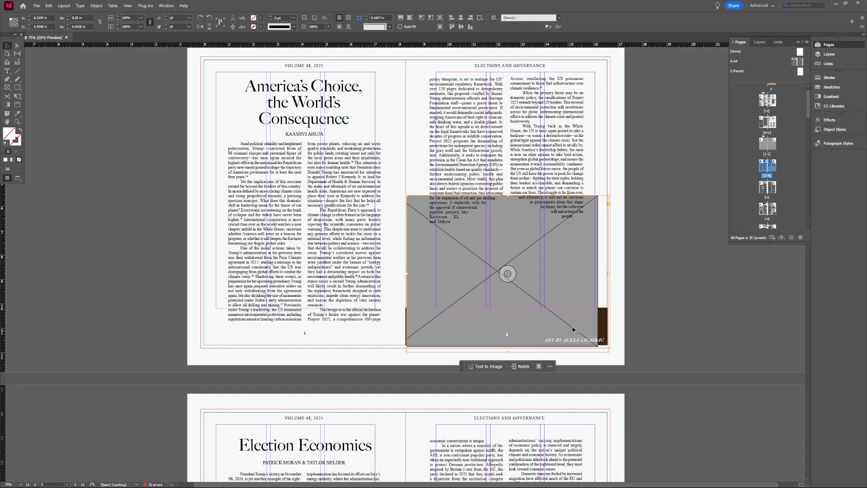
scroll(663, 261, up, 7)
scroll(663, 261, up, 4)
scroll(715, 171, up, 10)
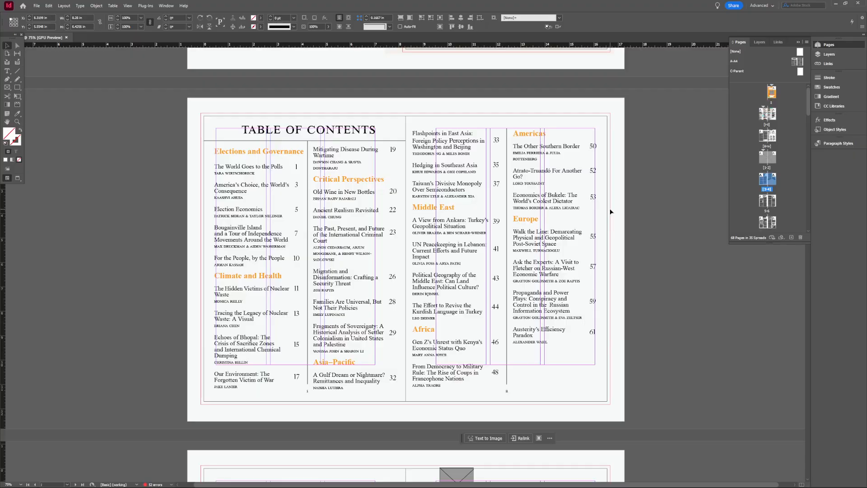
scroll(611, 212, up, 5)
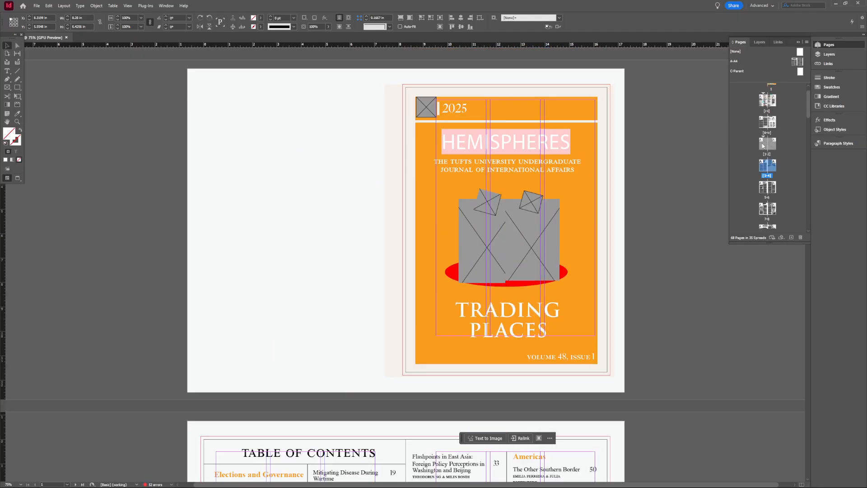
Step: Jump to spread 19–20 using its page thumbnail
scroll(765, 143, down, 1)
drag(804, 110, 811, 144)
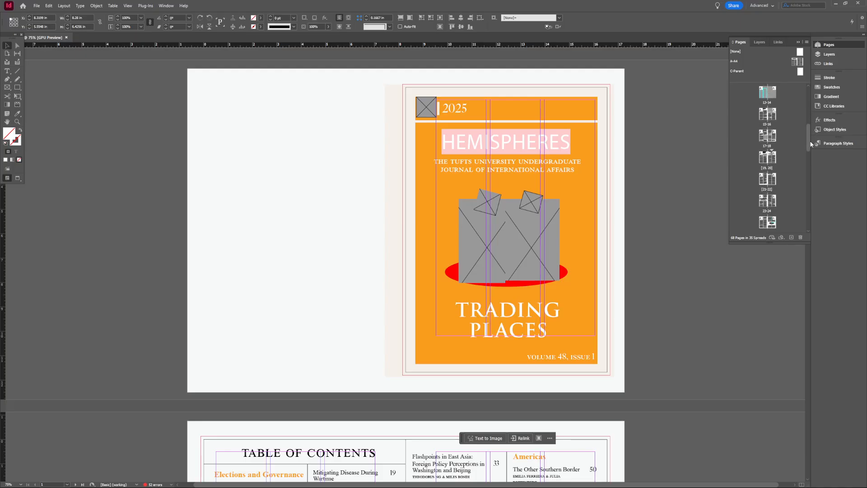
double_click(767, 158)
Step: Find spread 39–40 among the page thumbnails and jump to it
scroll(767, 158, down, 8)
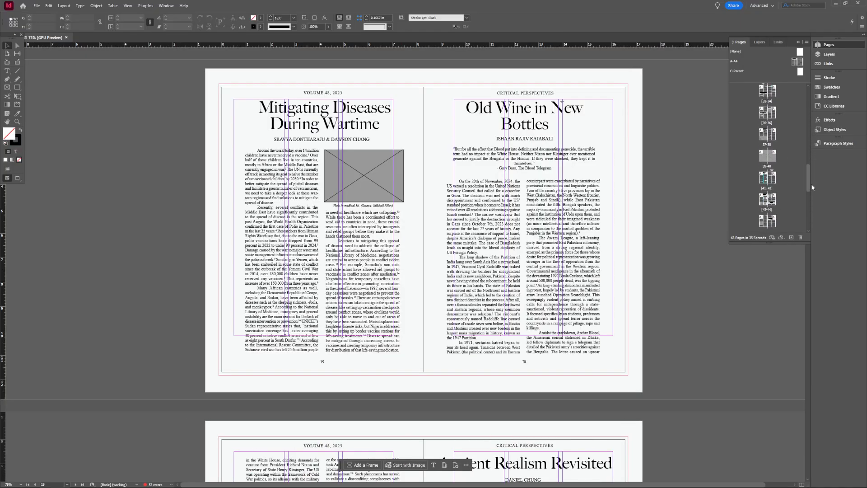
scroll(614, 158, down, 15)
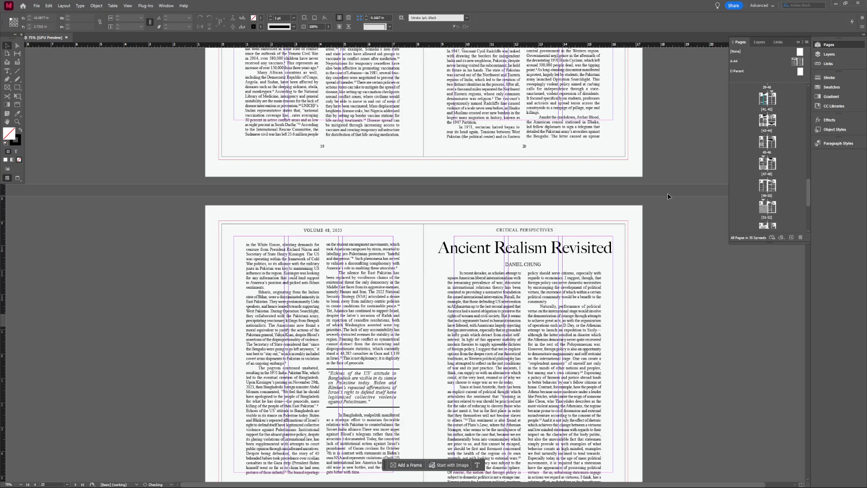
scroll(666, 215, down, 12)
drag(807, 201, 771, 169)
double_click(772, 165)
scroll(773, 165, down, 1)
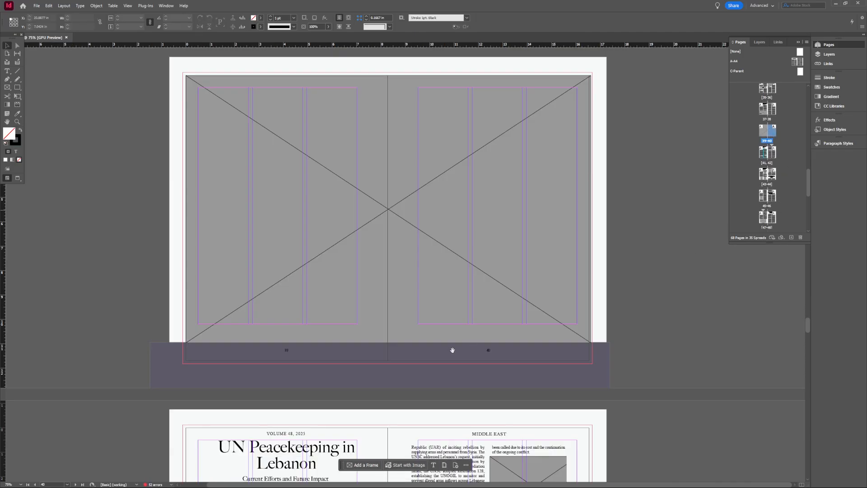
Step: Jump to page 44, look through the thumbnails up to the last page, and select both pages of spread 43–44
double_click(772, 179)
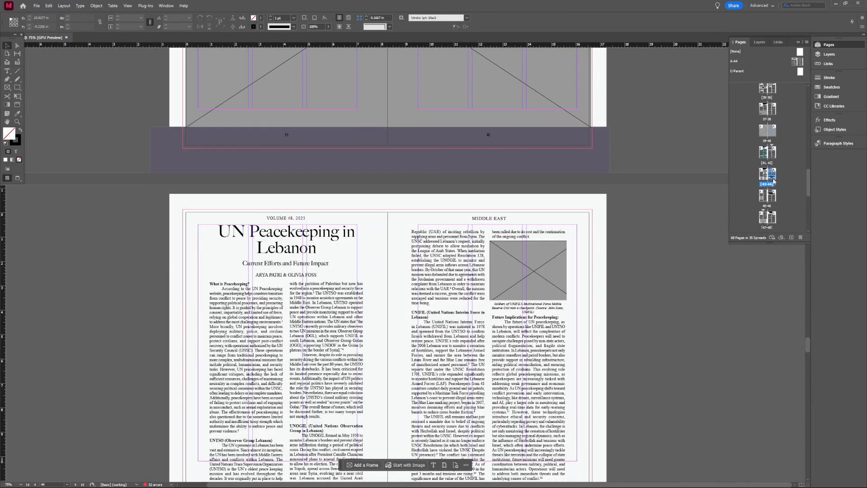
drag(807, 183, 818, 238)
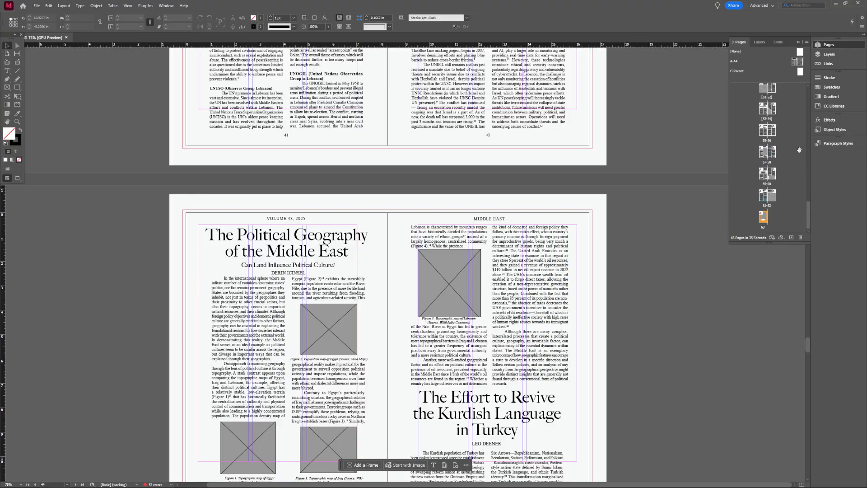
scroll(797, 151, up, 5)
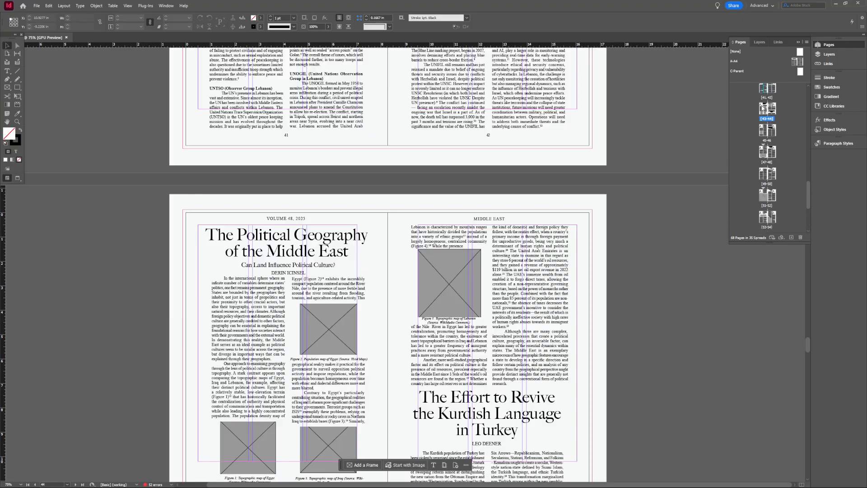
click(762, 108)
shift+click(773, 109)
key(ctrl+v)
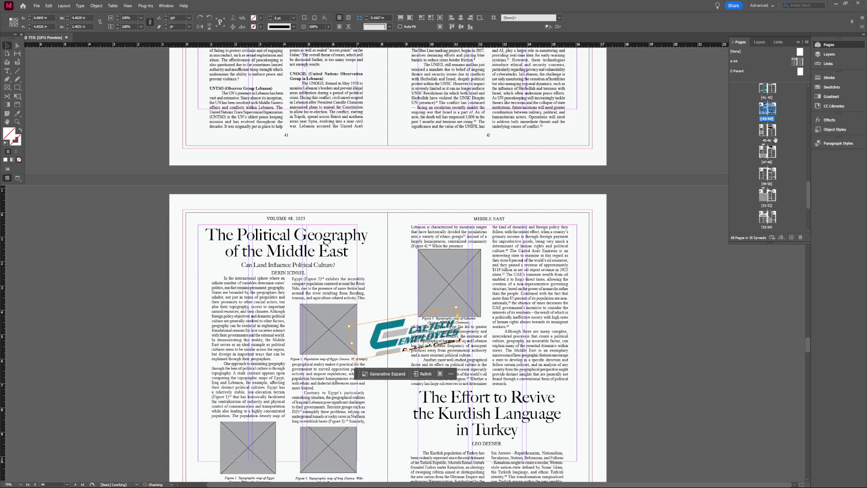
scroll(443, 322, down, 3)
key(Delete)
scroll(628, 224, up, 3)
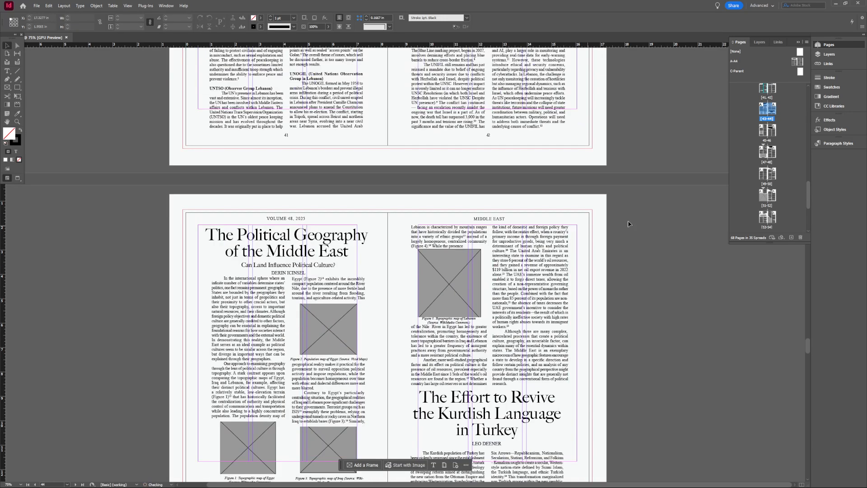
Step: Examine the page commands available for spread 43–44, such as duplicating, moving or deleting it, and close them
scroll(627, 224, up, 6)
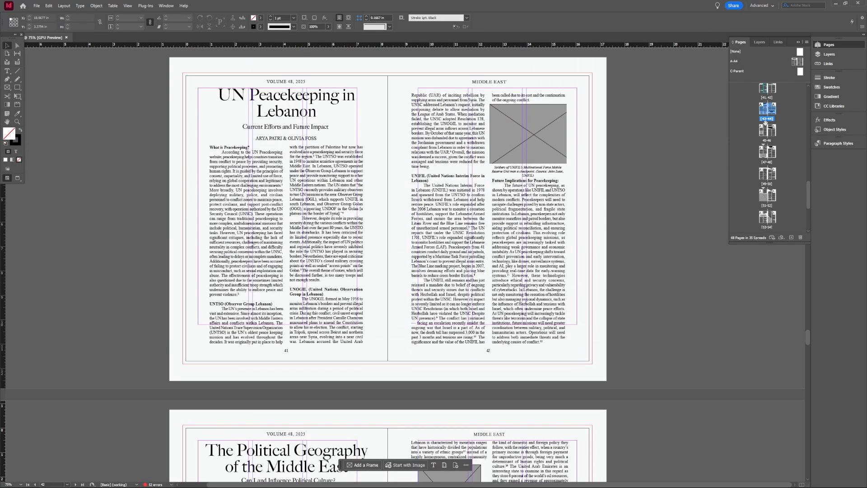
right_click(766, 106)
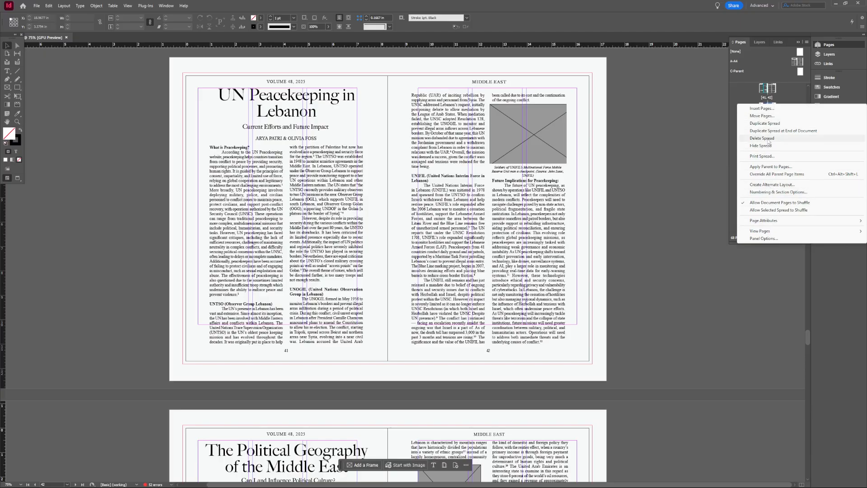
click(774, 101)
Step: Extend the selection to pages 43–46, open the Move Pages settings for them, and cancel
shift+click(762, 133)
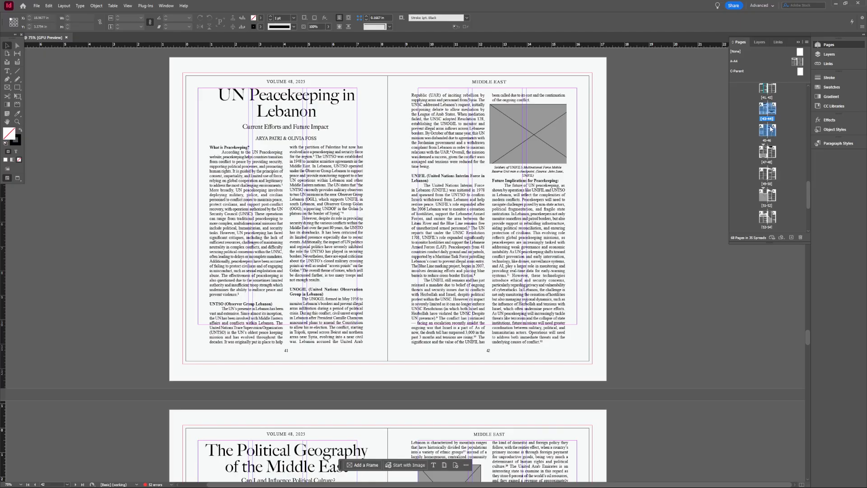
right_click(770, 126)
click(768, 136)
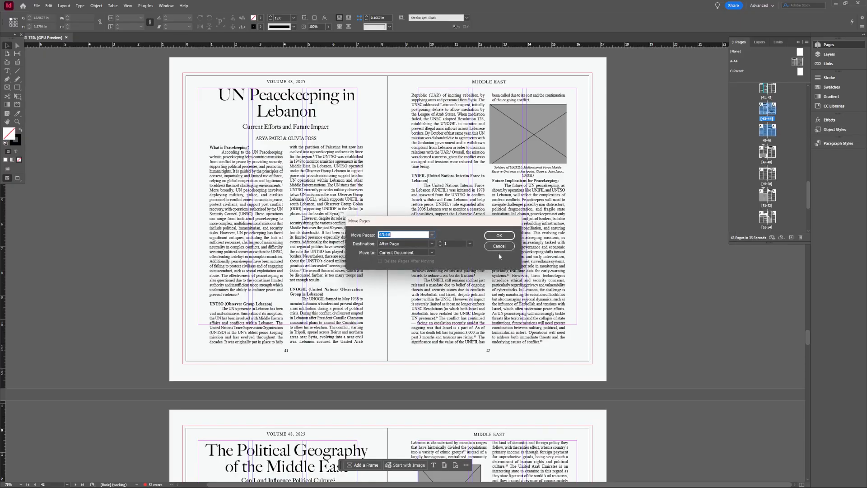
click(499, 246)
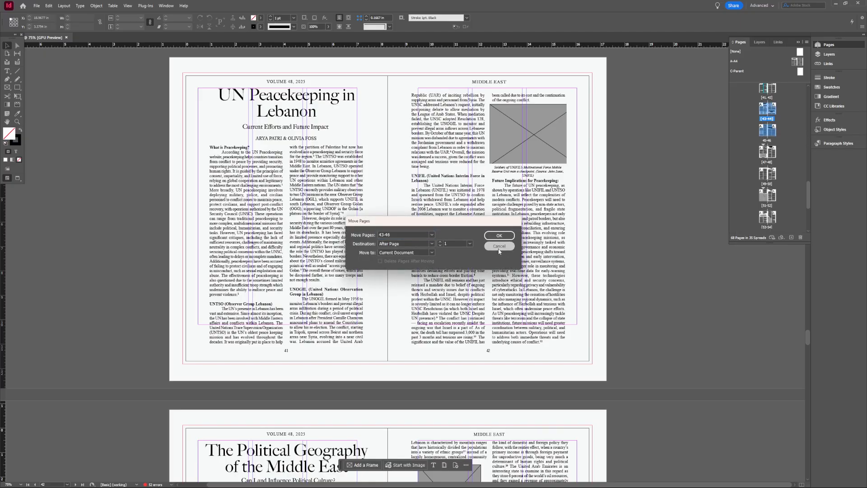
Step: Select pages 47–52 as a continuous range, and replace that selection with page 46 alone
click(764, 151)
shift+click(765, 174)
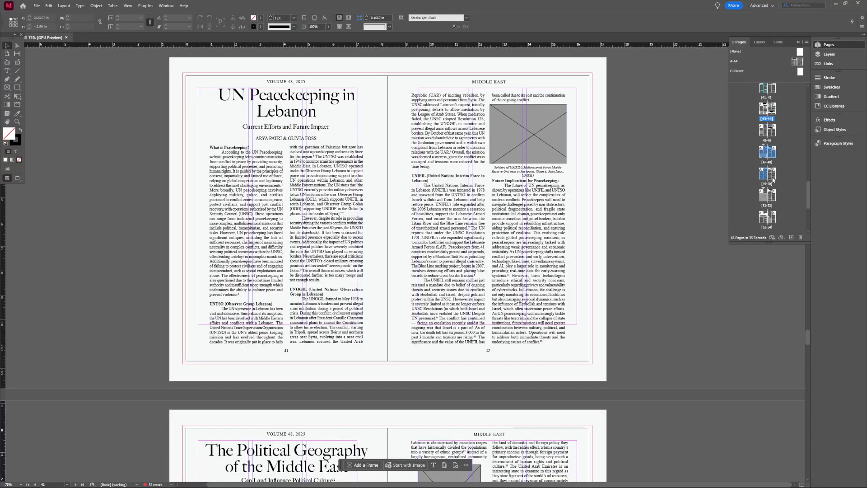
shift+click(764, 197)
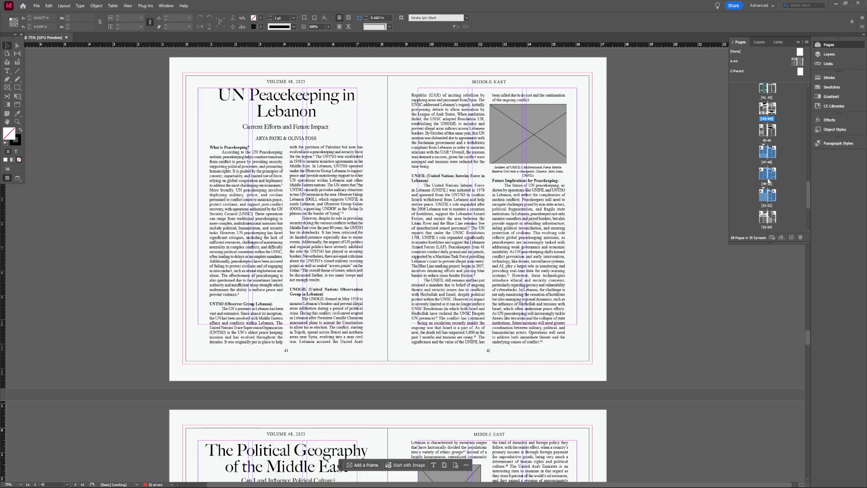
click(780, 143)
click(772, 133)
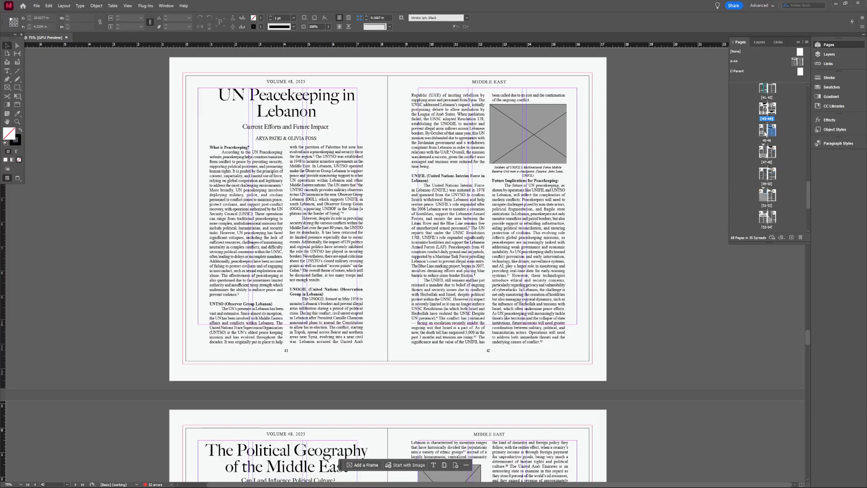
Step: Select page 49 and look through the document's spreads down to pages 51–52
click(763, 174)
scroll(682, 235, down, 5)
scroll(709, 277, down, 10)
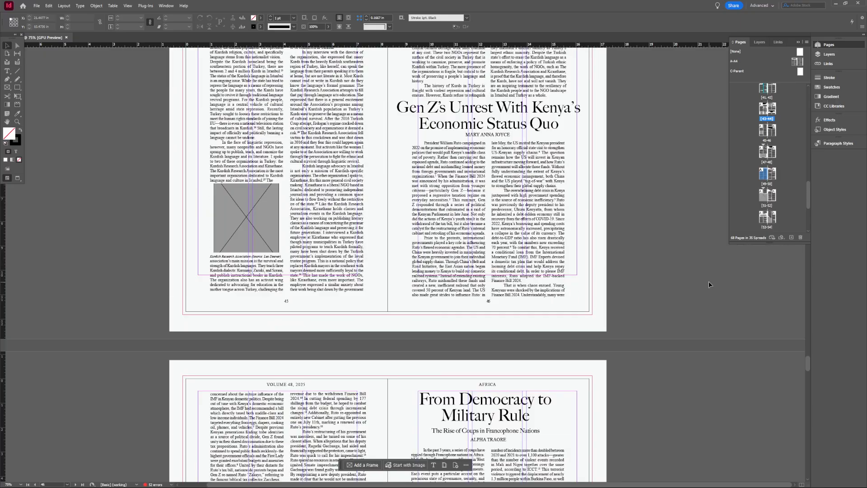
scroll(698, 299, down, 4)
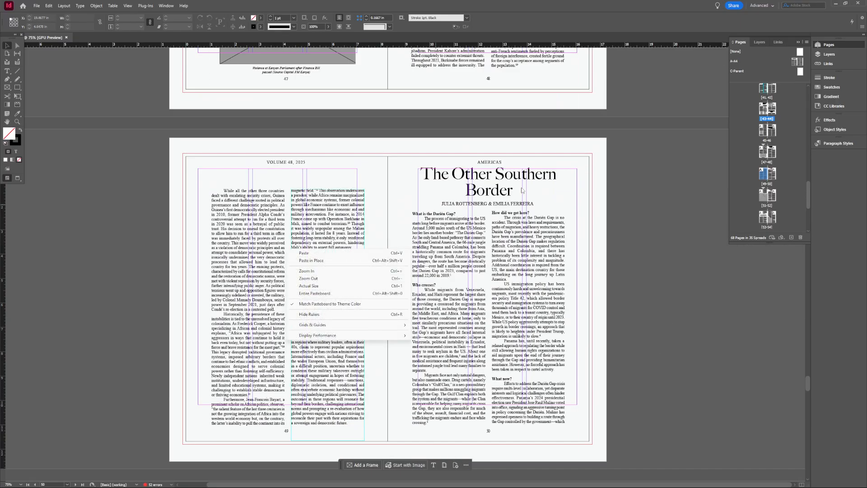
click(472, 272)
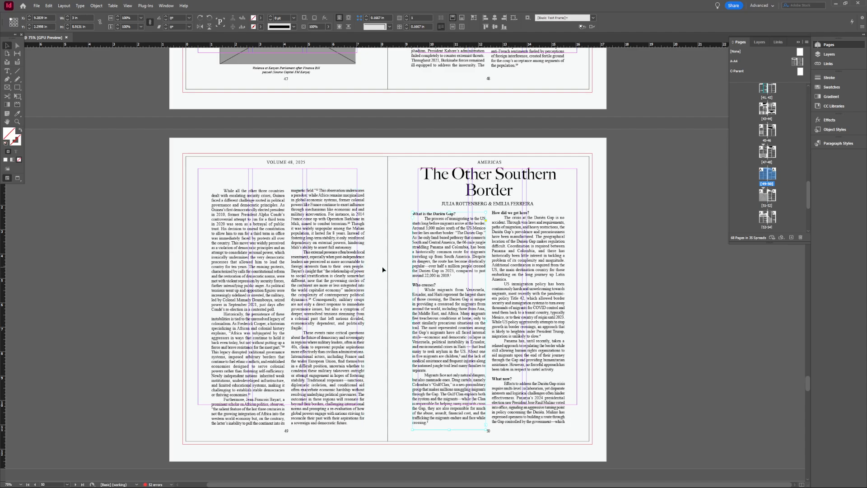
scroll(382, 269, down, 1)
scroll(383, 269, down, 4)
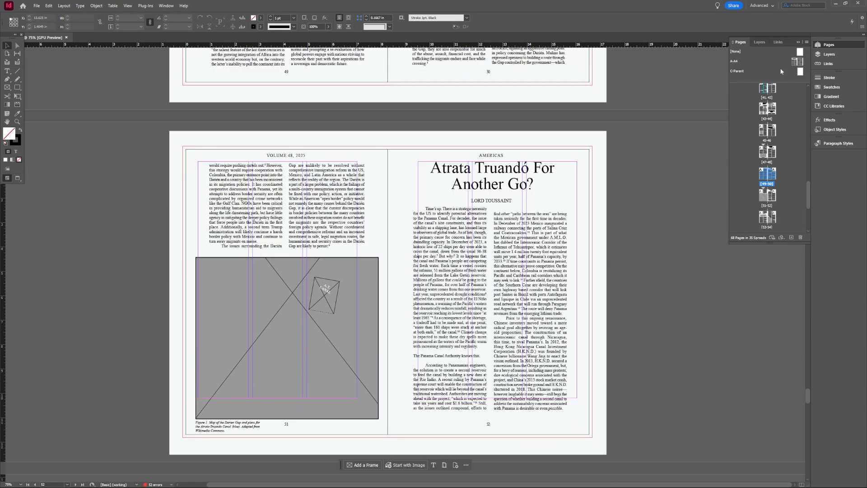
Step: View the parent spreads A-A4 and C-Parent, ending on C-Parent
click(800, 72)
double_click(797, 62)
double_click(800, 71)
right_click(564, 212)
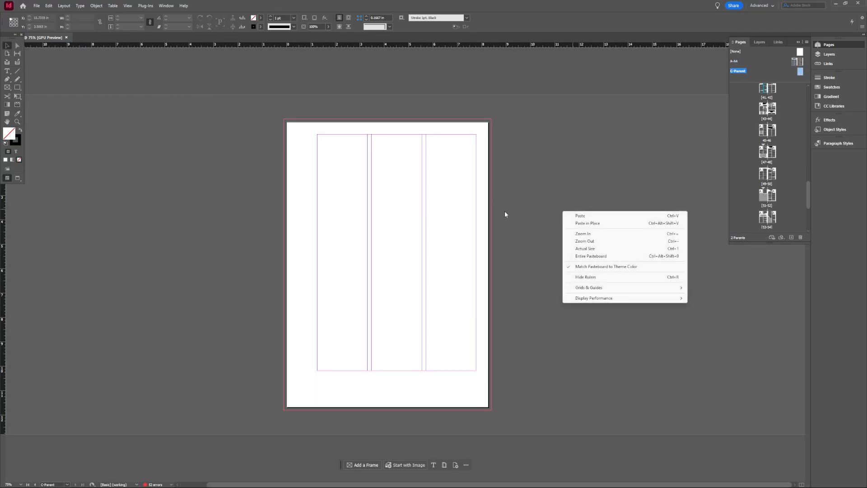
click(716, 100)
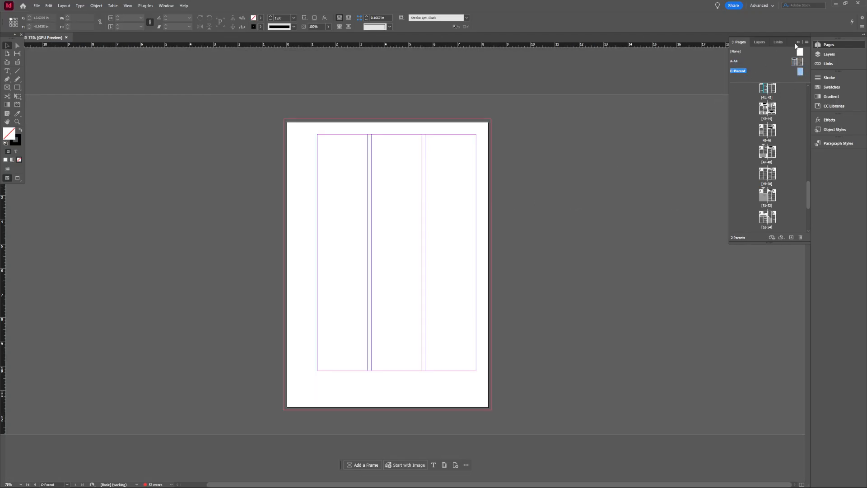
Step: Delete the parent spread C-Parent and look through the page thumbnails down to page 63
right_click(800, 71)
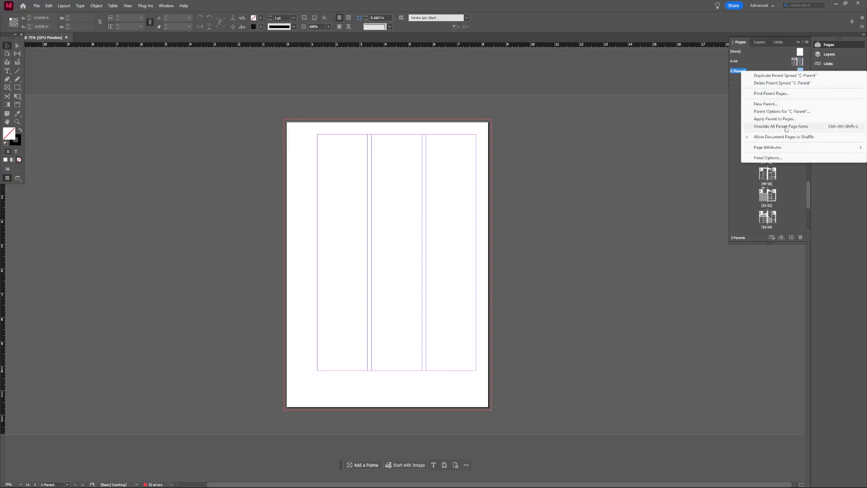
click(799, 87)
click(459, 258)
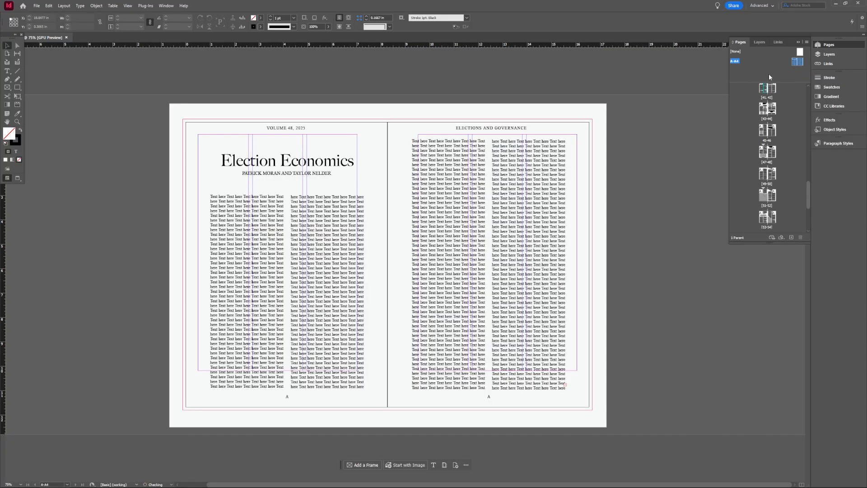
scroll(808, 197, up, 1)
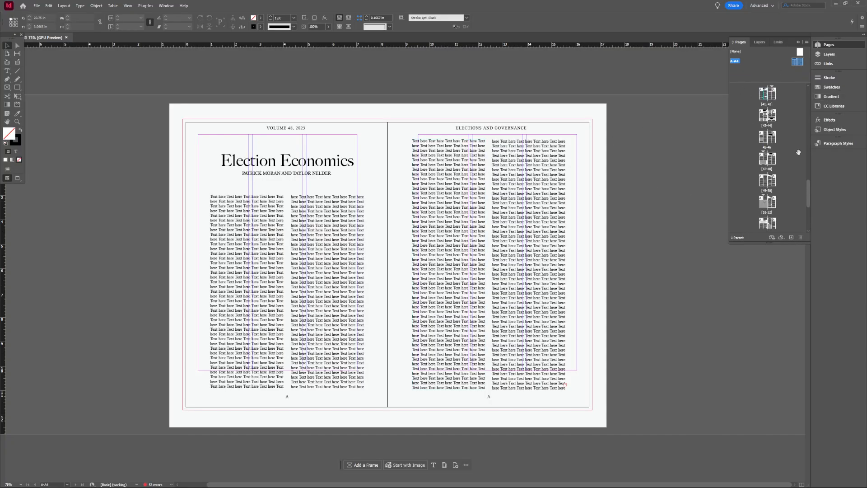
drag(810, 196, 808, 219)
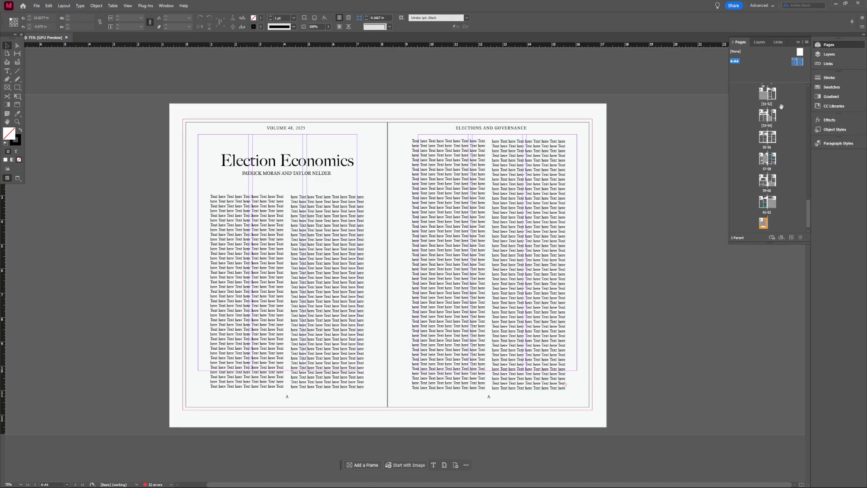
Step: Select the second text column on the left page of A-A4 and toggle between normal and preview display, ending in preview
click(326, 245)
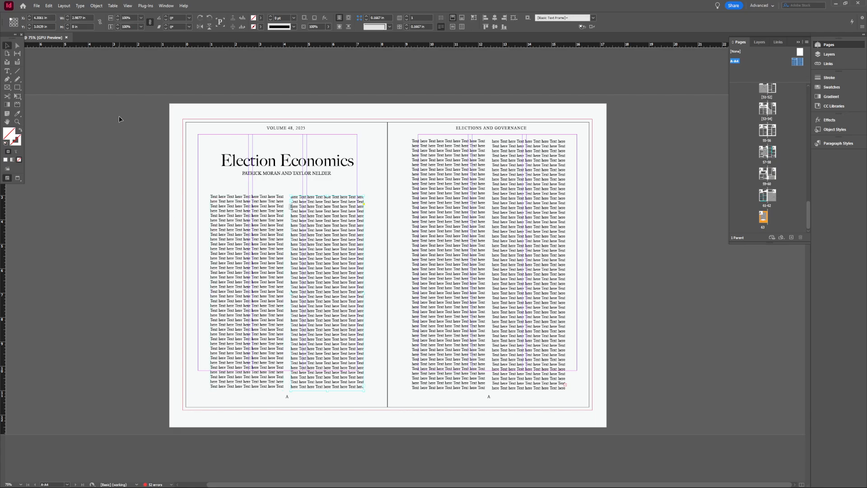
key(w)
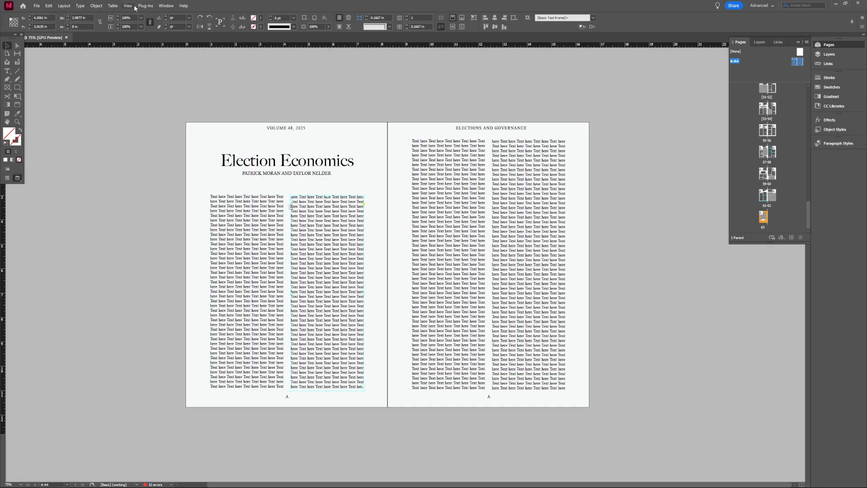
key(w)
key(w)
key(w)
key(w)
key(w)
key(w)
key(w)
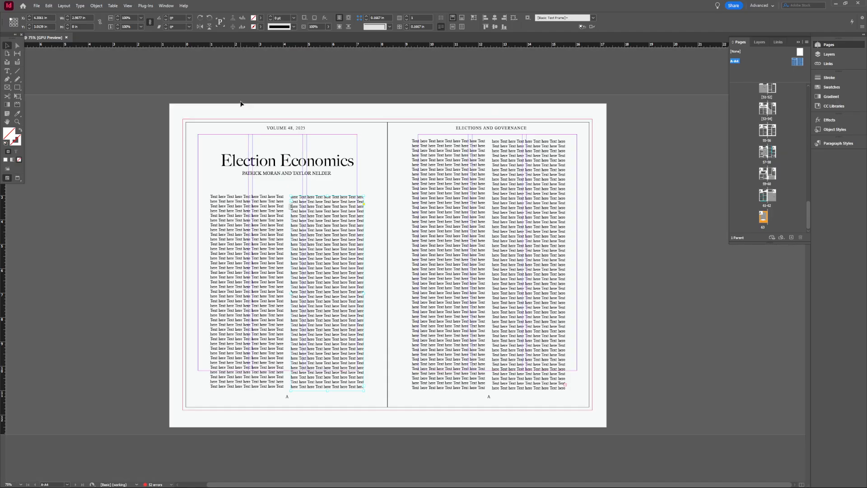
key(ctrl+w)
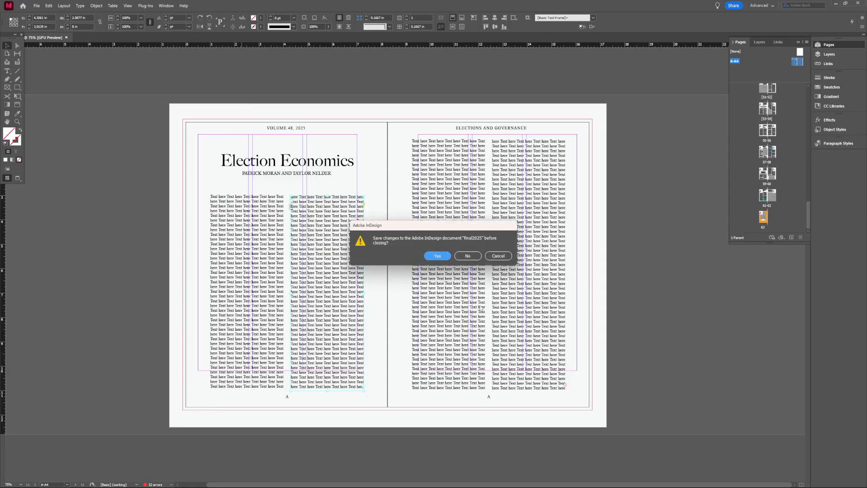
click(503, 257)
key(w)
key(w)
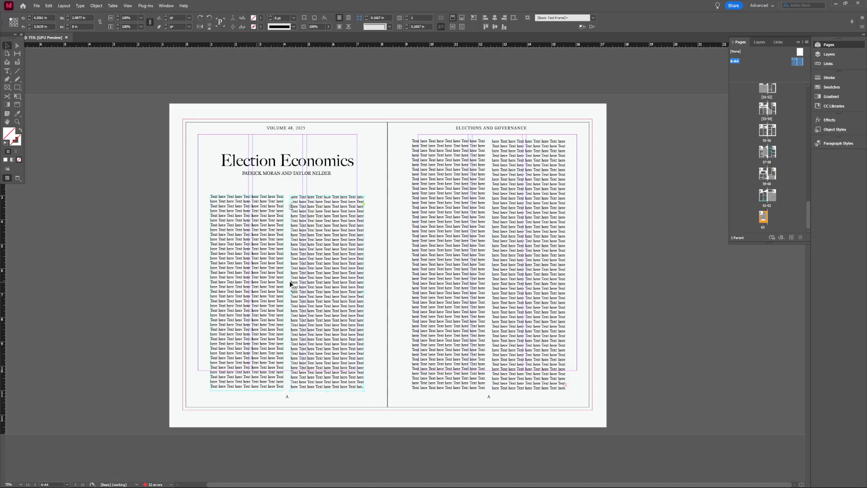
key(w)
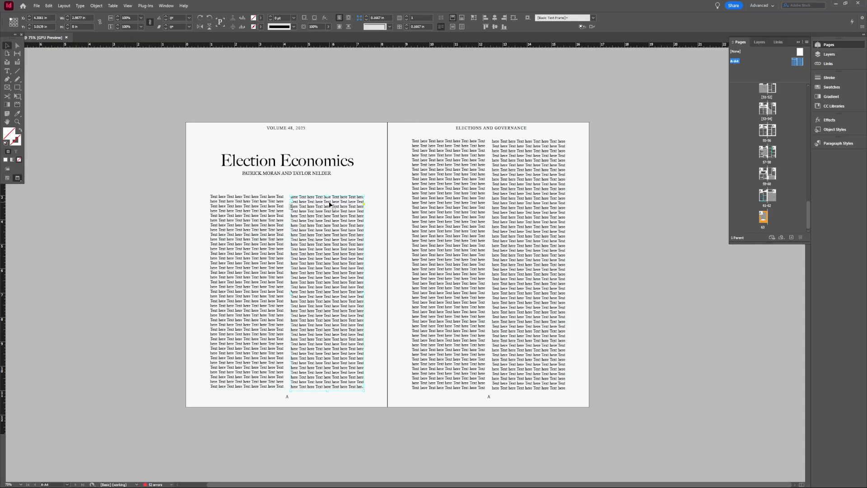
Step: Delete all the "Text here" placeholder copy from the linked body columns of the A-A4 parent spread
double_click(306, 249)
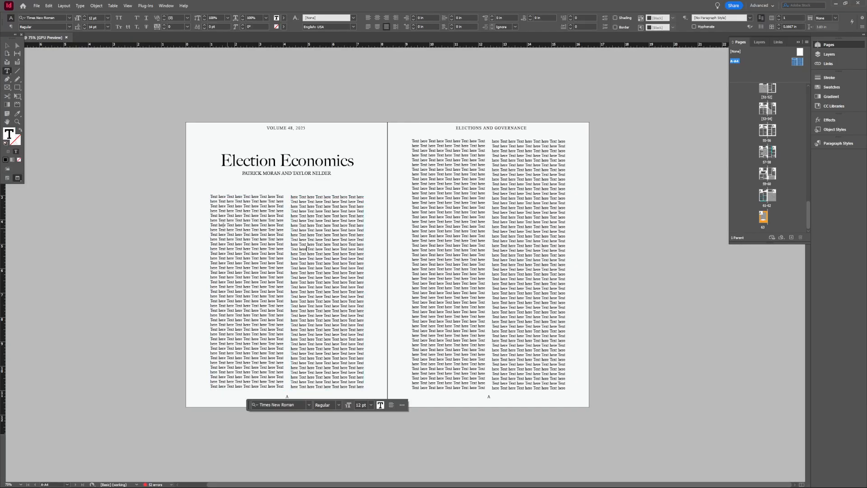
drag(210, 196, 563, 389)
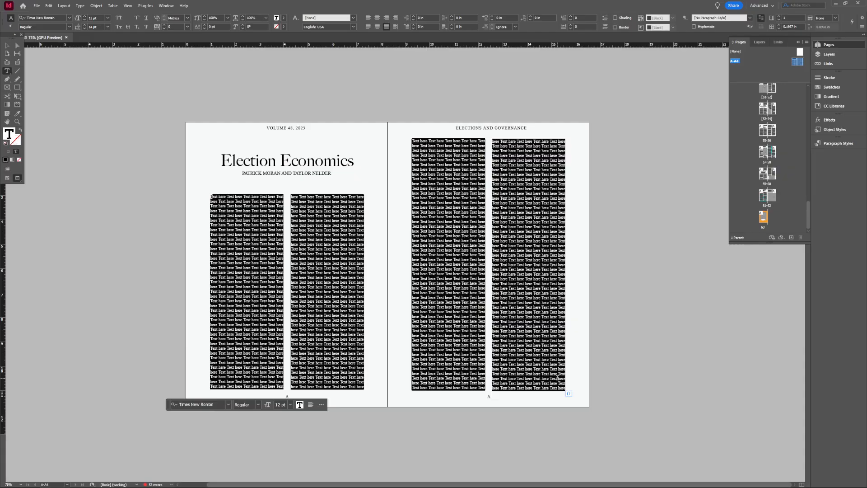
key(BackSpace)
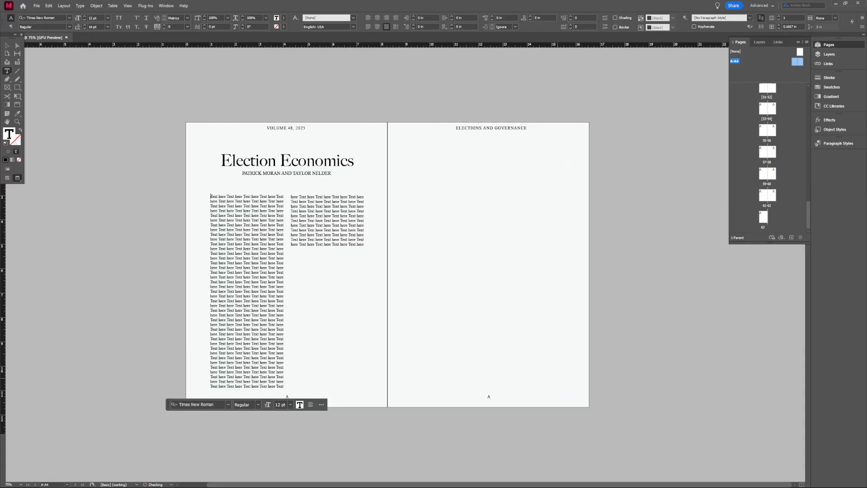
triple_click(238, 296)
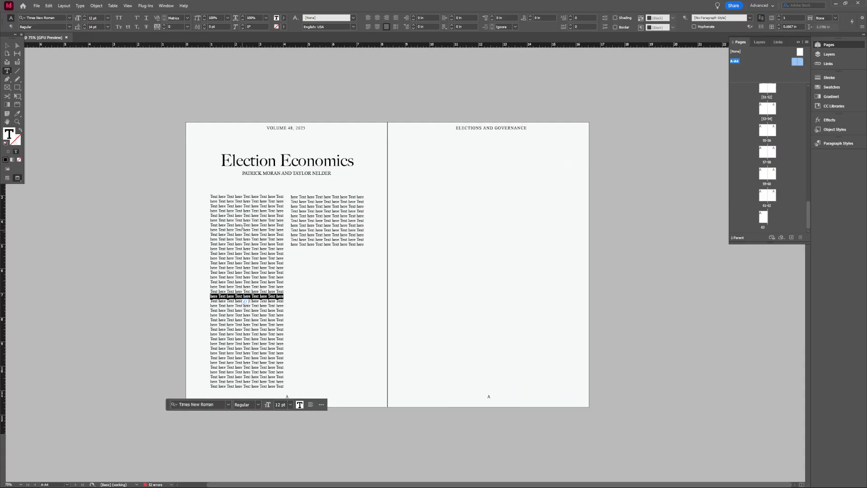
click(216, 196)
drag(209, 194, 365, 246)
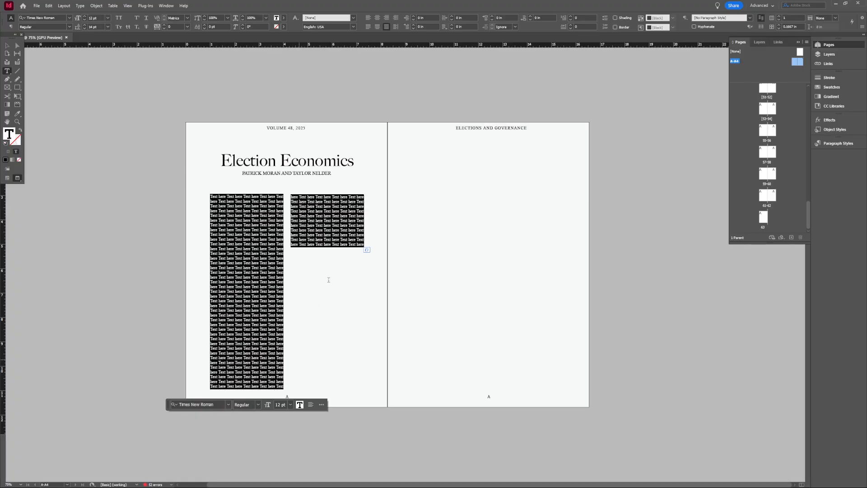
key(BackSpace)
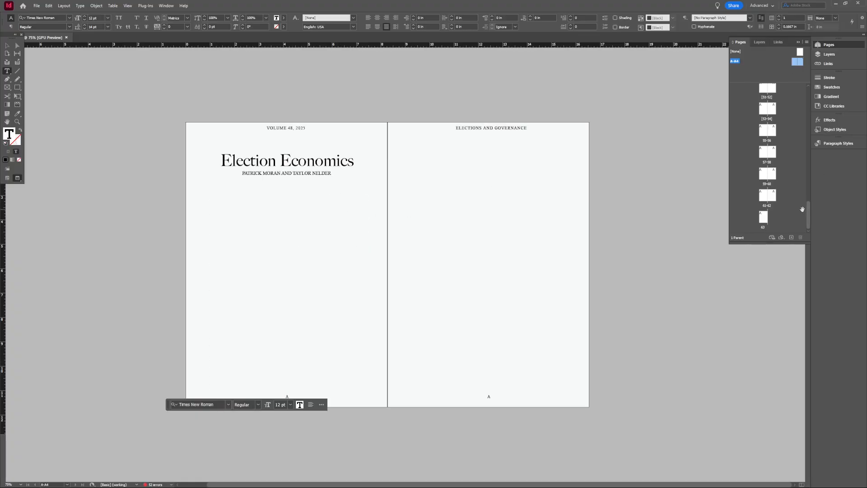
Step: Examine the emptied text frames on the left page of A-A4 and the page-number marker on its right page
scroll(786, 177, up, 2)
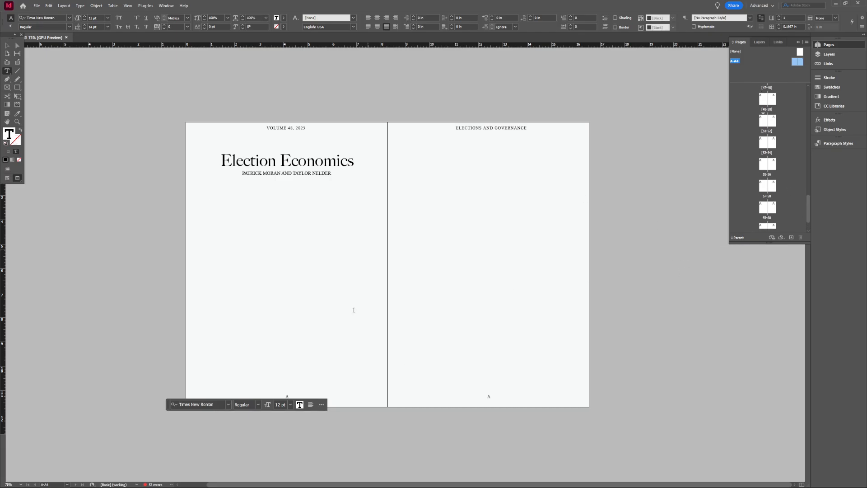
click(7, 45)
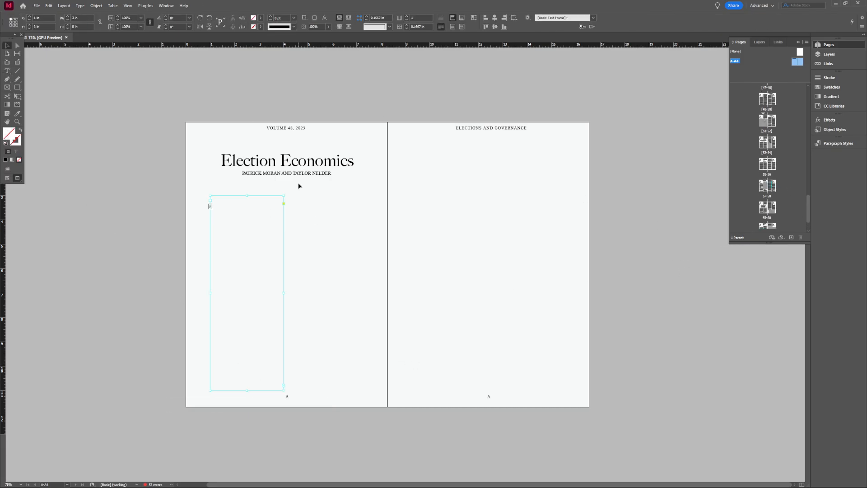
drag(267, 244, 346, 247)
scroll(797, 199, down, 1)
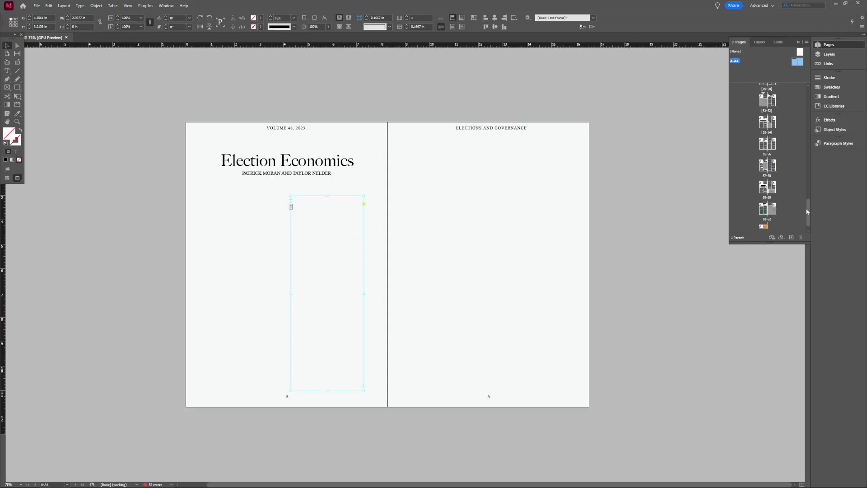
scroll(807, 211, up, 3)
click(489, 398)
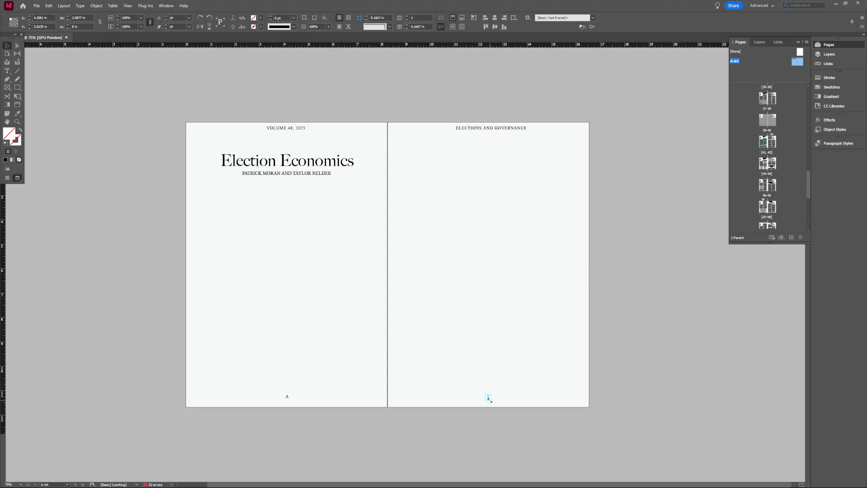
click(490, 398)
click(286, 410)
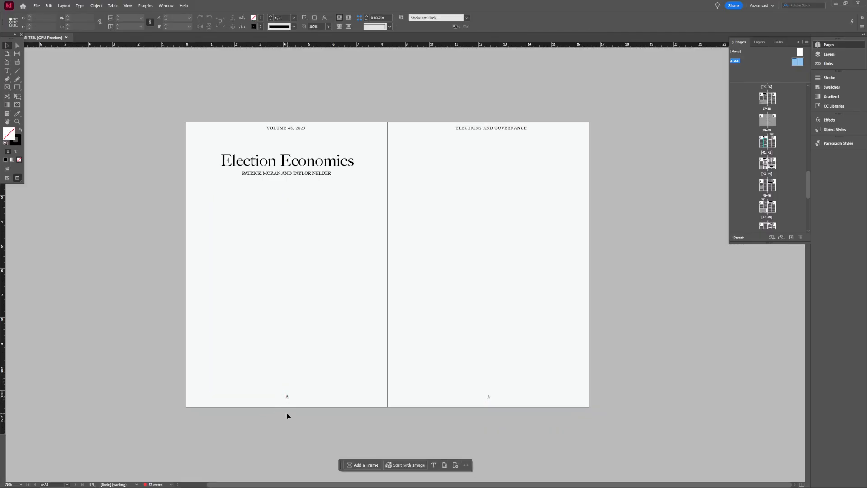
Step: Draw a small text frame near the foot of A-A4's left page, between the page-number marker and the spine
click(7, 71)
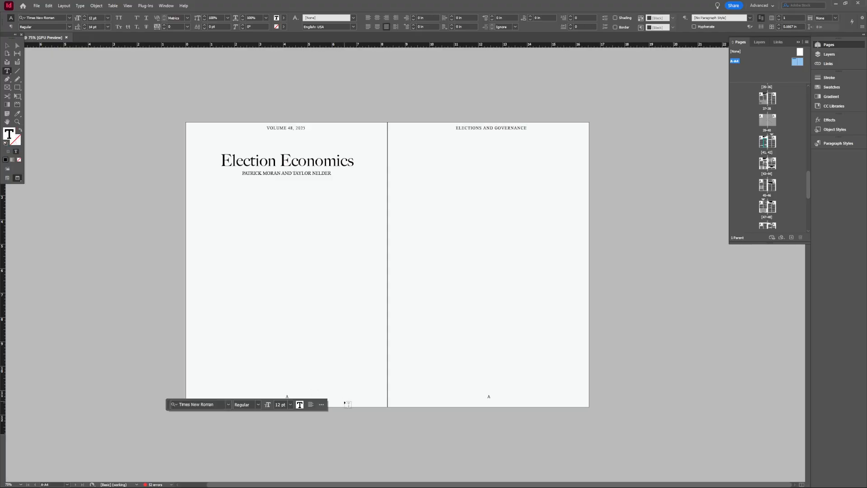
drag(344, 393, 361, 398)
click(7, 46)
Step: Insert the current page number marker into the new text frame
double_click(353, 395)
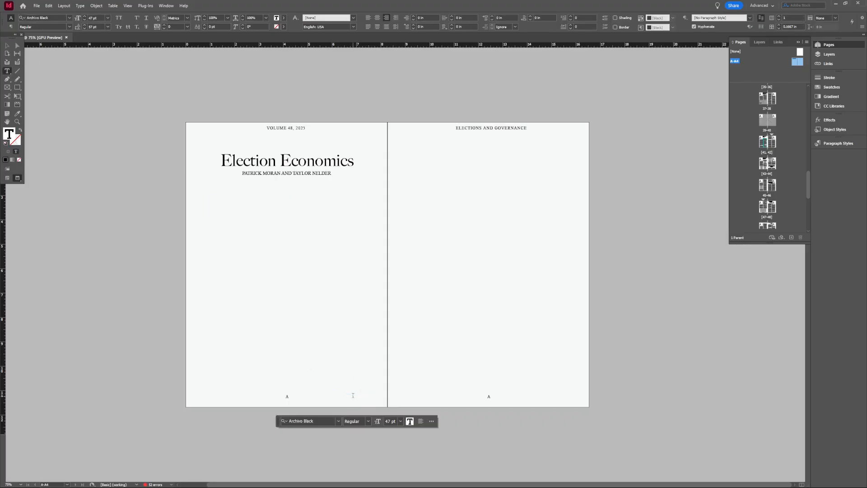
click(80, 6)
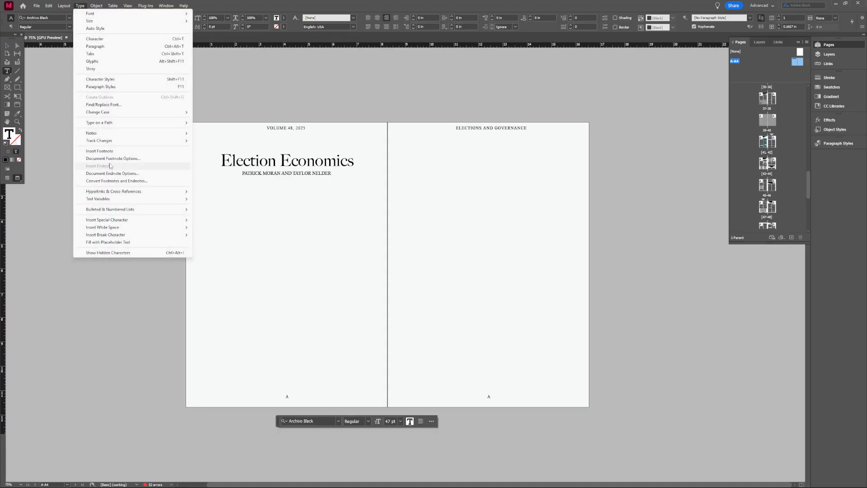
mouse_move(131, 220)
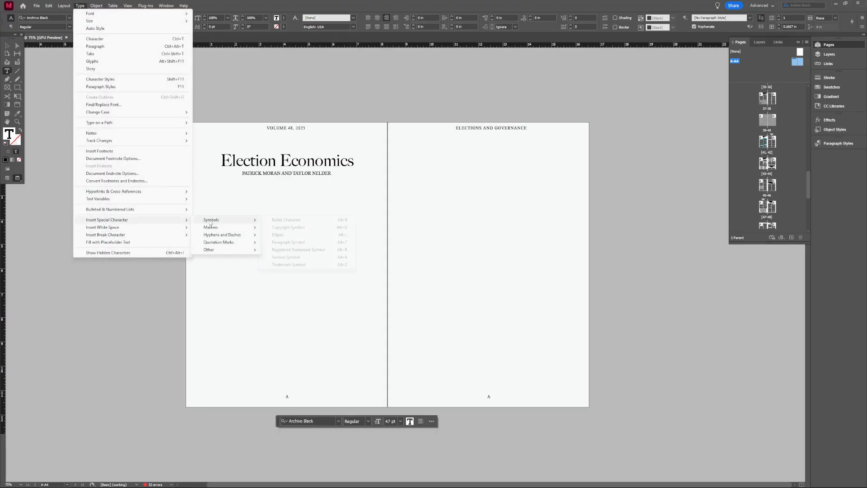
mouse_move(211, 227)
click(293, 230)
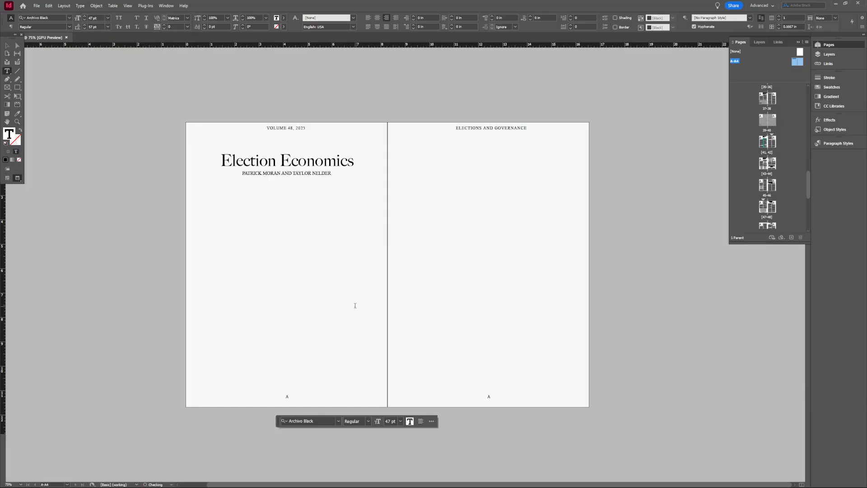
Step: Move the new page-number frame slightly up on A-A4's left page and set its marker's font size to 10 pt
click(7, 45)
drag(361, 404, 359, 387)
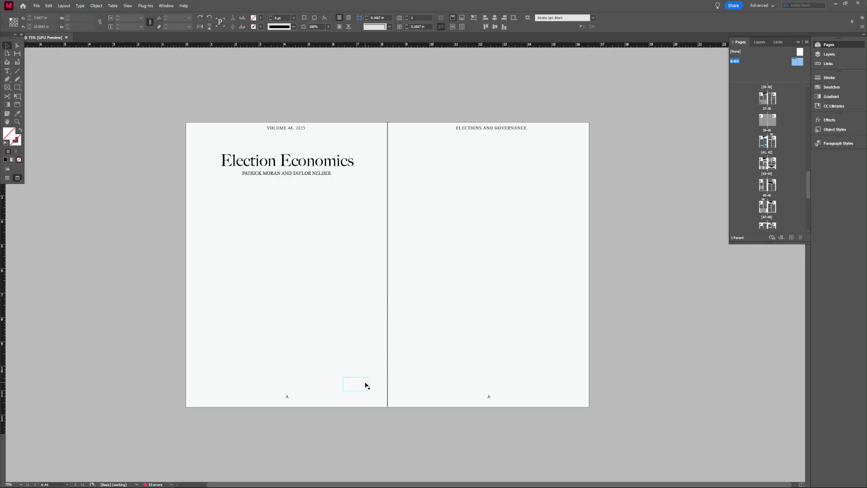
double_click(364, 386)
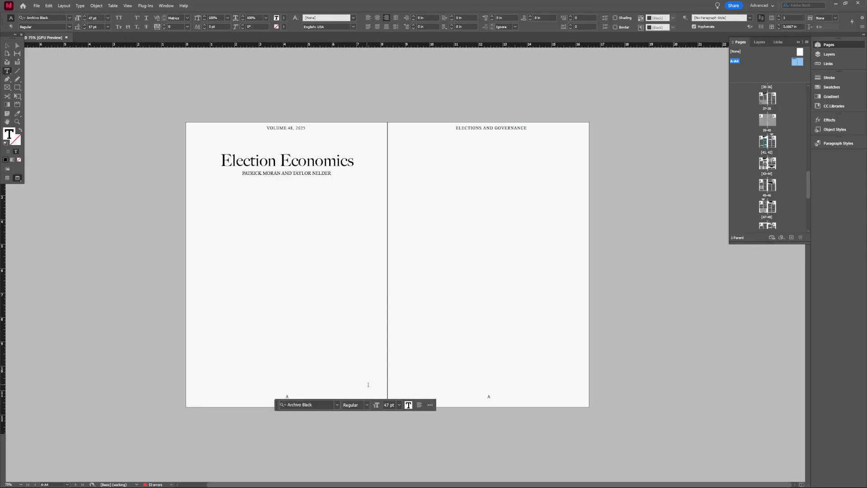
click(398, 405)
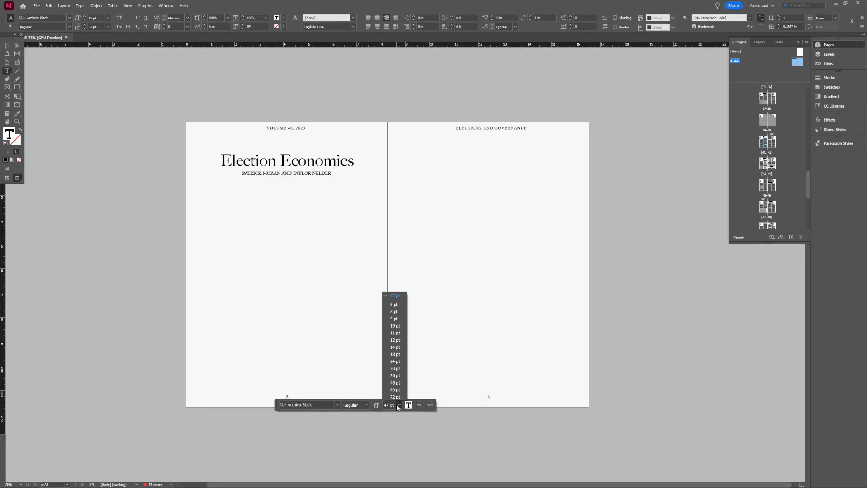
click(395, 327)
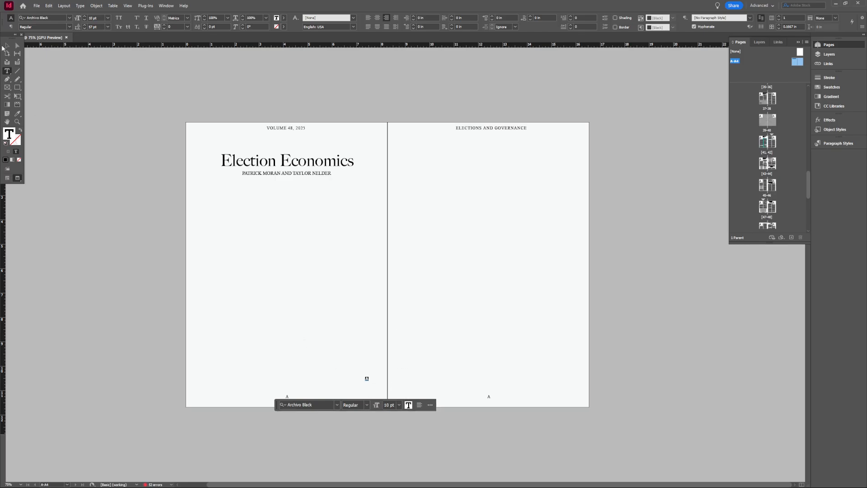
Step: Reposition the resized marker's frame so it sits near the original page-number marker at the foot of the left page
click(4, 46)
click(366, 385)
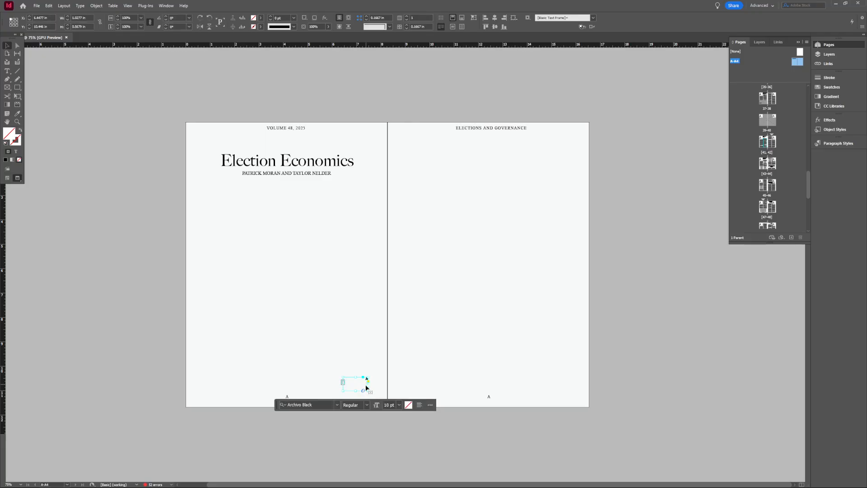
mouse_move(367, 383)
mouse_down()
mouse_move(353, 396)
mouse_move(366, 379)
mouse_up()
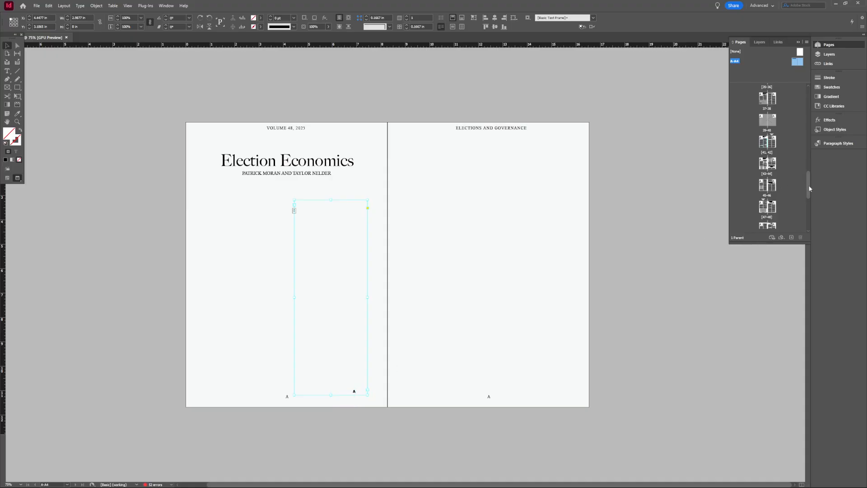
Step: Insert one page based on parent A-A4 after page 63
drag(808, 189, 807, 230)
double_click(765, 219)
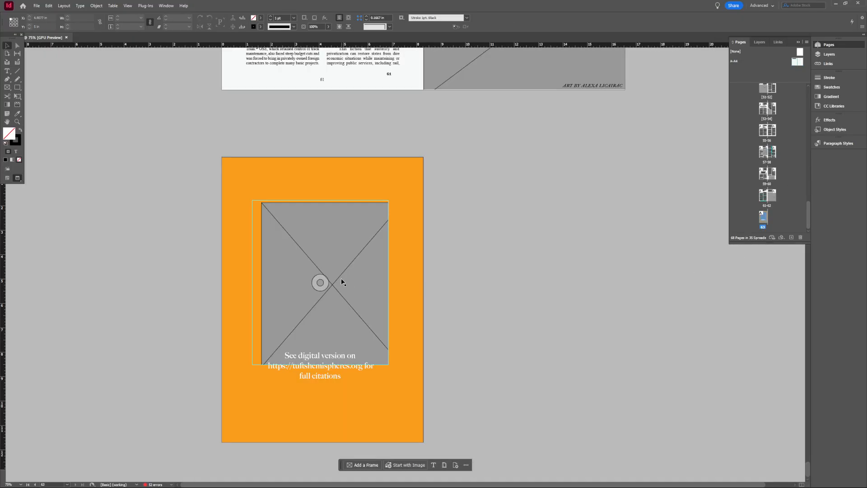
right_click(777, 222)
click(800, 224)
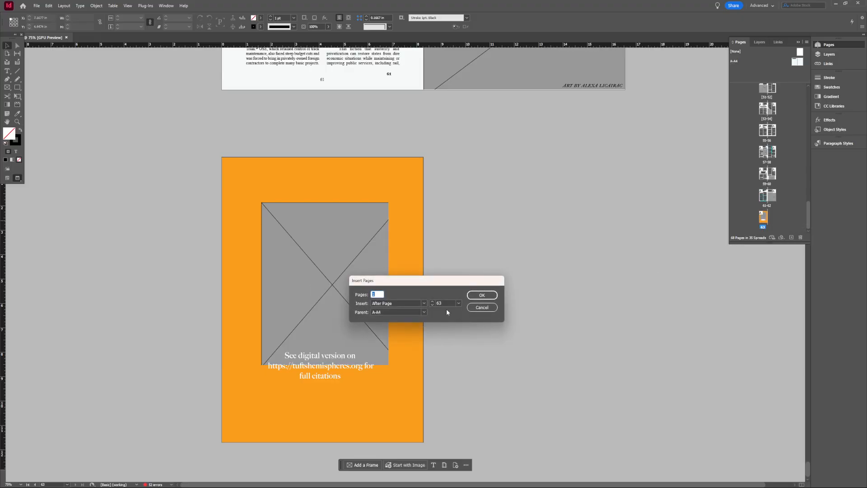
click(490, 299)
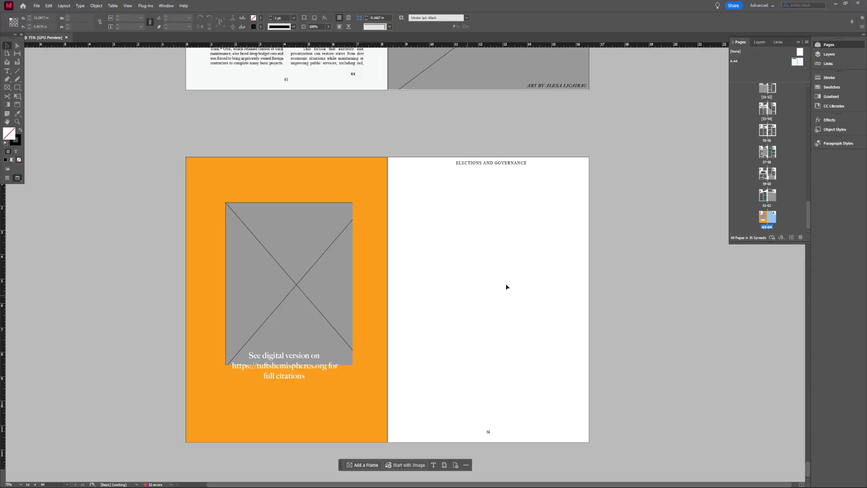
Step: Compare A-A4's right page with new page 64, and add two more A-A4 pages after it
double_click(799, 62)
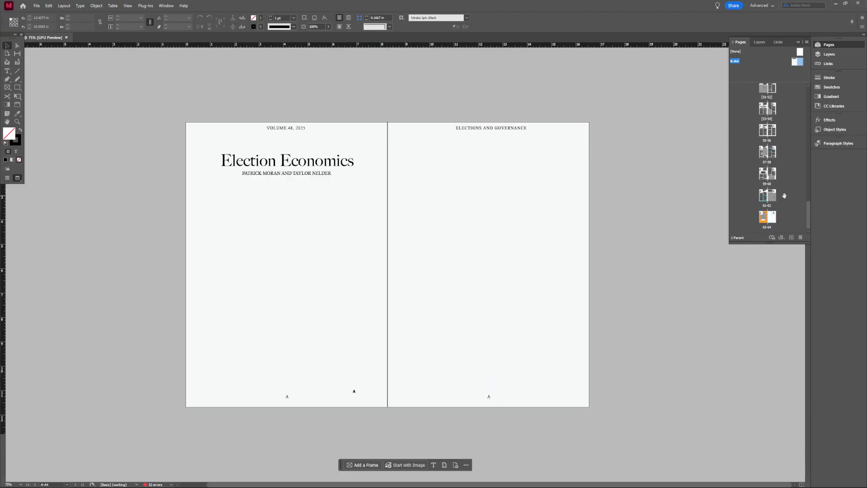
double_click(773, 218)
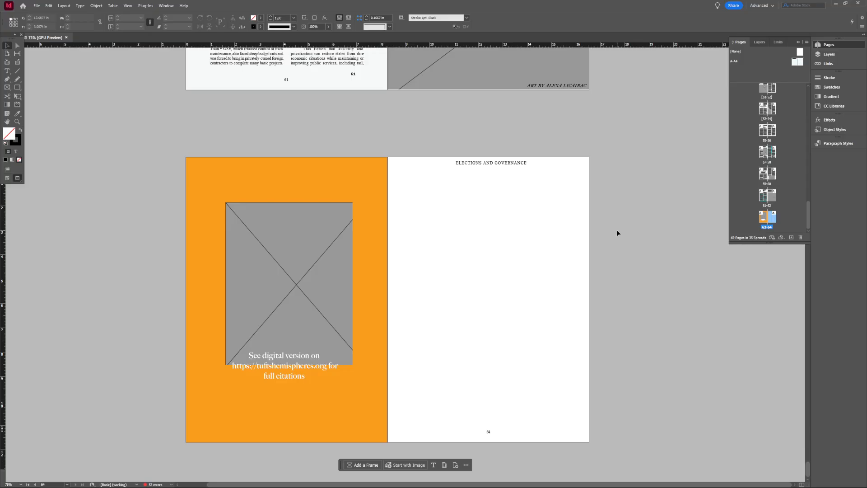
key(ctrl+shift+p)
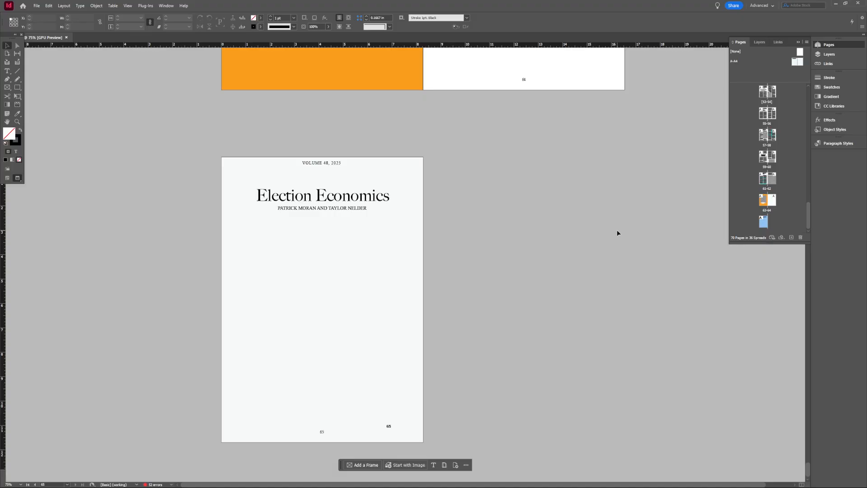
key(ctrl+shift+p)
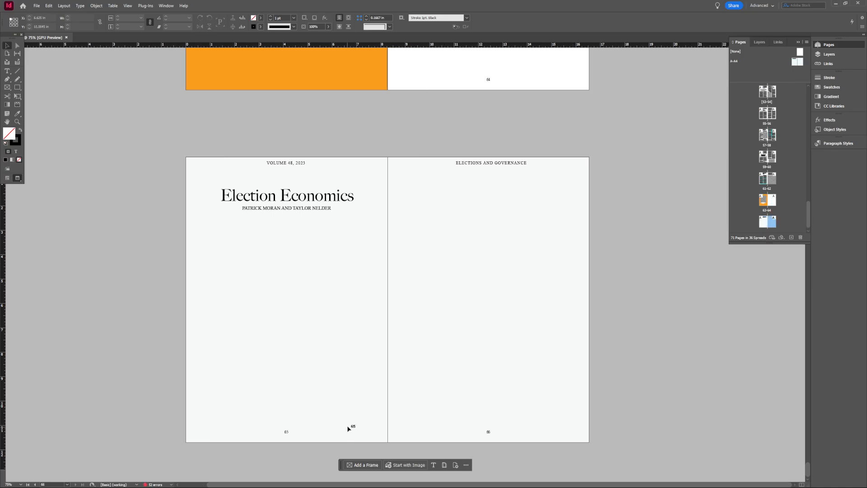
Step: Delete the extra page-number frame near the spine on the left page of parent A-A4
scroll(806, 149, up, 1)
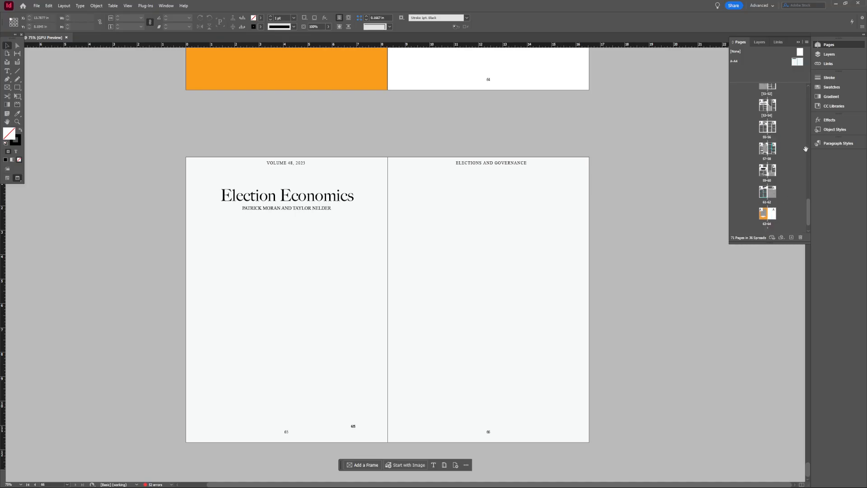
double_click(793, 66)
click(393, 395)
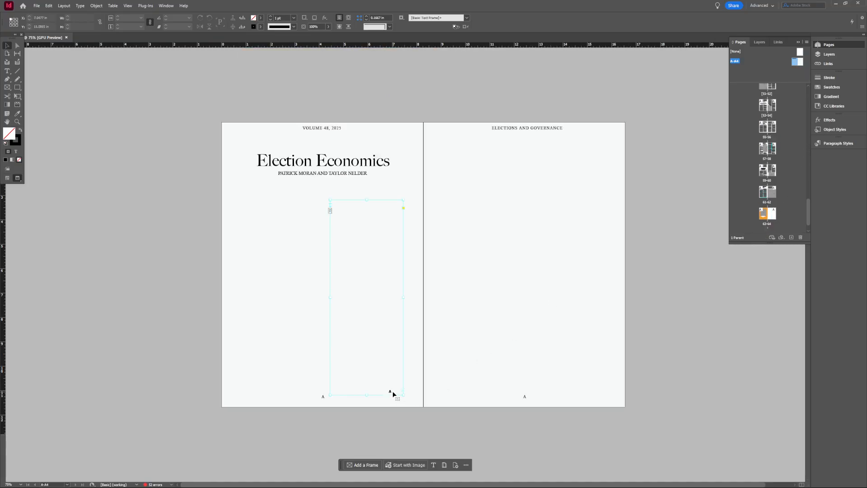
click(393, 393)
key(Delete)
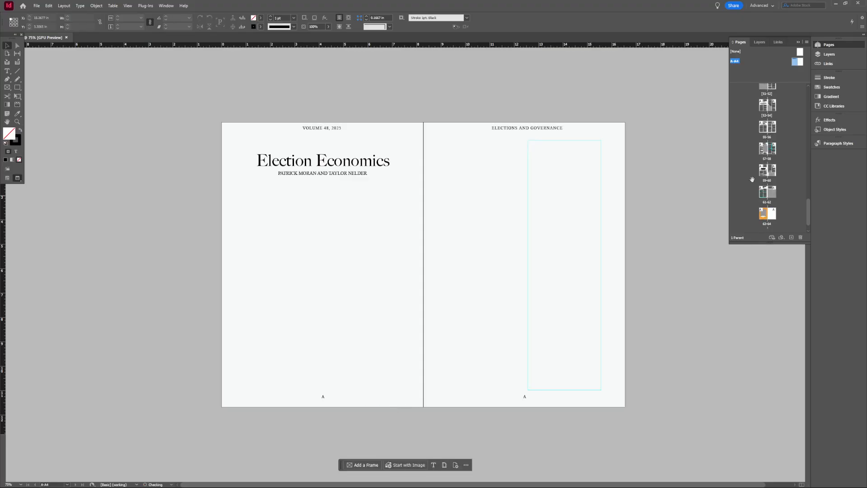
Step: Add two more A-A4 pages at the end of the document as spread 67-68
double_click(767, 213)
scroll(406, 302, down, 5)
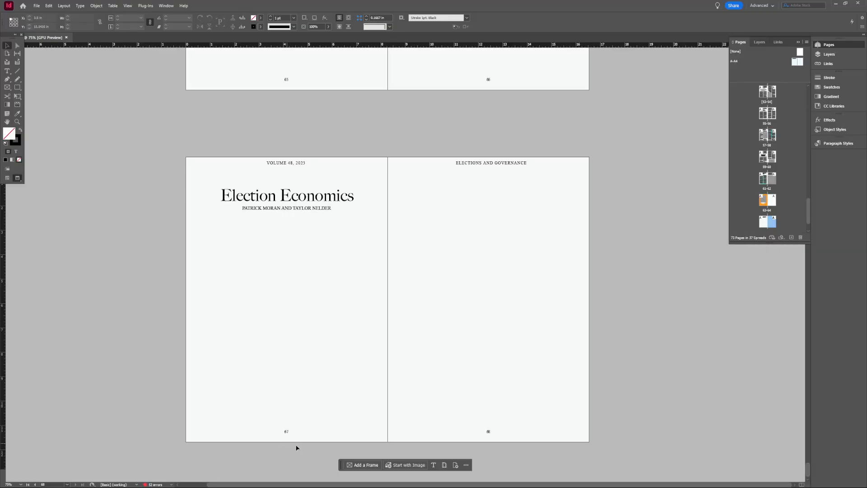
scroll(316, 374, up, 3)
scroll(341, 298, down, 3)
Step: Examine the headers, title, byline and page numbers that the new spreads inherit from the parent
scroll(370, 299, up, 3)
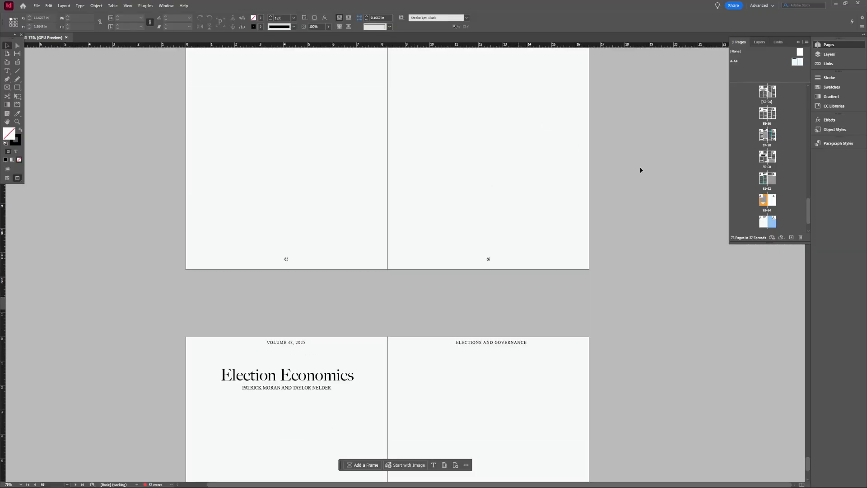
scroll(360, 228, down, 3)
scroll(391, 264, up, 3)
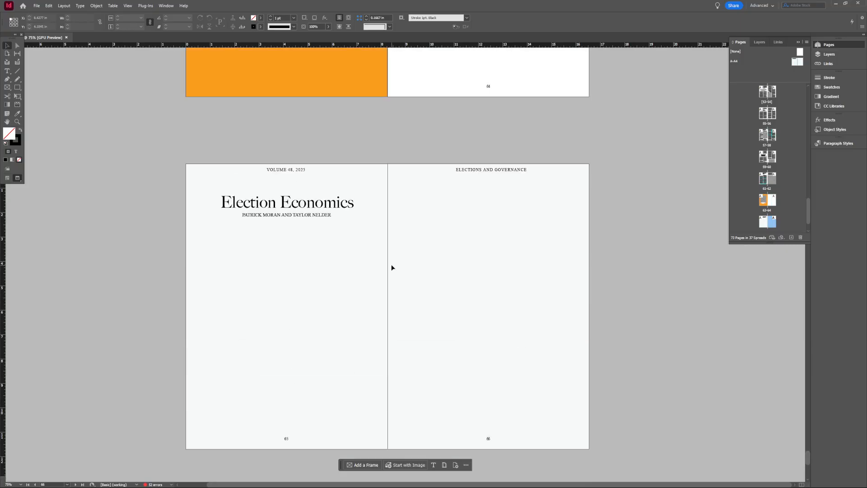
scroll(410, 243, down, 7)
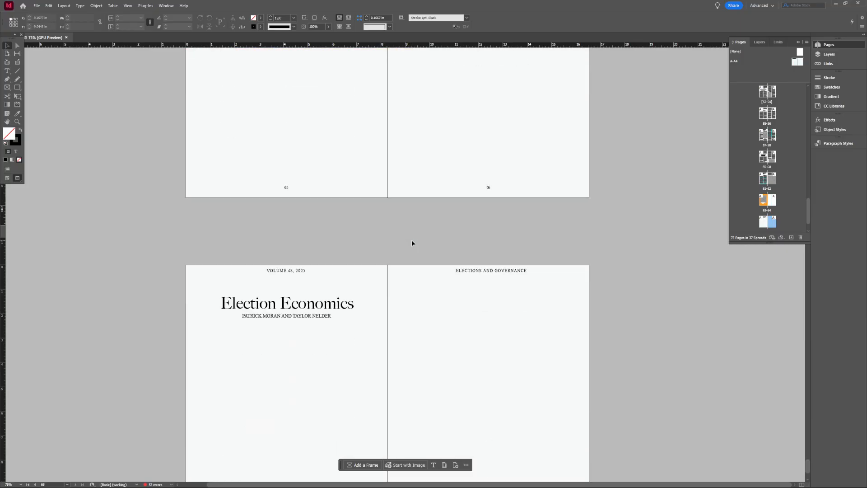
scroll(259, 274, up, 3)
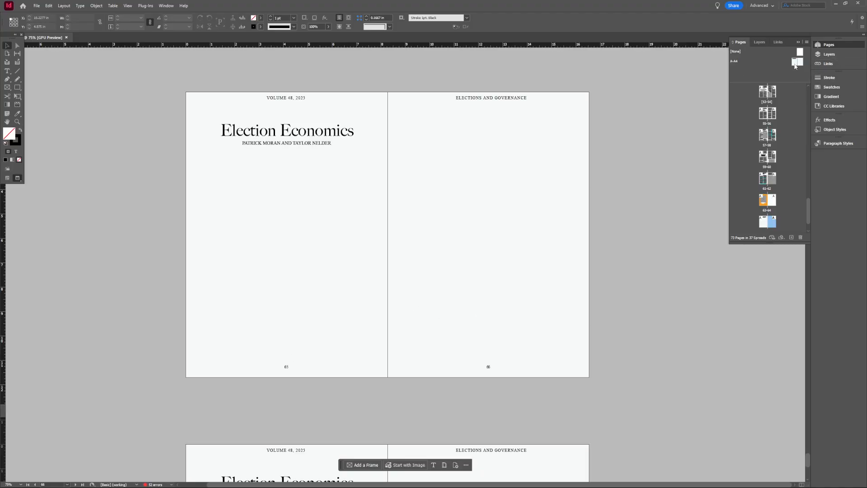
scroll(349, 270, up, 2)
scroll(368, 250, down, 2)
scroll(368, 271, up, 10)
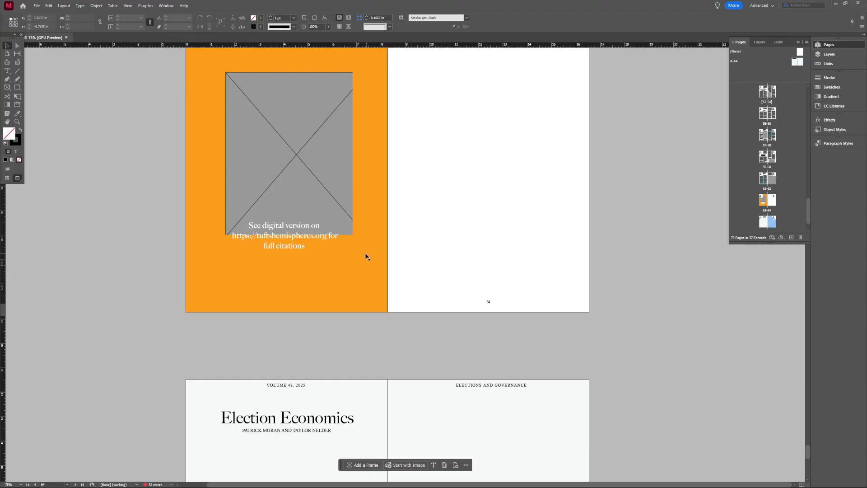
scroll(368, 276, down, 10)
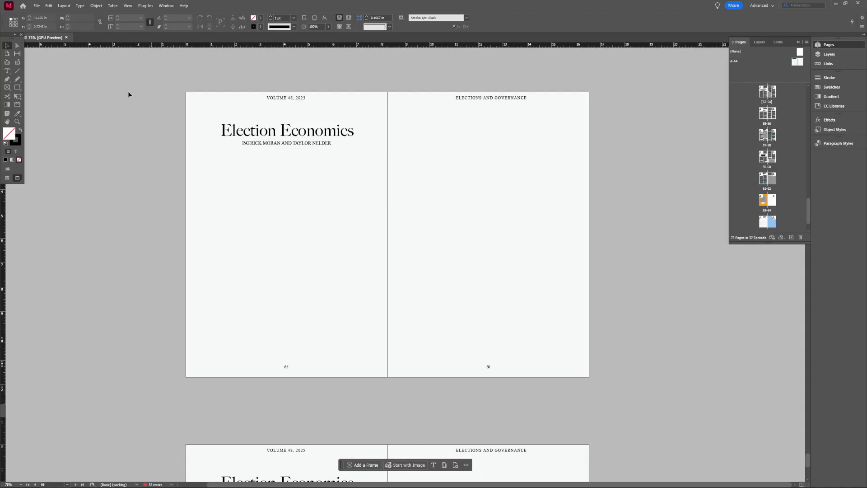
scroll(469, 167, down, 5)
scroll(397, 119, up, 6)
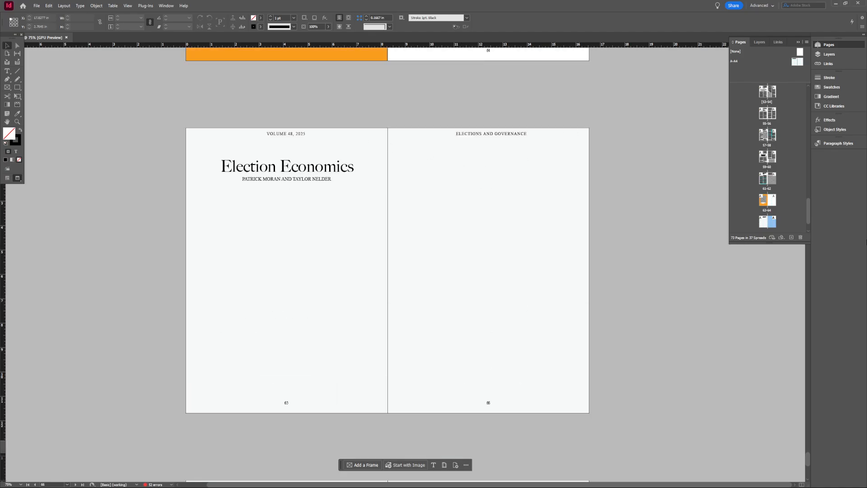
Step: Select spreads 65-66 and 67-68 and override all their parent page items
scroll(758, 198, down, 3)
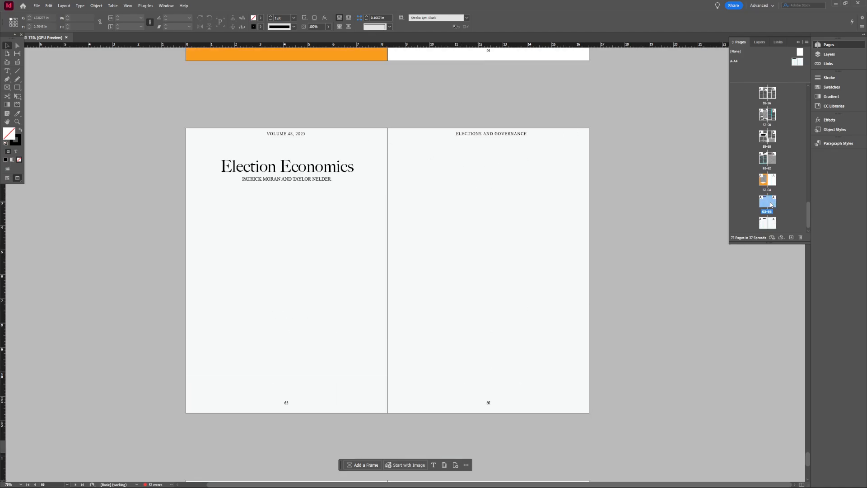
scroll(768, 213, down, 1)
scroll(473, 221, down, 2)
scroll(473, 218, up, 5)
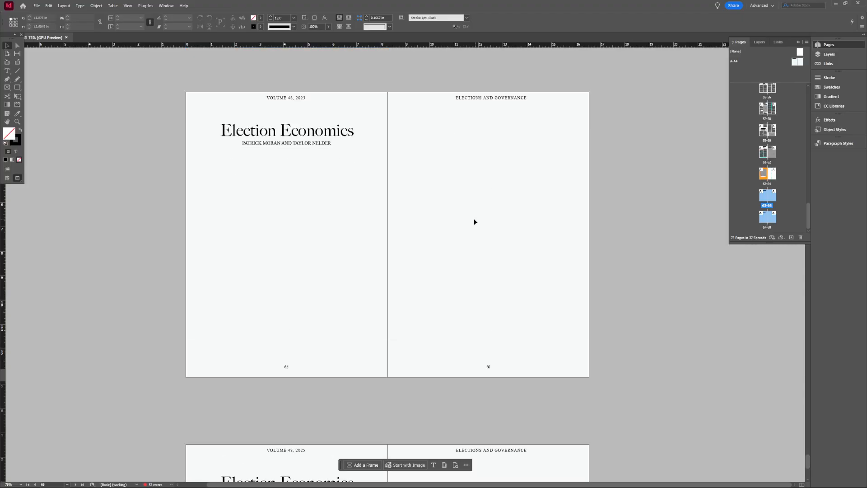
scroll(496, 221, down, 4)
right_click(775, 205)
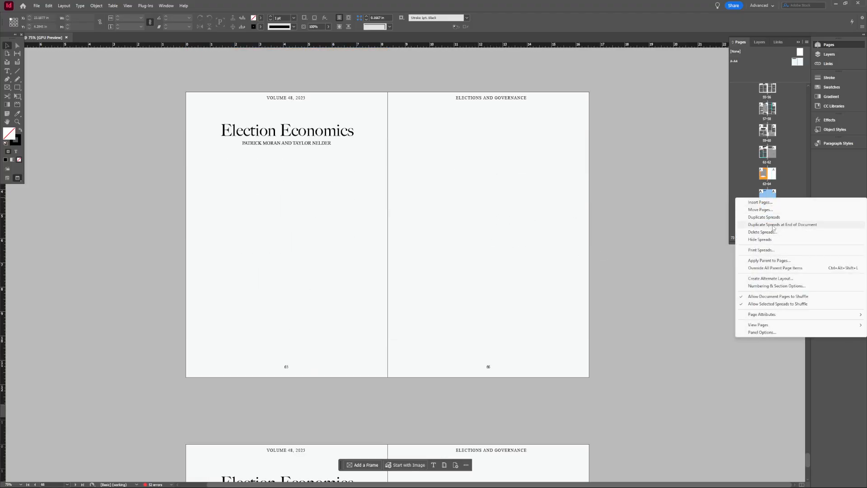
click(768, 268)
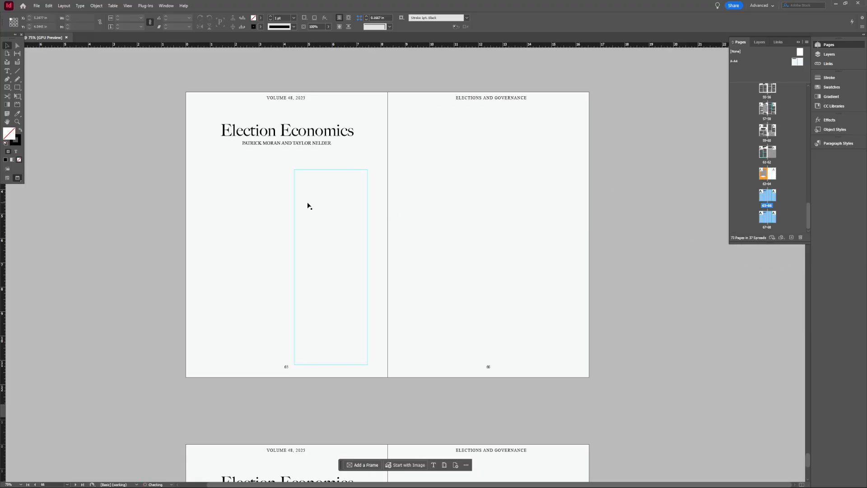
Step: Check that the overridden body text frames on spread 65-66 can be selected
click(269, 202)
click(336, 191)
shift+click(428, 184)
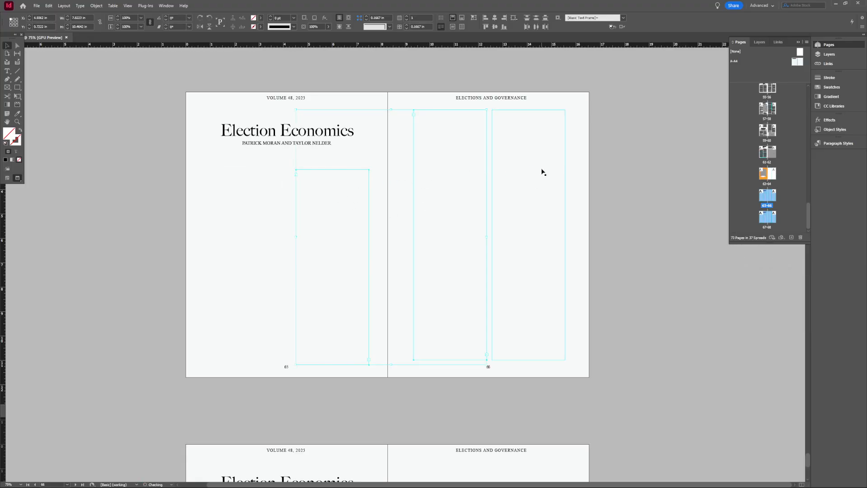
click(652, 158)
Step: Replace page 65's article title with "Tutorial" and its byline with the author's first name
triple_click(271, 131)
text(T)
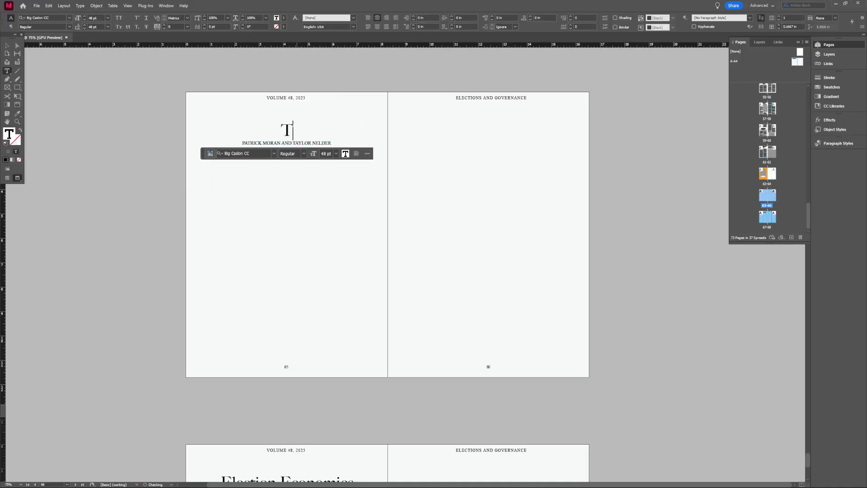
text(utorial)
triple_click(312, 144)
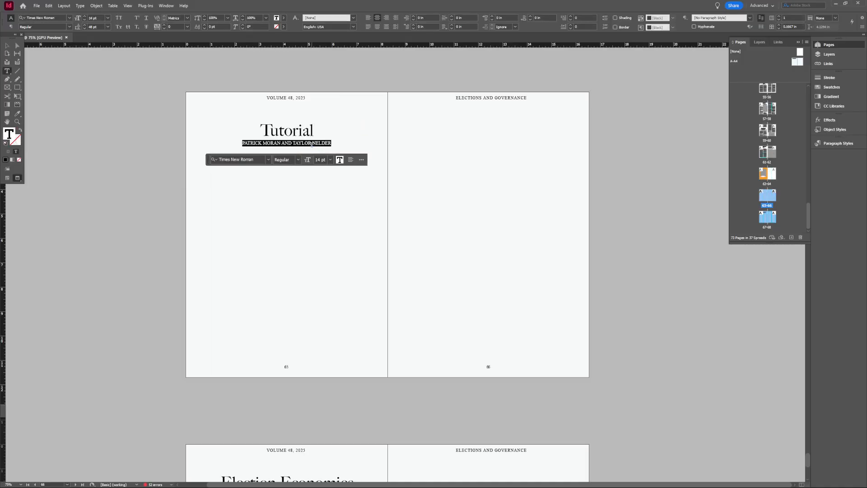
text(s)
Step: Replace the "ELECTIONS AND GOVERNANCE" running header on page 66 with "Tutorial"
click(485, 98)
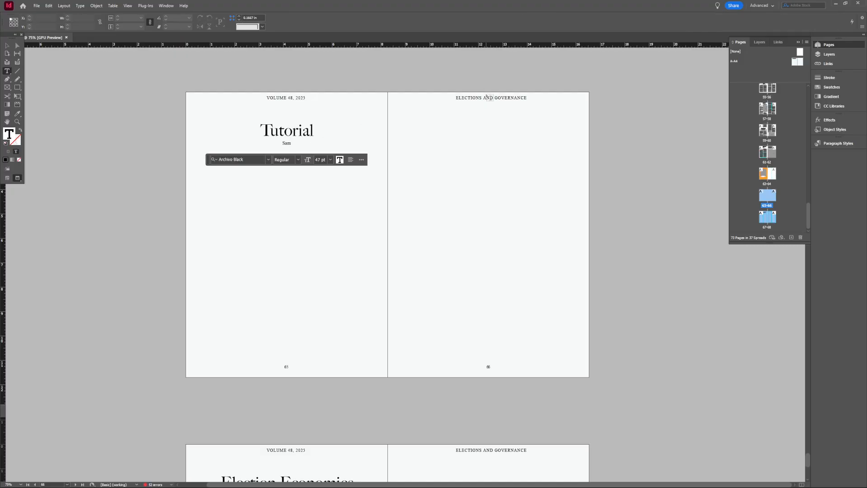
triple_click(485, 97)
text(T)
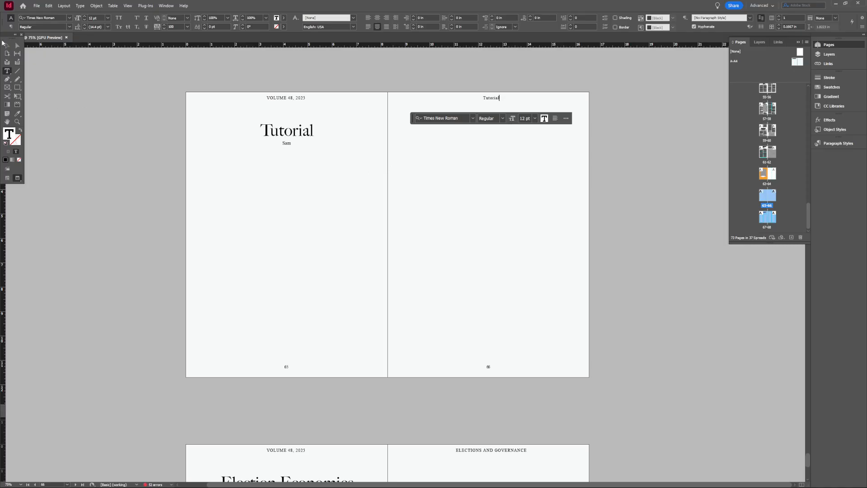
text(utorial)
click(5, 44)
scroll(685, 261, up, 3)
scroll(474, 240, down, 4)
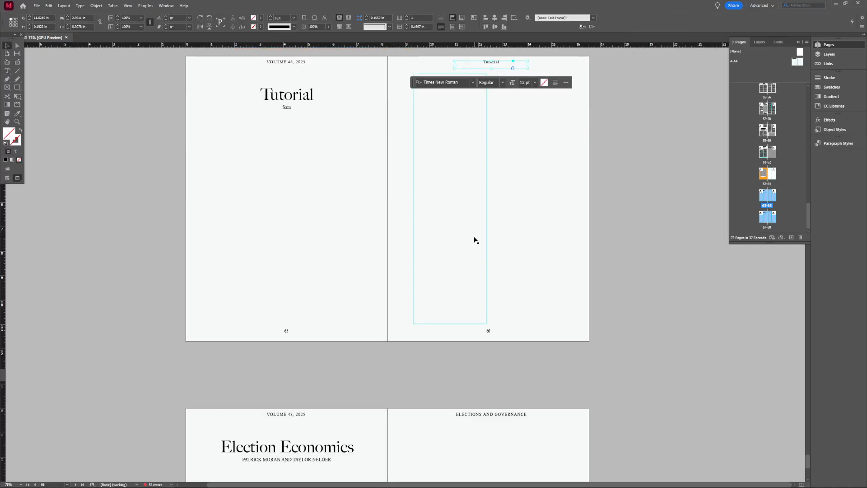
scroll(499, 285, up, 1)
scroll(607, 205, down, 1)
scroll(755, 251, up, 1)
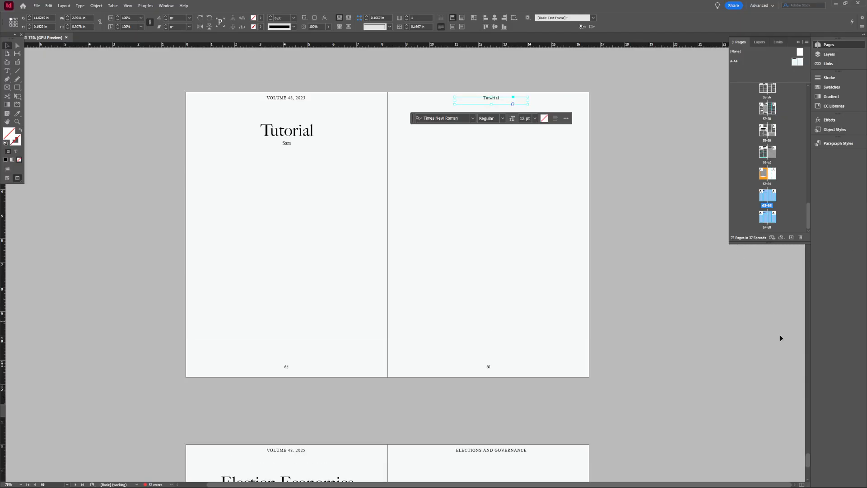
Step: Delete the article listing text columns and the "Elections and Governance" heading from the Table of Contents spread
drag(809, 465, 791, 94)
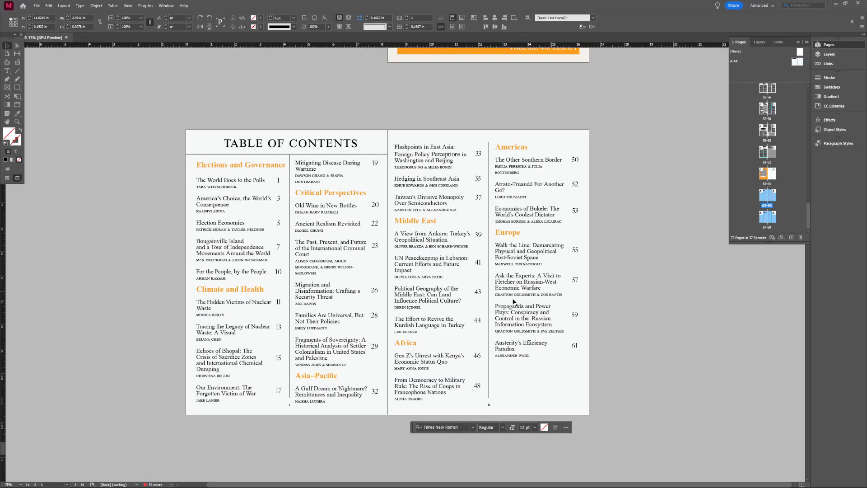
click(445, 309)
key(Delete)
click(534, 264)
key(Delete)
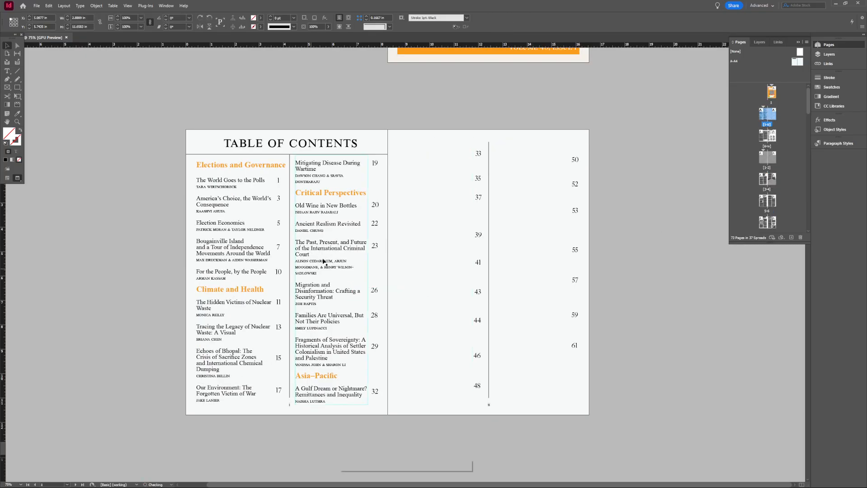
click(323, 260)
key(Delete)
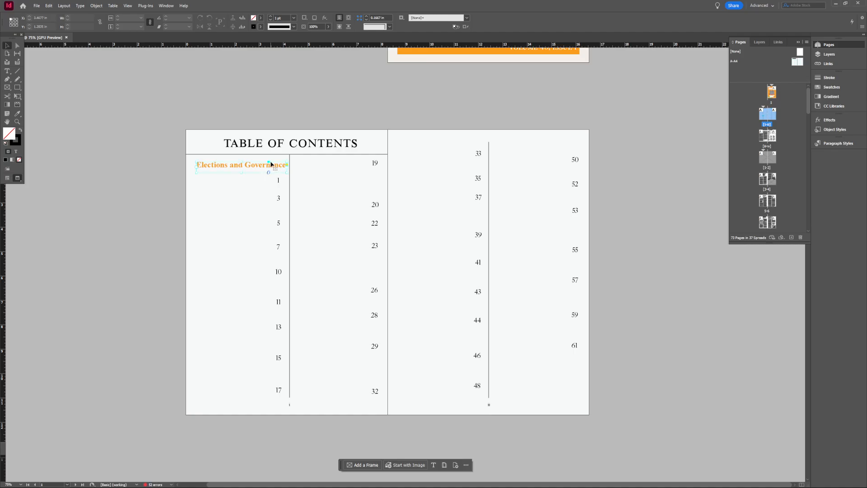
key(Delete)
Step: Delete both body text columns of the "America's Choice, the World's Consequence" article on page 3
scroll(336, 294, down, 14)
scroll(425, 253, up, 4)
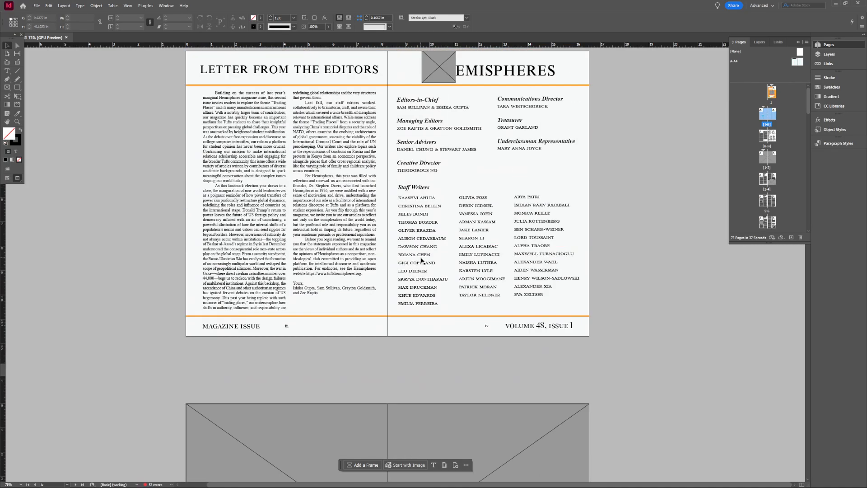
scroll(421, 260, up, 1)
scroll(502, 293, down, 15)
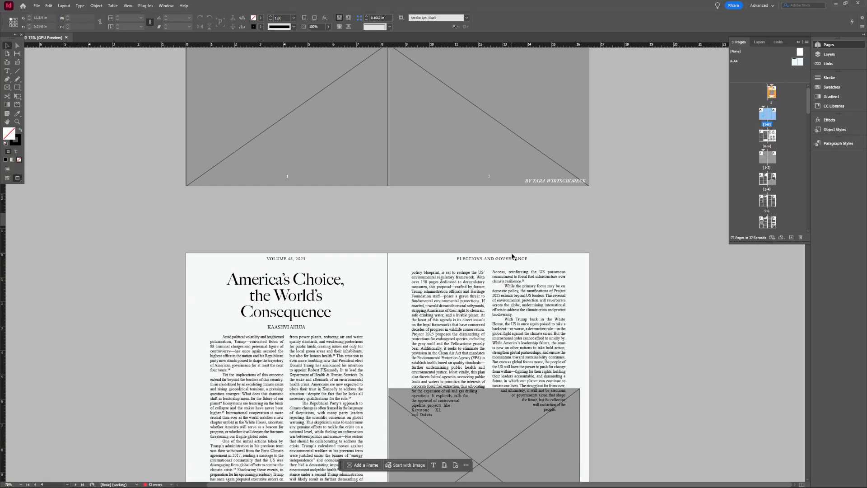
scroll(513, 257, up, 8)
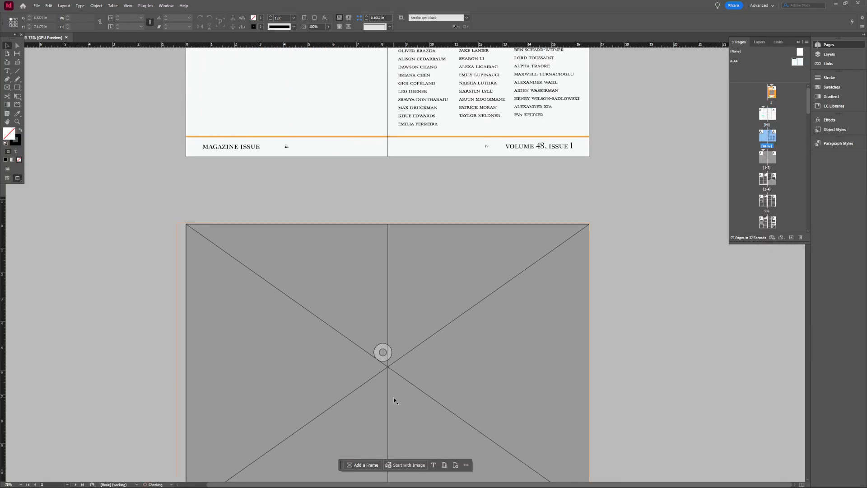
scroll(394, 400, down, 10)
click(284, 170)
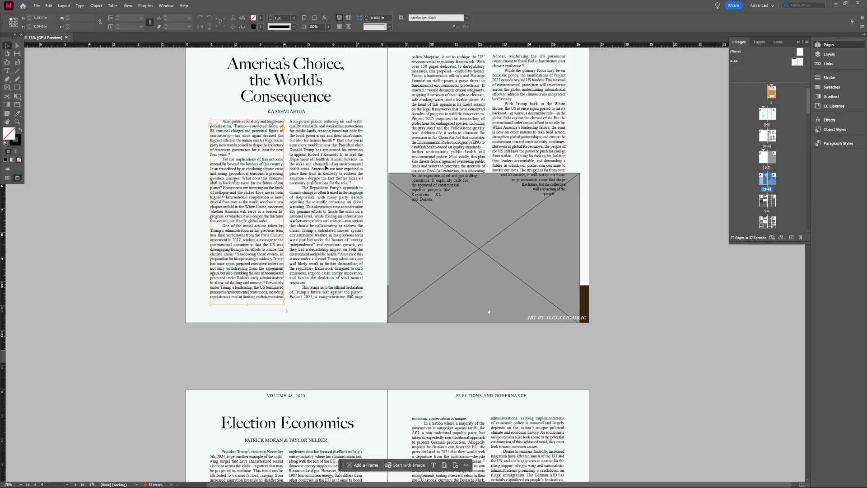
key(Delete)
click(325, 168)
key(Delete)
Step: Delete the article's title and byline from page 3 and its body text columns from page 4
scroll(298, 226, up, 3)
click(290, 208)
key(Delete)
click(291, 220)
key(Delete)
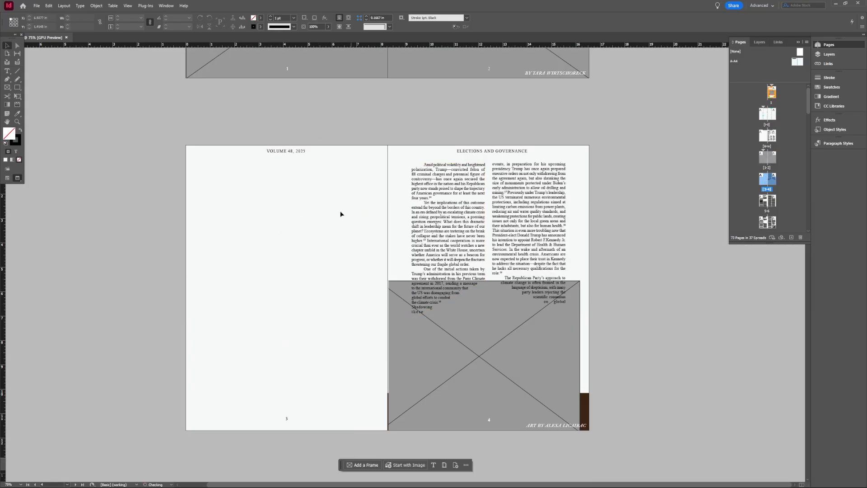
drag(444, 278, 596, 191)
key(Delete)
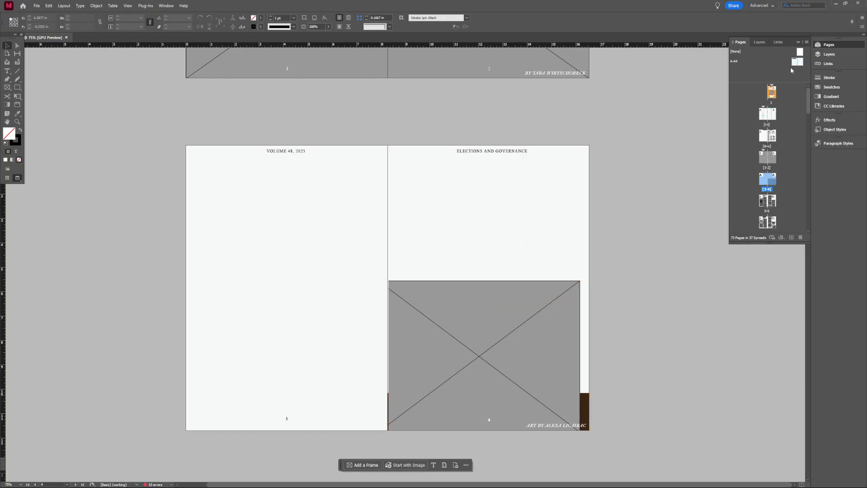
Step: Look through the remaining spreads down to the added pages 65-68 at the end of the document
scroll(658, 175, down, 2)
scroll(751, 358, down, 20)
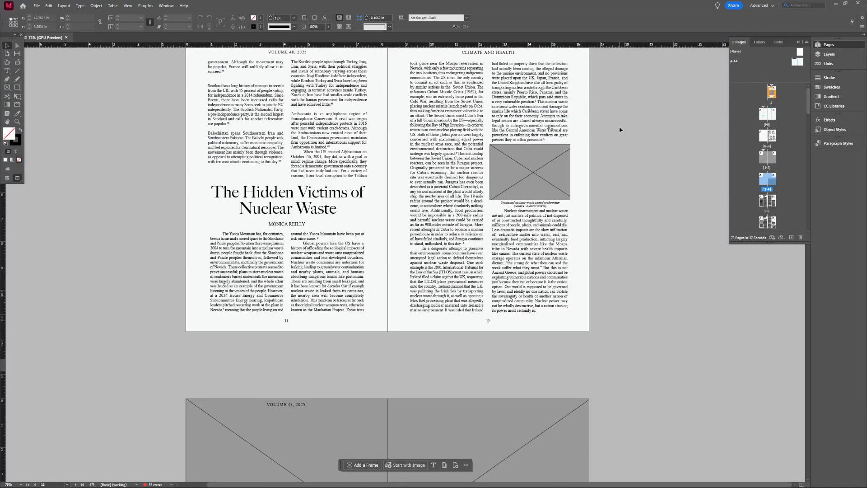
scroll(616, 244, down, 10)
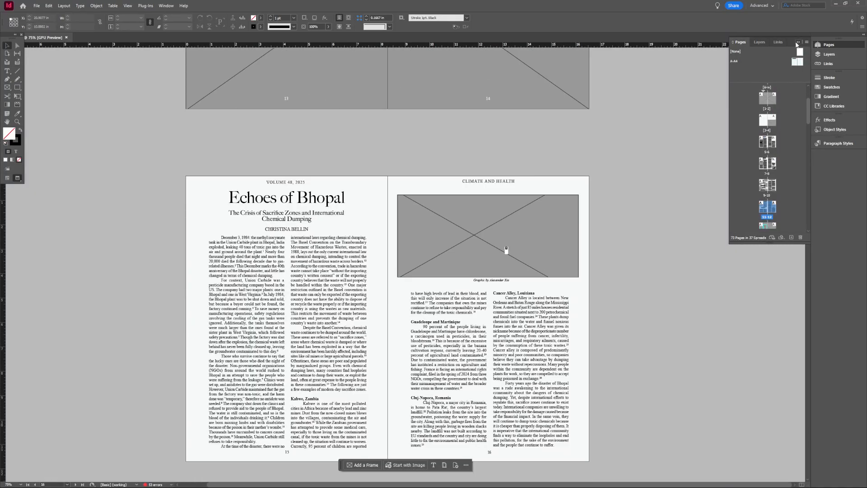
click(798, 42)
scroll(507, 248, down, 3)
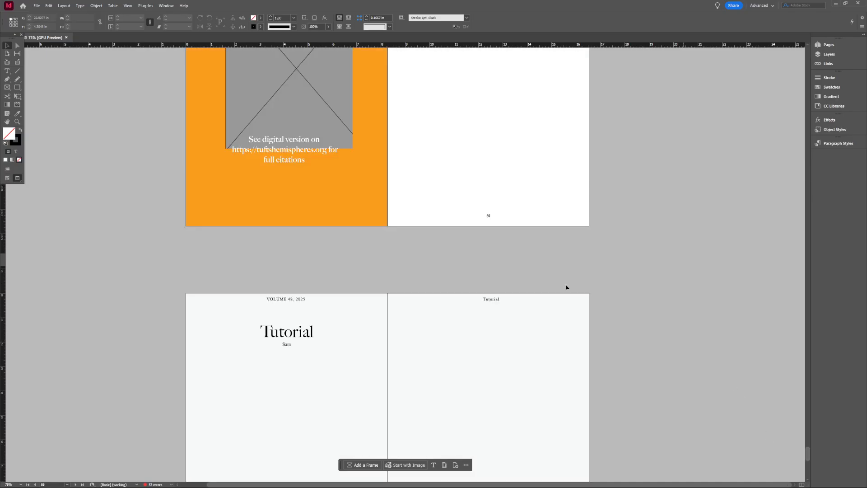
scroll(474, 270, up, 3)
scroll(416, 235, up, 4)
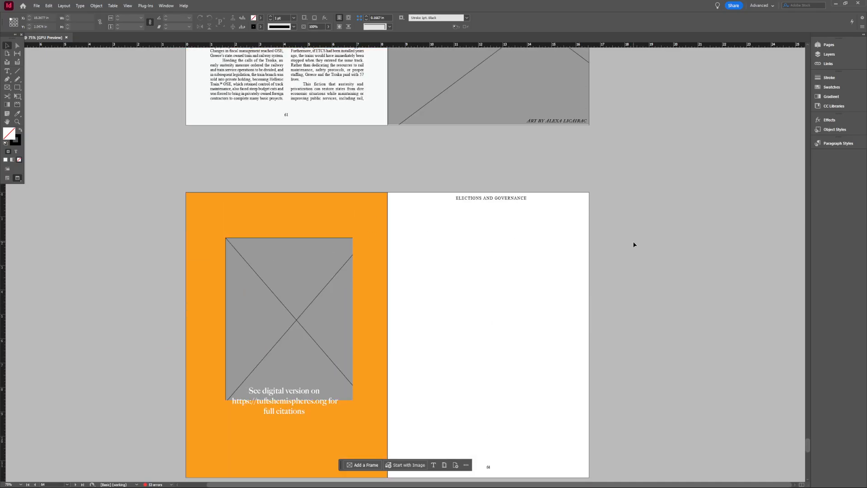
scroll(624, 258, down, 2)
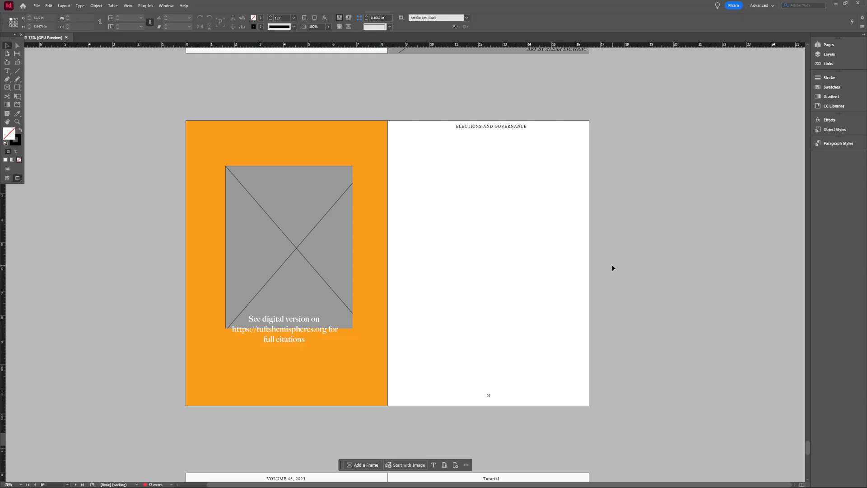
scroll(612, 268, down, 5)
scroll(644, 271, down, 13)
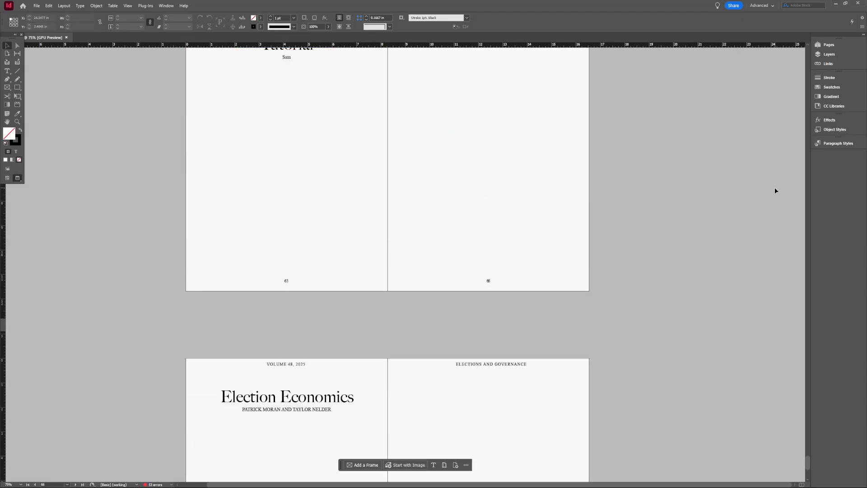
scroll(416, 236, up, 2)
scroll(416, 237, down, 2)
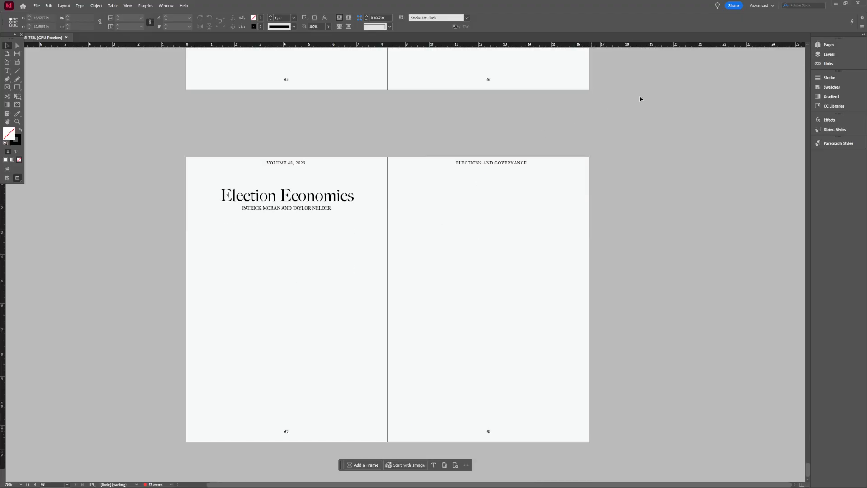
Step: Try moving page 67's left body text frame into the right column and adjusting its upper and lower edges
click(301, 202)
click(255, 269)
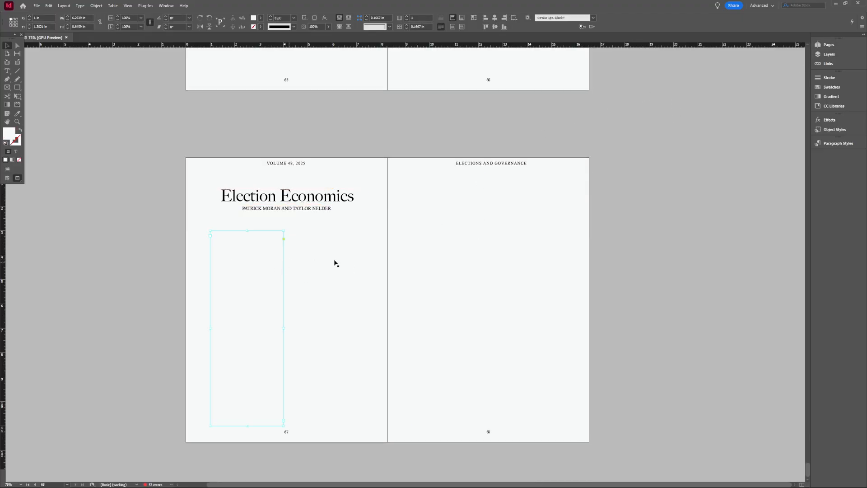
key(t)
click(8, 46)
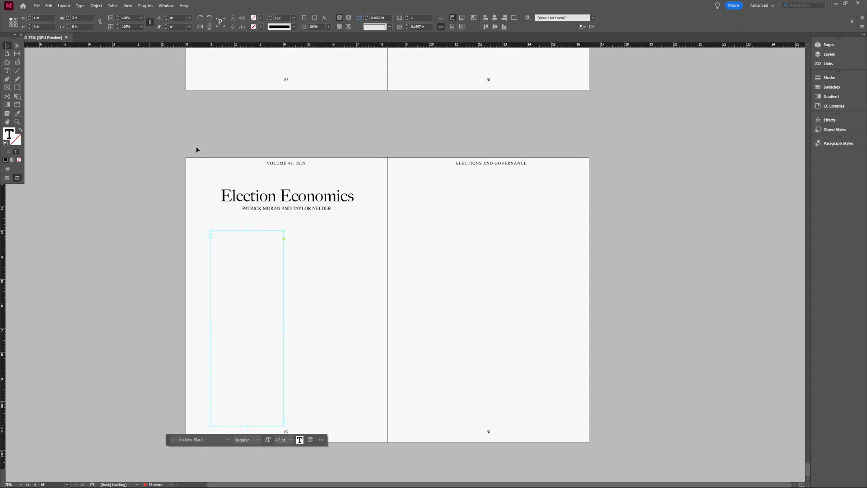
drag(256, 240, 340, 243)
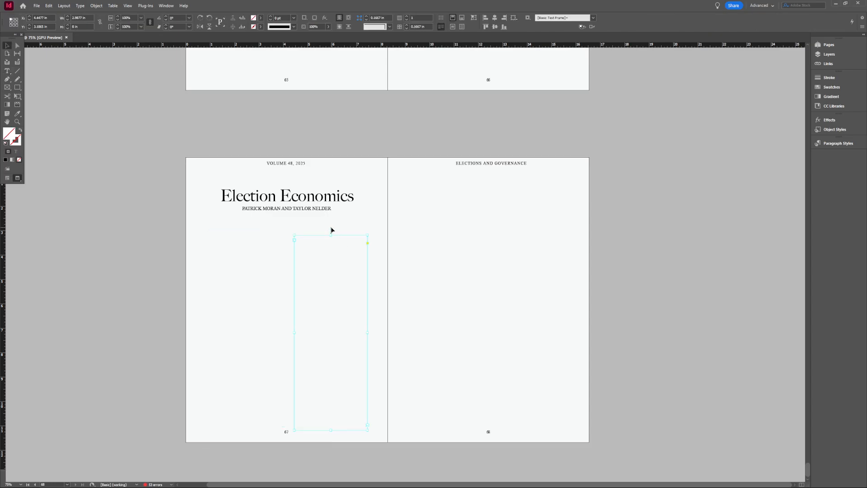
drag(332, 235, 331, 230)
click(285, 252)
click(253, 259)
key(Delete)
click(343, 417)
drag(331, 430, 332, 425)
click(245, 334)
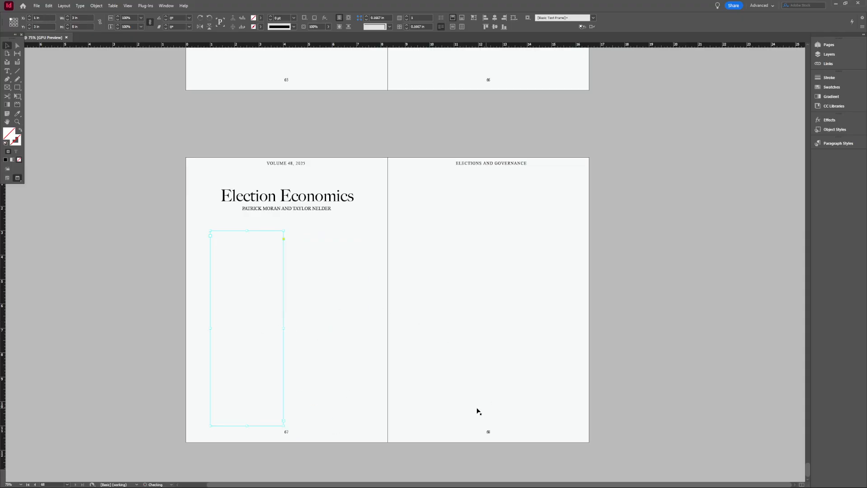
Step: Return to spread 65-66, then switch to the browser and bring up the Americas document in Google Docs
click(828, 45)
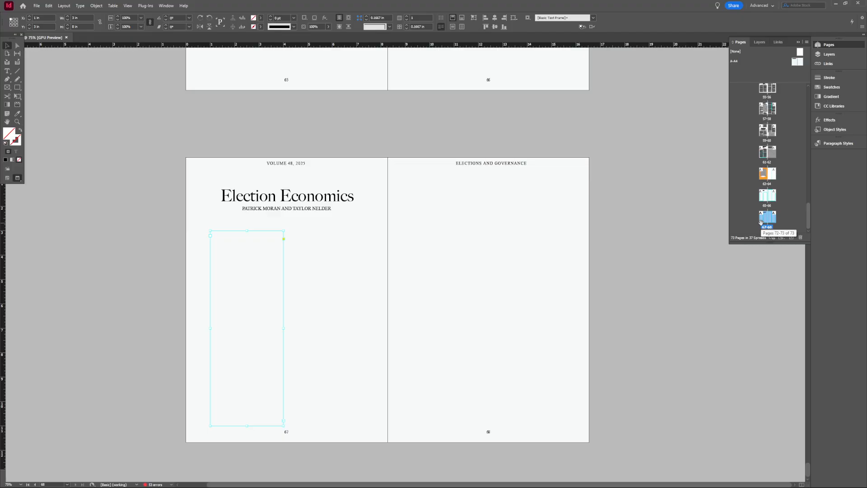
scroll(497, 178, up, 5)
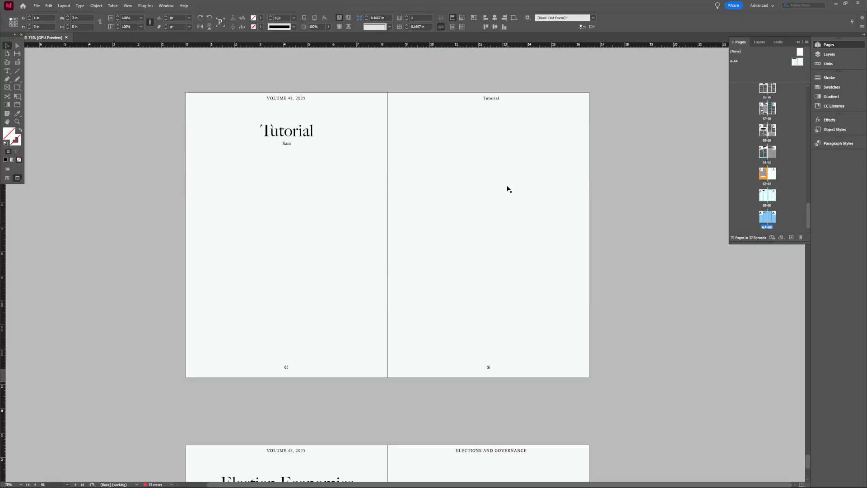
scroll(465, 158, up, 2)
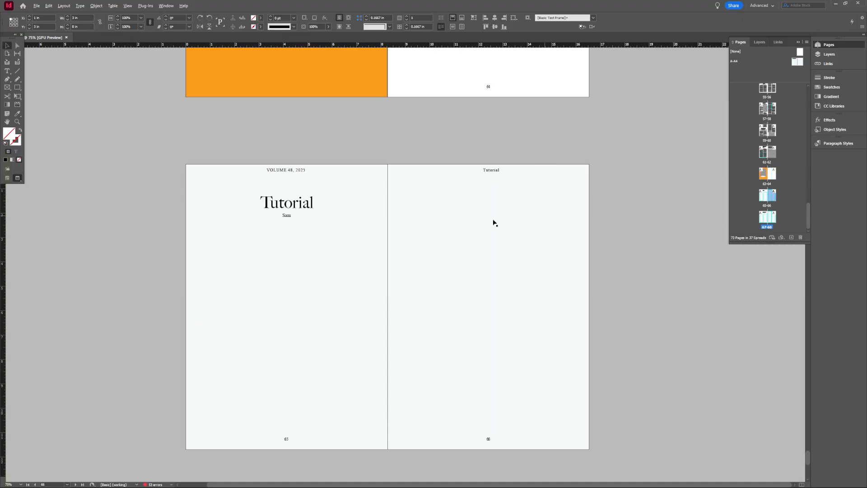
key(alt+Tab)
key(alt+Tab)
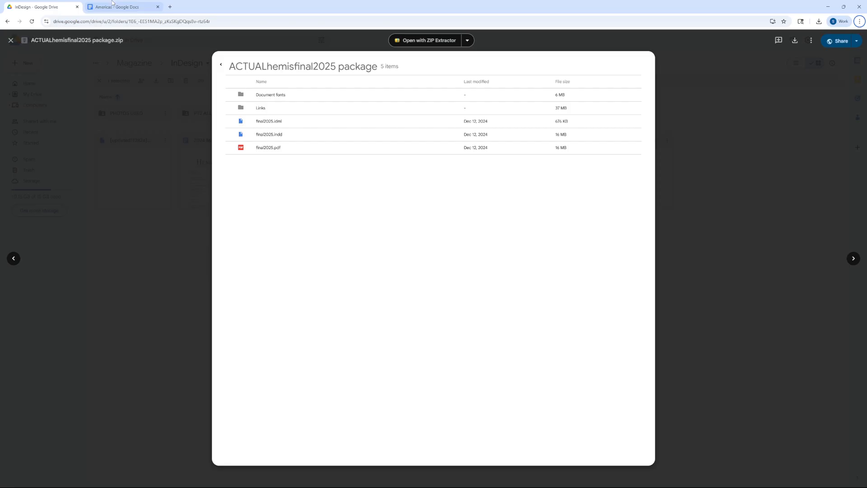
click(112, 7)
Step: Examine how the Americas document is organised, including the titles "Atrato-Truandó For Another Go?" and "The Other Southern Border"
scroll(462, 182, up, 20)
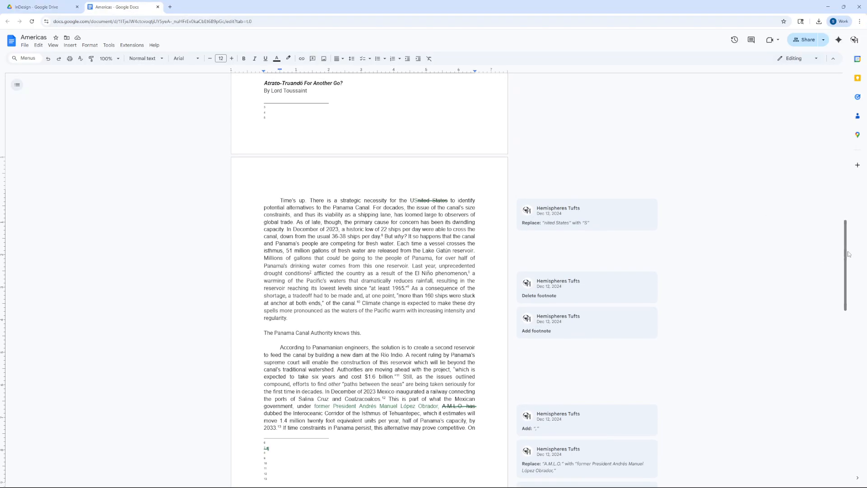
drag(349, 182, 426, 316)
click(343, 196)
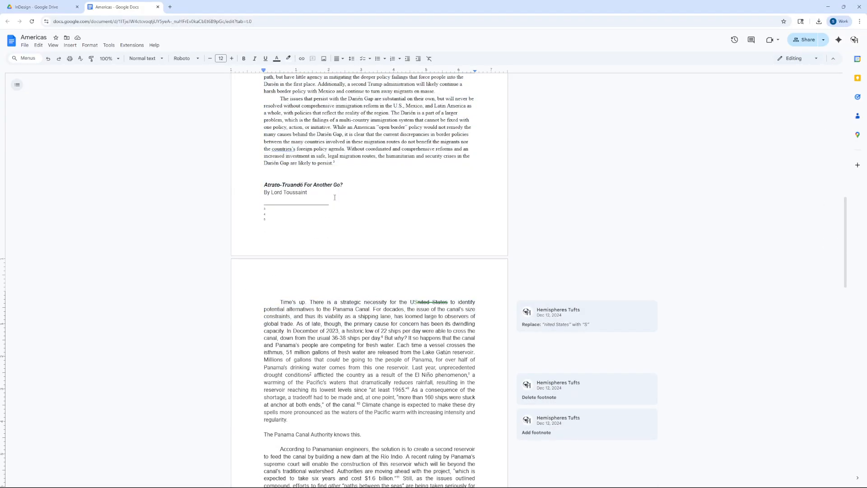
triple_click(287, 186)
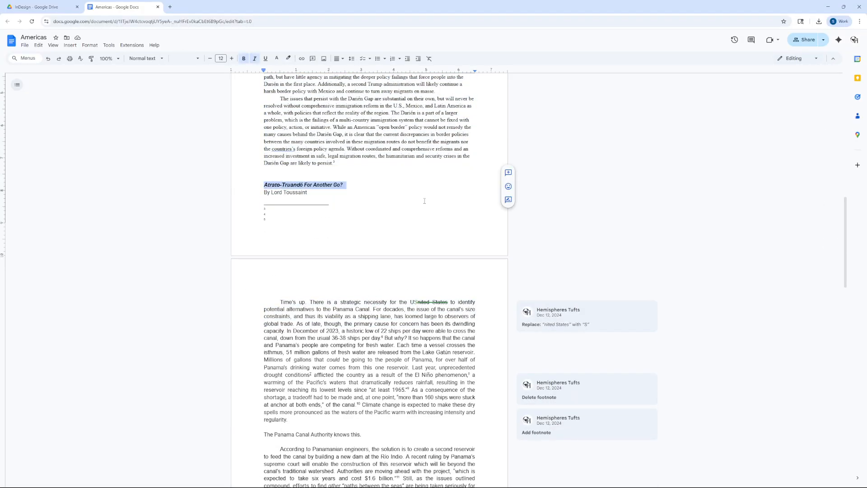
scroll(425, 201, down, 10)
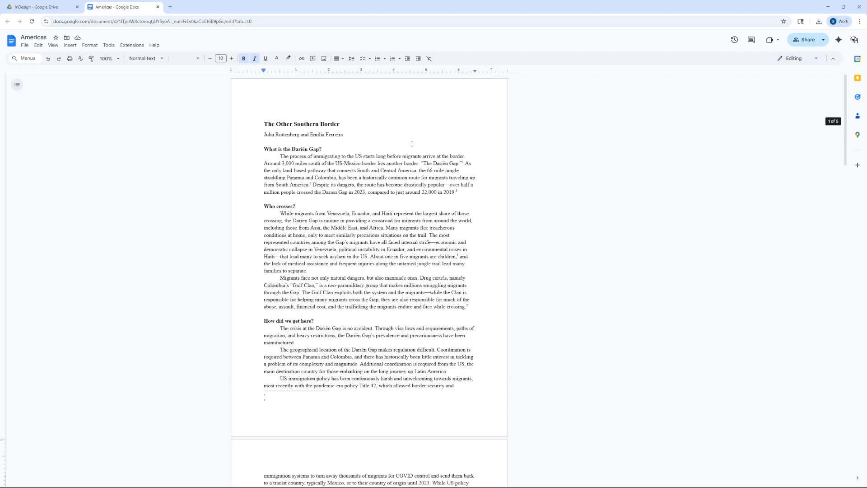
triple_click(309, 127)
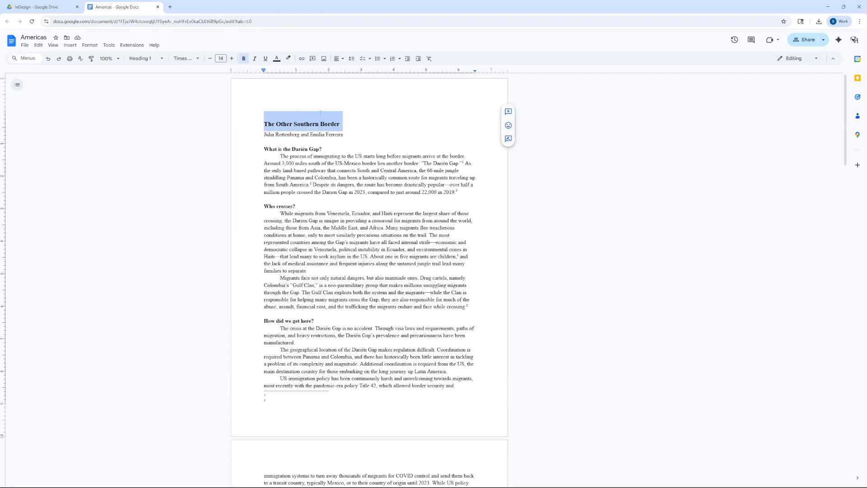
scroll(320, 113, down, 20)
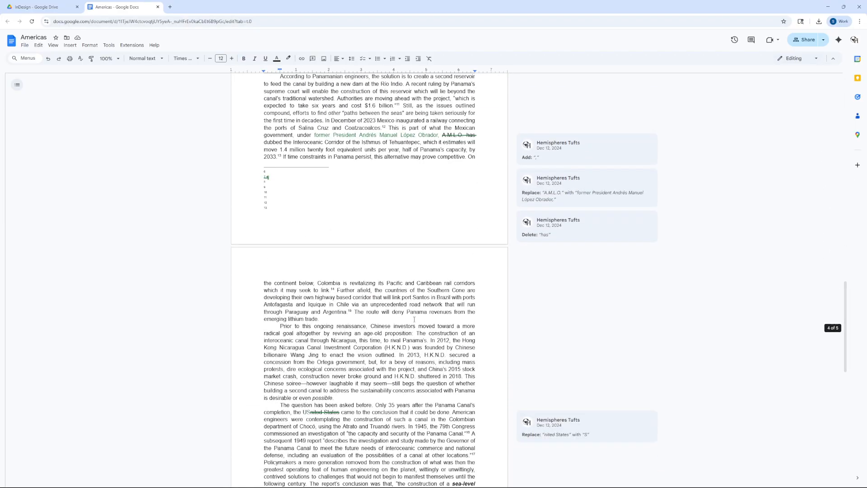
scroll(414, 320, up, 20)
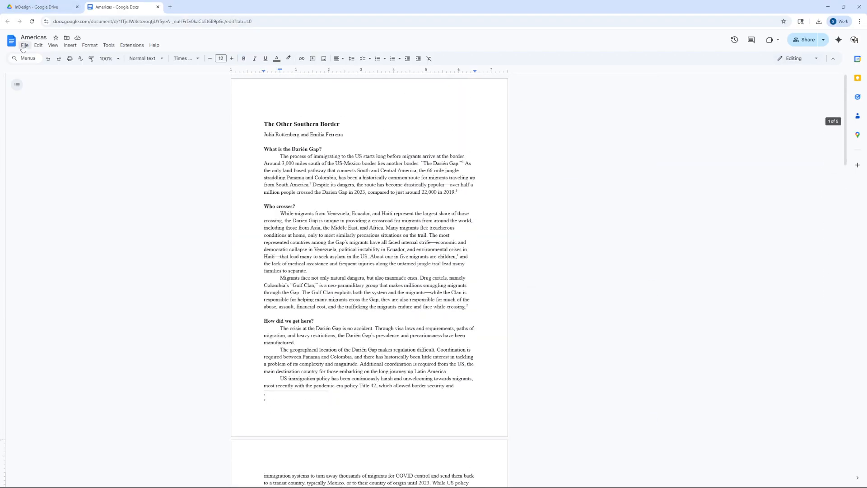
Step: Download the Americas document as a Word (.docx) file
click(24, 46)
mouse_move(55, 119)
click(156, 118)
Step: Switch back to InDesign and place Americas (2).docx into the first body text frame of the Tutorial spread, skipping missing-font replacement
key(alt+Tab)
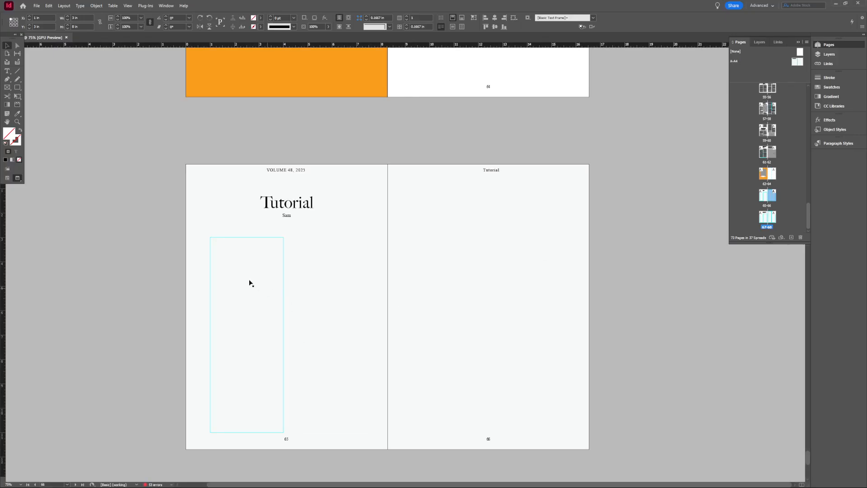
double_click(266, 263)
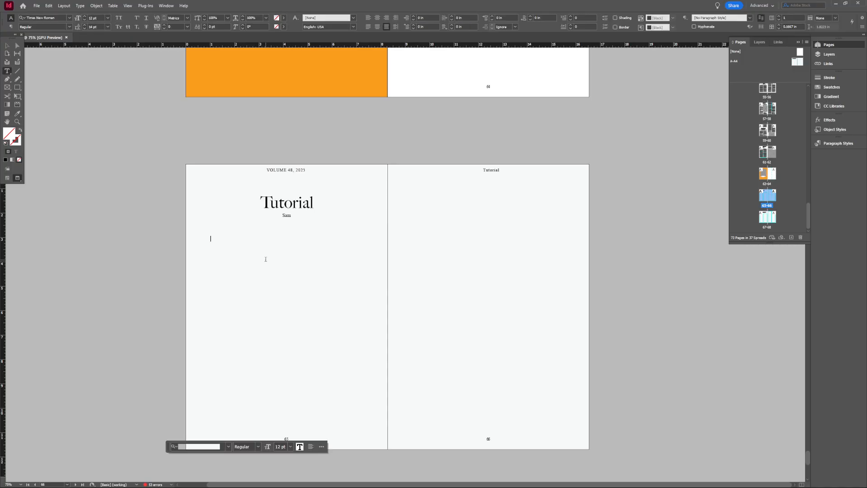
click(37, 7)
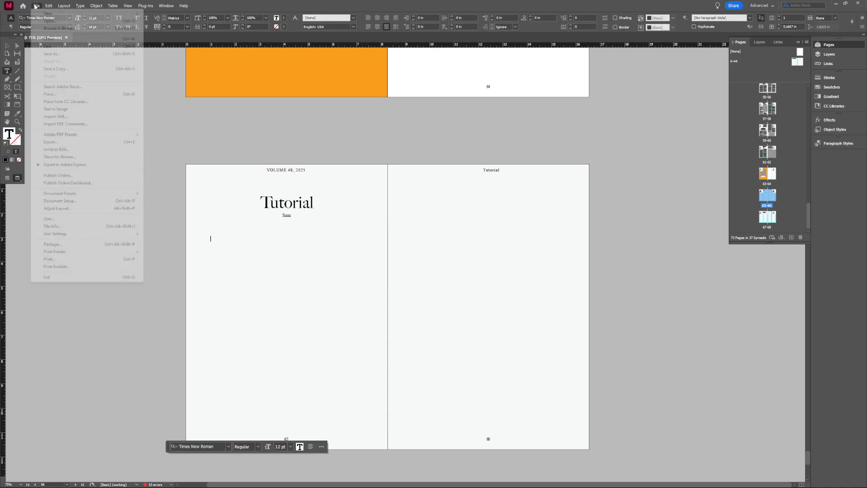
click(69, 94)
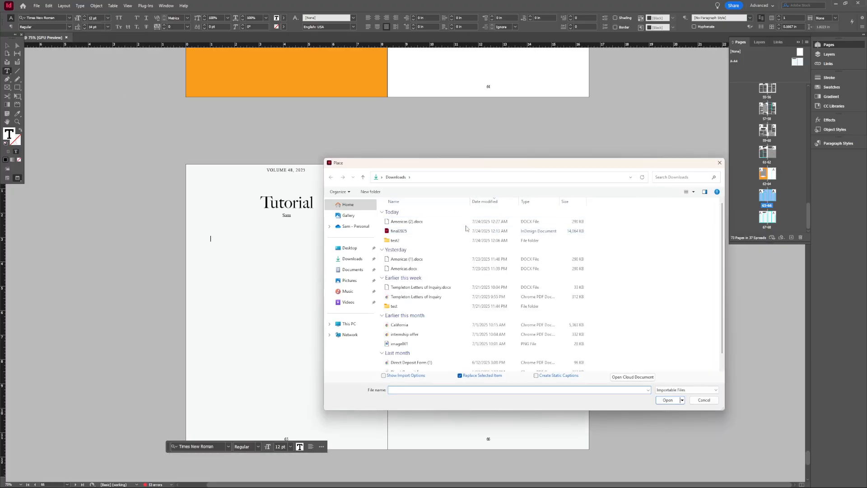
click(465, 222)
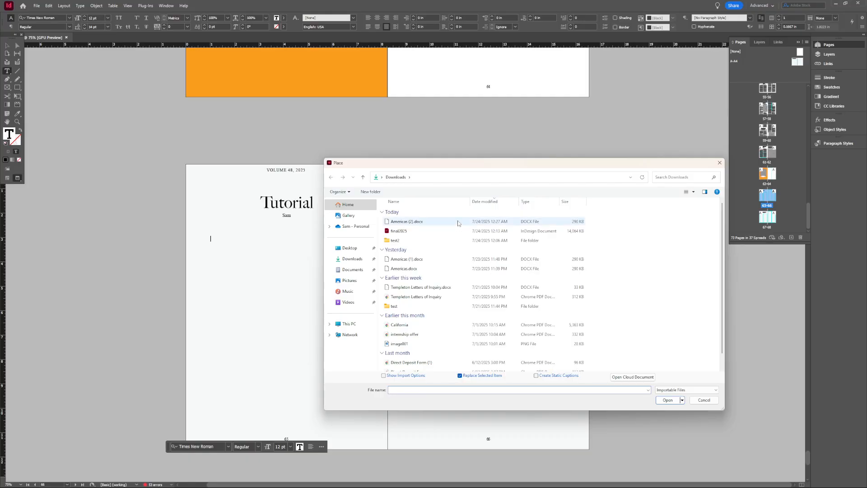
click(662, 400)
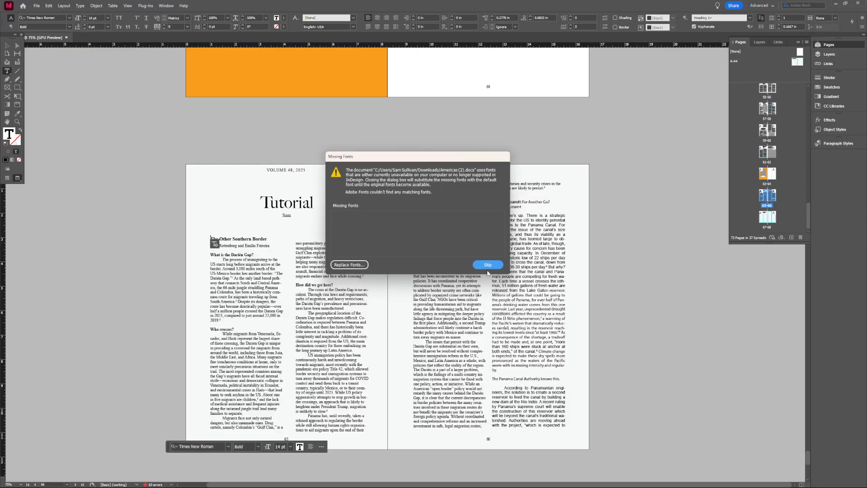
click(486, 265)
Step: Try placing Americas (2).docx again with the text cursor still in the Tutorial story, skipping missing-font replacement
scroll(391, 315, up, 3)
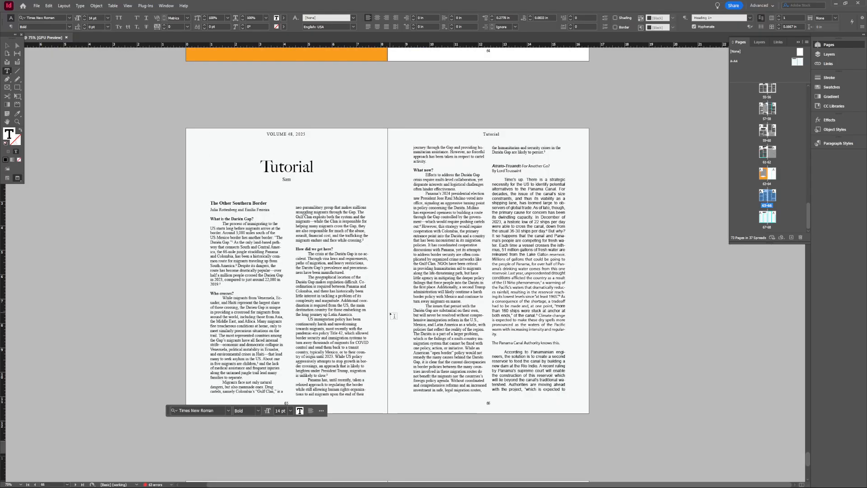
scroll(391, 316, up, 2)
key(ctrl+d)
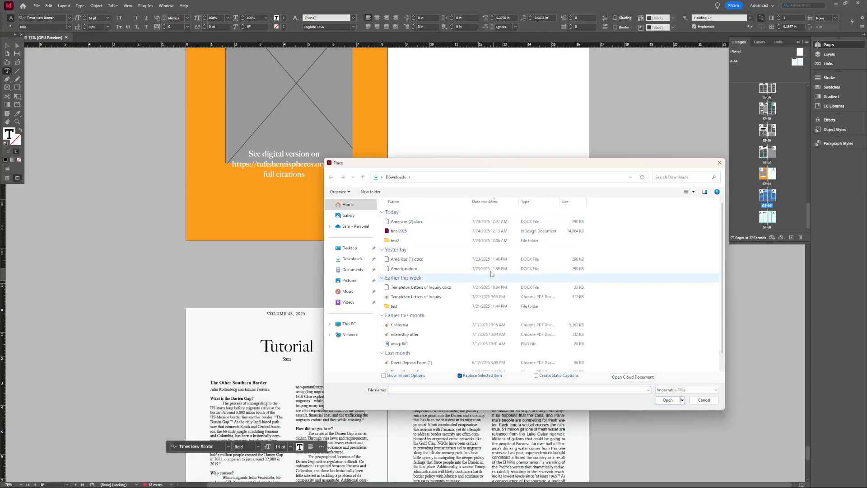
drag(435, 238, 437, 226)
double_click(437, 226)
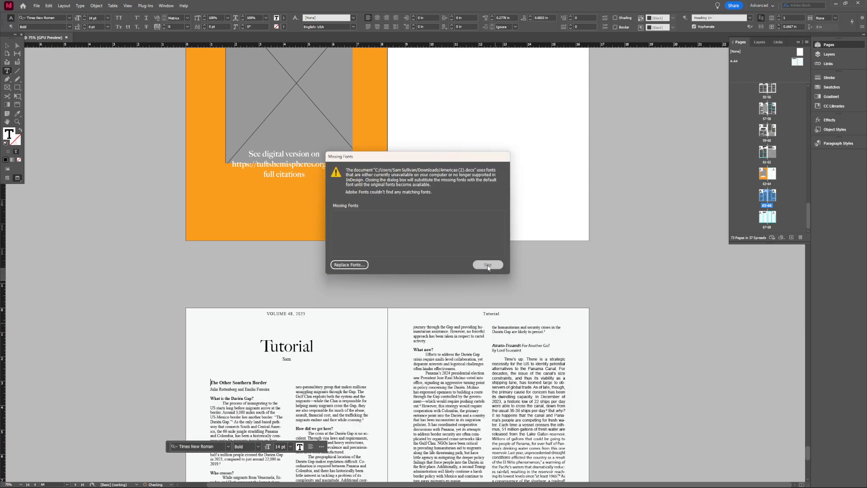
click(489, 267)
scroll(474, 274, down, 3)
scroll(467, 259, up, 4)
drag(458, 182, 479, 222)
scroll(527, 271, down, 4)
scroll(378, 295, up, 1)
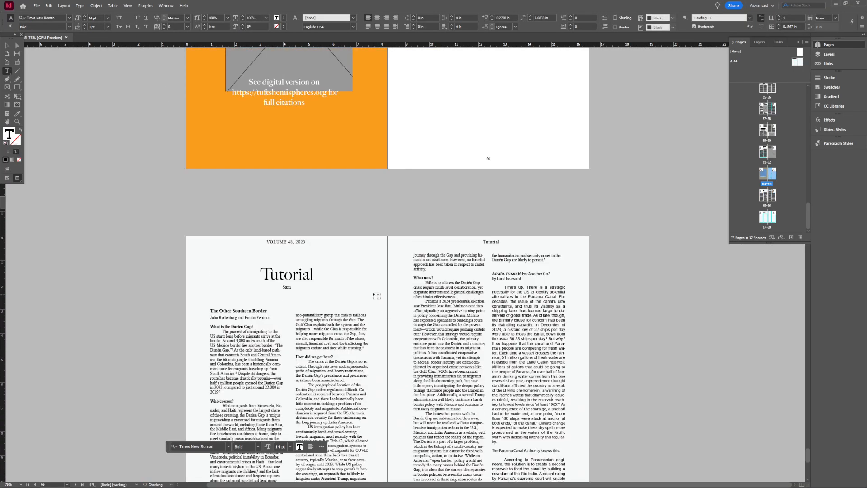
Step: Place Americas (2).docx in a freehand frame about 2.6 by 6.7 in on the blank page facing the orange one, and delete that frame
click(6, 45)
scroll(359, 224, up, 1)
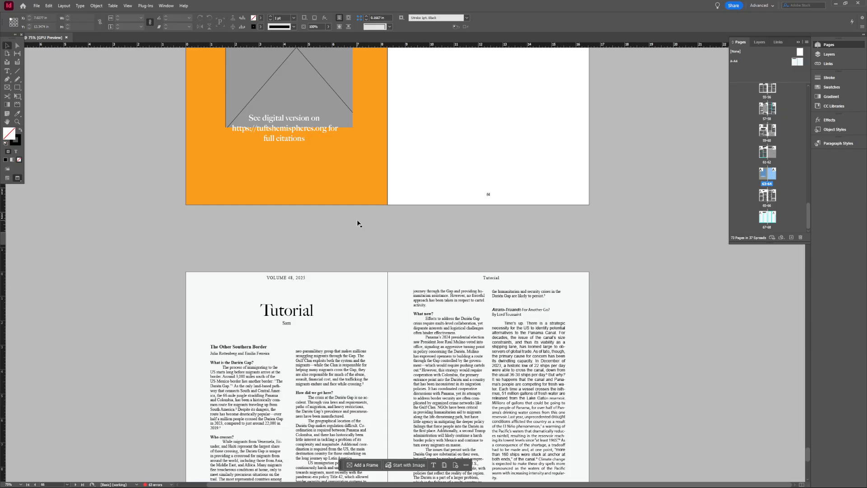
key(ctrl+d)
click(422, 222)
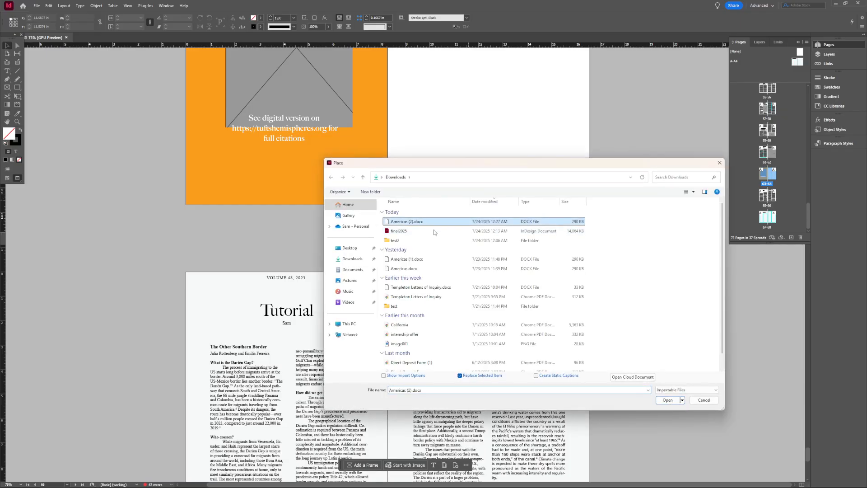
click(662, 400)
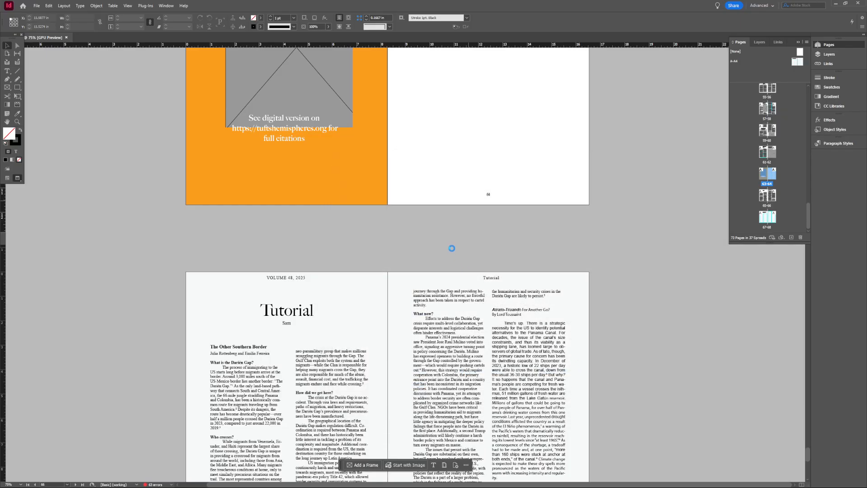
click(488, 265)
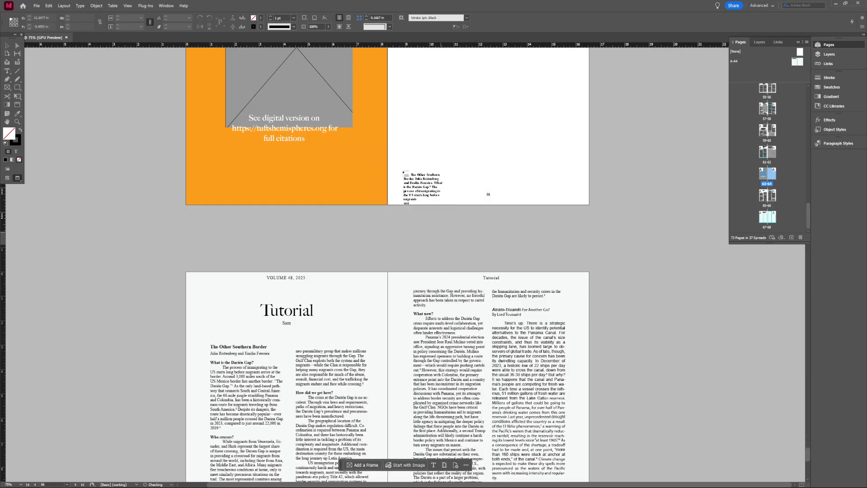
scroll(403, 173, up, 3)
drag(406, 121, 471, 286)
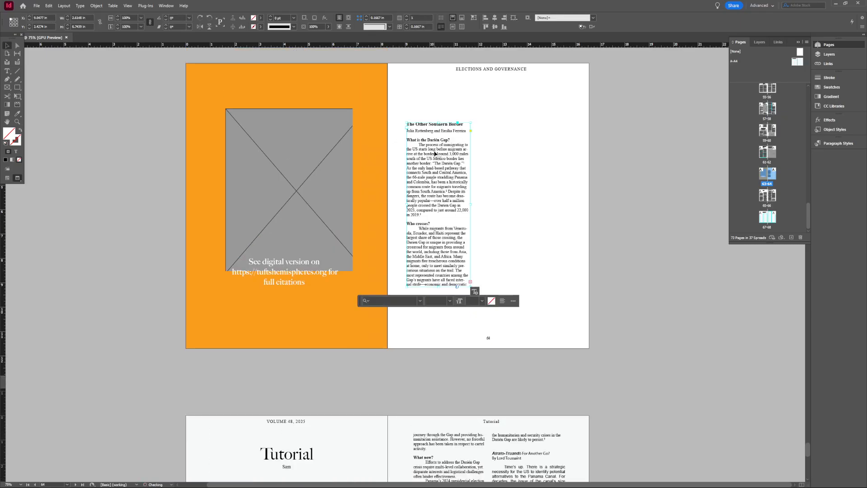
key(Delete)
Step: Examine the fonts of the placed text, comparing "The Other Southern Border" with the Atrato-Truandó article across the Tutorial spread
scroll(81, 103, down, 10)
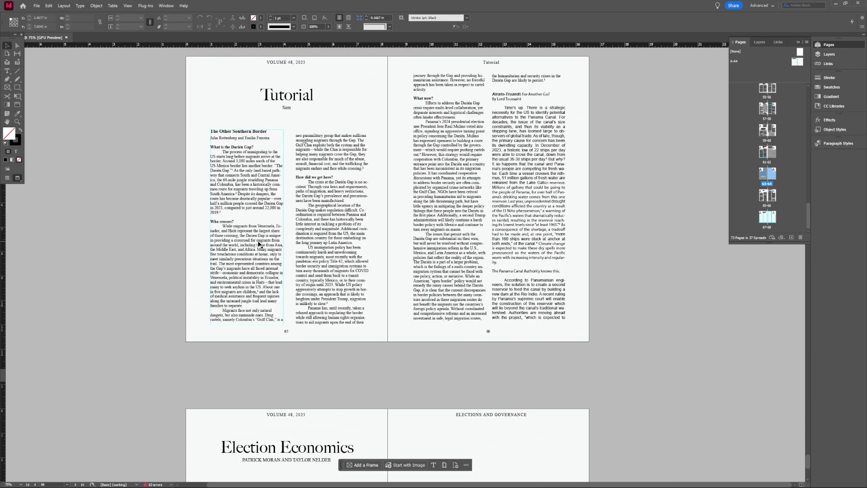
double_click(260, 245)
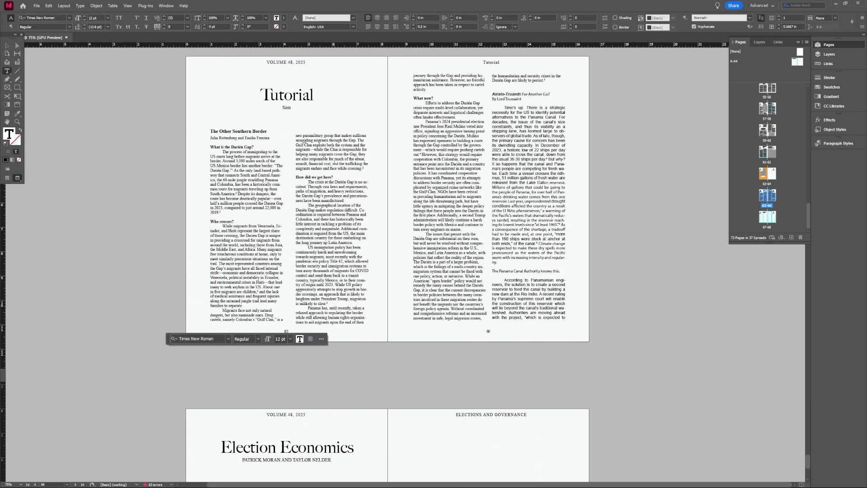
drag(323, 201, 530, 256)
click(529, 206)
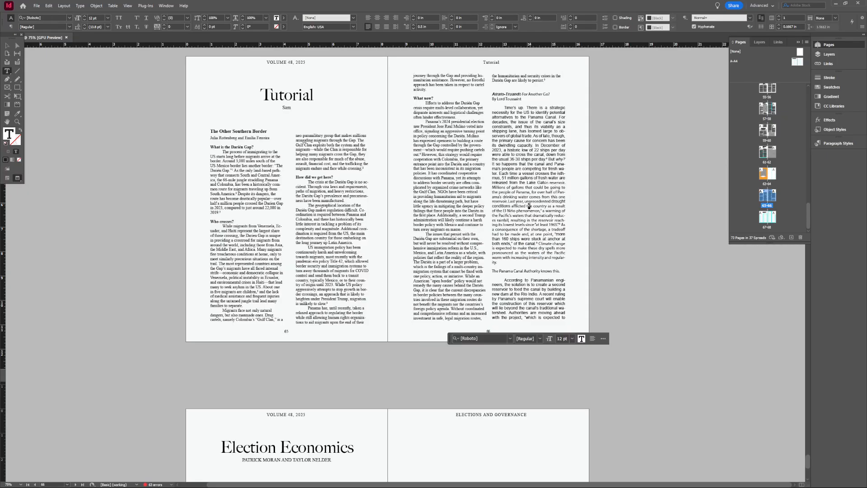
drag(533, 185, 539, 248)
click(543, 221)
click(533, 126)
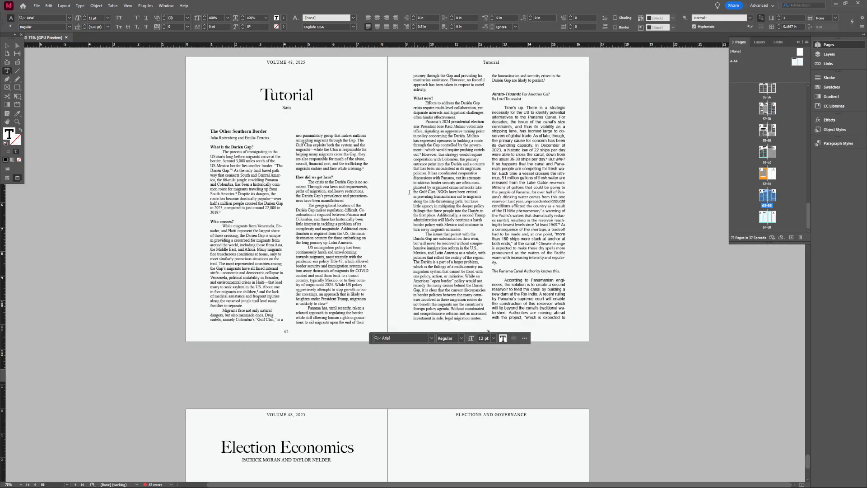
click(269, 228)
drag(258, 171, 288, 232)
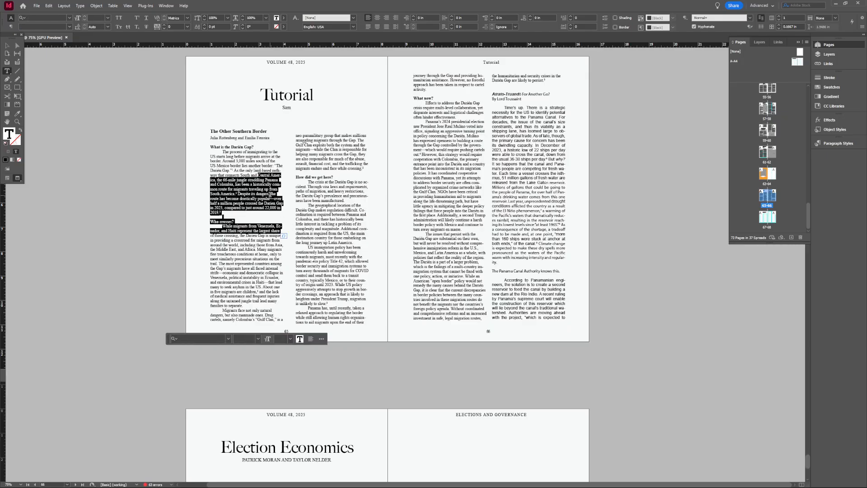
click(285, 235)
drag(515, 127, 547, 225)
click(551, 208)
scroll(553, 208, up, 3)
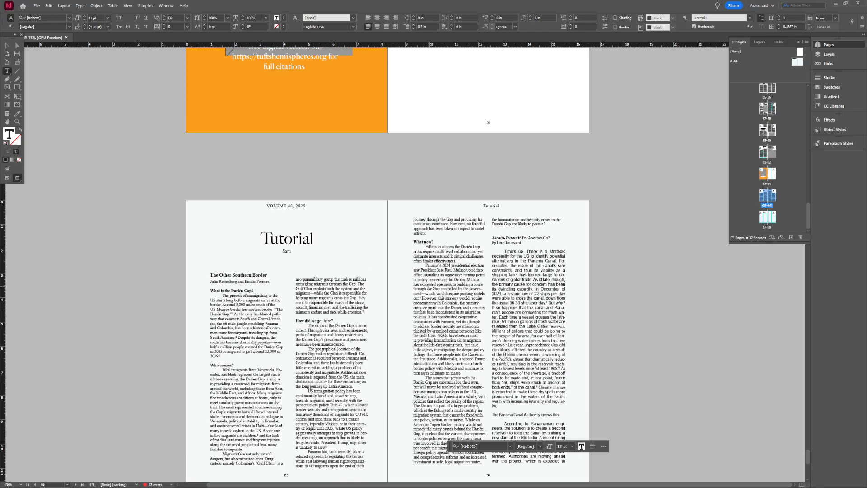
scroll(552, 209, down, 3)
scroll(462, 280, up, 1)
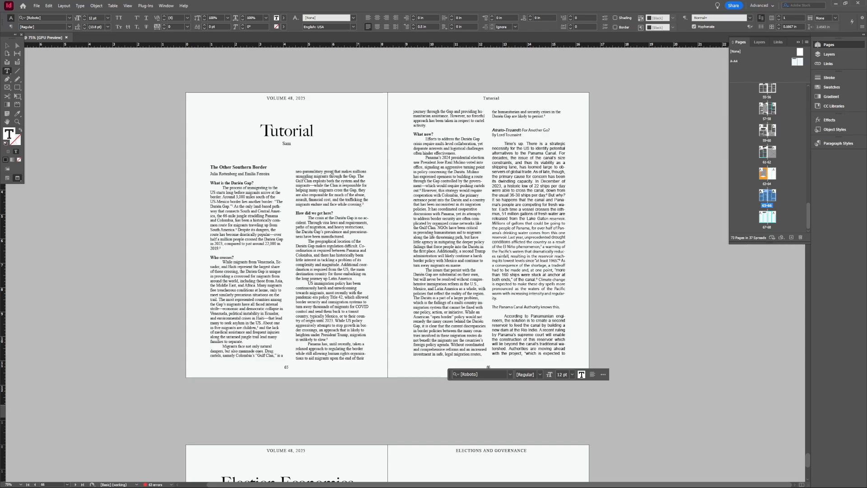
Step: Apply the DEFAULT paragraph style to the entire placed story on the Tutorial spread and deselect the text
key(ctrl+a)
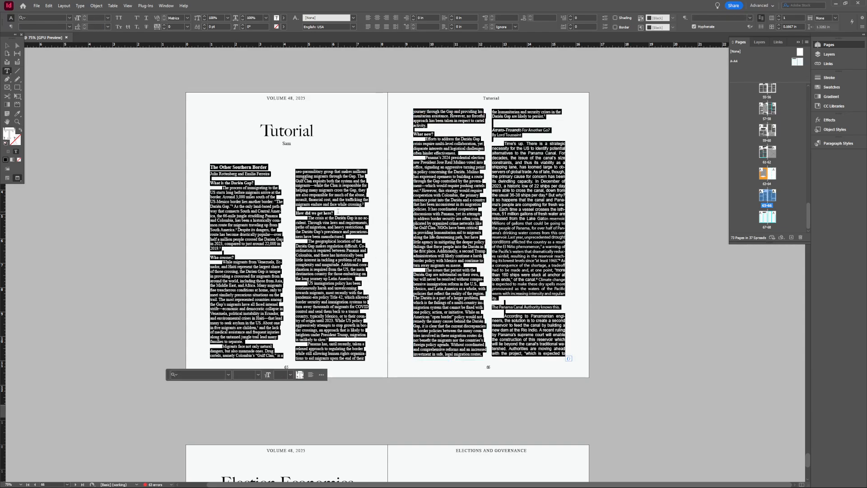
scroll(319, 260, up, 2)
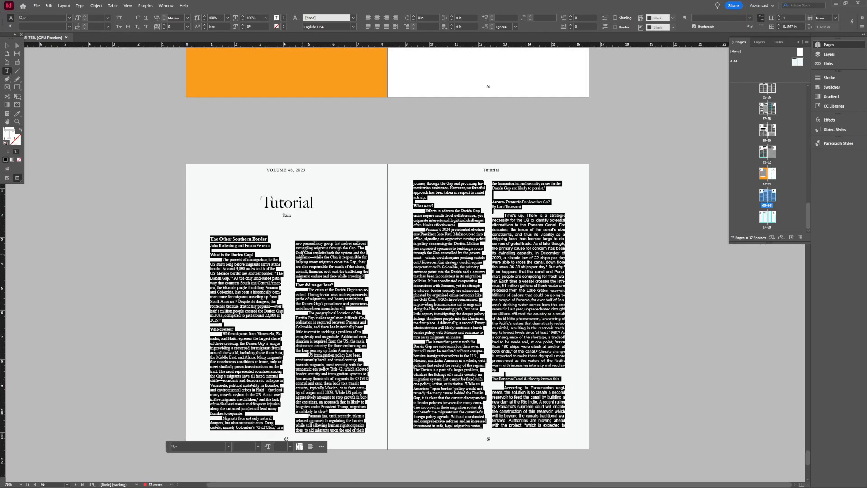
scroll(275, 241, down, 3)
click(821, 143)
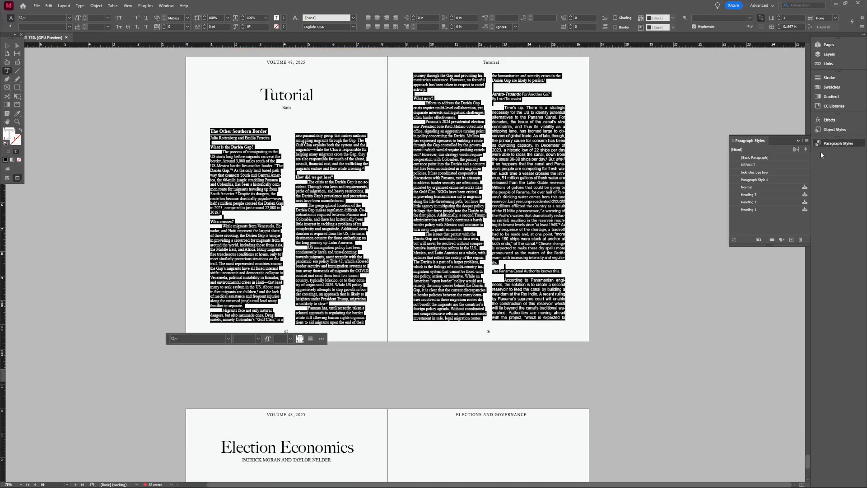
click(747, 165)
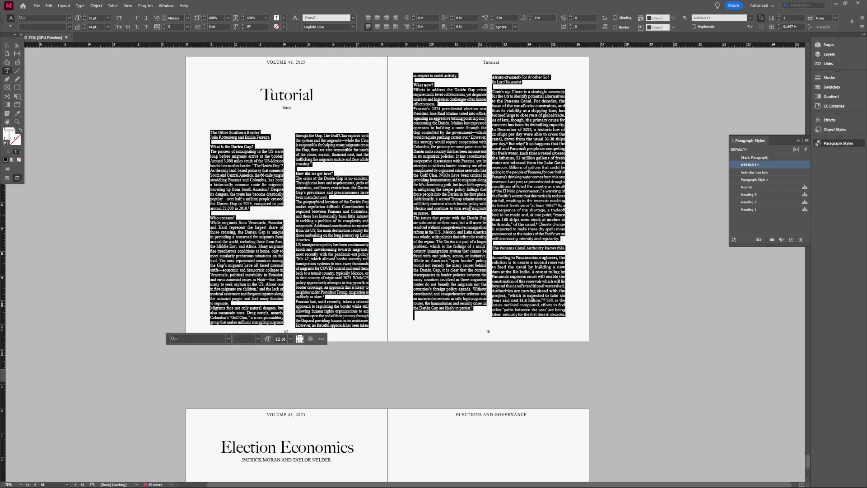
click(469, 209)
click(266, 232)
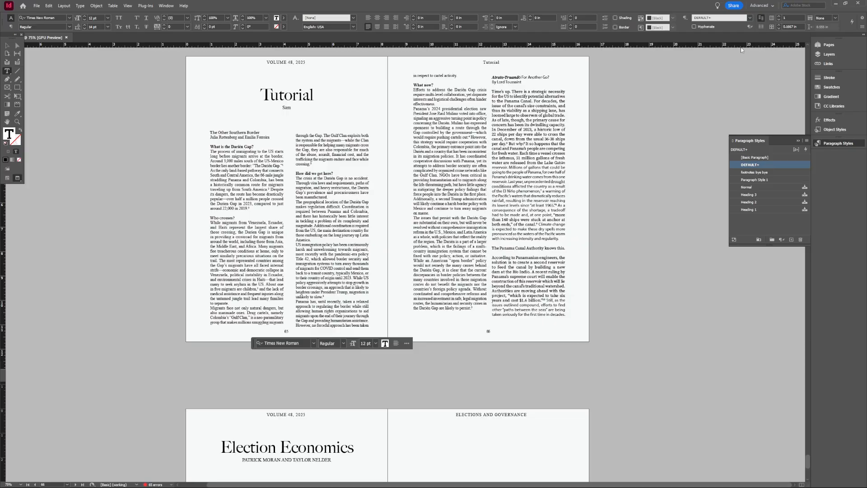
Step: Edit the DEFAULT paragraph style's basic character formats, setting the font family to Times New Roman and keeping the 12 pt size
right_click(753, 166)
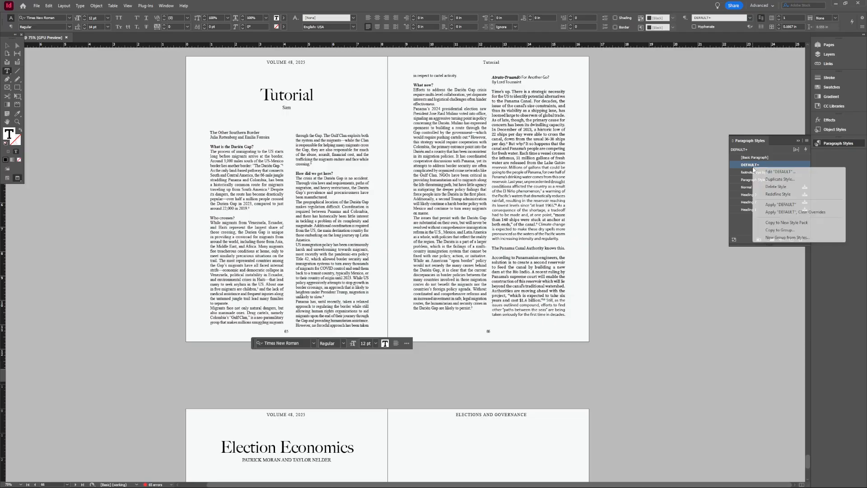
click(777, 171)
click(302, 148)
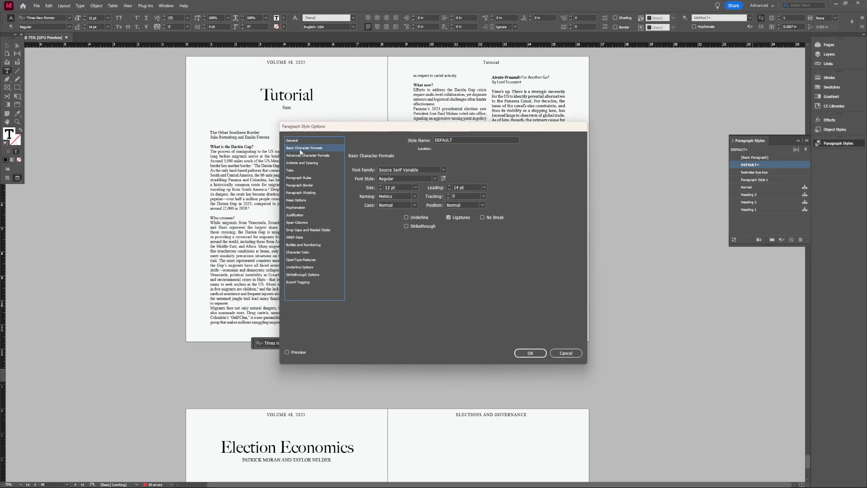
click(400, 169)
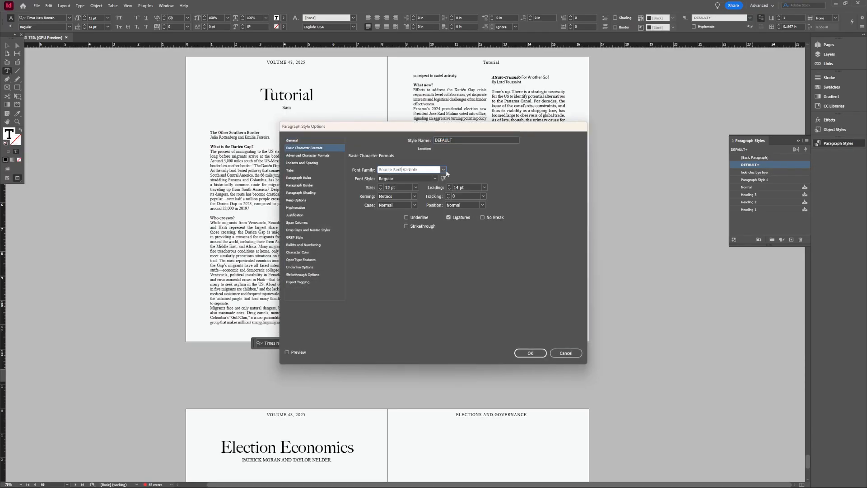
click(444, 170)
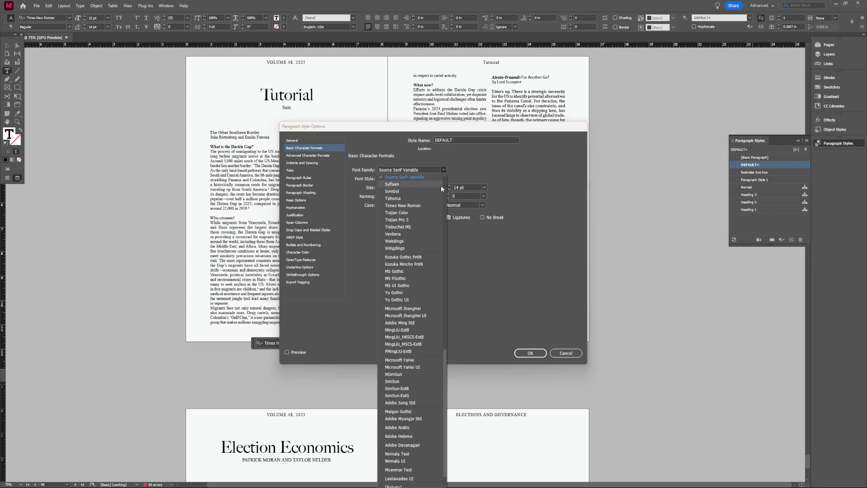
click(407, 206)
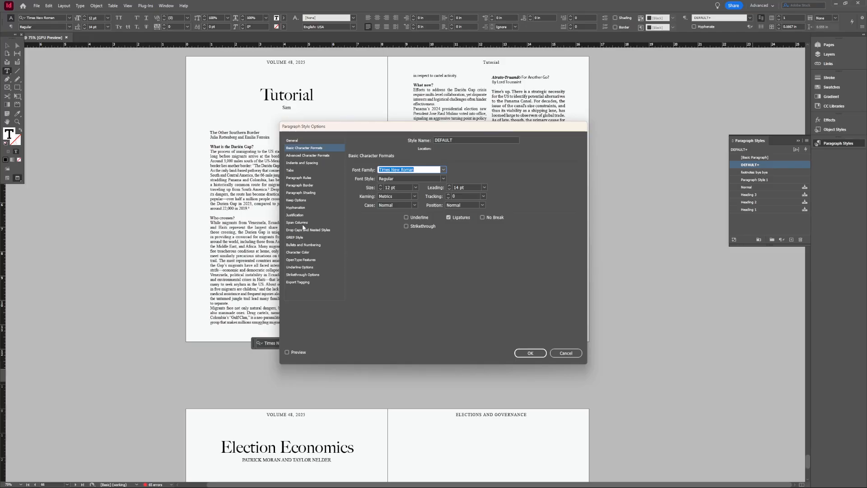
click(415, 188)
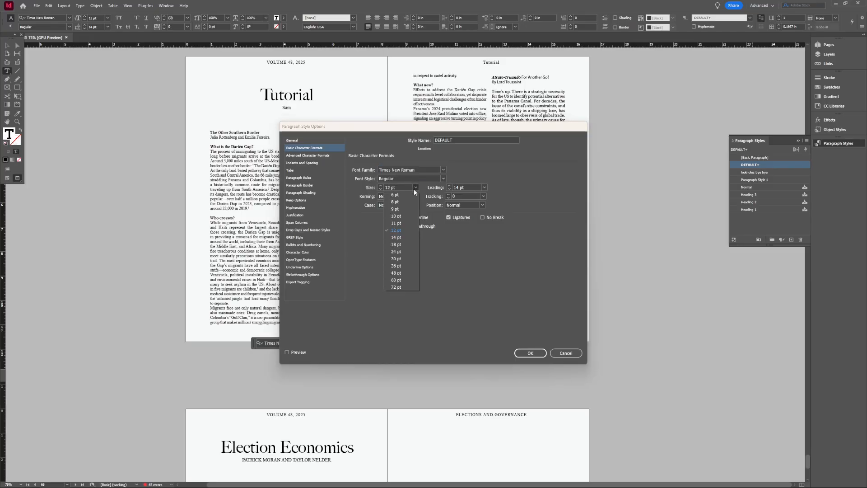
click(415, 189)
Step: Review the DEFAULT paragraph style's remaining settings, including indents, rules, hyphenation, justification and character color, and discard the style edits
click(306, 156)
click(305, 164)
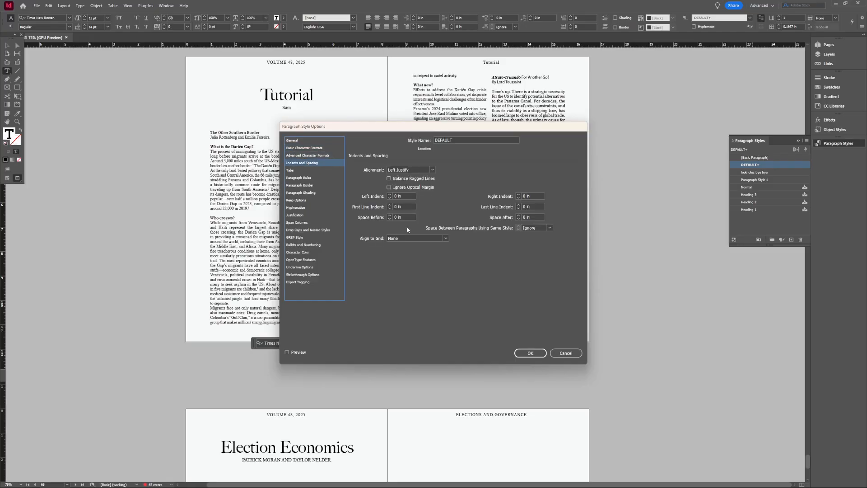
click(307, 170)
click(317, 184)
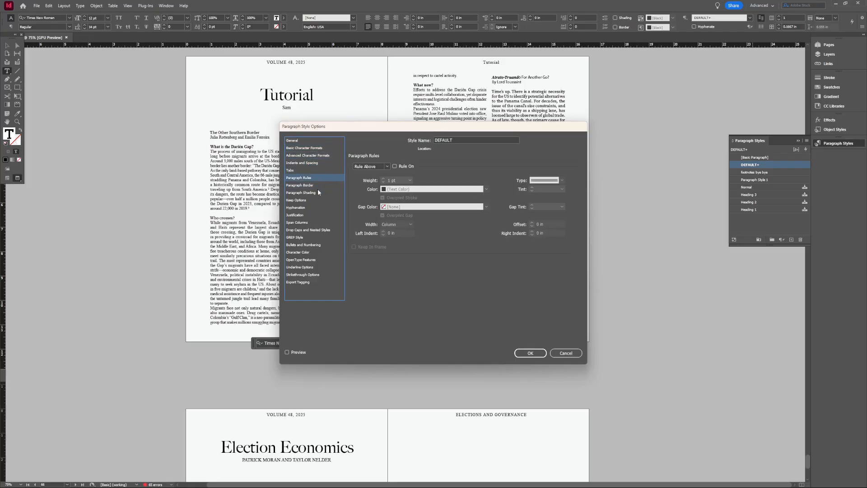
click(316, 222)
click(306, 208)
click(307, 215)
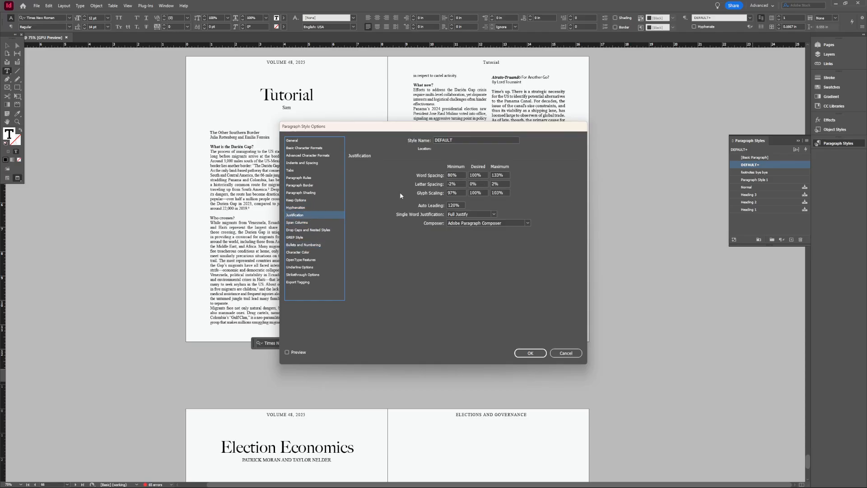
click(310, 252)
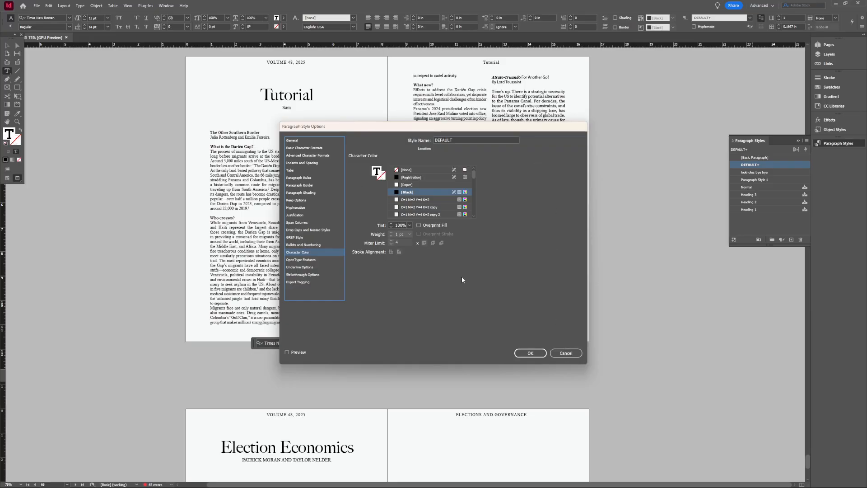
click(566, 352)
scroll(566, 352, down, 3)
scroll(565, 353, up, 3)
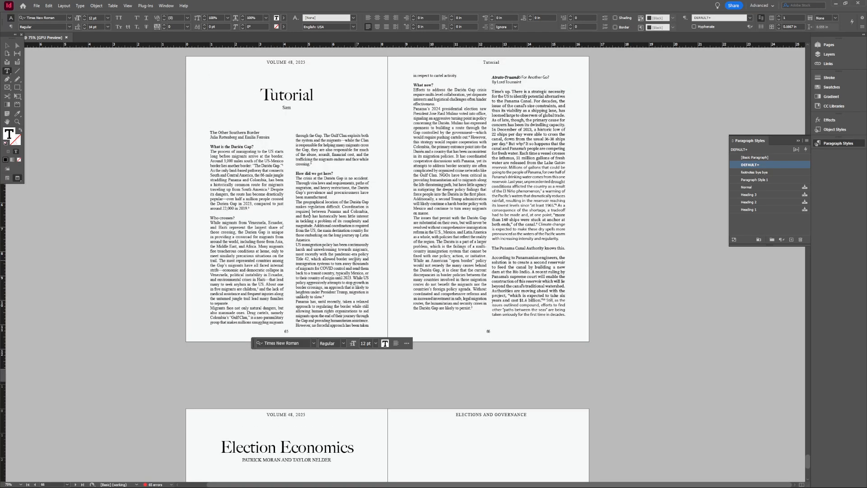
scroll(310, 215, up, 3)
scroll(310, 216, down, 3)
Step: Try Paragraph Style 1, Normal and Heading 3 on the entire Tutorial story, then reapply the DEFAULT paragraph style and deselect the text
drag(209, 131, 568, 320)
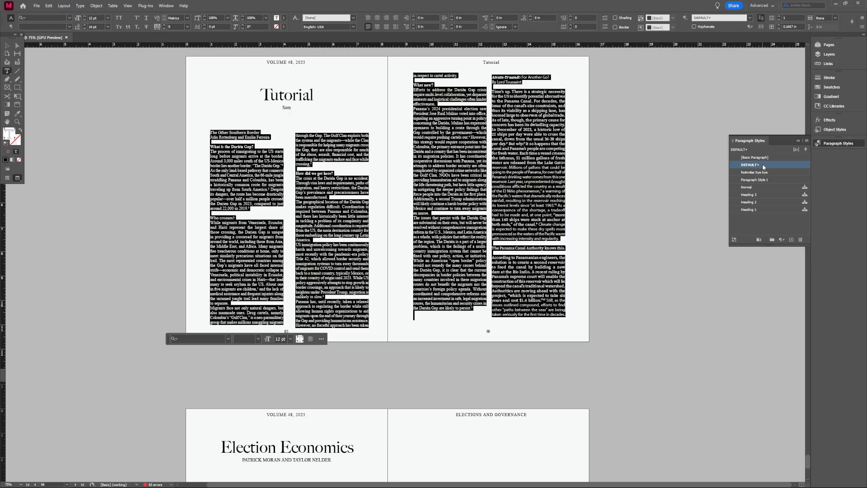
click(757, 179)
click(758, 187)
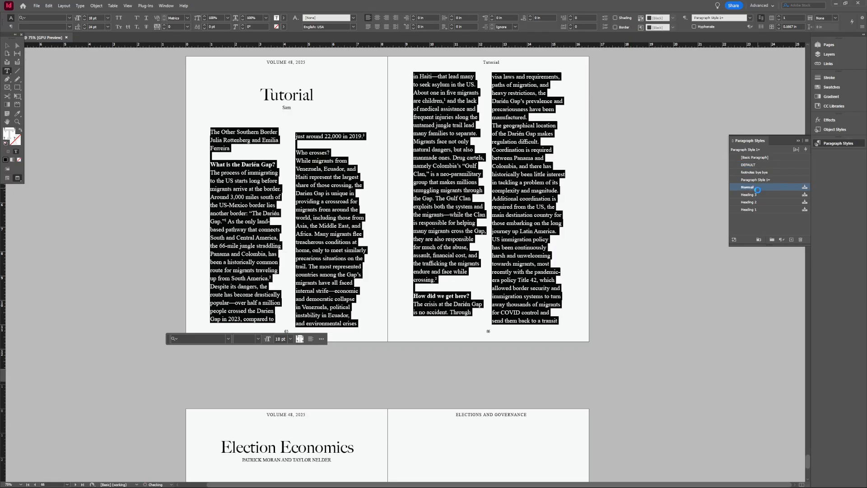
click(758, 195)
click(767, 164)
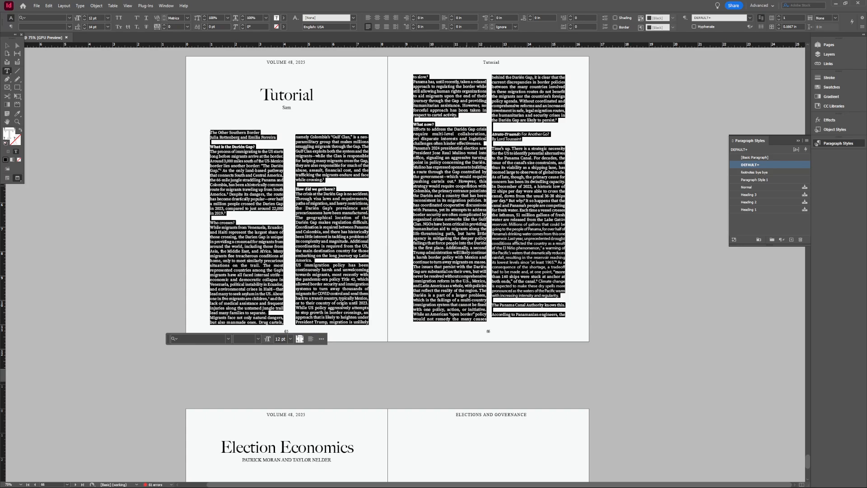
click(268, 186)
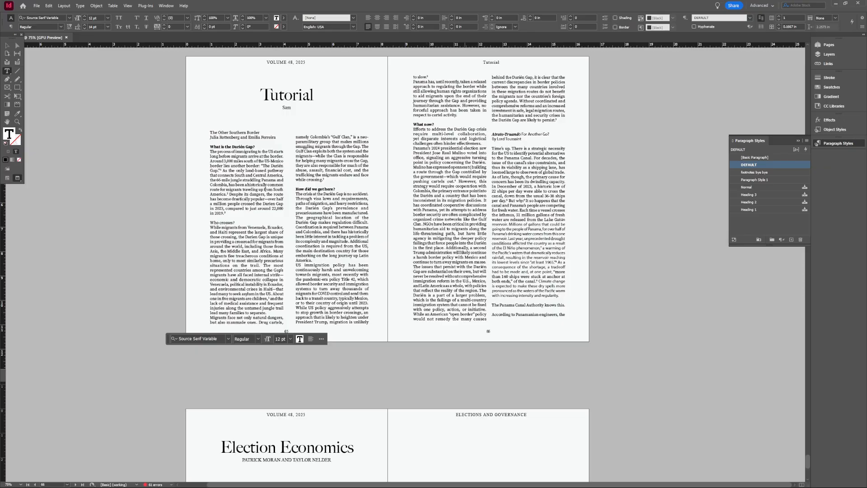
Step: Try Paragraph Style 1, Normal and Headings 3, 2 and 1 on the "The process of immigrating" paragraph, and return it to DEFAULT
click(768, 180)
click(765, 187)
click(765, 195)
click(763, 202)
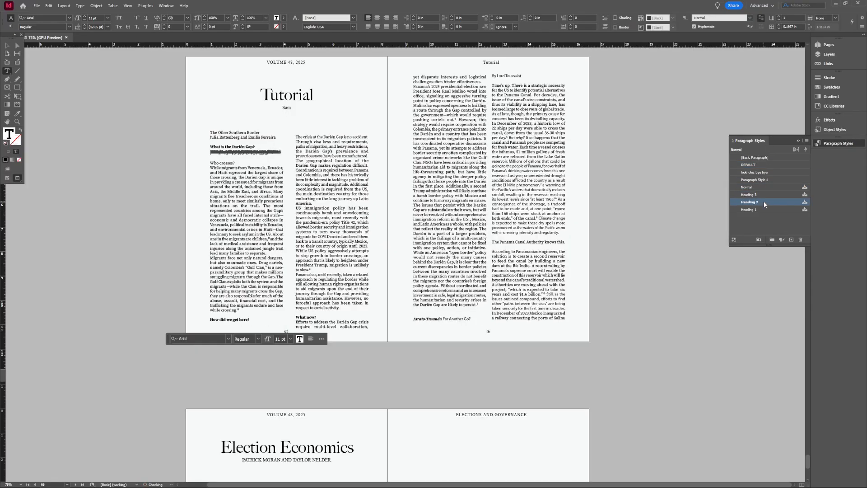
click(765, 210)
click(768, 165)
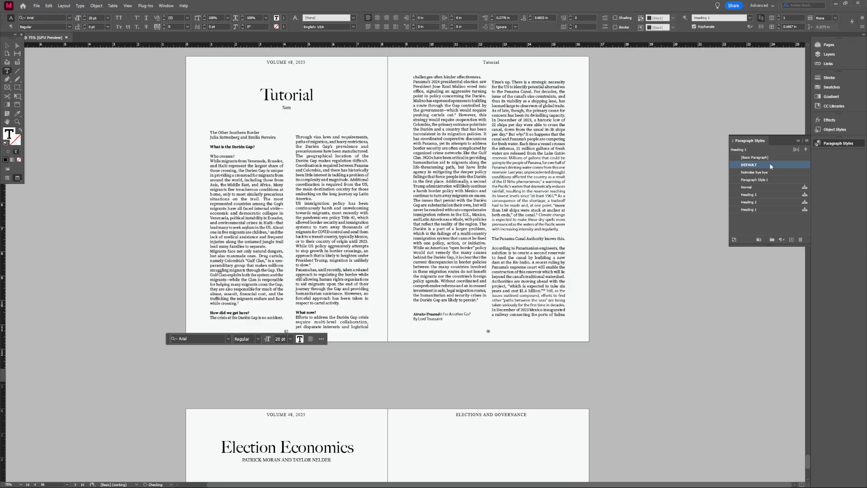
Step: Try heading styles on the "The process of immigrating" paragraph again and undo the style changes
click(745, 203)
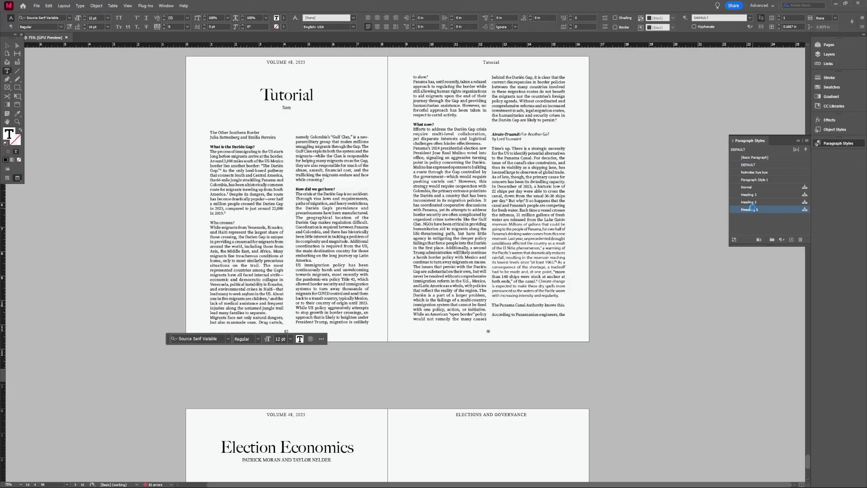
click(747, 194)
double_click(277, 98)
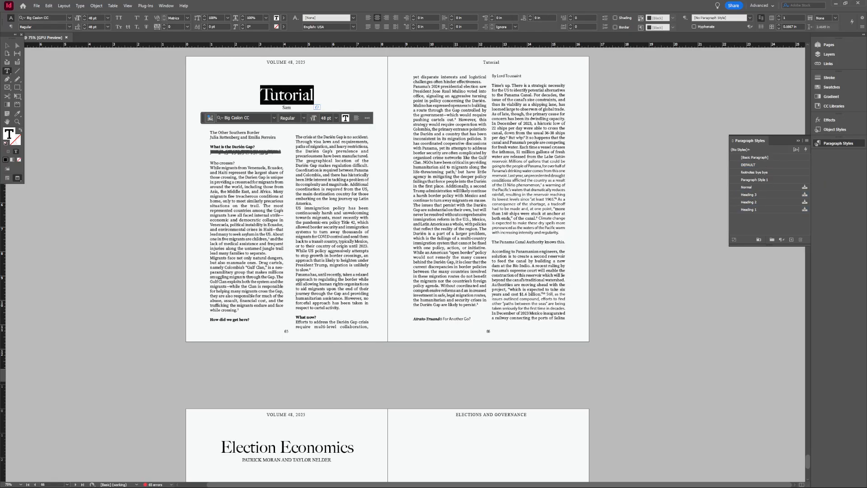
key(ctrl+z)
key(ctrl+z)
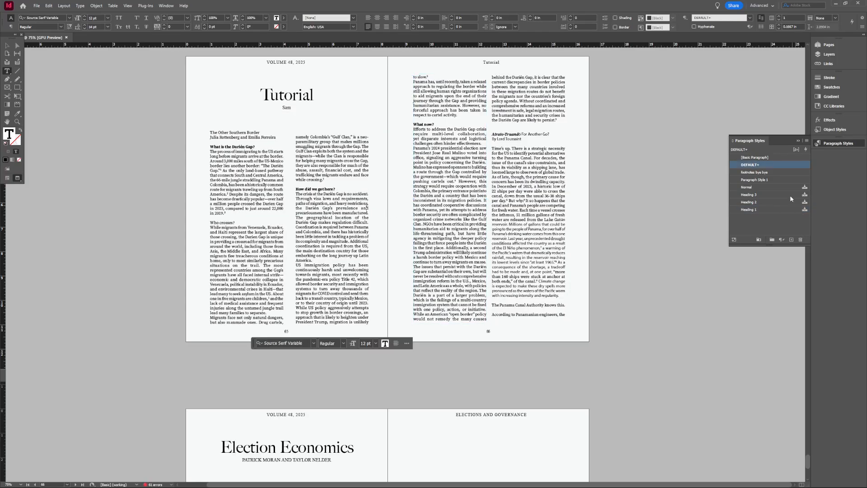
Step: Apply the footnotes bye bye paragraph style to the paragraph directly under "How did we get here?"
click(786, 174)
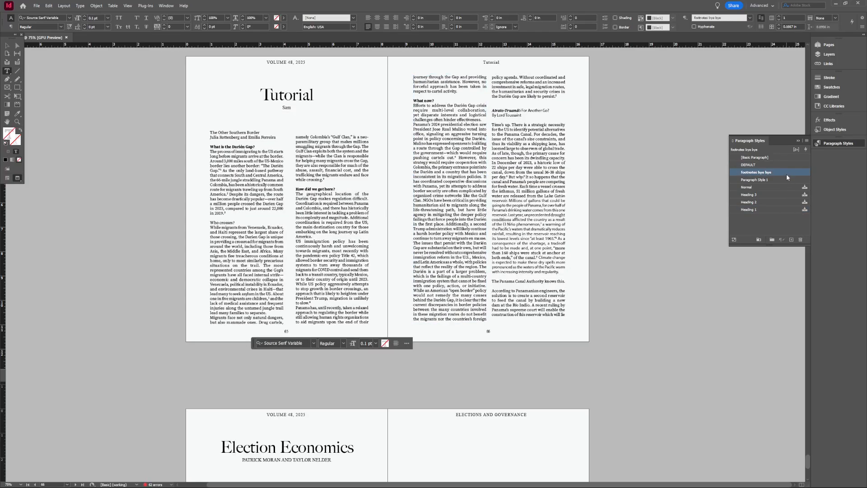
click(222, 212)
key(ctrl+=)
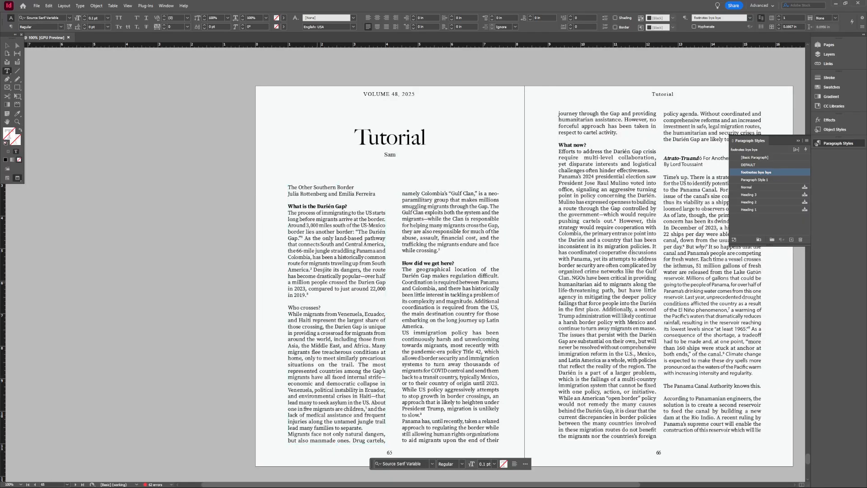
scroll(400, 259, down, 1)
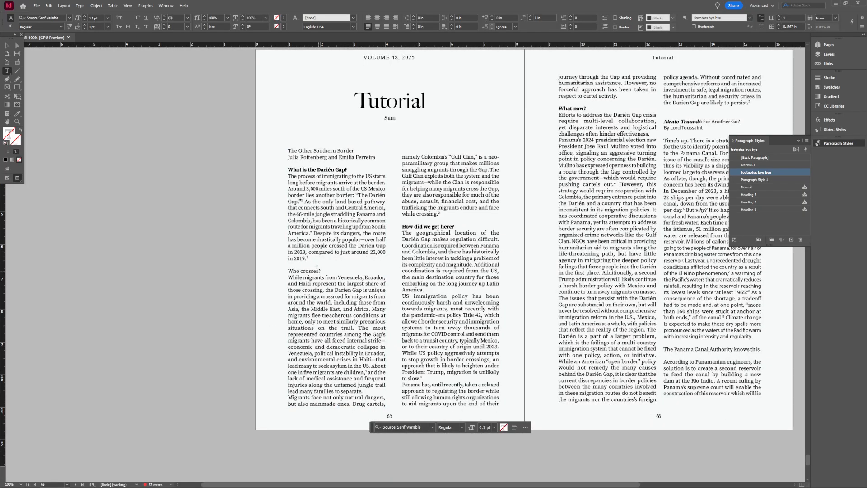
Step: Examine the footnote references after "The Darién Gap" and "in 2019" in the article's first column
click(303, 199)
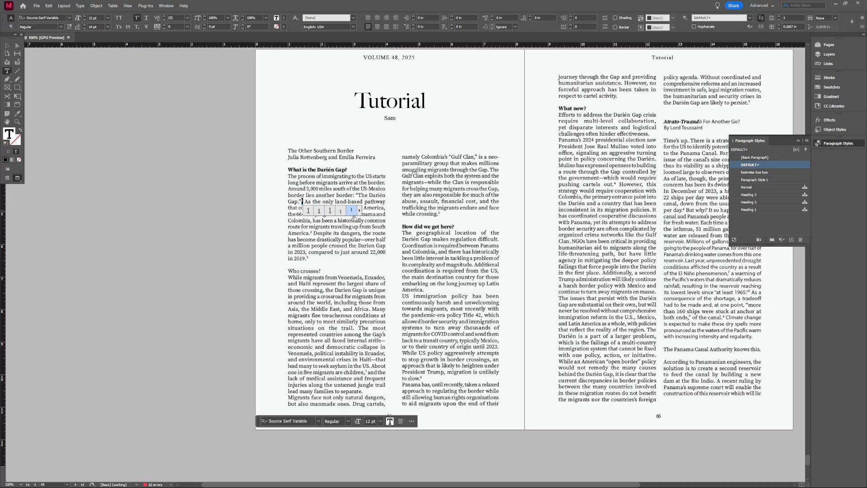
drag(311, 251, 311, 260)
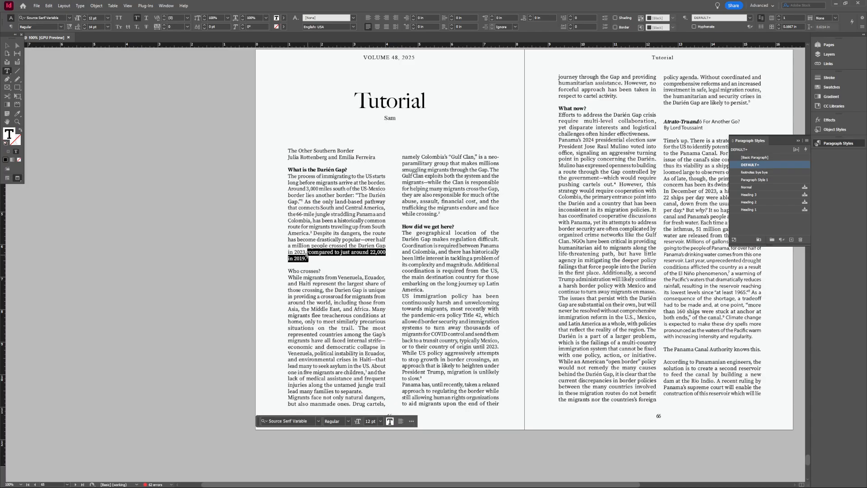
click(310, 261)
scroll(344, 238, down, 4)
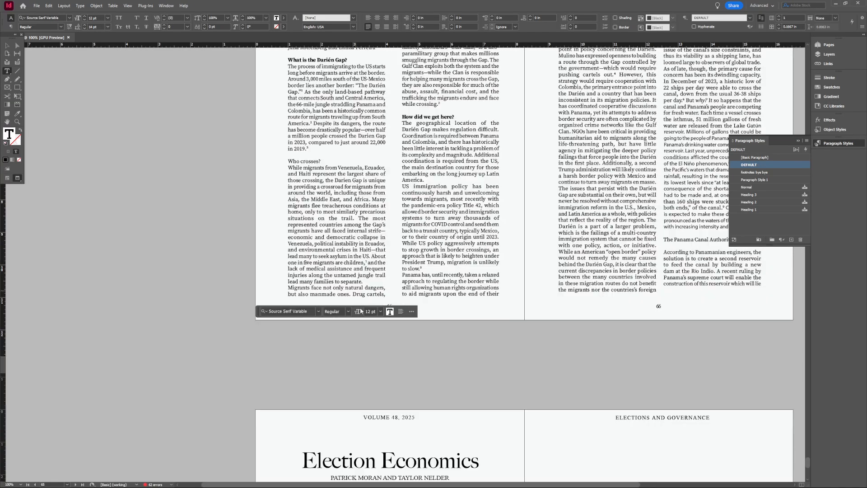
Step: Switch to the Americas document in Google Docs, compare its article text with the Tutorial spread, and return to InDesign
key(alt+Tab)
drag(264, 125, 380, 292)
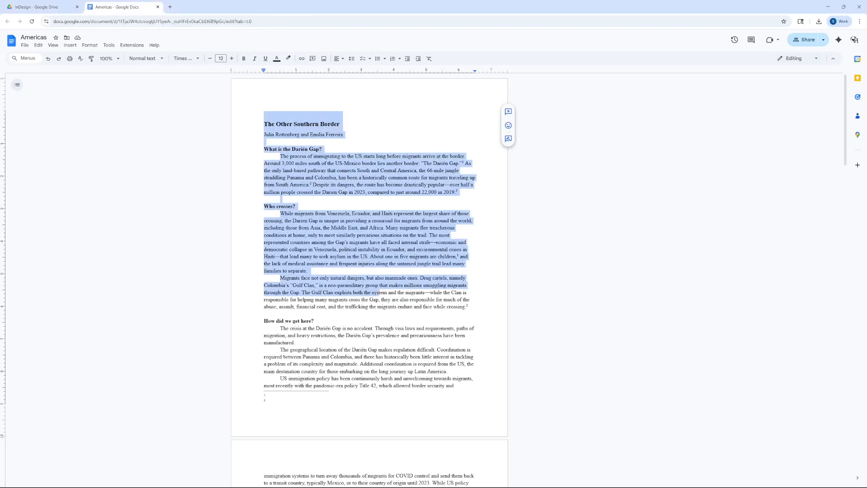
click(379, 292)
key(alt+Tab)
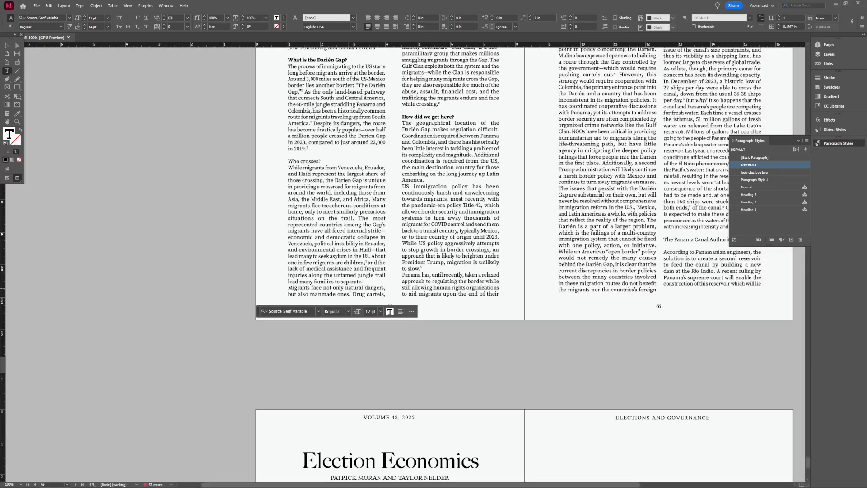
scroll(350, 291, up, 3)
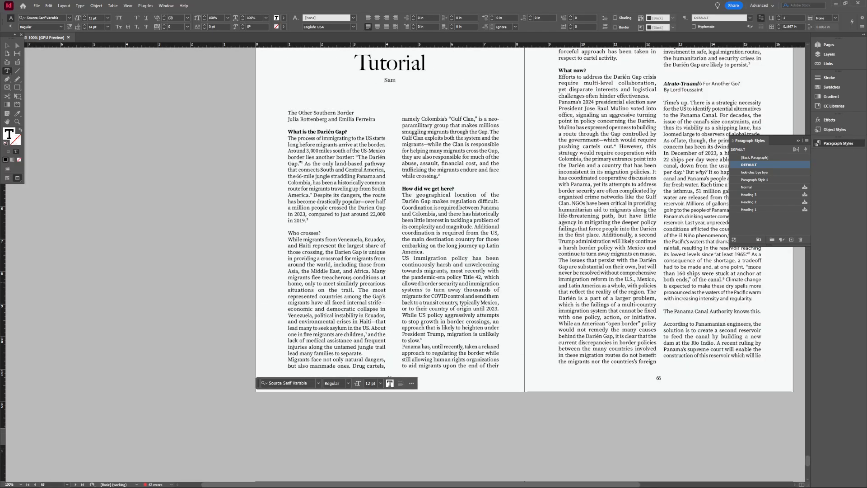
key(alt+Tab)
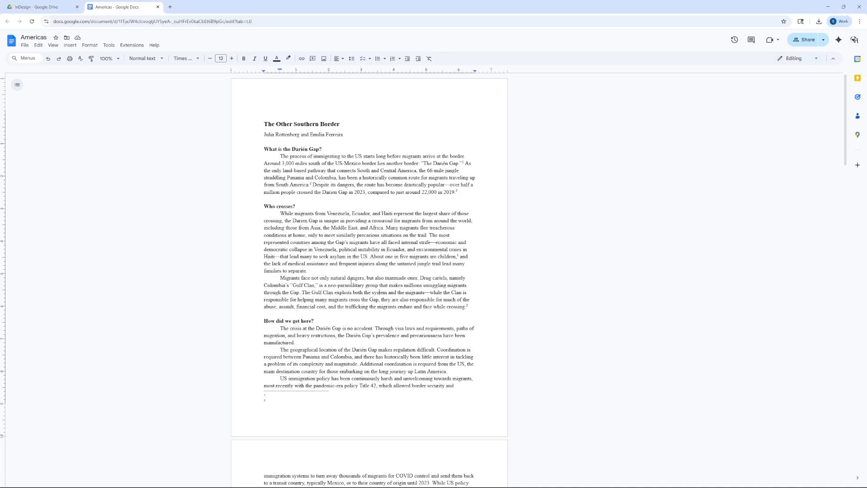
key(alt+Tab)
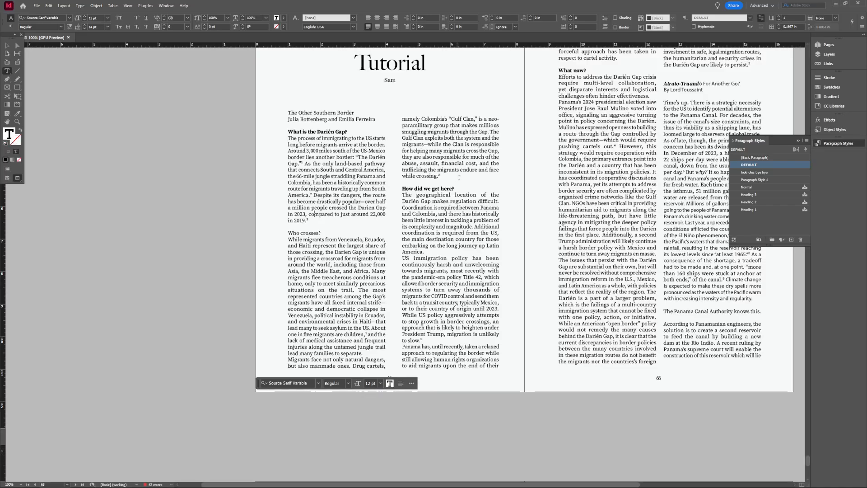
Step: Put away the paragraph styles, display the document's page thumbnails, and go to the Tutorial spread on pages 65–66
click(799, 142)
click(829, 45)
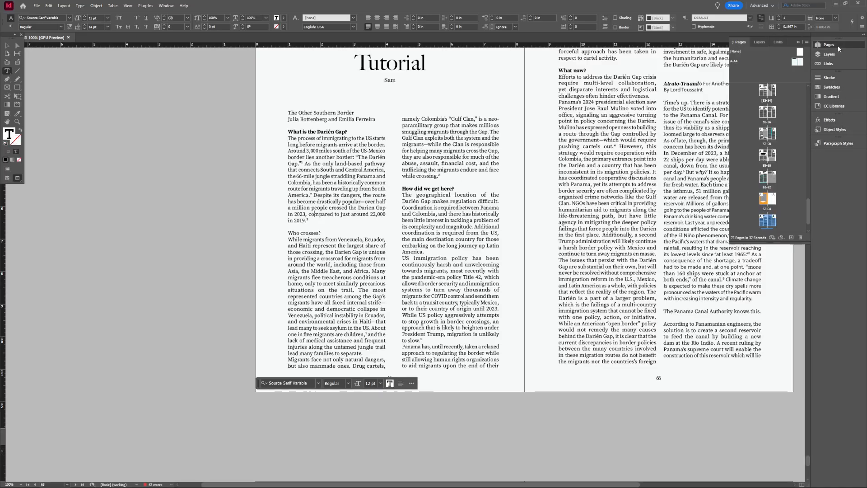
scroll(766, 181, down, 2)
click(764, 204)
double_click(765, 204)
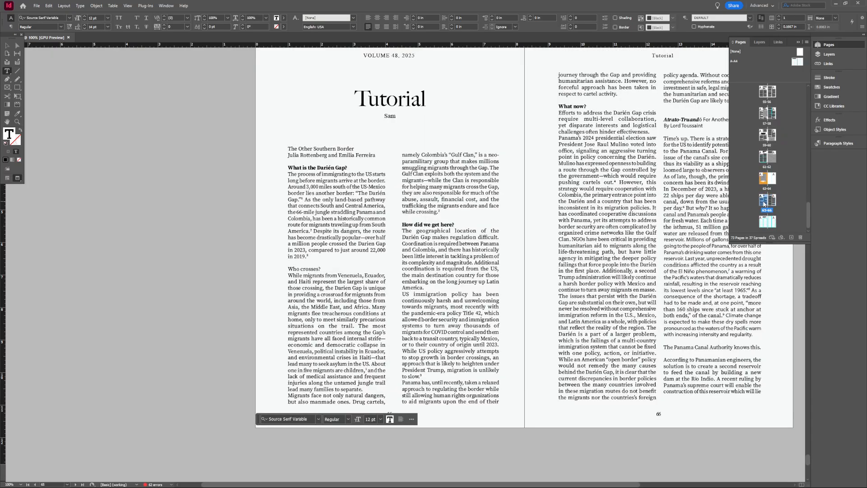
Step: Inspect the Numbering & Section Options for page 65, try turning off Start Section, and discard the change
right_click(764, 201)
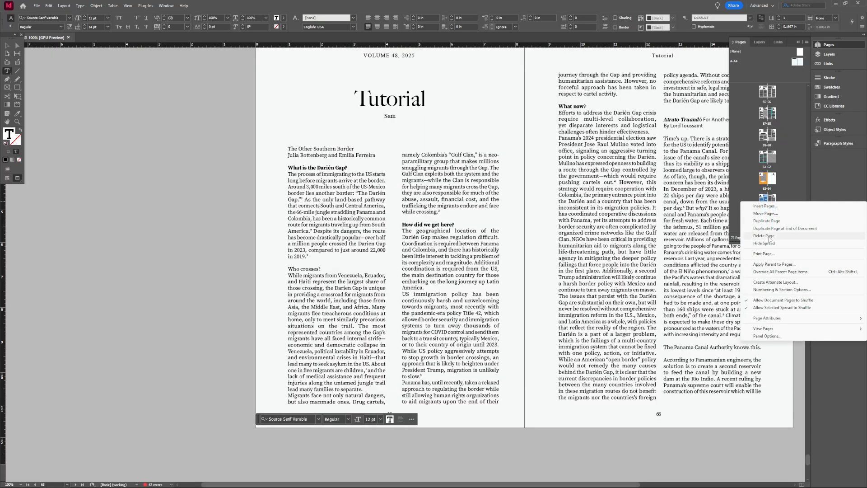
click(777, 290)
drag(144, 210, 402, 139)
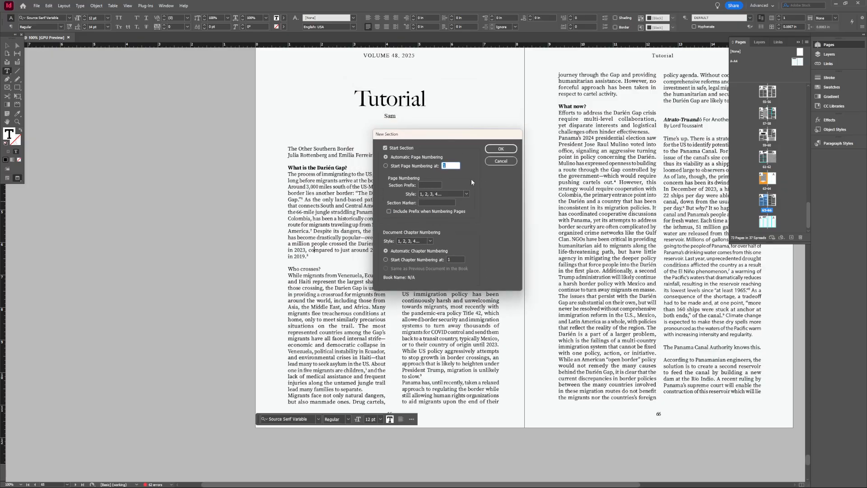
click(385, 147)
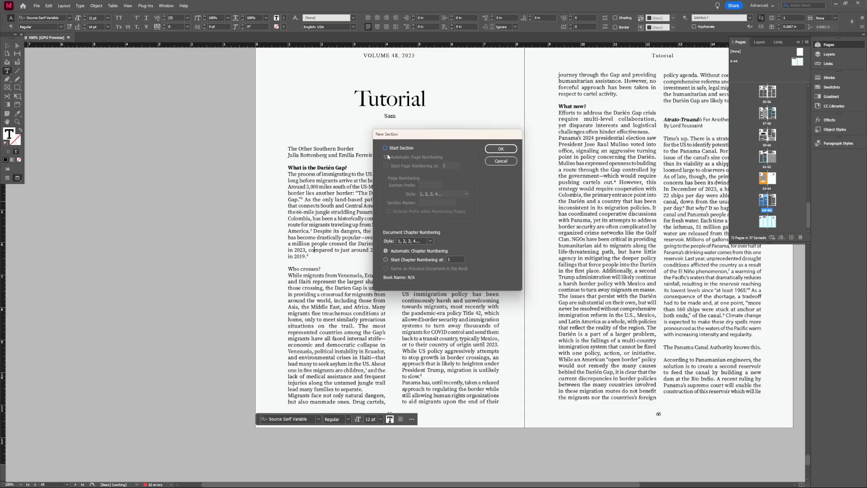
click(501, 161)
scroll(510, 158, up, 1)
click(798, 42)
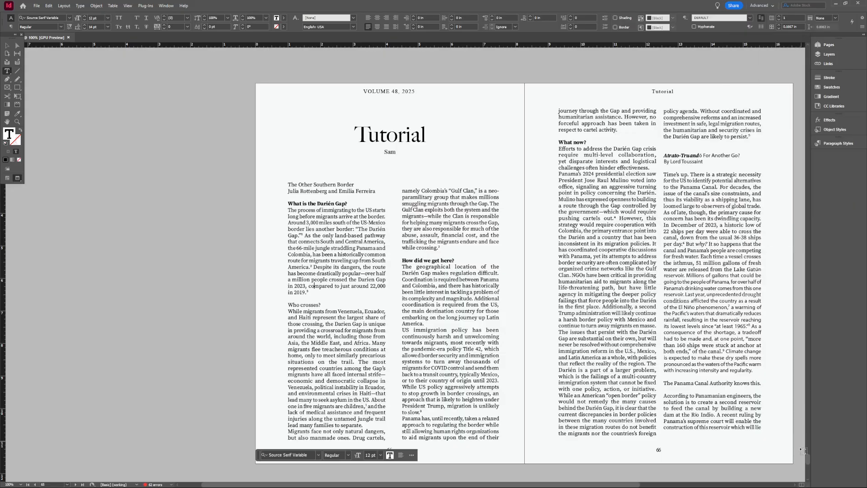
Step: Go back to the table of contents spread on pages i–ii near the beginning of the document
drag(807, 459, 808, 97)
scroll(747, 222, up, 1)
scroll(747, 223, up, 5)
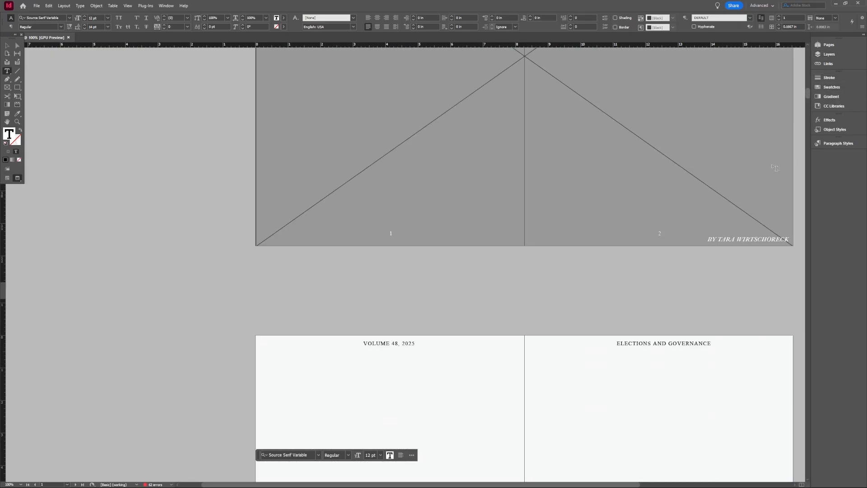
scroll(577, 333, up, 5)
scroll(576, 333, up, 10)
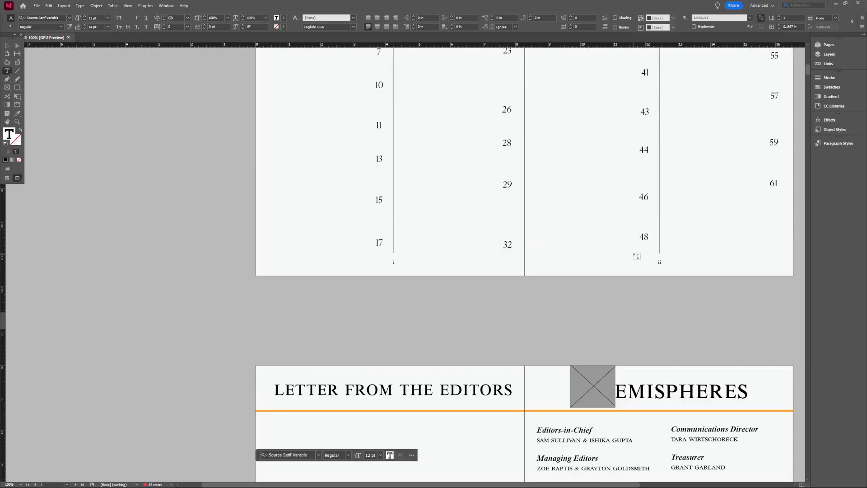
scroll(468, 282, up, 2)
Step: Display the first page thumbnails of the document and examine the roman-numeral page numbers on the contents and Letter from the Editors spreads
click(830, 46)
scroll(518, 259, down, 2)
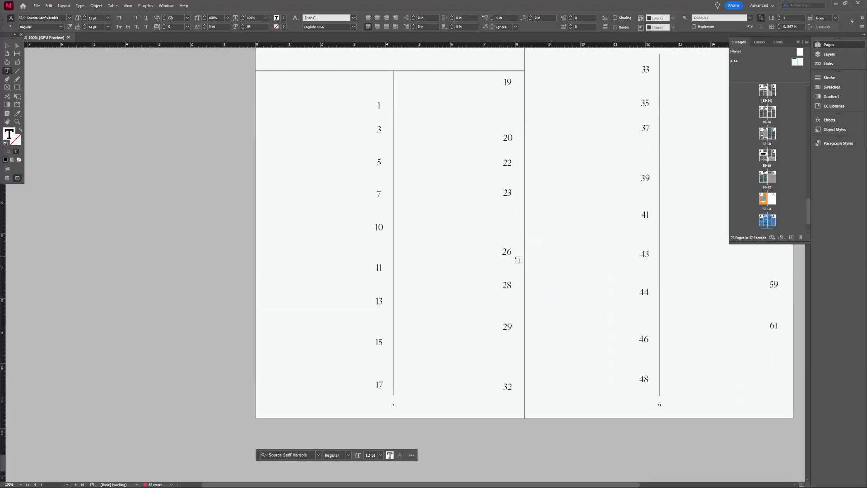
drag(806, 210, 805, 86)
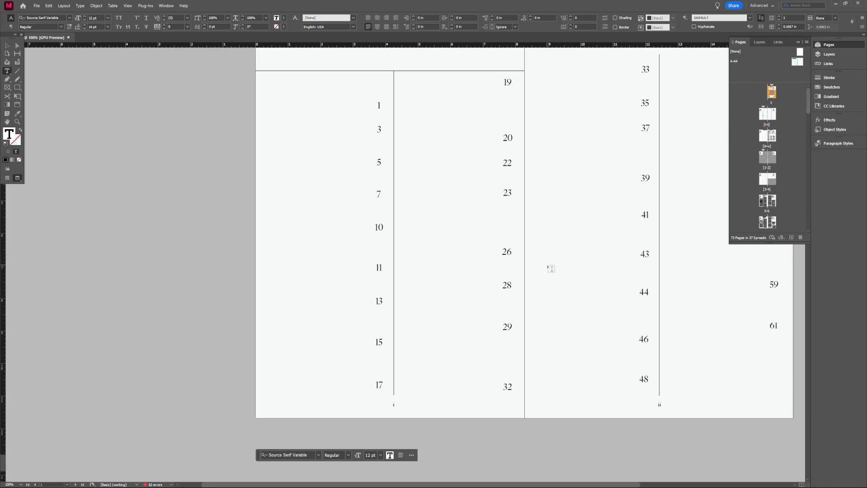
scroll(552, 268, up, 1)
scroll(560, 255, up, 5)
scroll(565, 265, down, 8)
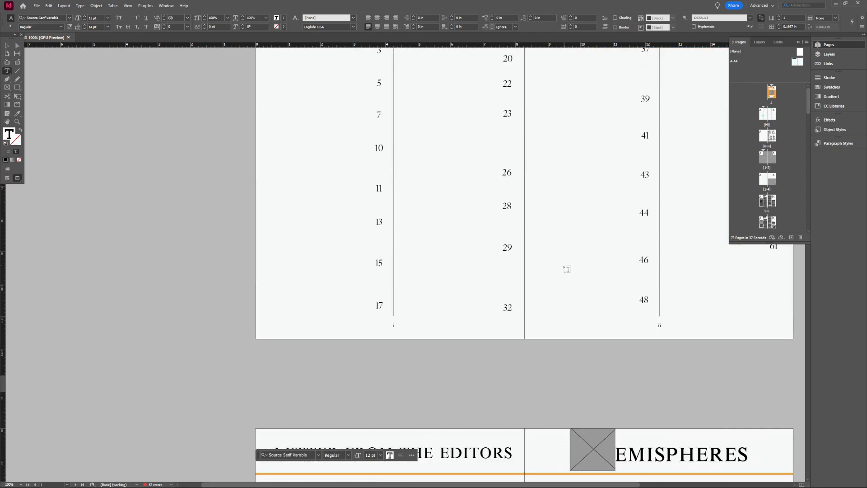
scroll(424, 311, down, 3)
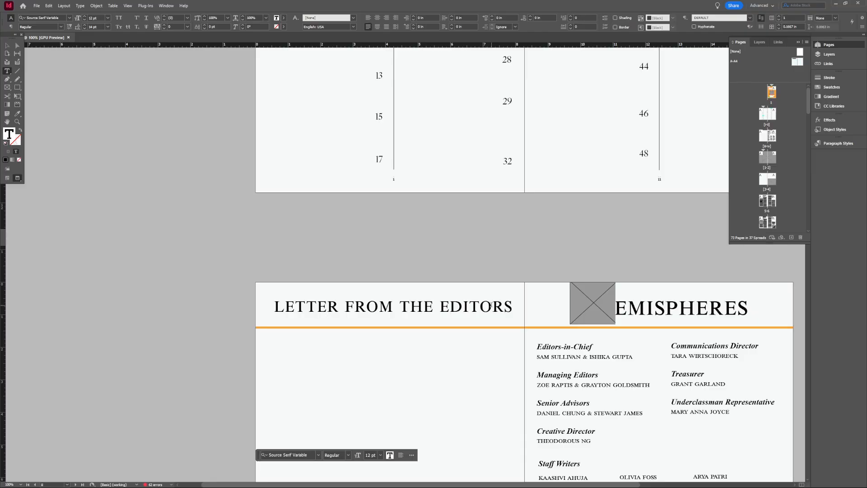
scroll(537, 242, down, 4)
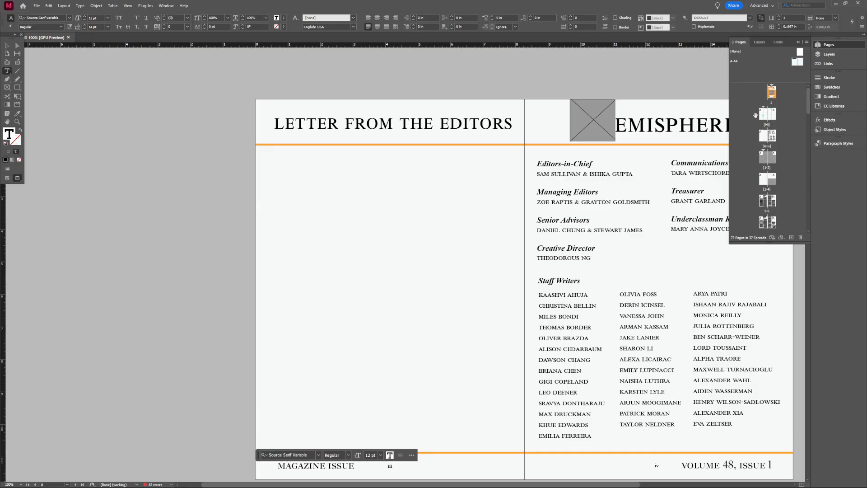
Step: Inspect the Numbering & Section Options for page i, including the available page numbering styles, and leave them without changes
double_click(770, 113)
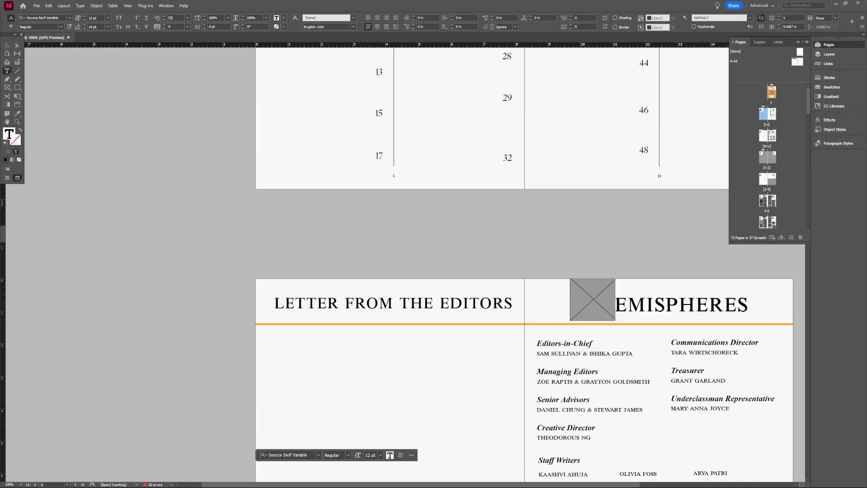
scroll(641, 165, up, 5)
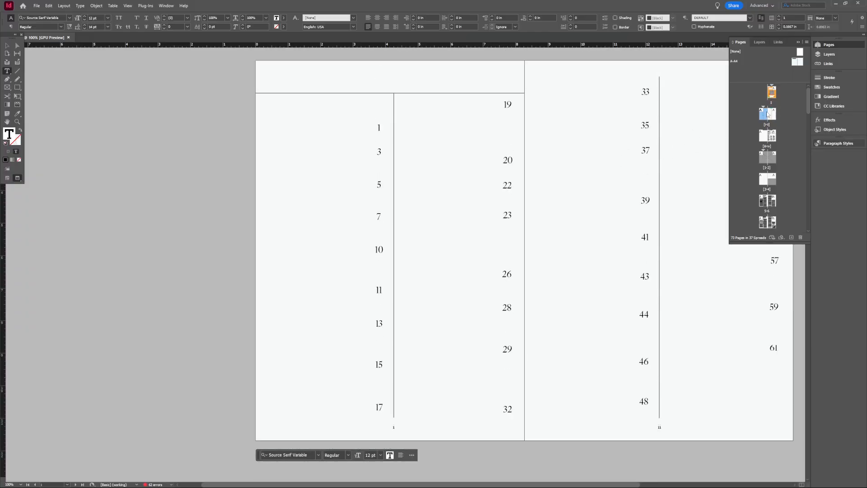
right_click(766, 116)
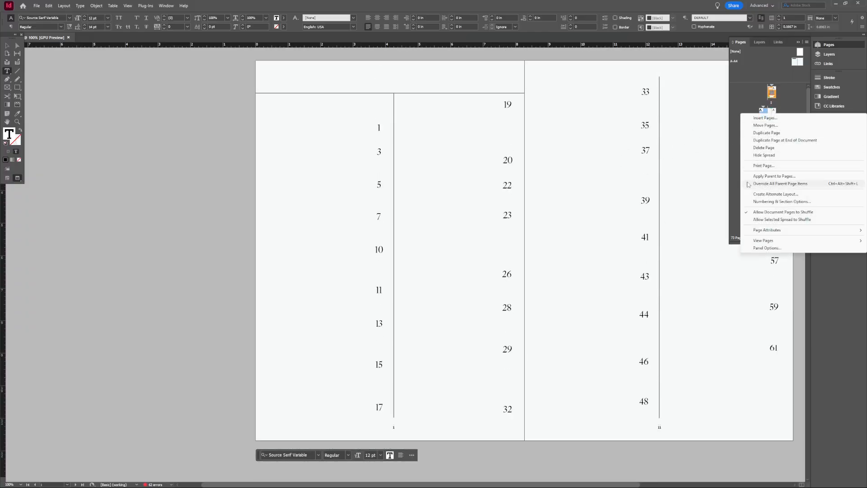
click(775, 201)
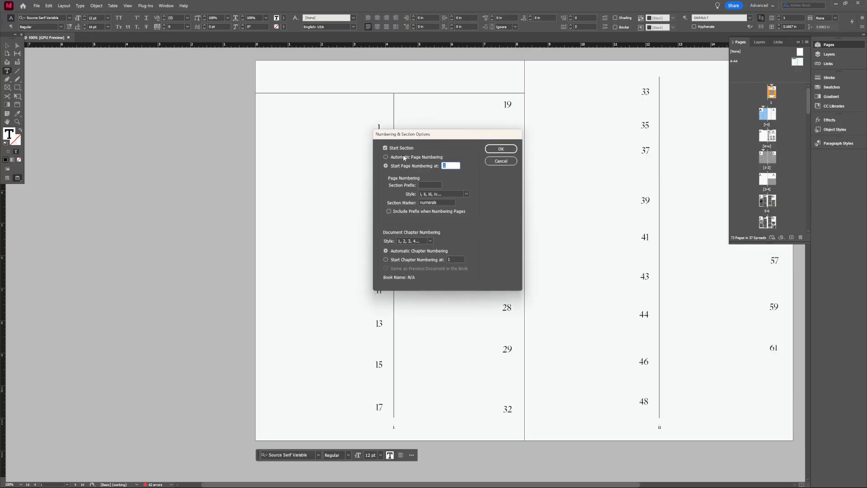
click(441, 194)
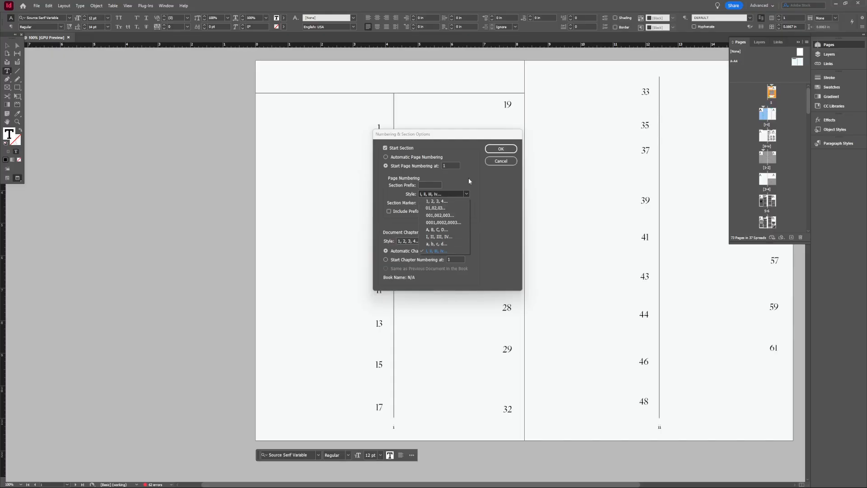
click(501, 161)
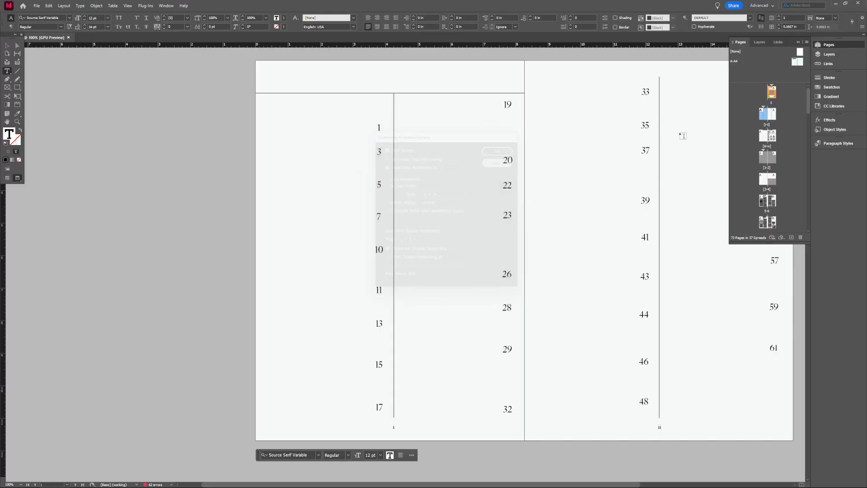
Step: Select page 1 in the thumbnails and go to the spread on pages 1–2 to view its page numbers
click(766, 158)
scroll(576, 240, down, 3)
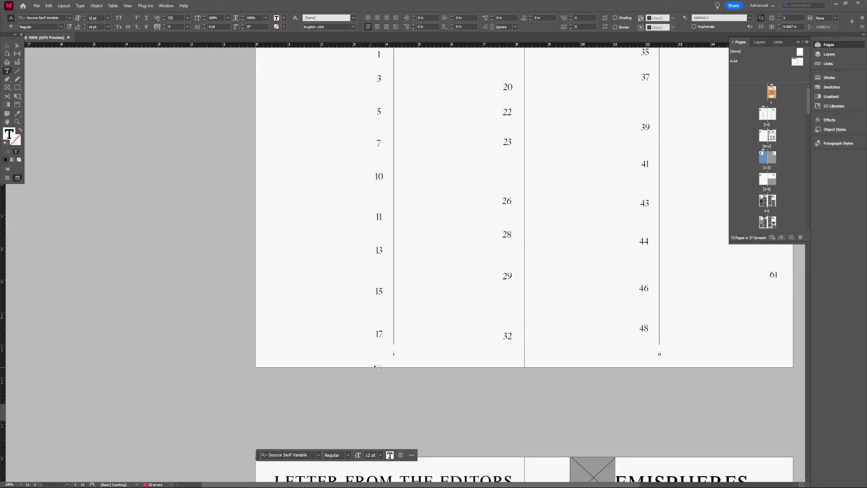
scroll(436, 352, down, 20)
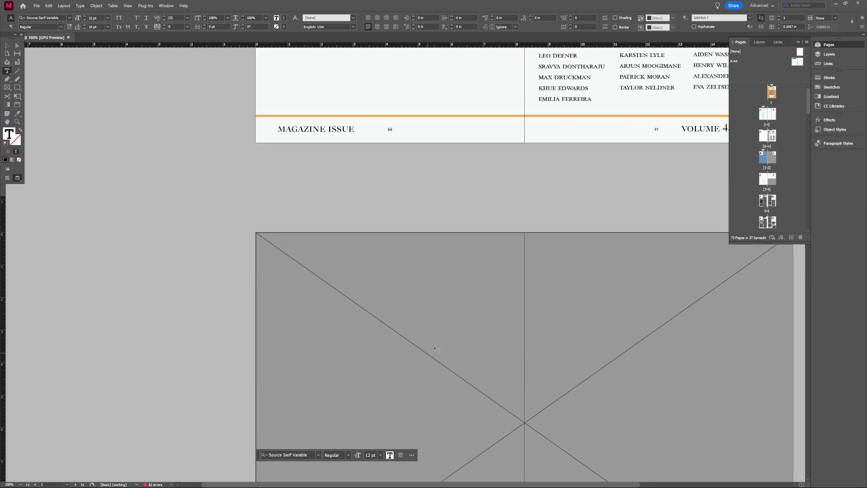
double_click(766, 167)
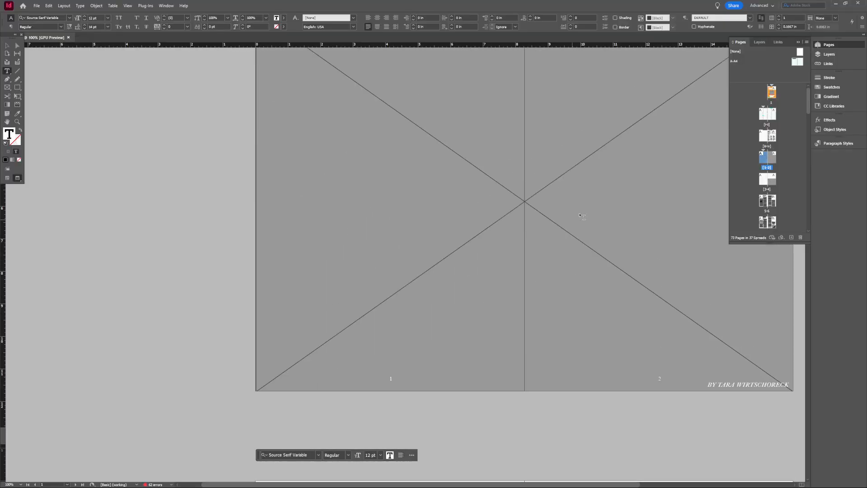
Step: Review the numbering and section options for page 1, keeping the 1, 2, 3, 4... numbering style, and leave without applying changes
scroll(580, 216, up, 3)
scroll(535, 276, down, 3)
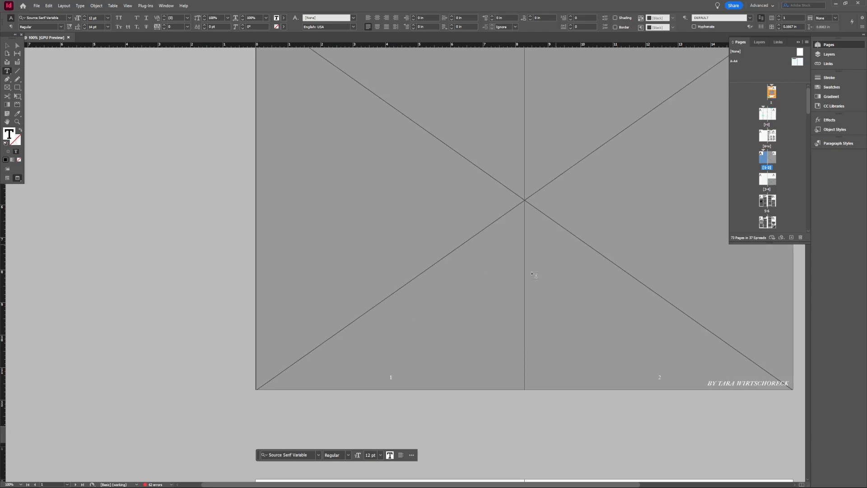
right_click(770, 166)
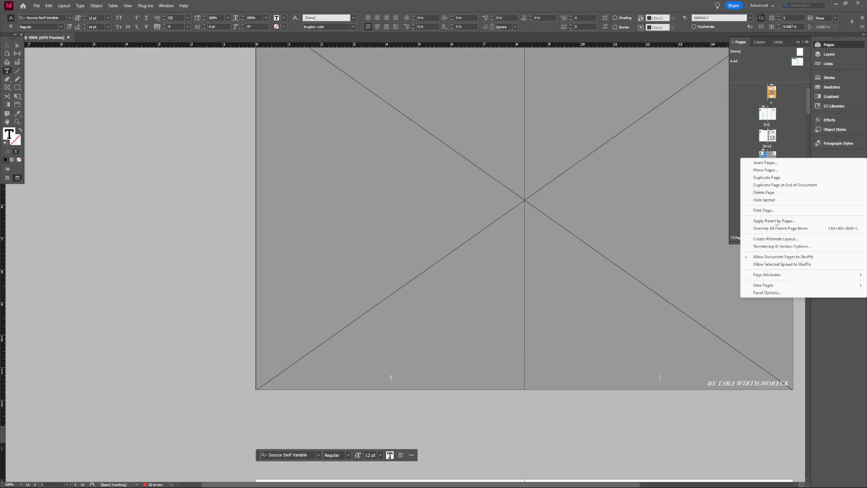
click(781, 246)
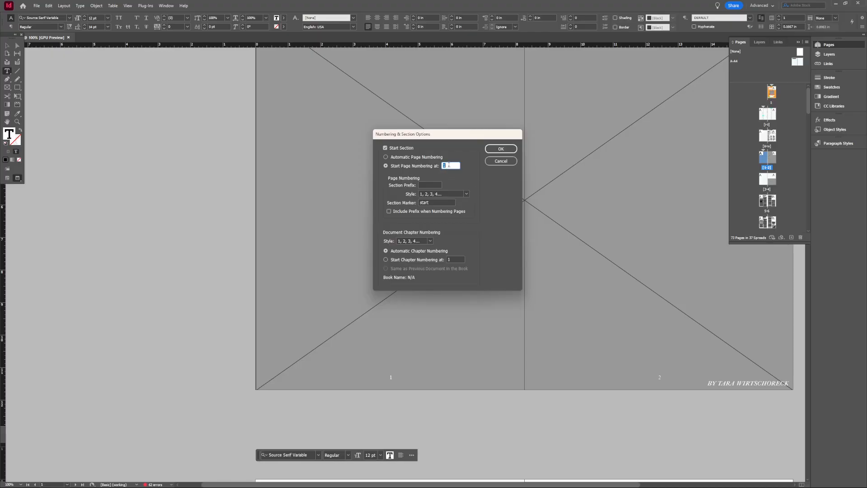
click(440, 194)
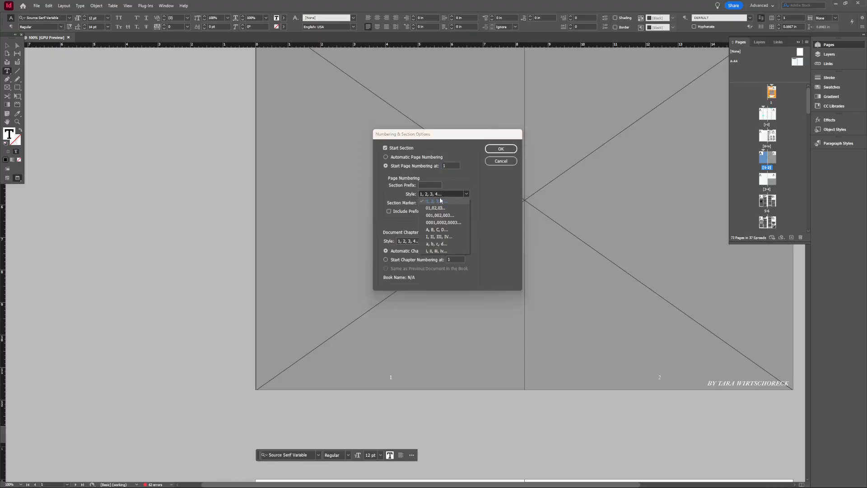
click(440, 200)
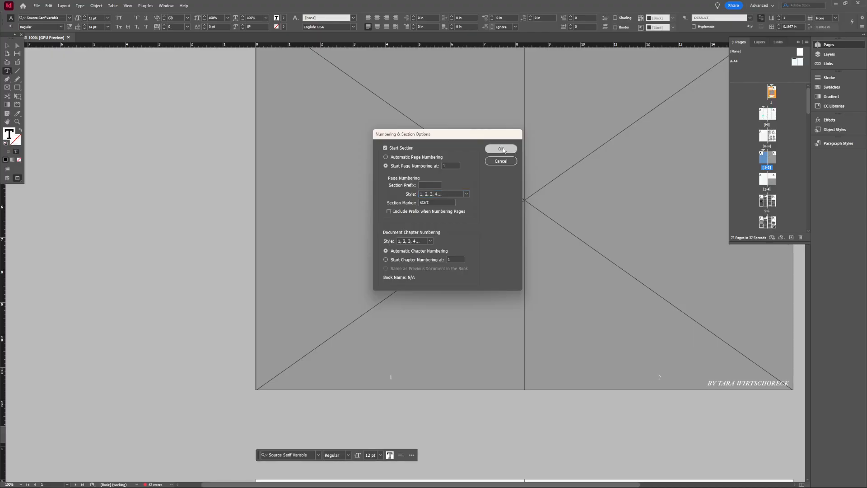
click(501, 149)
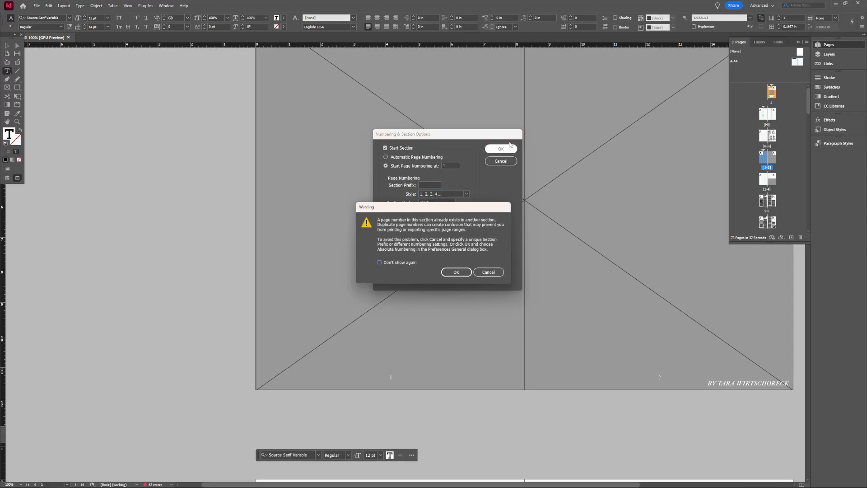
click(488, 272)
click(501, 161)
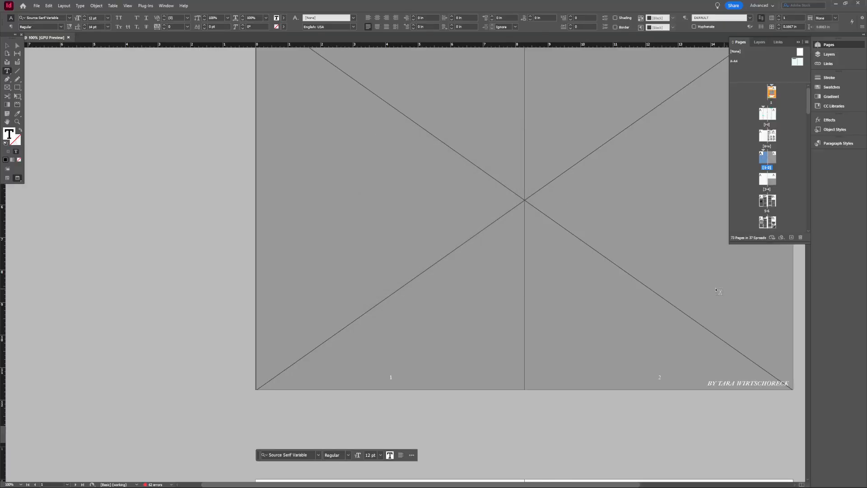
Step: Examine the page numbers across the opening spreads, from the roman-numbered staff page to the first articles
scroll(718, 291, down, 3)
scroll(718, 291, up, 4)
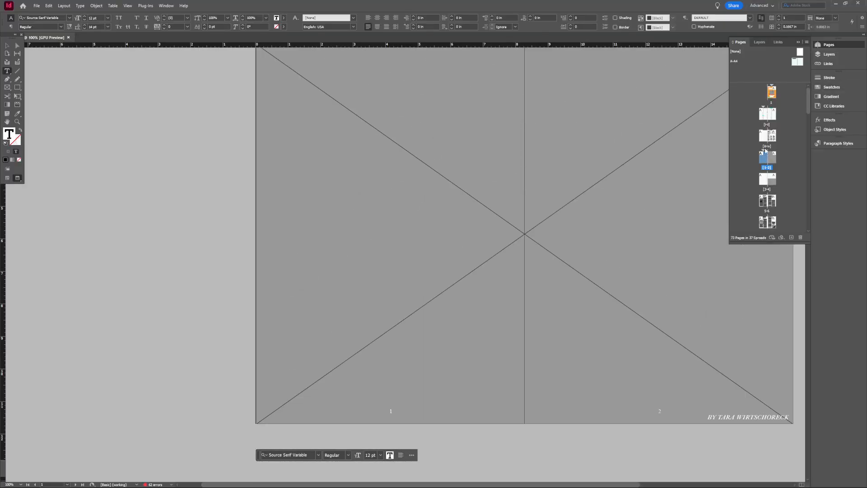
scroll(696, 304, up, 5)
scroll(696, 304, down, 3)
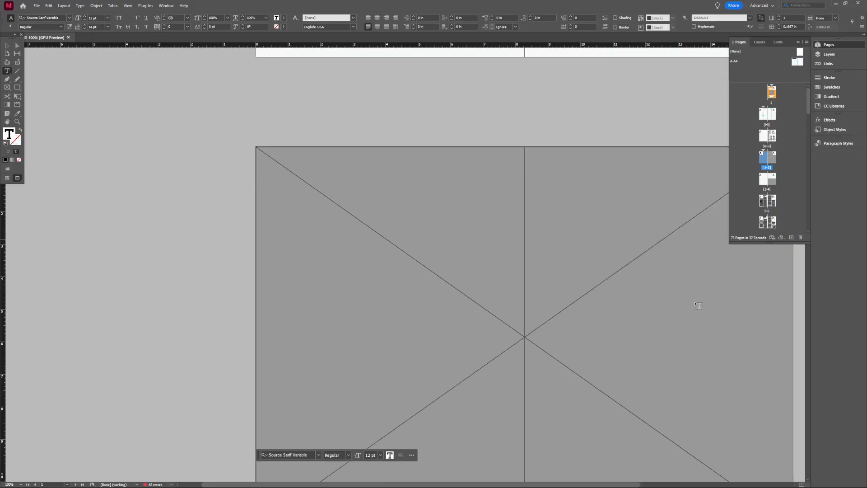
scroll(695, 304, down, 10)
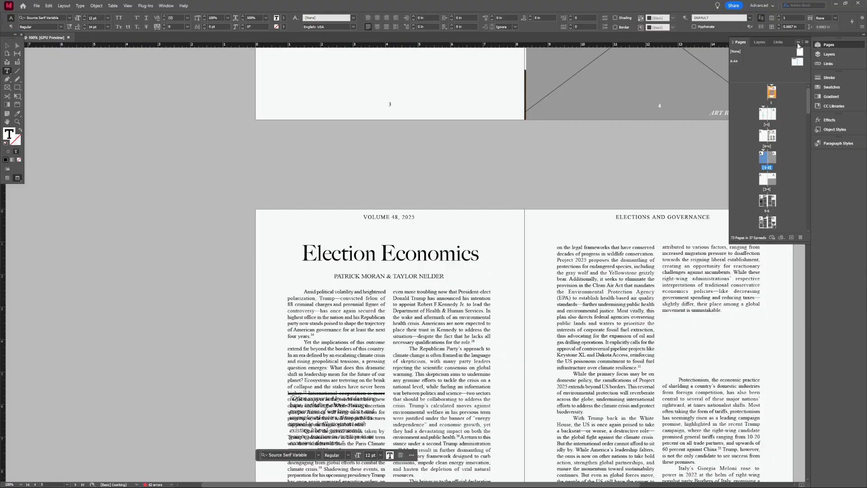
mouse_move(810, 104)
mouse_down()
mouse_move(811, 144)
mouse_move(808, 102)
mouse_up()
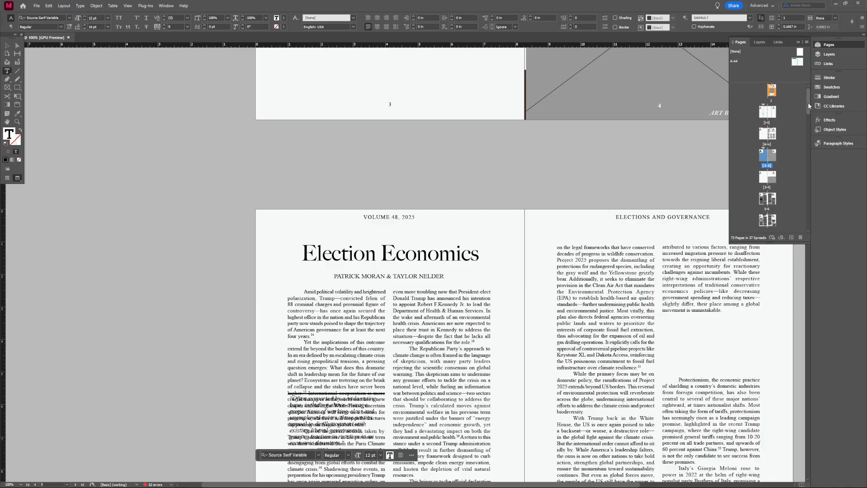
double_click(765, 134)
scroll(525, 292, down, 5)
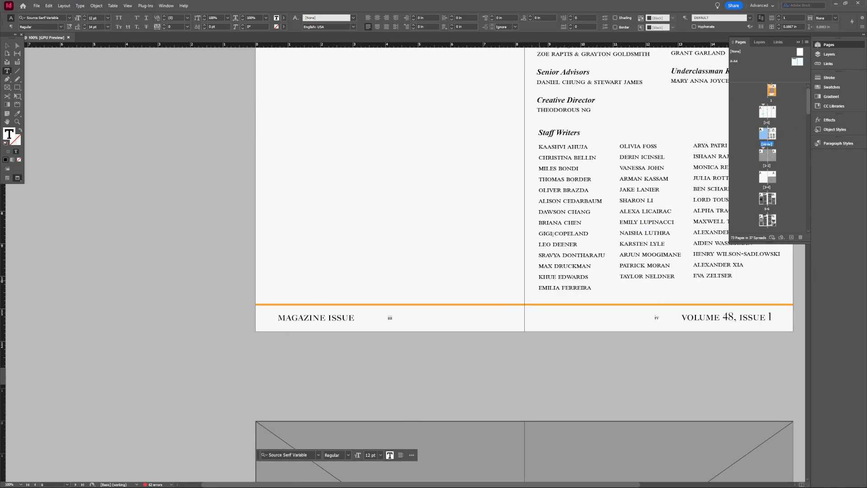
drag(587, 211, 718, 275)
click(724, 276)
scroll(656, 277, down, 6)
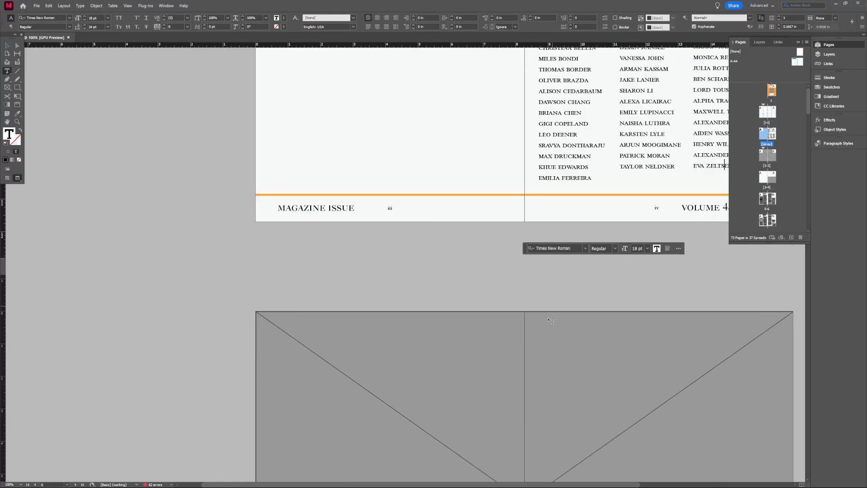
Step: Insert a page after the staff list page iv and delete it again
click(769, 135)
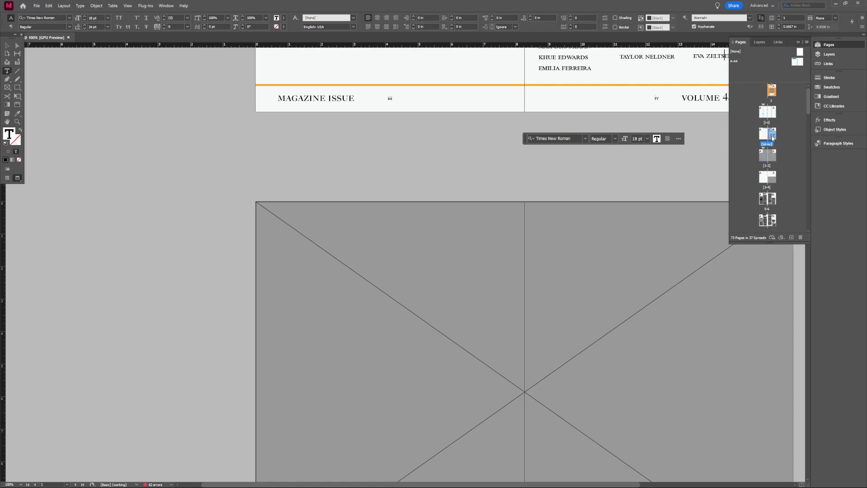
key(ctrl+shift+p)
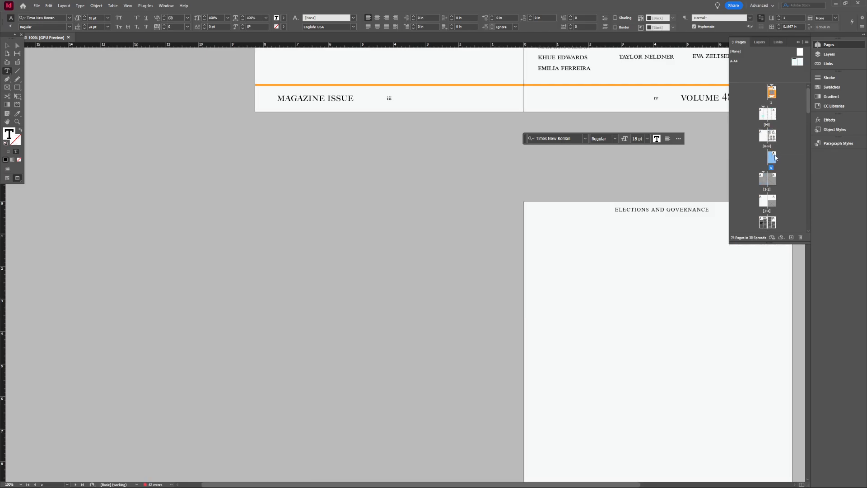
scroll(677, 289, down, 5)
scroll(671, 287, up, 1)
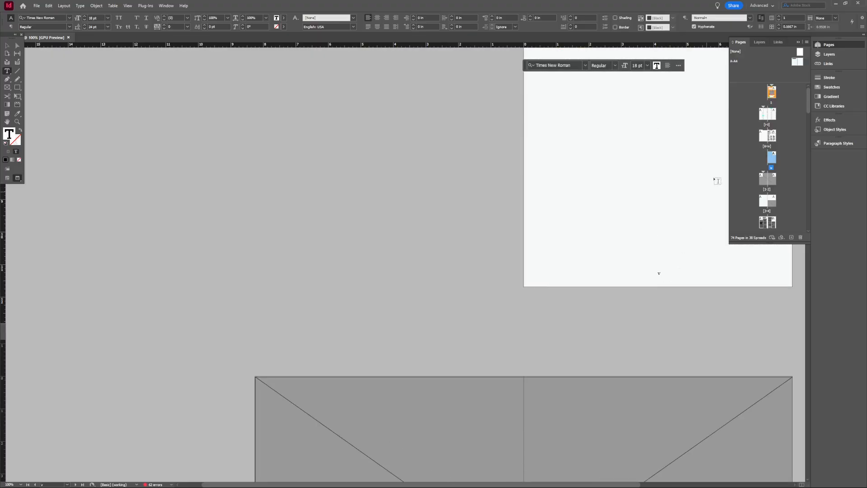
right_click(774, 163)
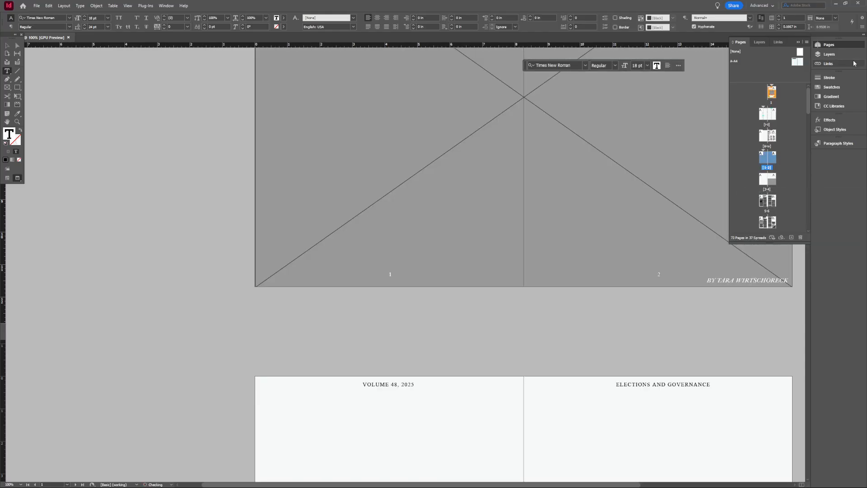
Step: Find the "Atrata Truandó For Another Go?" article on pages 51–52 and place the text cursor in its opening paragraph
drag(808, 111, 805, 253)
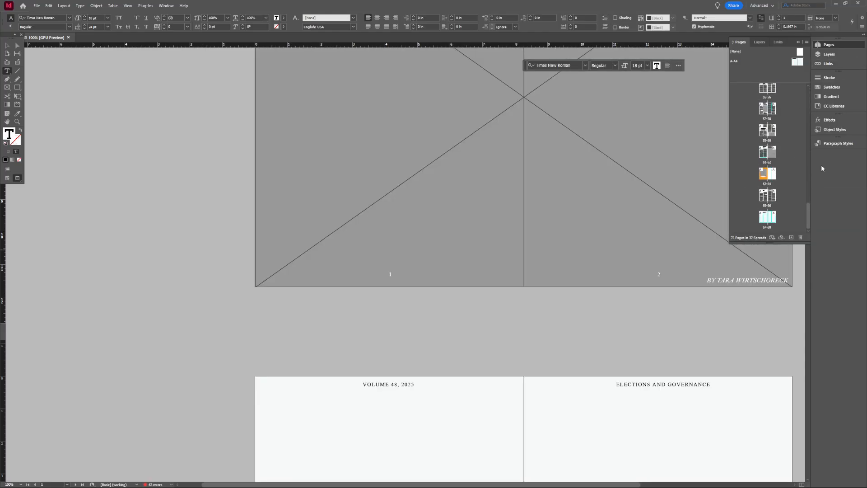
click(799, 43)
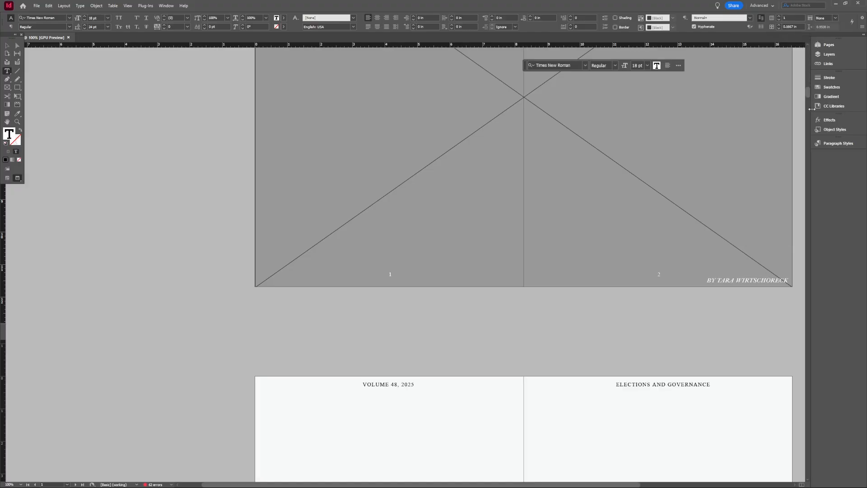
drag(808, 96, 794, 333)
scroll(794, 332, down, 20)
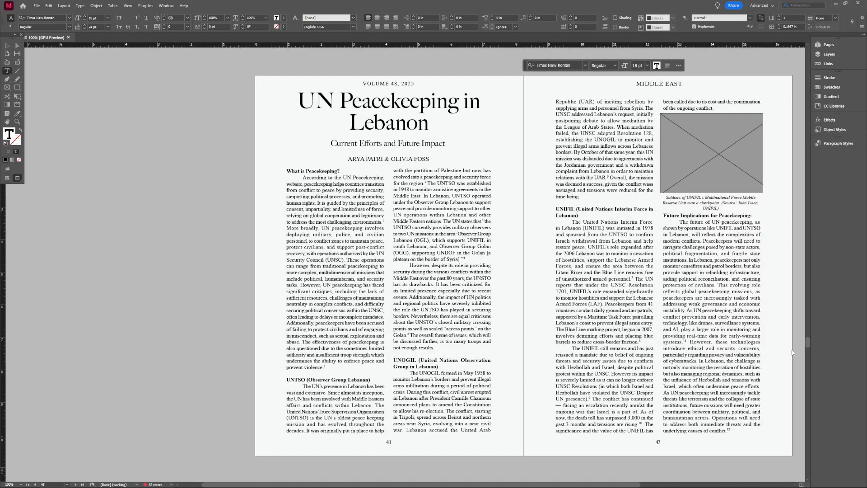
scroll(786, 378, down, 3)
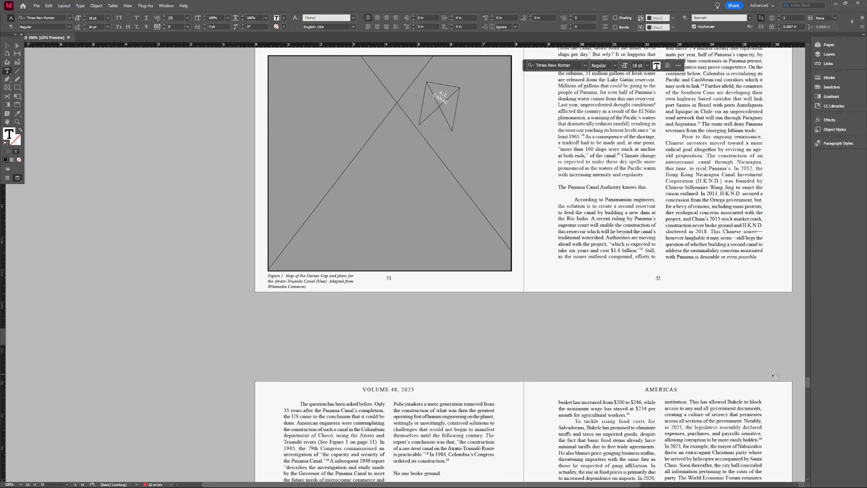
scroll(801, 225, up, 6)
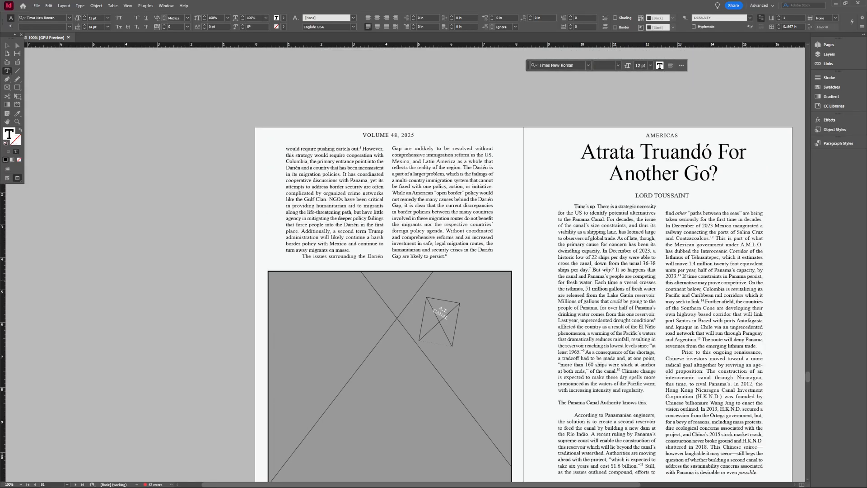
click(610, 279)
scroll(575, 116, down, 3)
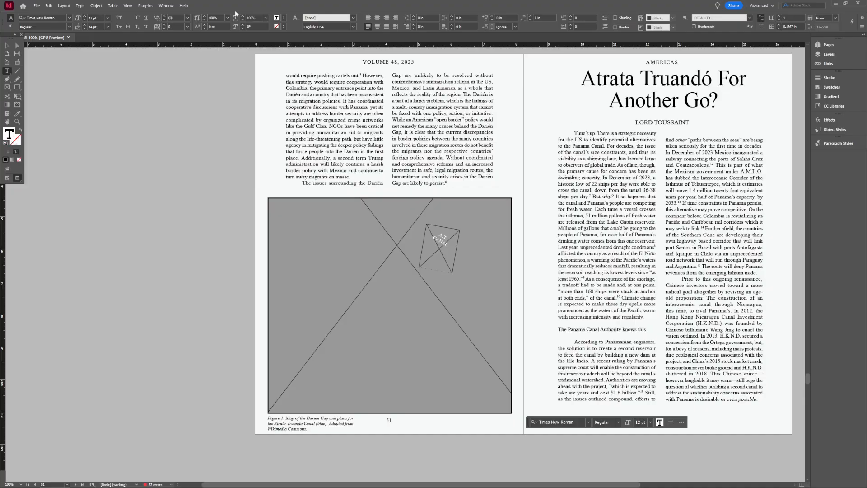
Step: Apply the "footnotes bye bye" paragraph style to the opening paragraph of the "Atrata Truandó For Another Go?" article
click(63, 6)
mouse_move(80, 5)
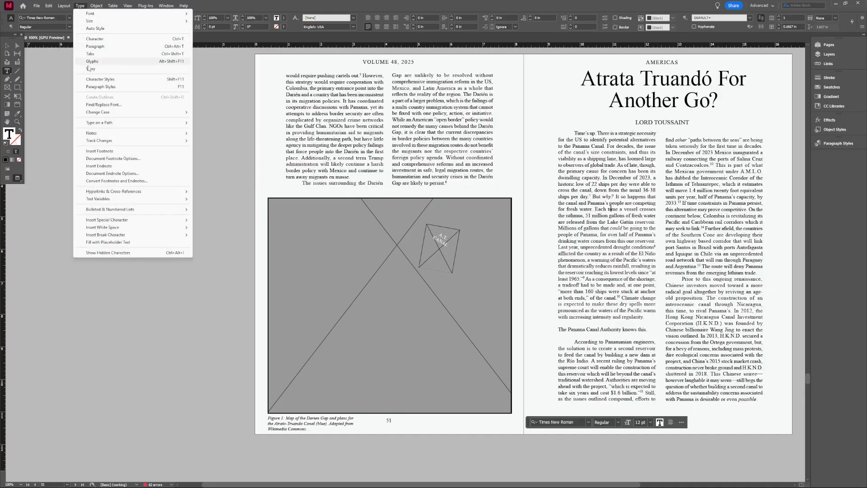
click(101, 86)
click(754, 172)
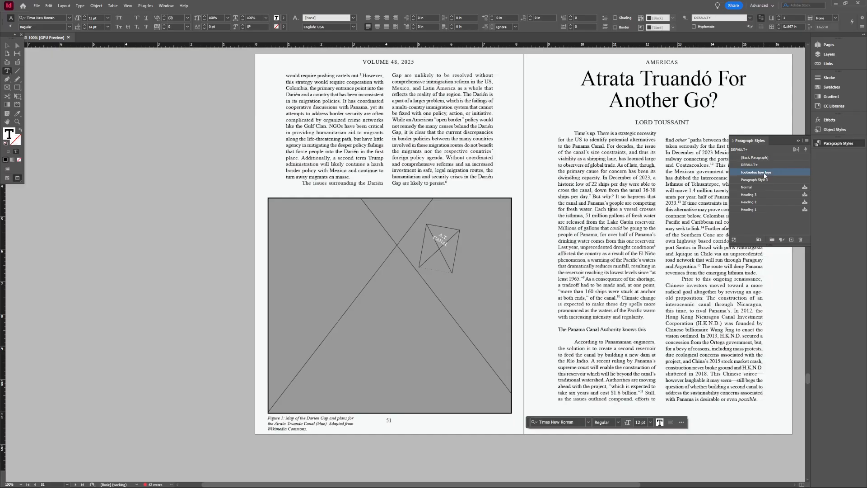
Step: Review the basic character formats and character color of the "footnotes bye bye" paragraph style without changing them
right_click(759, 172)
click(782, 178)
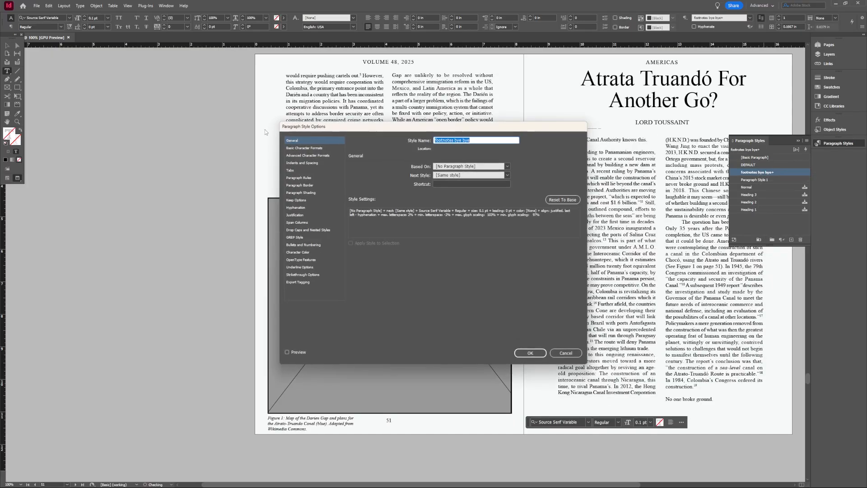
click(308, 148)
double_click(396, 188)
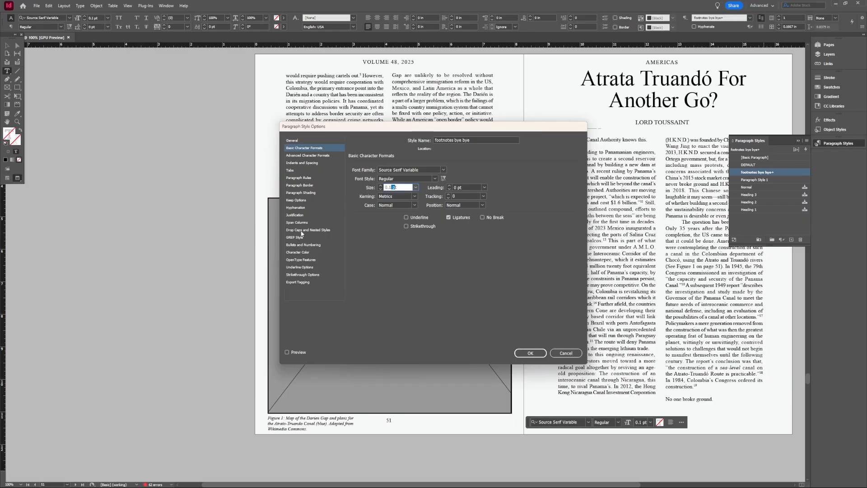
click(306, 253)
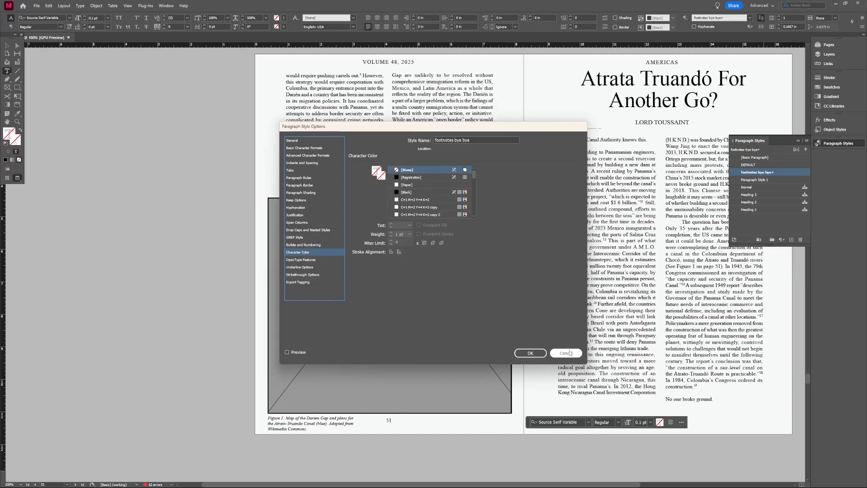
click(566, 353)
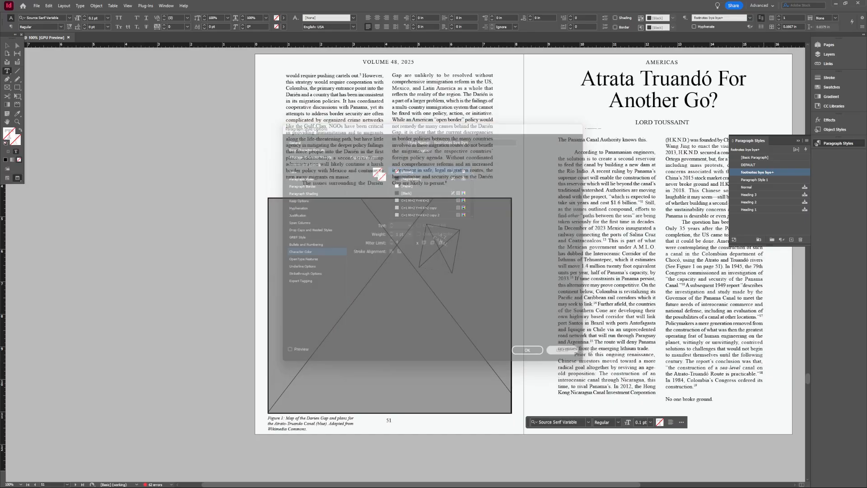
Step: Set the footnote formatting paragraph style to "footnotes bye bye" in the document footnote options
click(585, 233)
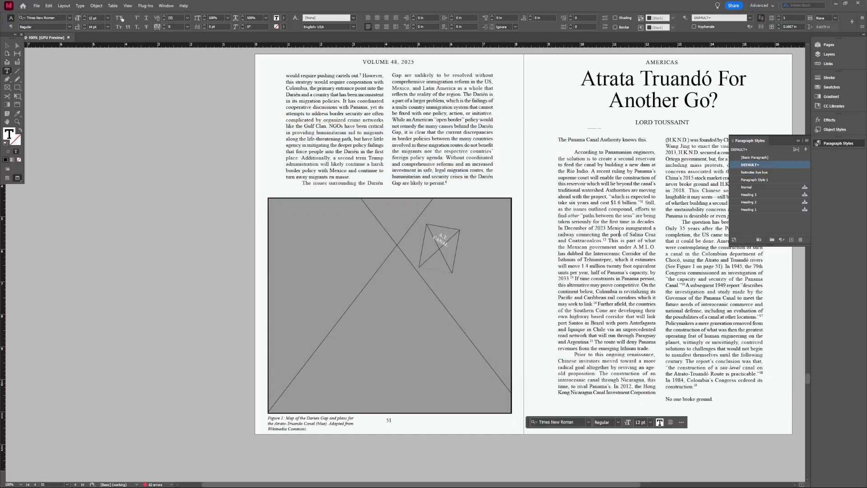
click(63, 5)
mouse_move(81, 5)
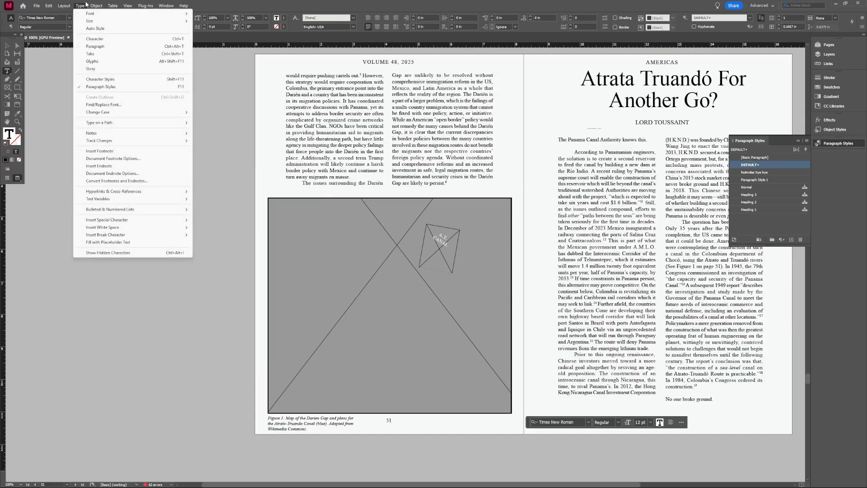
click(113, 159)
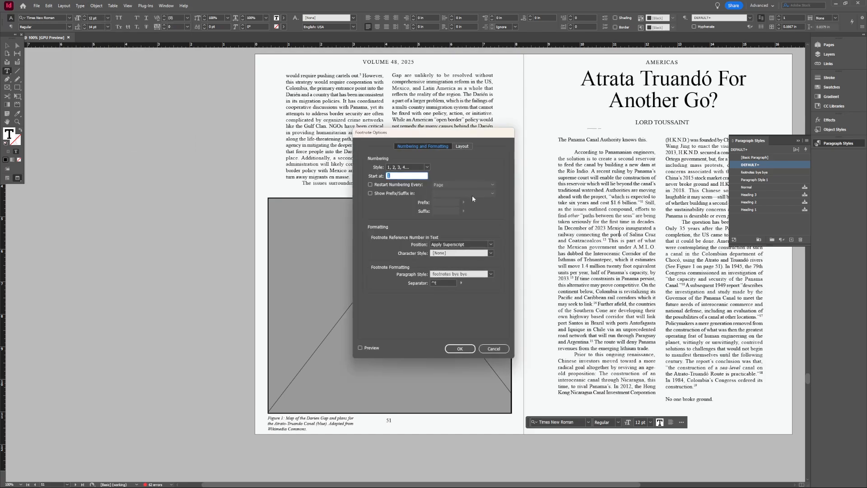
click(458, 274)
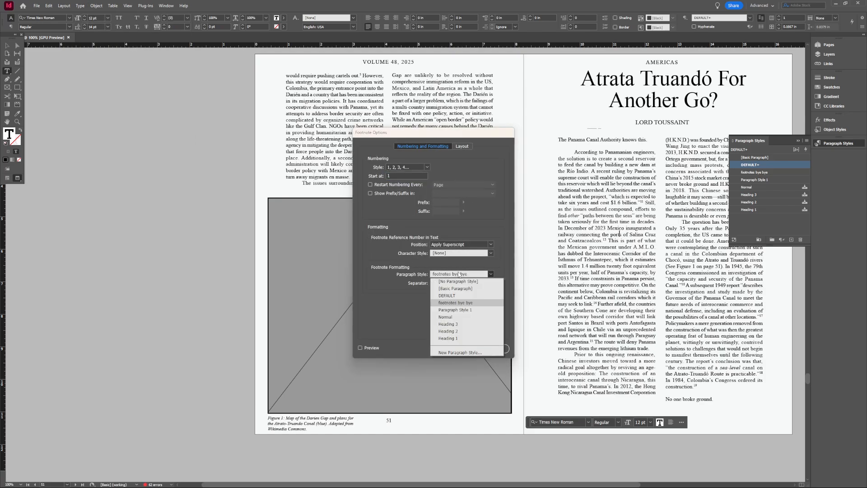
click(470, 302)
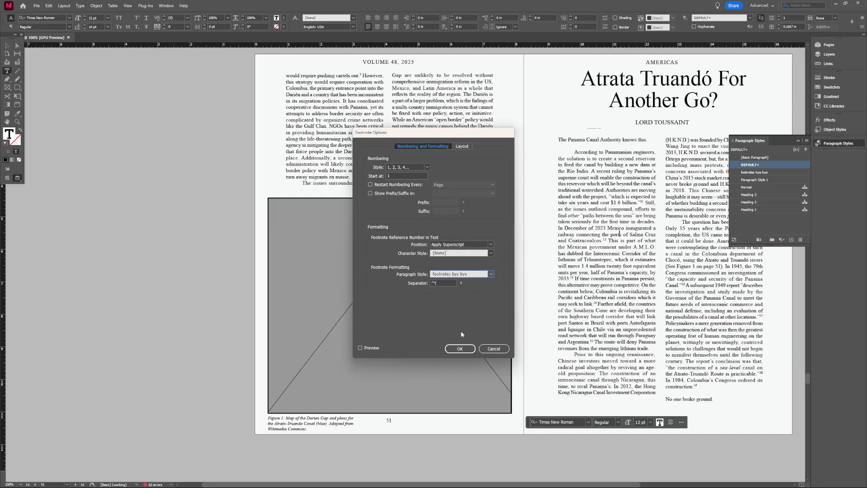
click(466, 349)
Step: Change the paragraph style used for the document's footnote formatting to DEFAULT
click(461, 275)
click(460, 294)
click(465, 348)
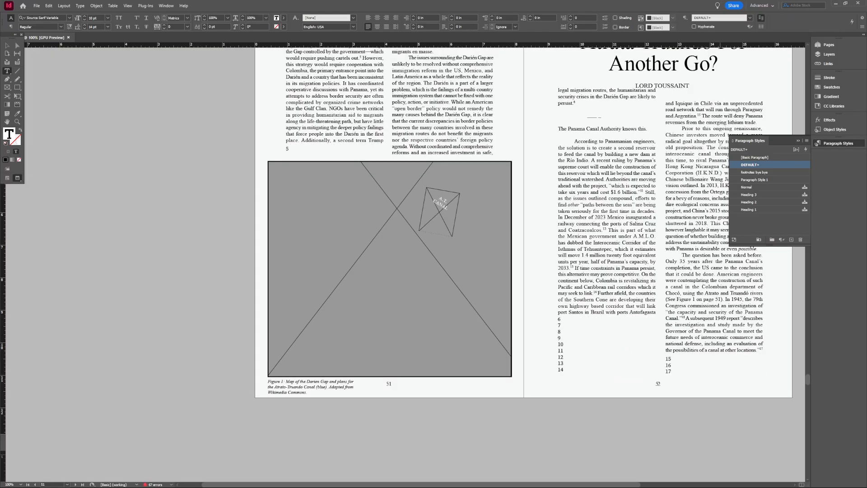
Step: Switch the paragraph style of the document's footnote formatting back to "footnotes bye bye" and close the paragraph style list
drag(575, 350, 576, 324)
click(576, 334)
key(BackSpace)
click(77, 6)
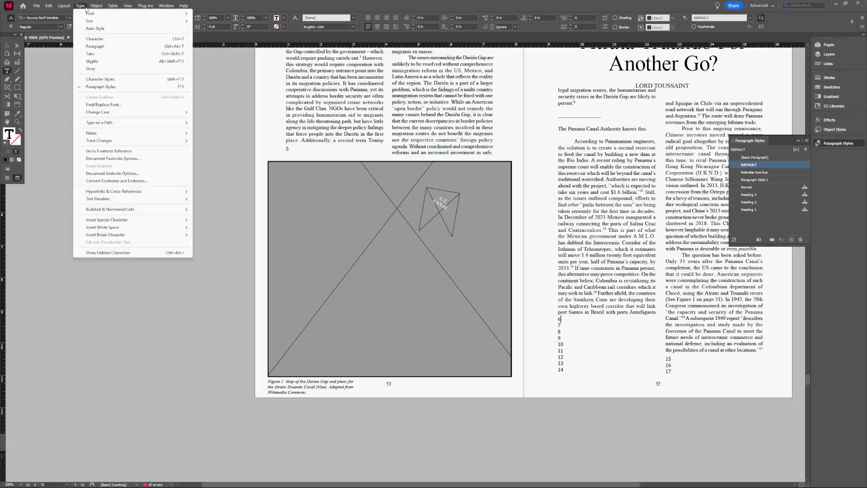
click(113, 159)
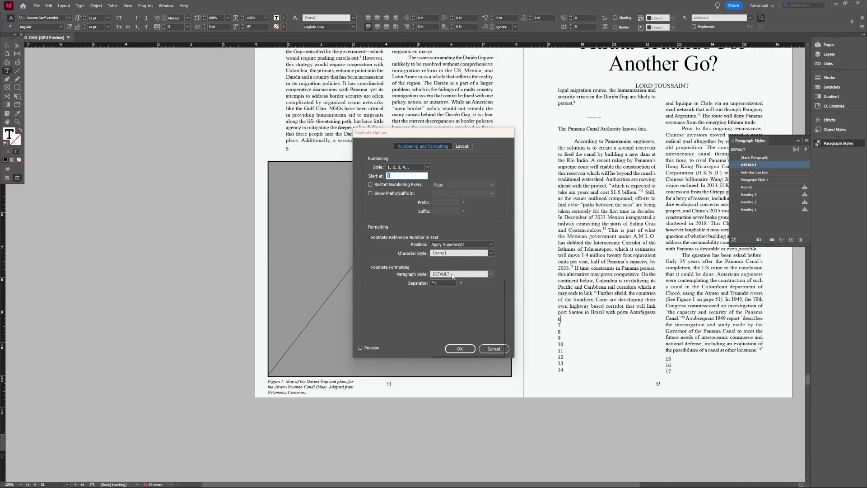
click(452, 275)
click(460, 304)
click(459, 348)
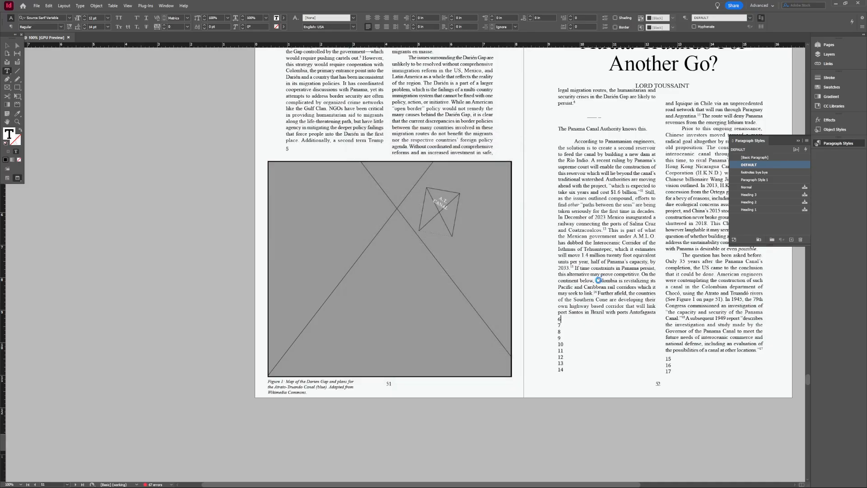
click(798, 140)
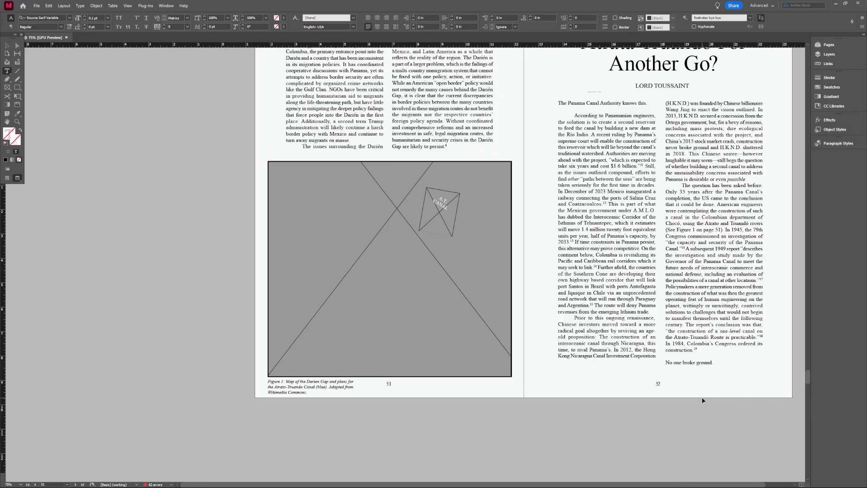
key(ctrl+minus)
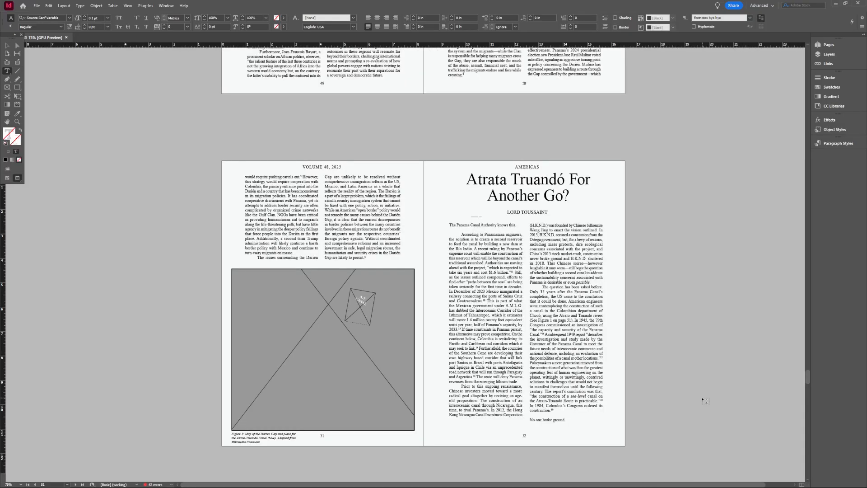
key(alt+Tab)
key(alt+Tab)
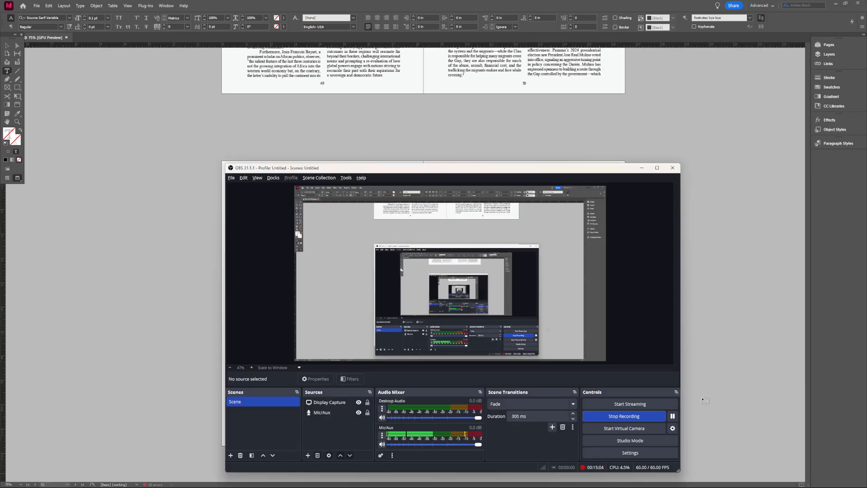
key(alt+Tab)
key(alt+Tab)
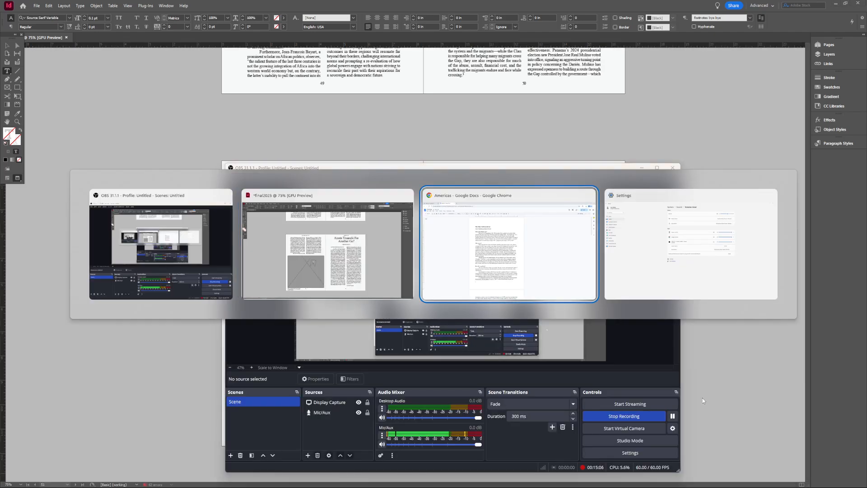
key(alt+Tab)
key(alt+Tab)
key(alt+Tab)
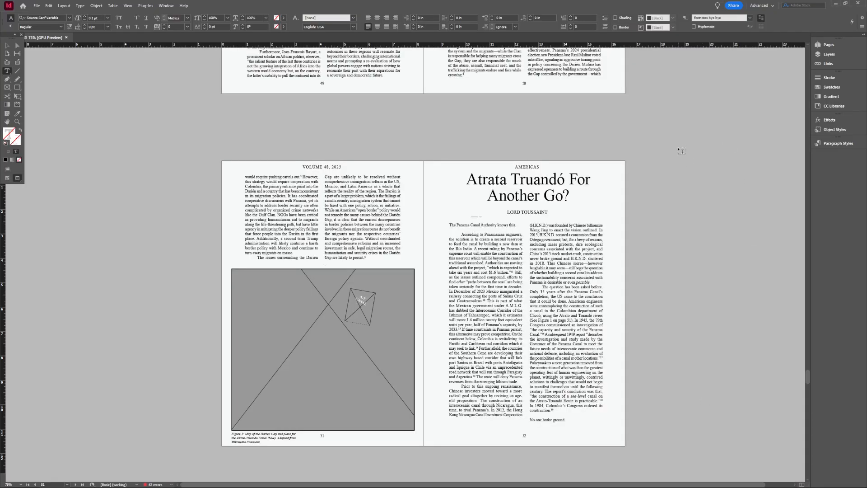
Step: Go to the spread titled "Tutorial" further down the document and activate the Selection tool
scroll(681, 151, down, 10)
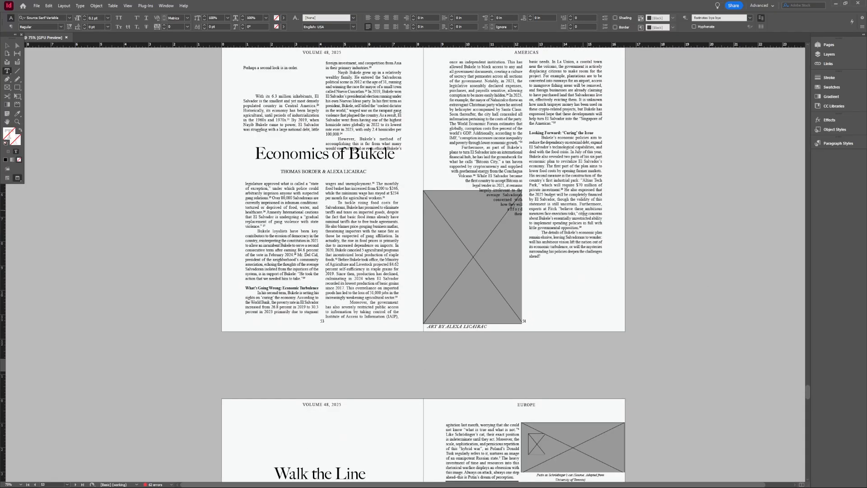
scroll(588, 230, down, 5)
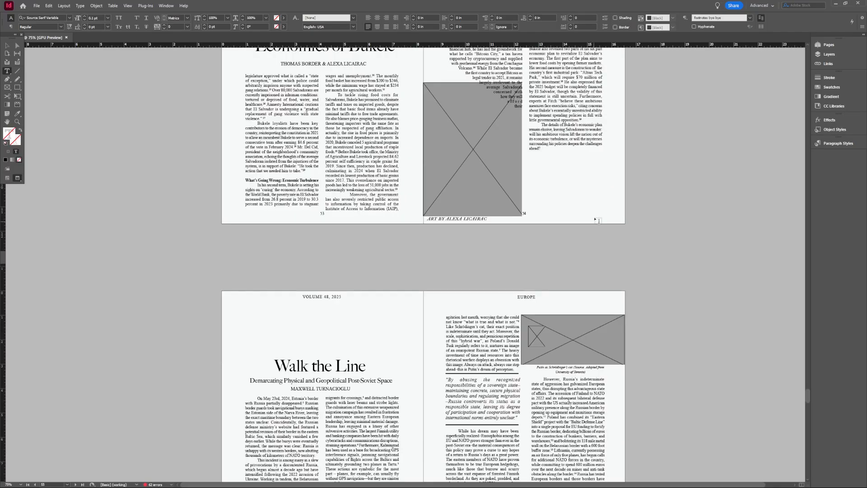
scroll(599, 207, down, 6)
drag(807, 411, 811, 462)
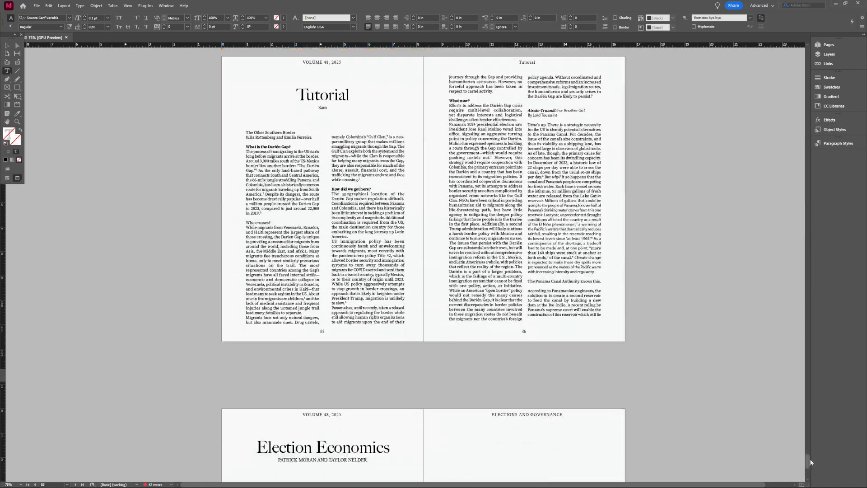
click(3, 45)
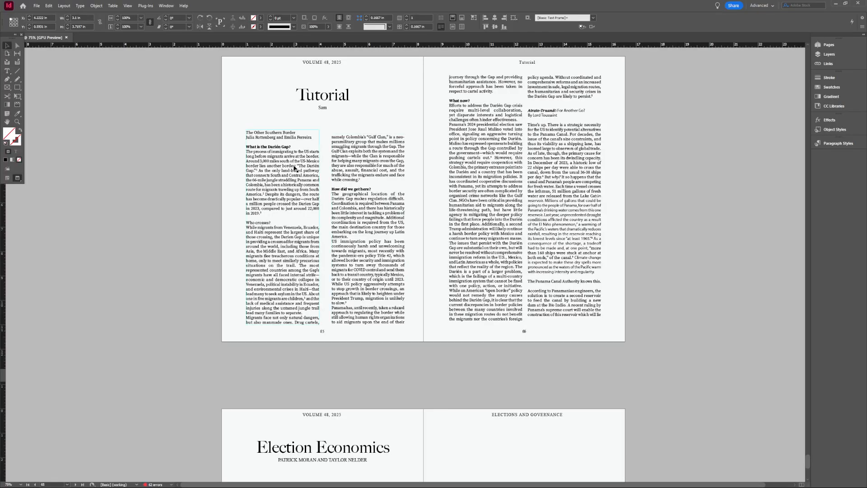
click(37, 6)
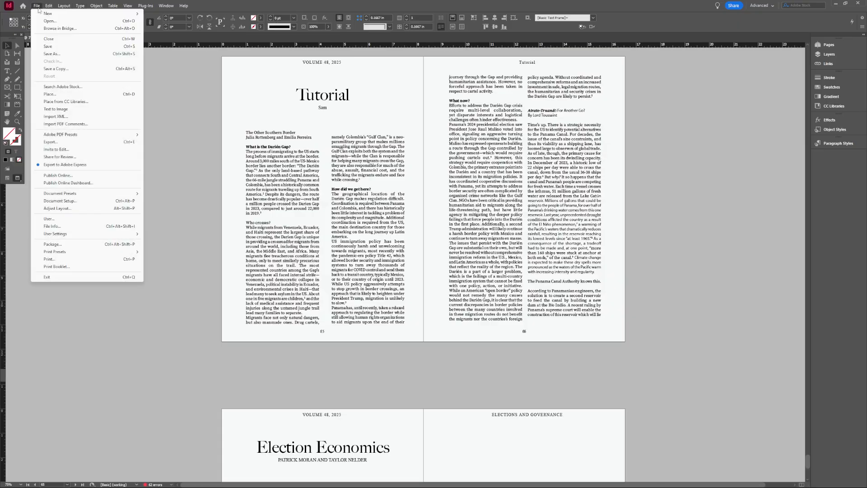
click(59, 95)
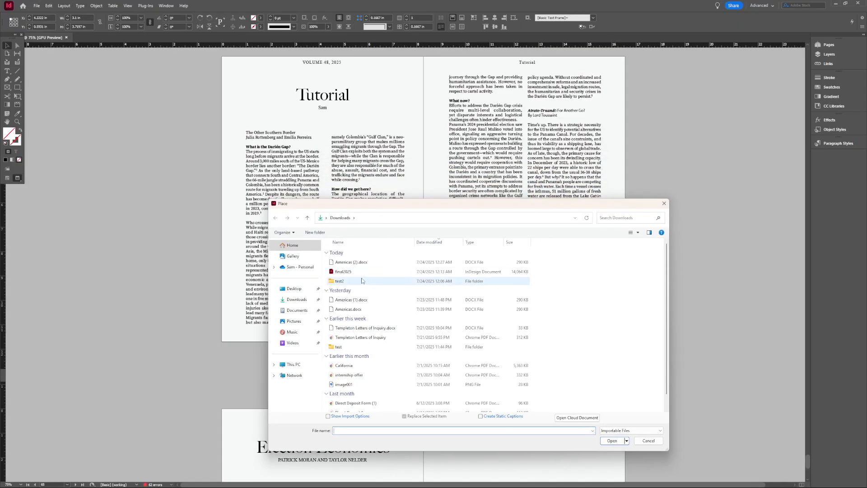
click(664, 203)
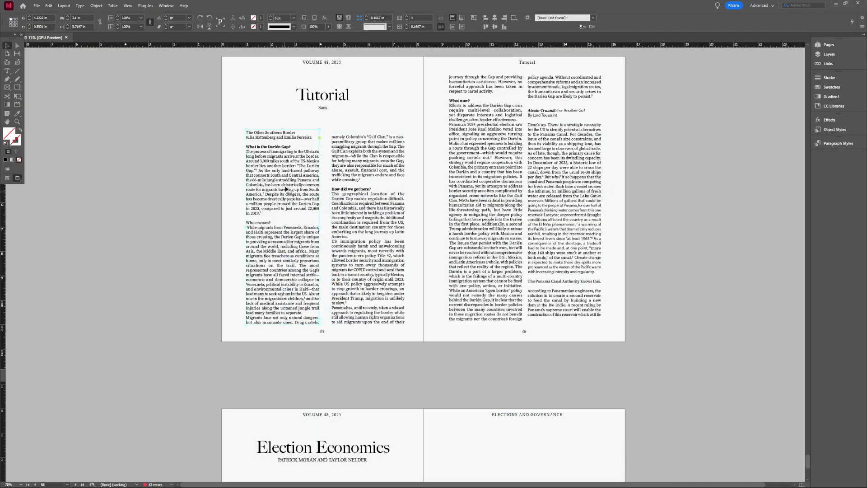
Step: Lower the top edge of the first column's text frame on the Tutorial page to a frame height of about 7.7 in
click(286, 189)
drag(283, 130, 283, 137)
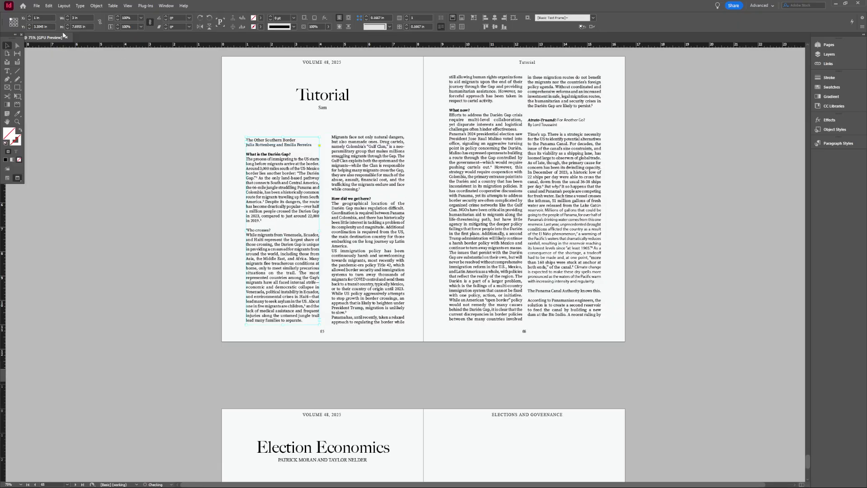
Step: Load the PNG file image001 from the Downloads folder for placing in the layout
click(37, 6)
click(50, 94)
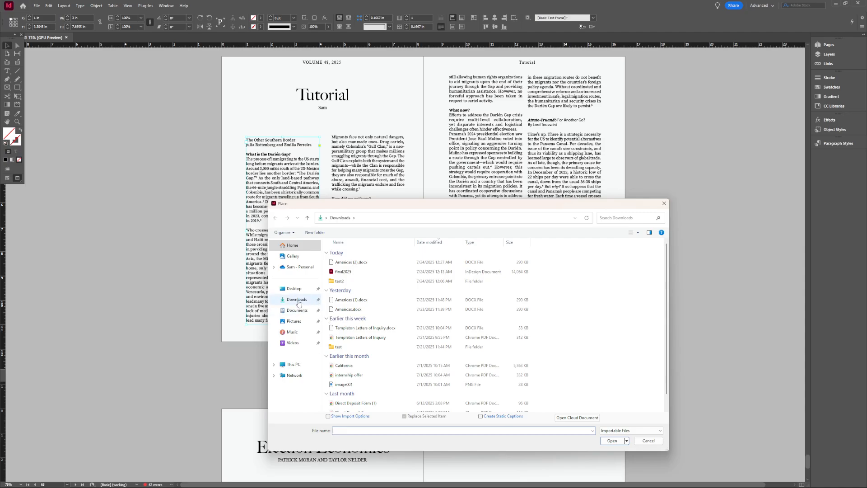
scroll(347, 348, down, 1)
click(343, 369)
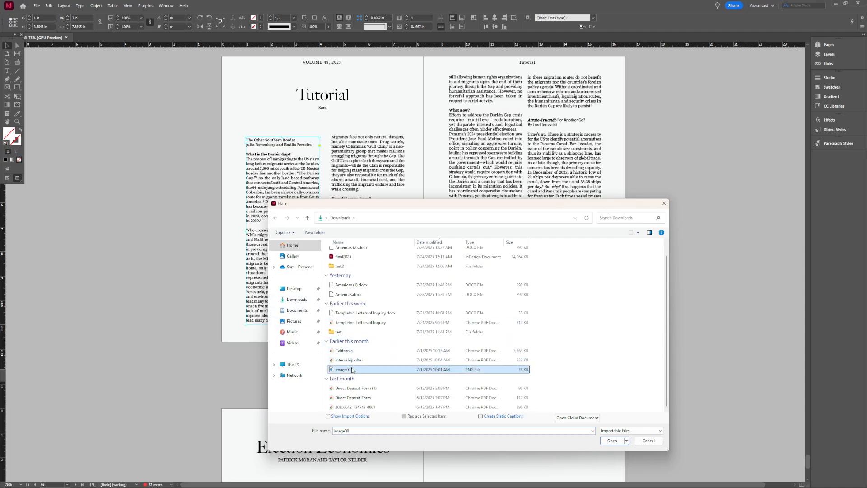
click(612, 440)
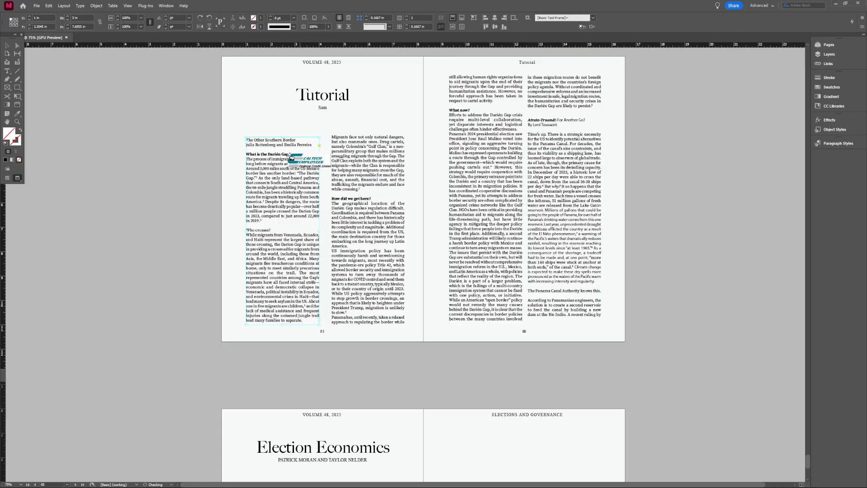
Step: Place the image about 7 in wide across the Tutorial spread's columns, shift it down, and undo the move and the placement
drag(288, 155, 459, 229)
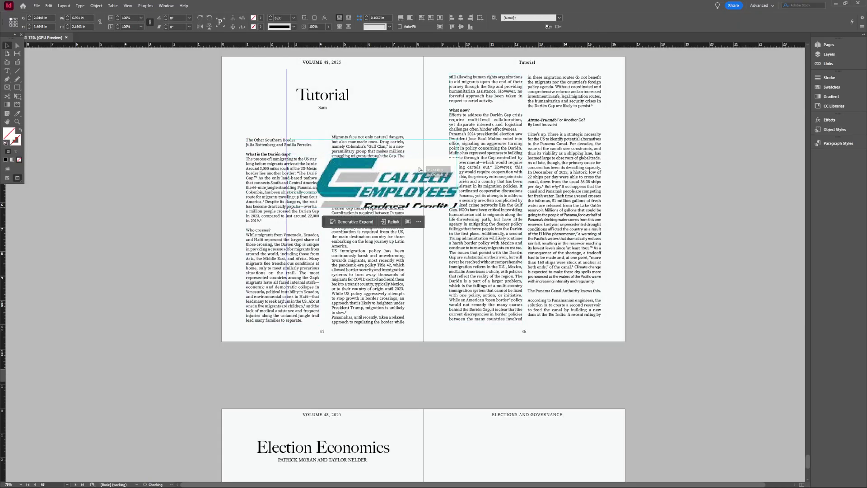
drag(419, 183, 466, 244)
key(ctrl+z)
key(ctrl+z)
key(ctrl+z)
key(ctrl+z)
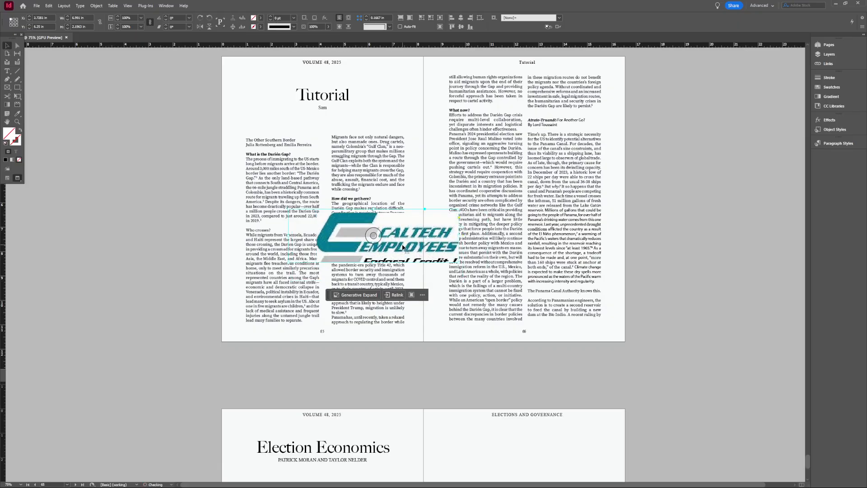
key(ctrl+z)
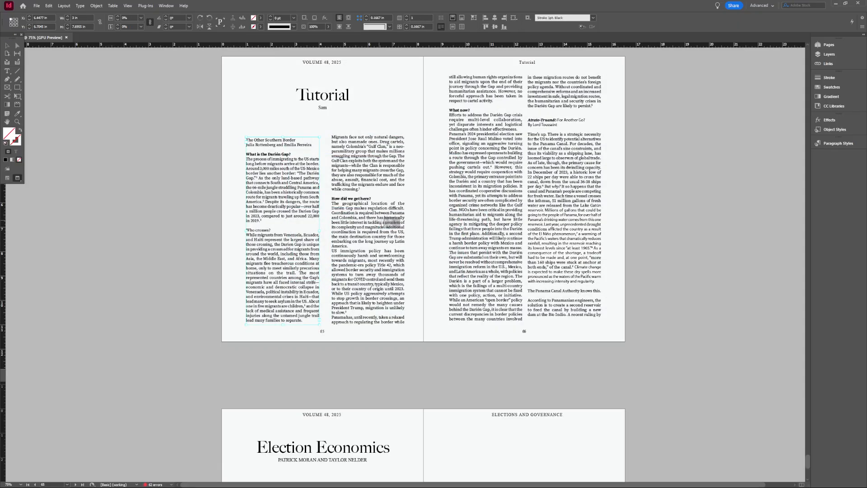
Step: Place the image about 4 in wide across the Tutorial spread's gutter and shorten the second column's frame from its top to about 6.8 in
drag(378, 220, 448, 220)
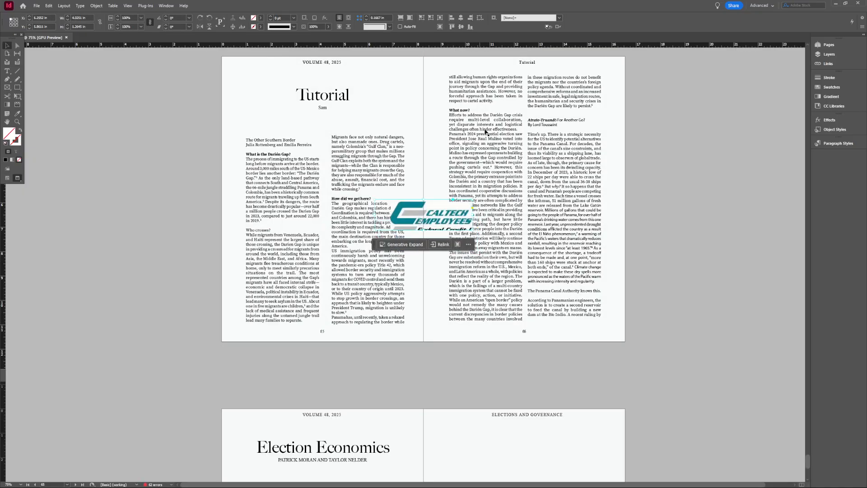
click(385, 162)
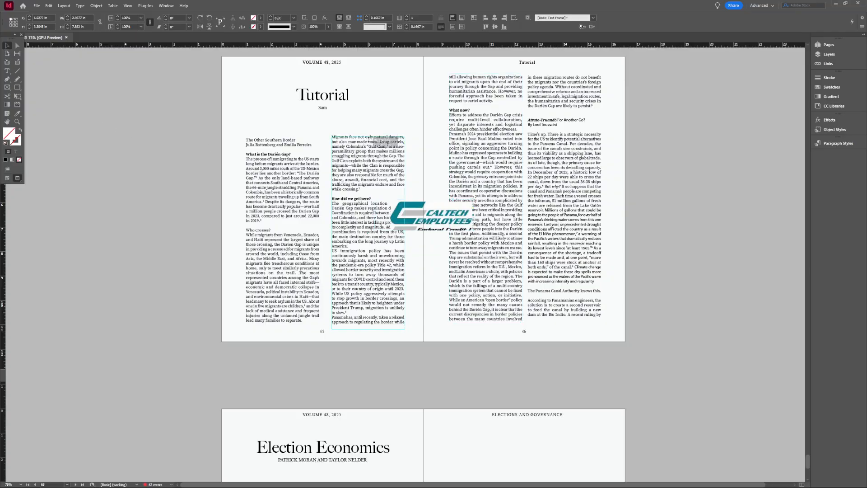
drag(369, 161, 369, 163)
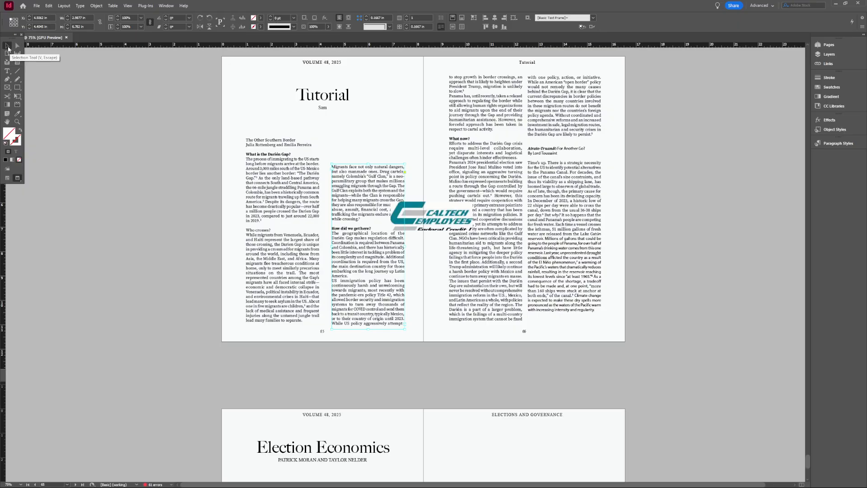
Step: Move the second column's text frame with the Direct Selection tool so it sits directly beside the first column
click(18, 46)
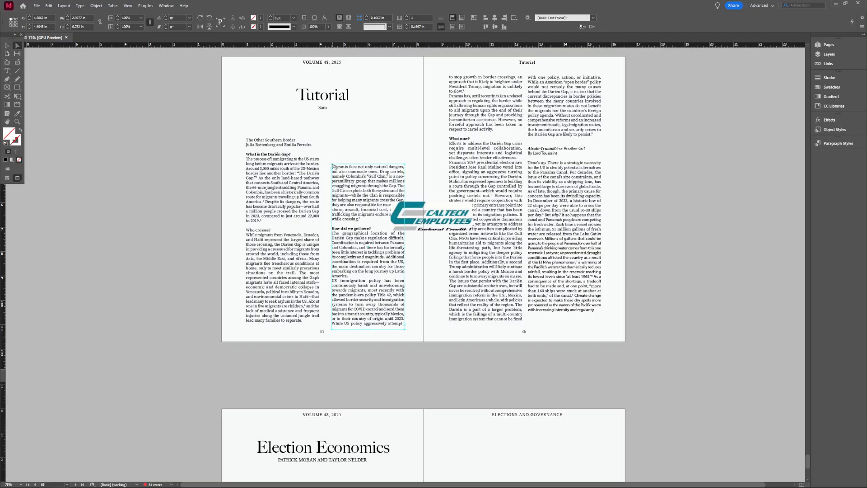
drag(333, 166, 358, 161)
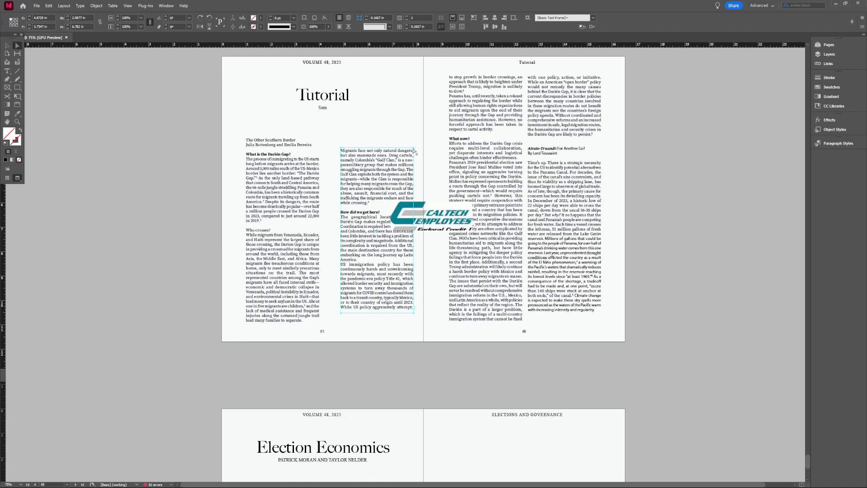
drag(414, 150, 395, 161)
Step: Reshape the two column frames on the Tutorial page by pulling their adjoining top corner points out of square
click(321, 141)
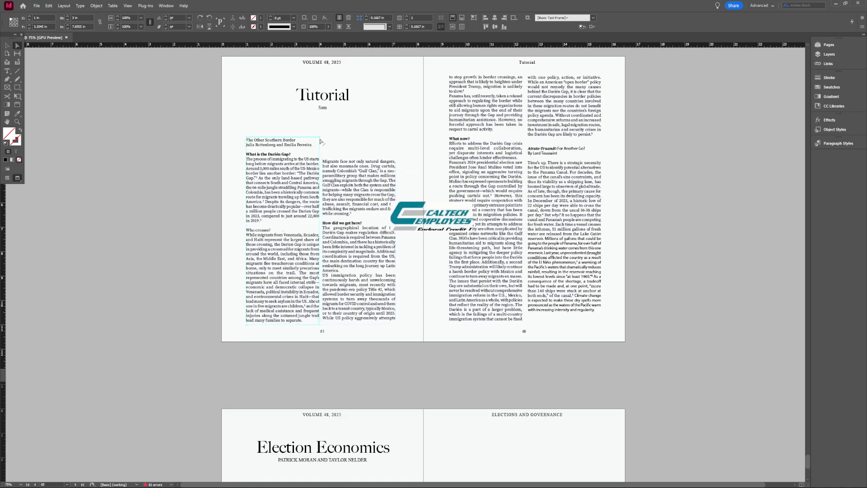
drag(320, 138, 331, 161)
click(330, 171)
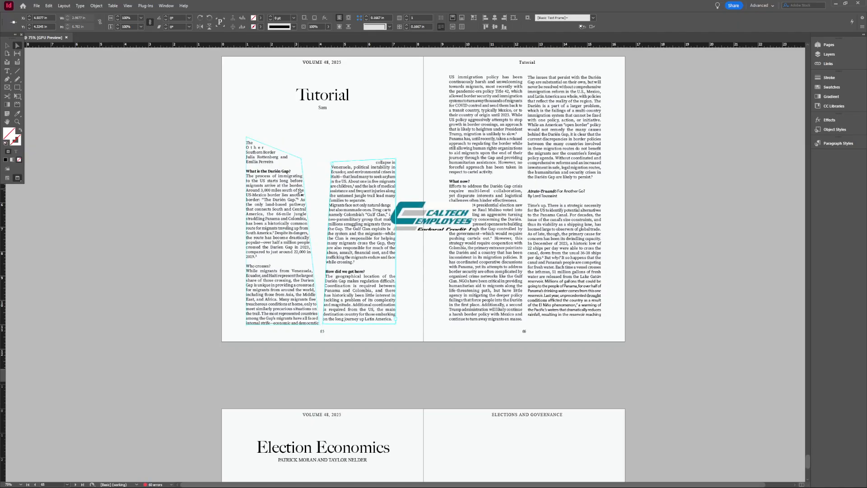
Step: Move both reshaped column frames up the page with the Selection tool, and undo the moves and the corner reshaping
click(7, 45)
drag(277, 246, 286, 217)
drag(351, 223, 355, 194)
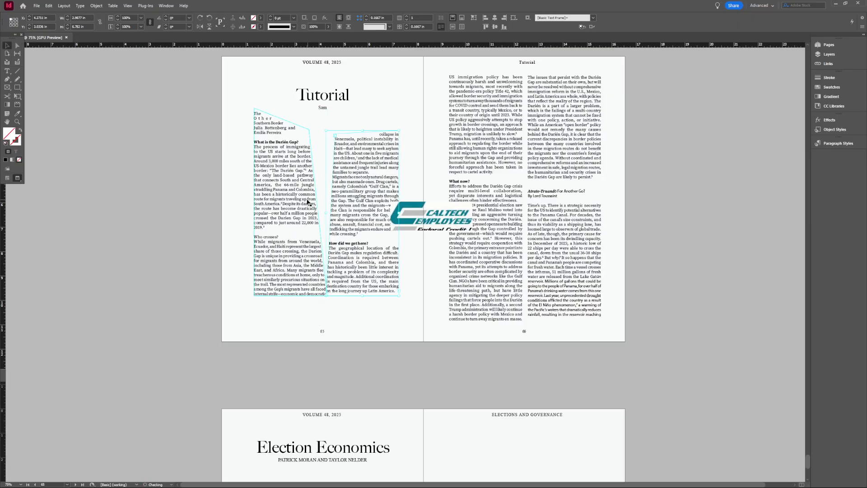
key(ctrl+z)
key(ctrl+z)
key(ctrl+z)
key(ctrl+z)
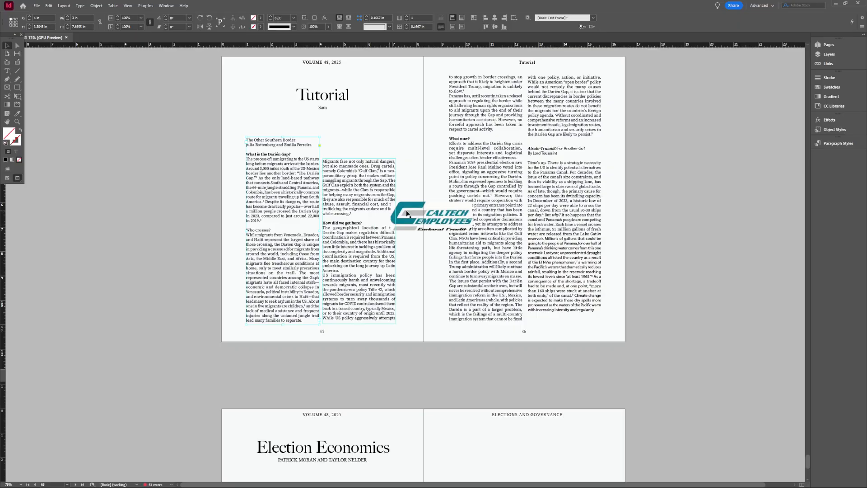
Step: Move the placed image from the gutter up over the "VOLUME 48, 2025" header above the Tutorial title
drag(439, 217, 388, 141)
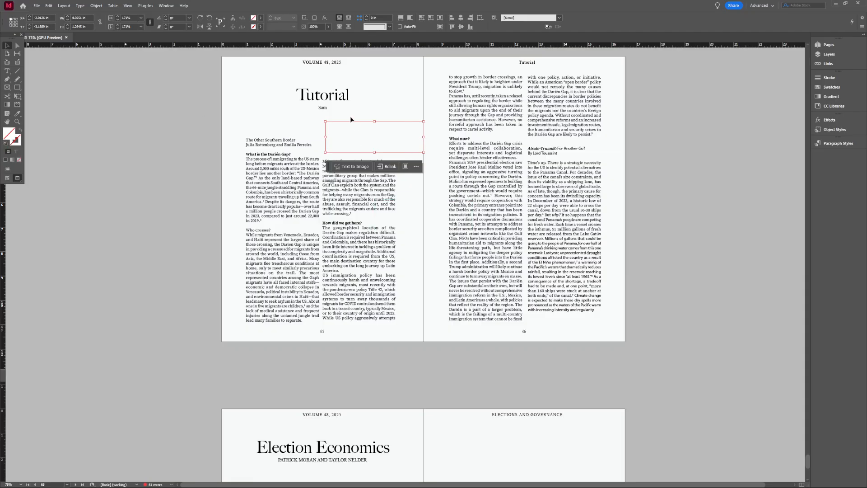
drag(390, 149, 377, 141)
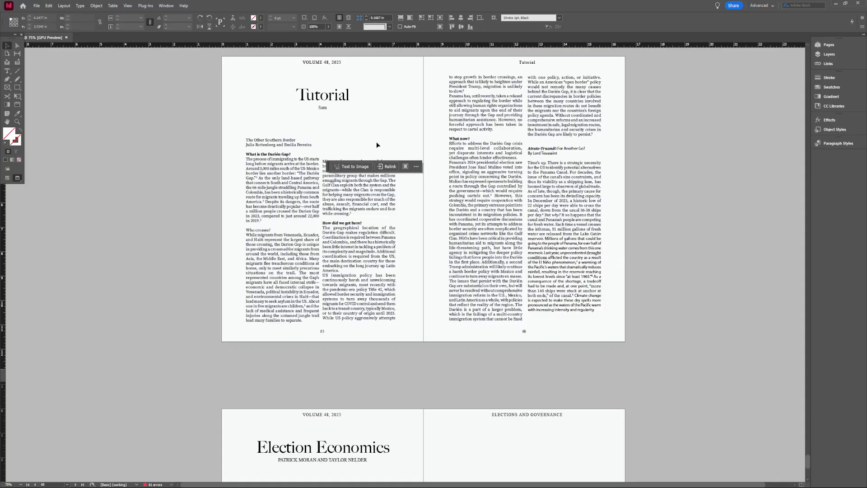
drag(400, 213, 404, 187)
click(381, 112)
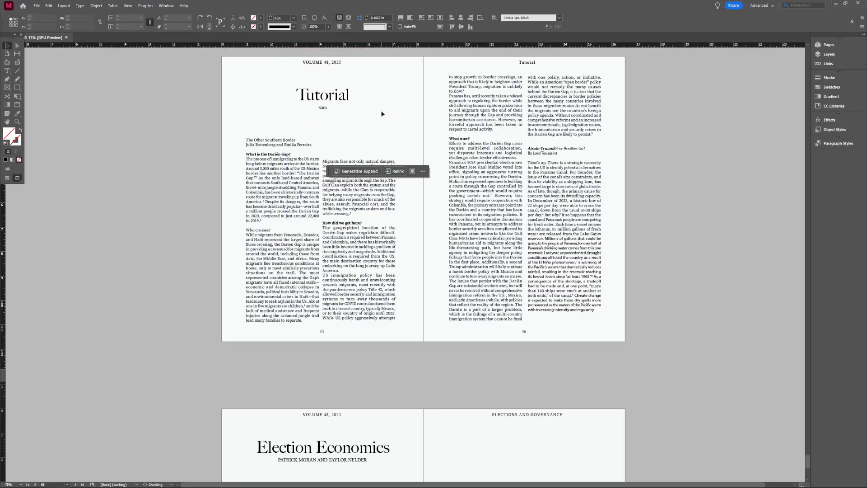
click(378, 99)
click(377, 141)
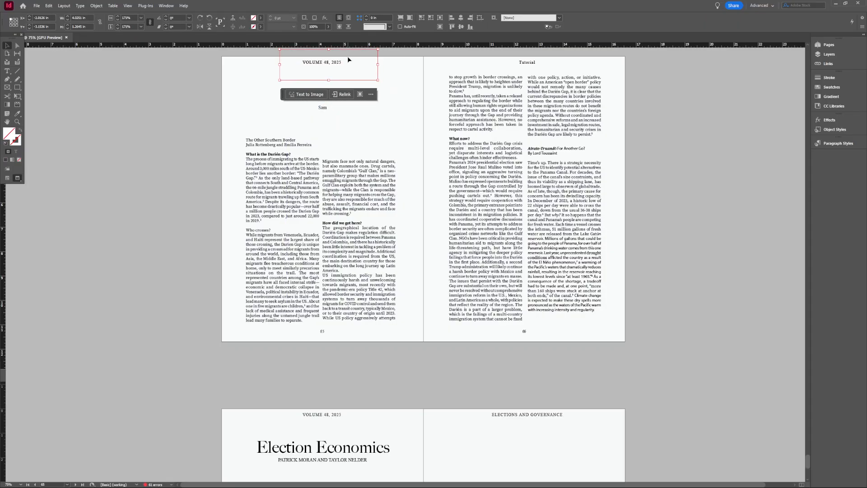
Step: Undo the recent image and text frame moves until the image sits over the gutter and the second column is separate again
click(359, 68)
key(ctrl+z)
key(ctrl+z)
key(ctrl+z)
key(ctrl+z)
key(ctrl+z)
key(ctrl+z)
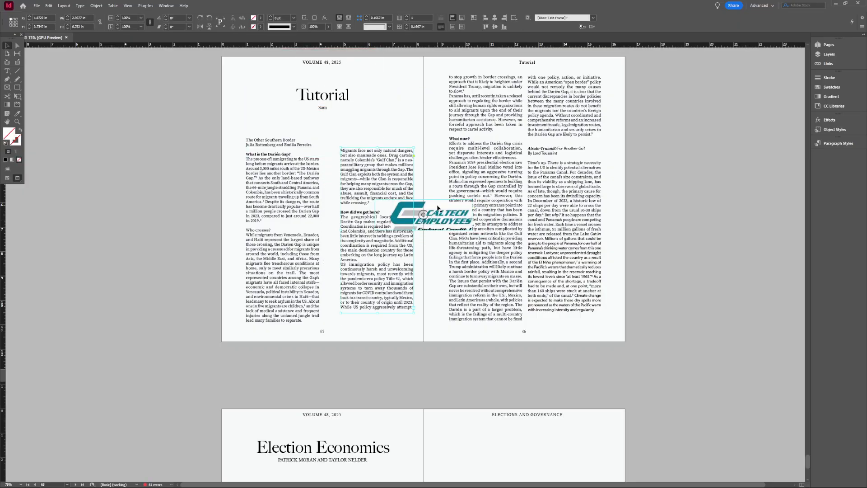
Step: Move the image from the gutter to just above the second column and shift that column's text frame directly beneath it
drag(444, 217, 408, 133)
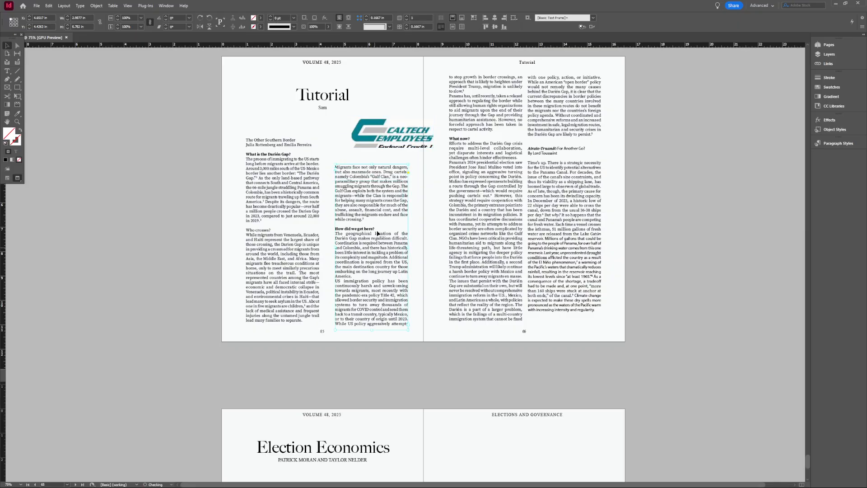
drag(405, 139, 389, 159)
drag(389, 157, 388, 153)
drag(386, 255, 381, 258)
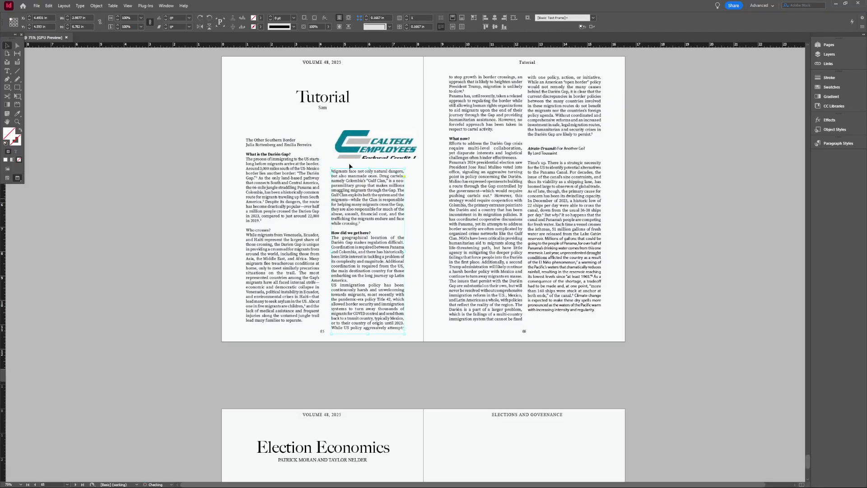
drag(379, 145, 384, 150)
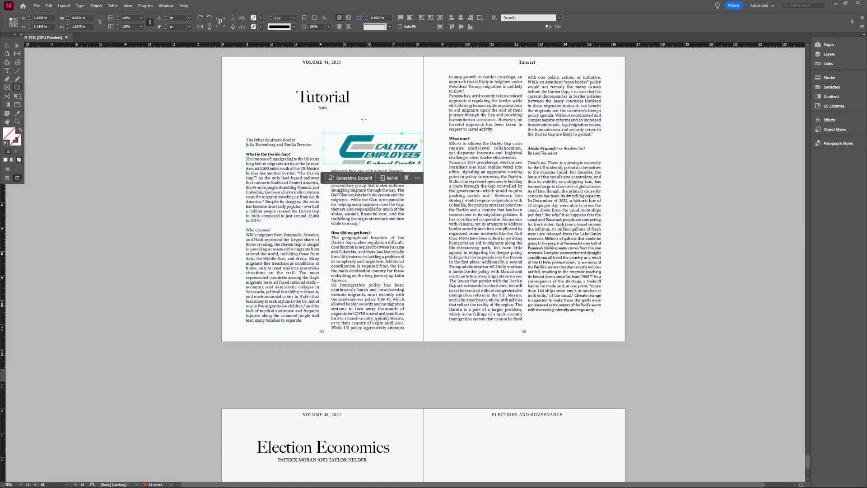
Step: Draw a rectangle about 4.3 by 1.5 in around the image, move the image up off it, and select the rectangle
drag(321, 132, 425, 169)
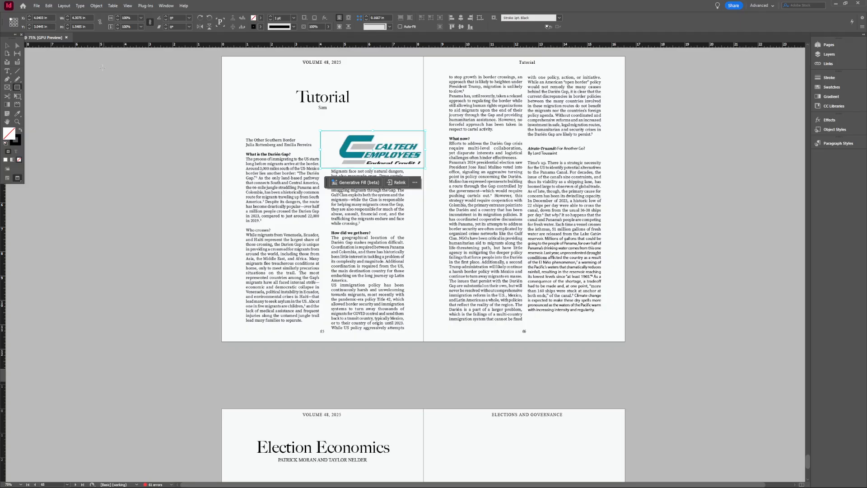
drag(389, 156, 406, 120)
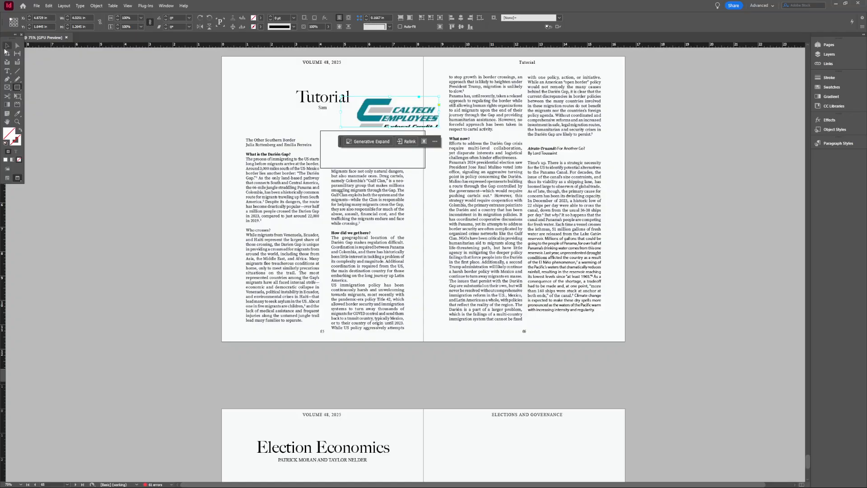
click(7, 45)
click(388, 156)
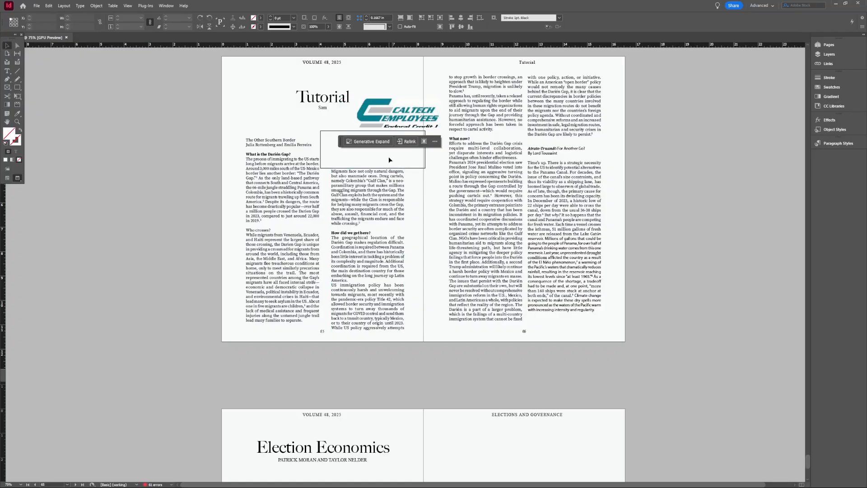
click(321, 146)
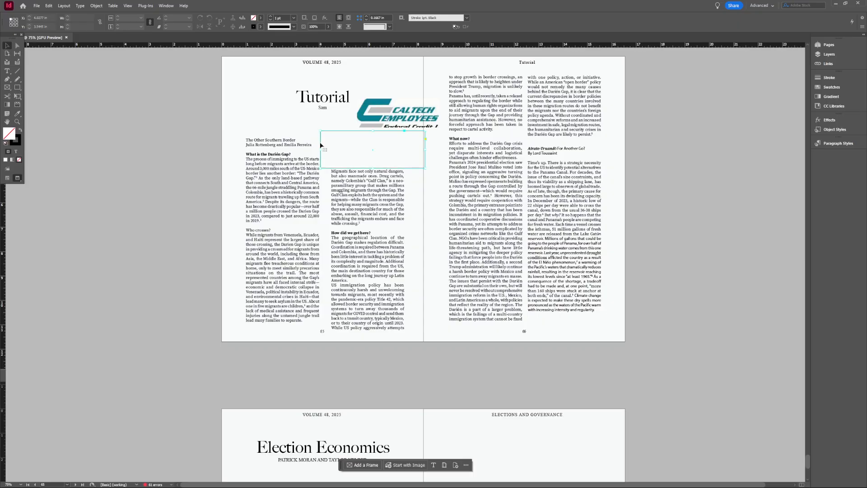
Step: Fill the rectangle with the lowest of the off-white C=1 M=2 Y=4 K=2 copy swatches
click(841, 87)
scroll(756, 170, down, 2)
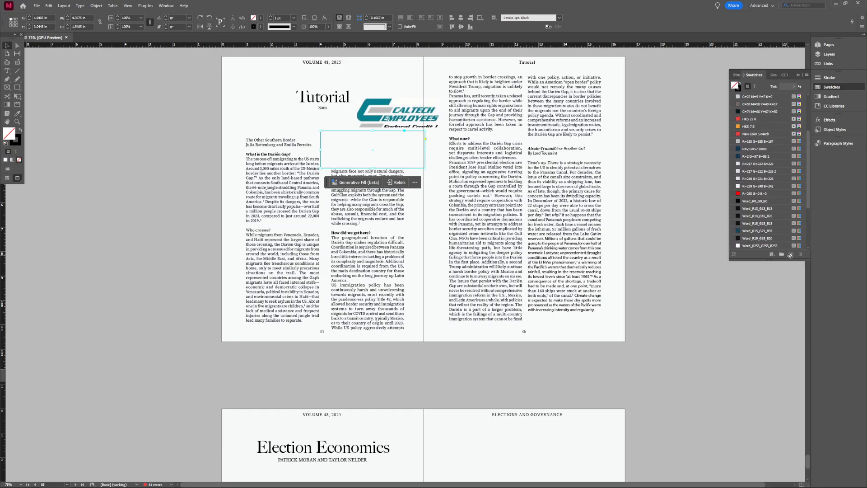
scroll(794, 241, down, 5)
click(788, 216)
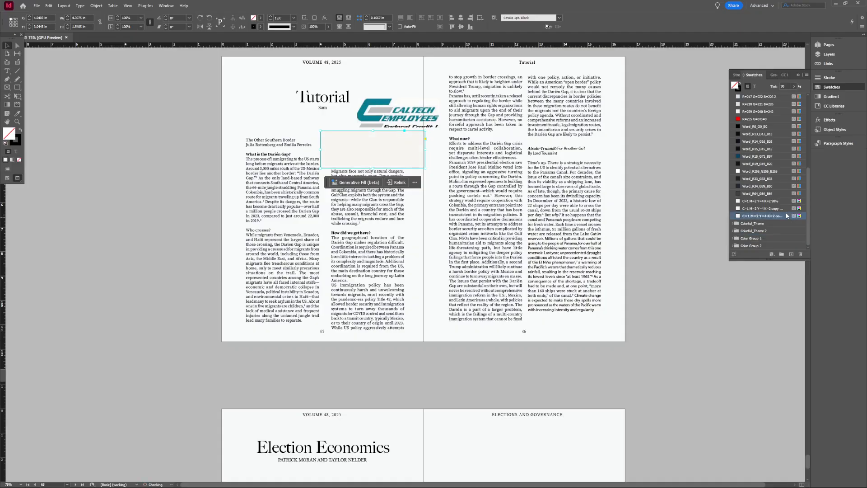
right_click(780, 216)
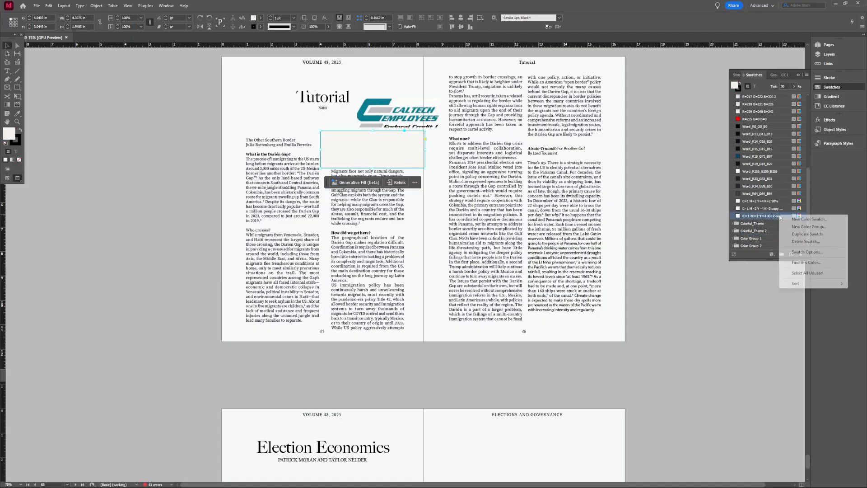
click(792, 220)
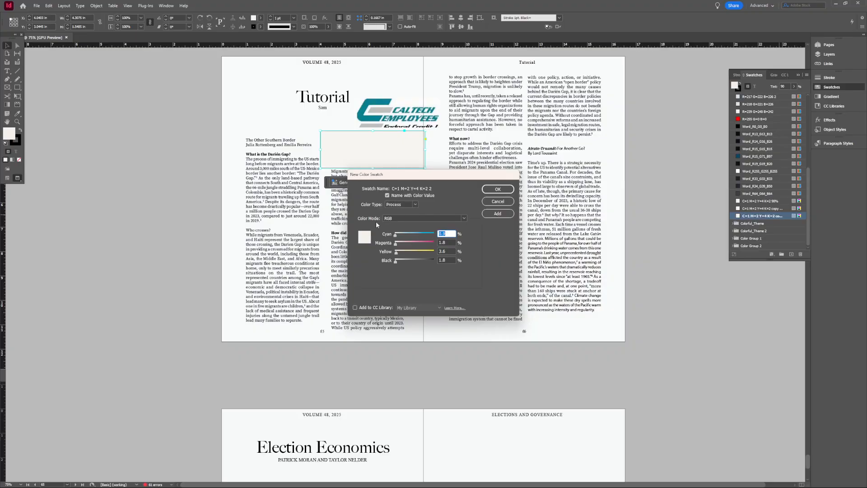
click(402, 195)
click(402, 195)
click(398, 196)
click(398, 197)
click(406, 196)
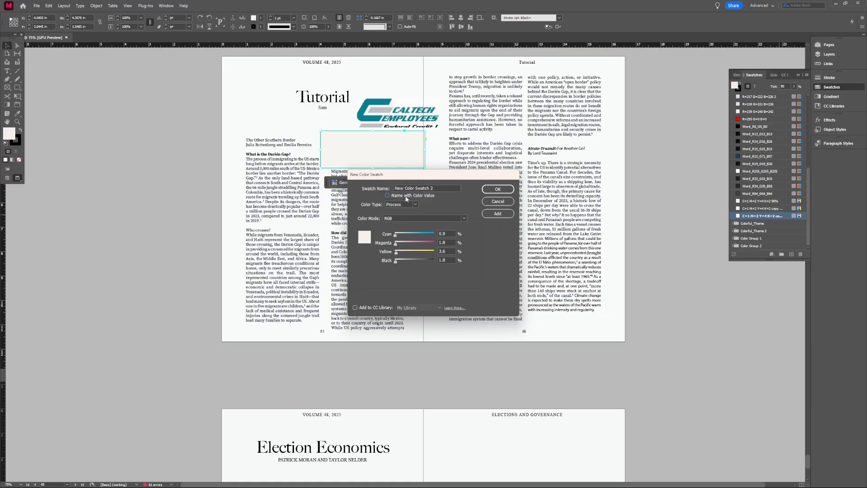
click(406, 196)
click(498, 202)
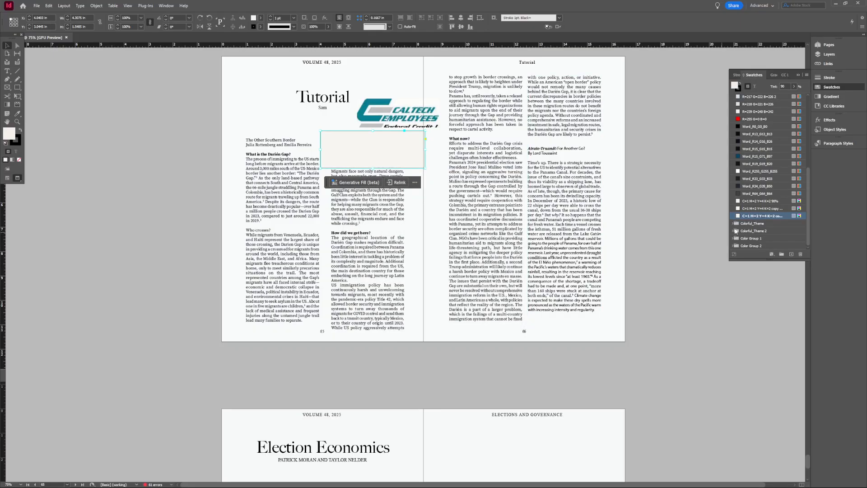
Step: Try the red R=255 G=0 B=0 swatch as the rectangle's fill and settle on a dark grey Word swatch
click(757, 119)
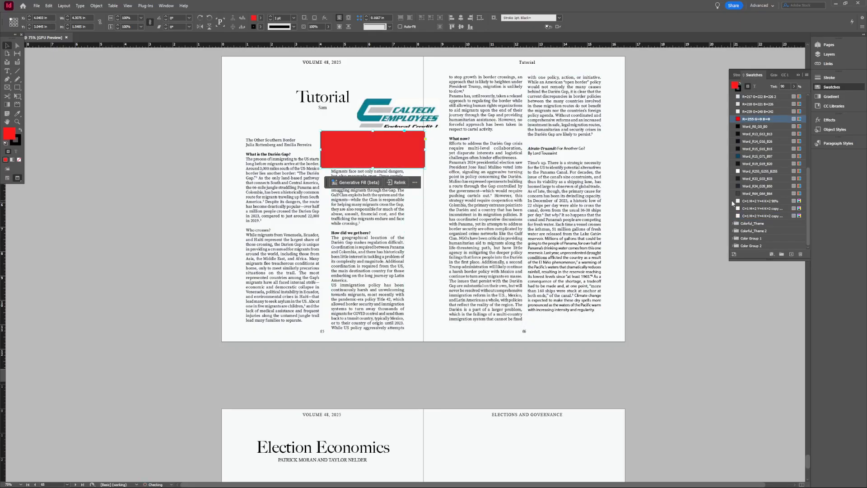
click(770, 156)
click(768, 178)
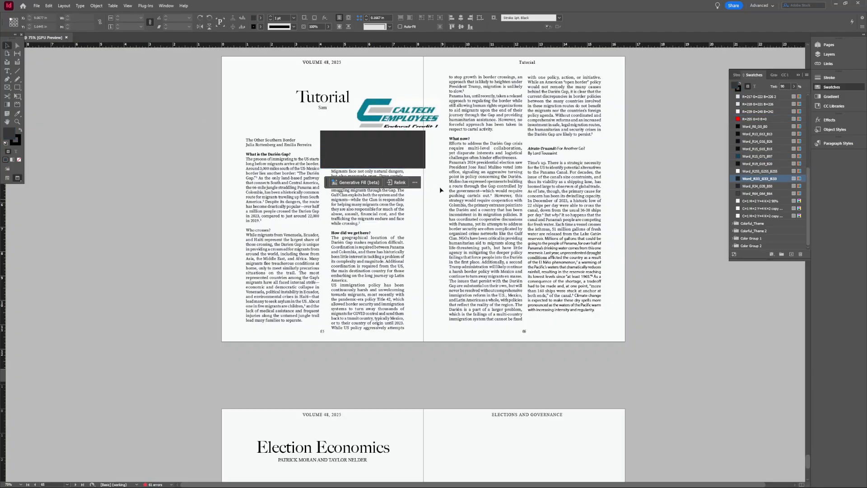
Step: Move the dark rectangle over the image so it covers it across the gutter, and collapse the Swatches panel
drag(385, 152, 430, 115)
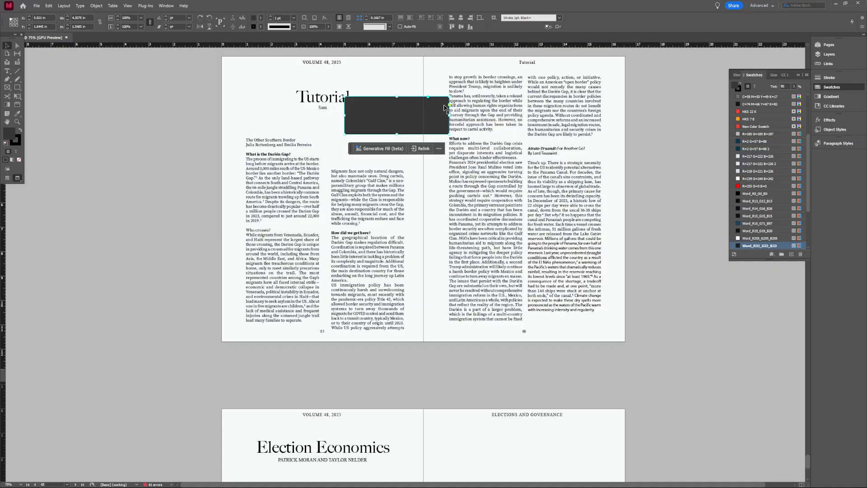
click(395, 161)
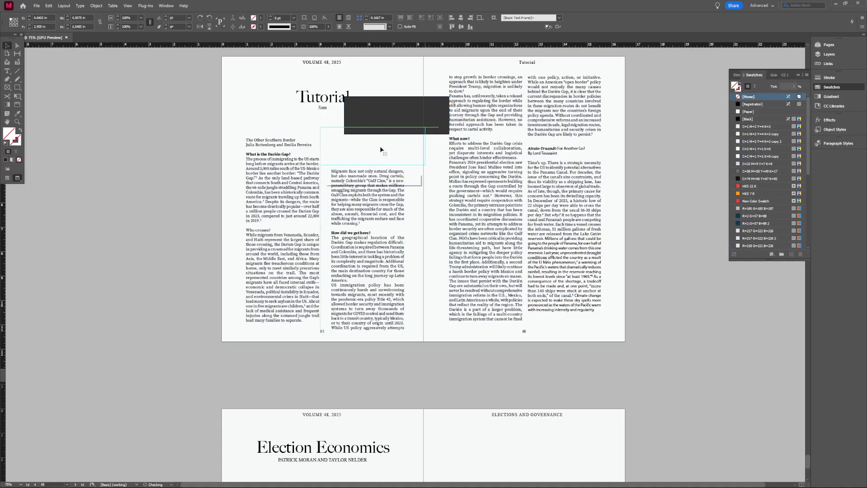
drag(406, 120, 439, 128)
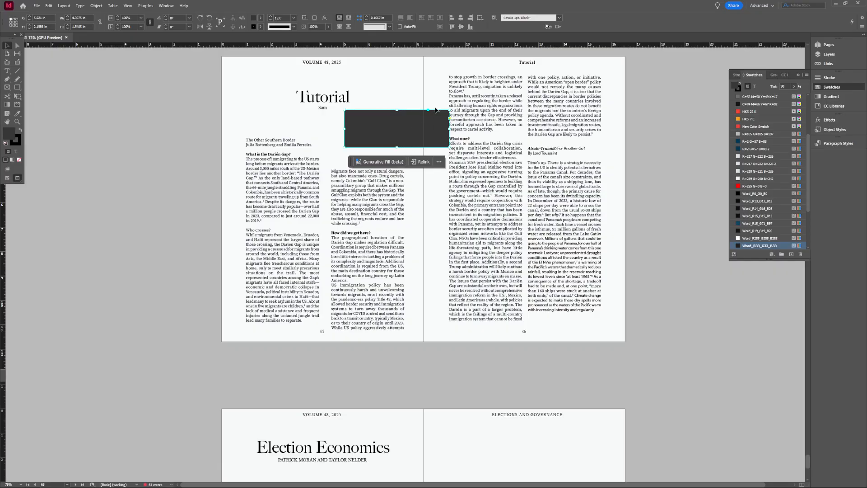
click(806, 75)
click(798, 63)
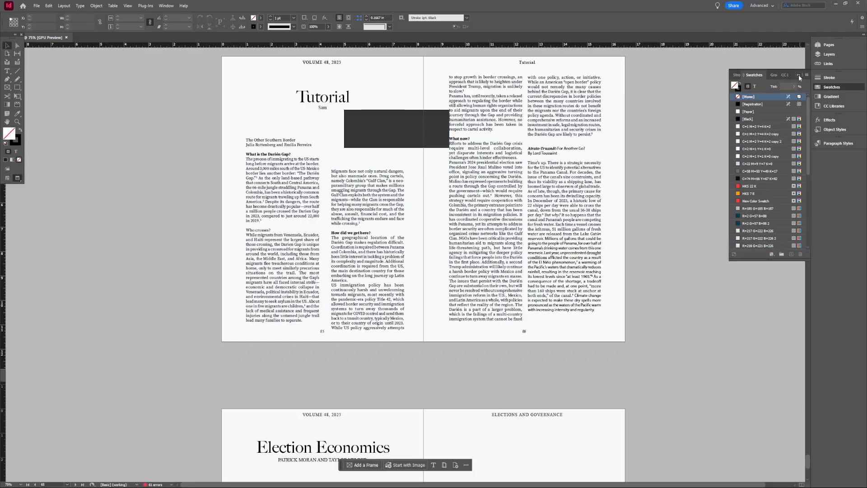
click(799, 75)
Step: Examine the stacking order of the rectangle, image and text frames listed within the Text layer
click(829, 55)
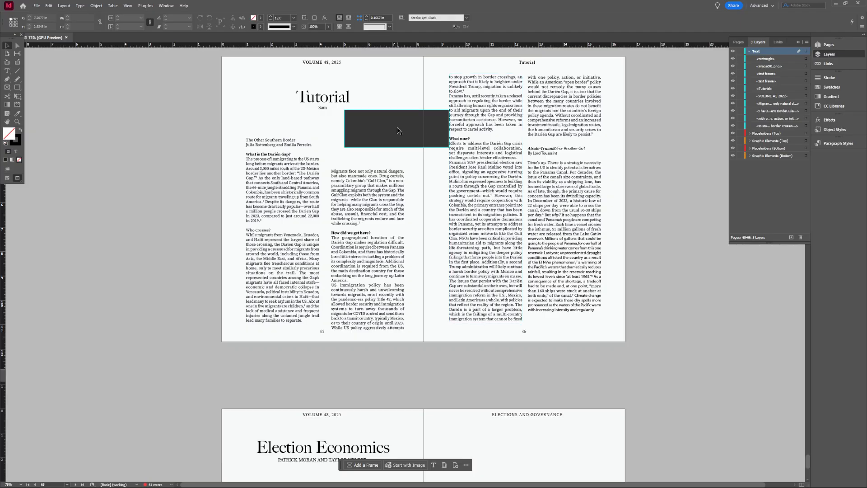
click(749, 52)
click(749, 52)
click(760, 59)
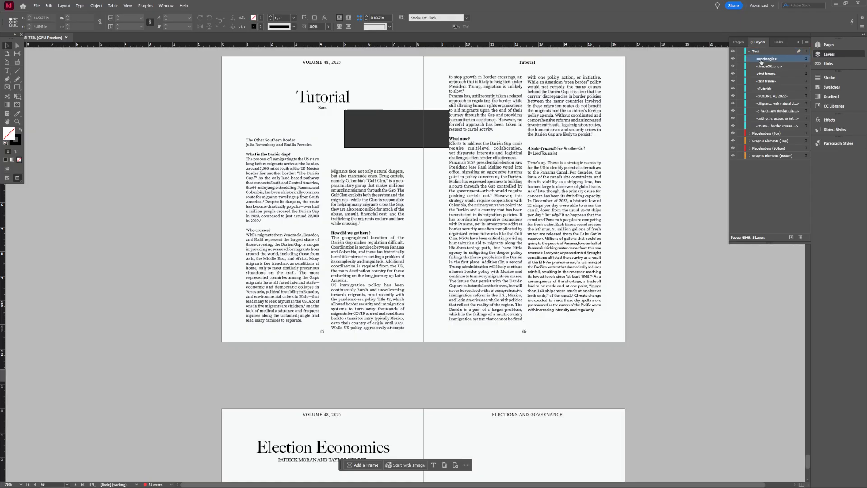
click(768, 73)
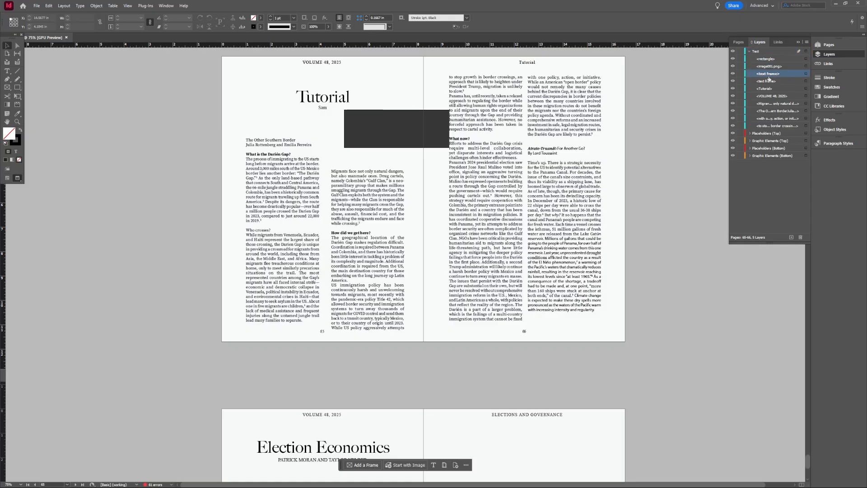
click(770, 81)
click(771, 89)
click(771, 96)
click(773, 104)
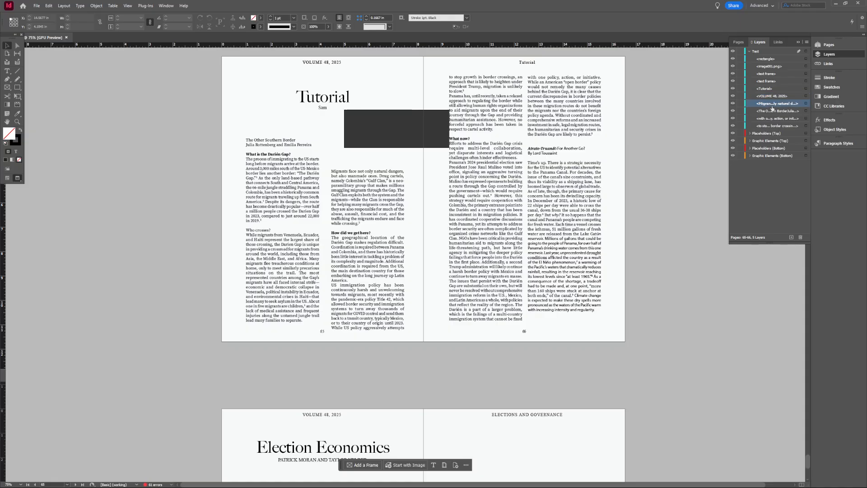
click(773, 111)
click(776, 126)
click(775, 59)
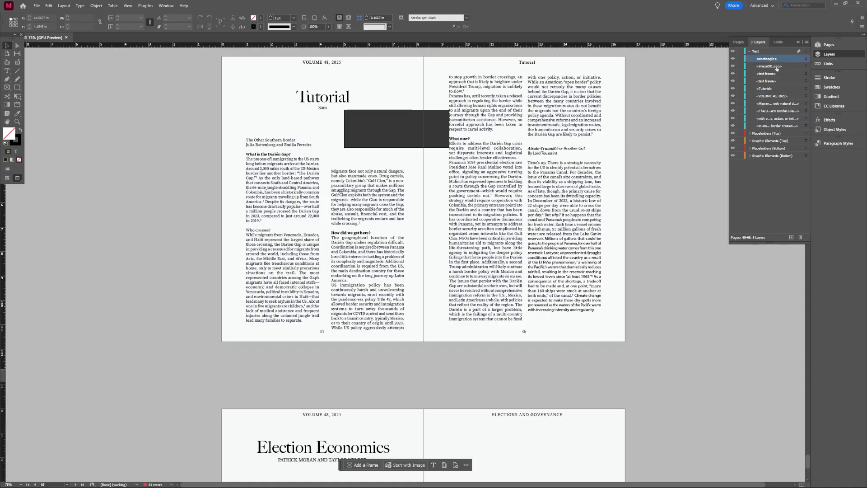
Step: Shift the dark rectangle down to expose part of the image, and move it back up over the image
drag(403, 124, 401, 139)
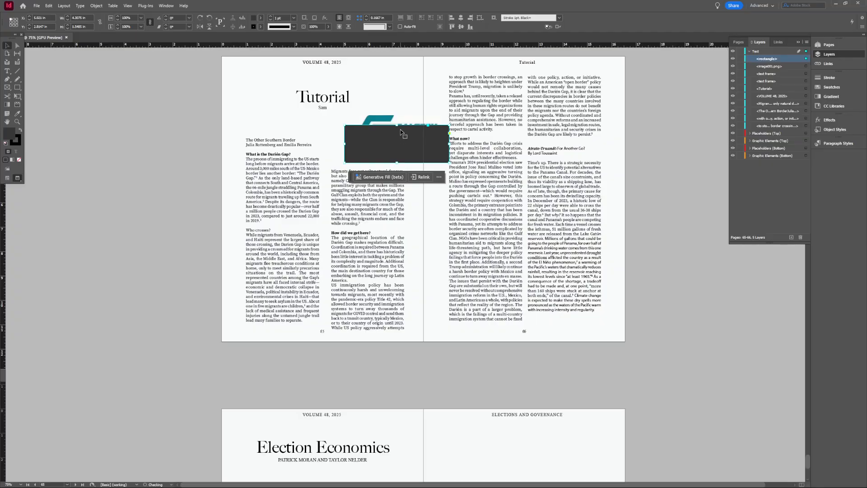
click(401, 121)
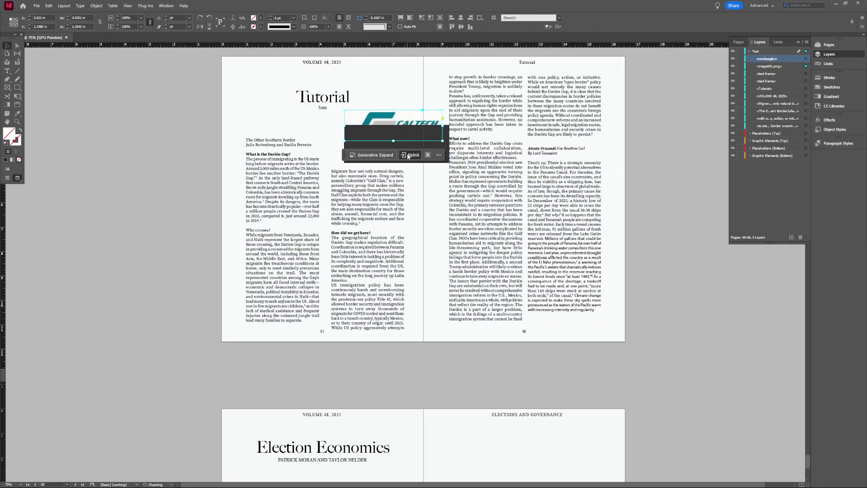
click(407, 154)
click(663, 204)
drag(448, 148, 445, 138)
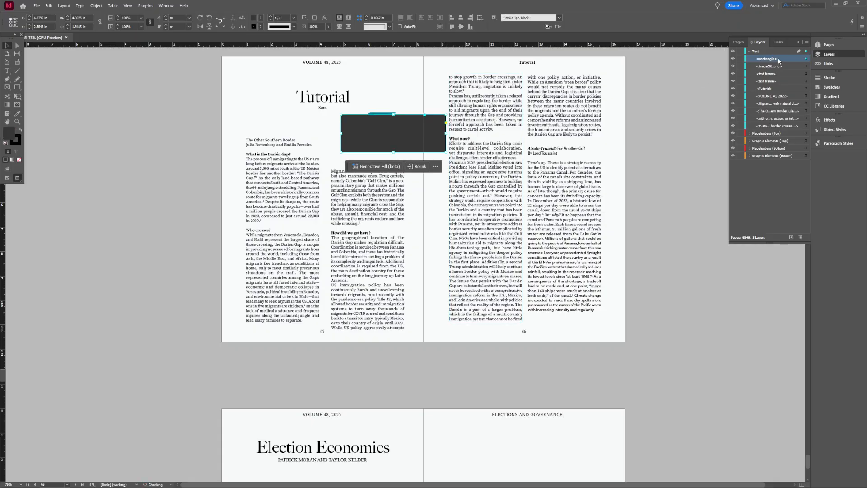
Step: Try the rectangle on the Graphic Elements (Bottom) layer, undo that, and send it backward behind the image within the Text layer
drag(779, 61, 773, 158)
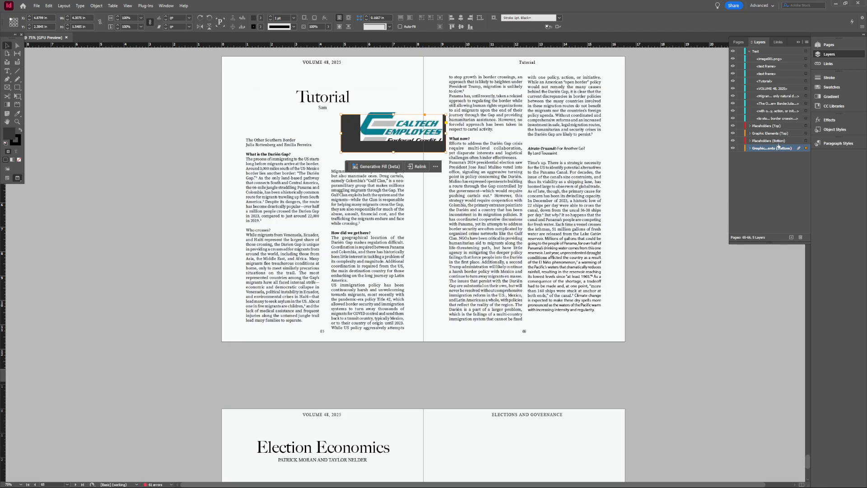
key(ctrl+z)
right_click(419, 135)
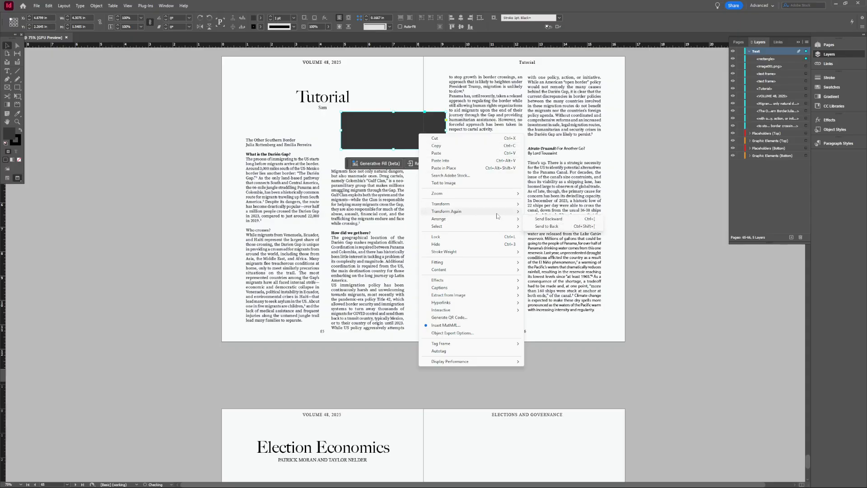
mouse_move(506, 219)
click(563, 221)
click(356, 133)
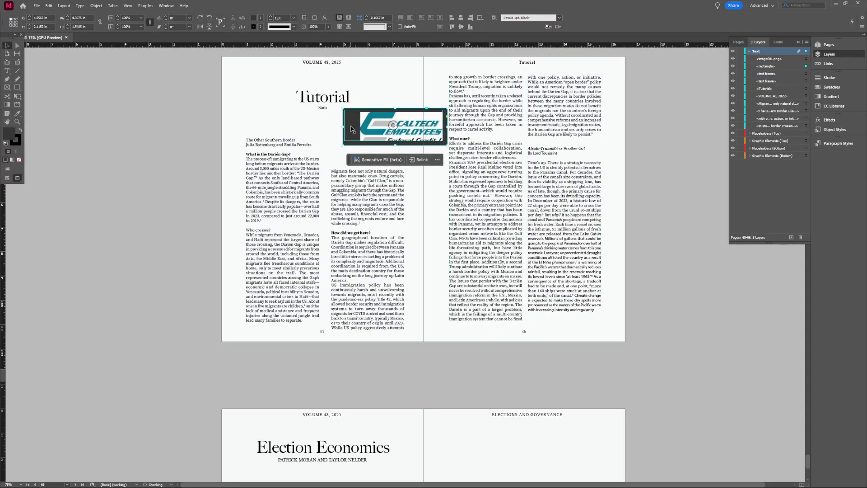
click(354, 132)
Step: Move the image off the dark rectangle down onto the facing page and delete the rectangle
drag(428, 128, 472, 223)
click(438, 164)
click(444, 134)
click(377, 122)
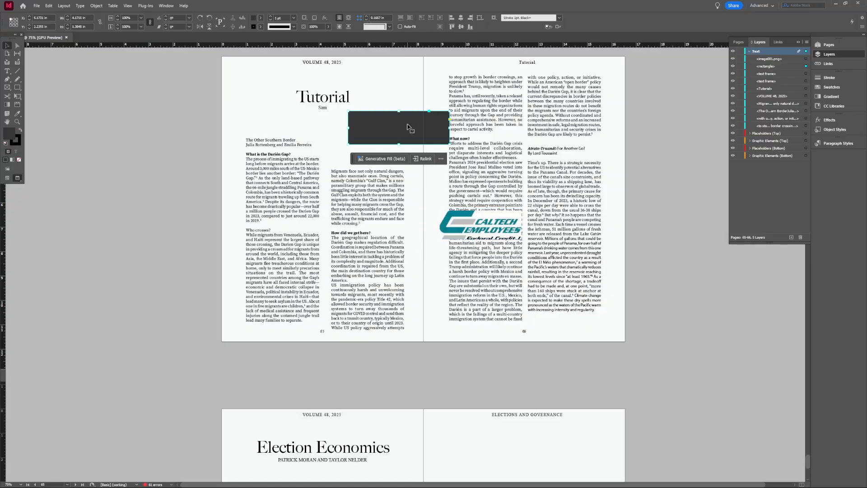
key(Delete)
Step: Move the image back over the gutter between the two pages and fill its frame with the orange HKS 7 E swatch
drag(513, 220, 451, 220)
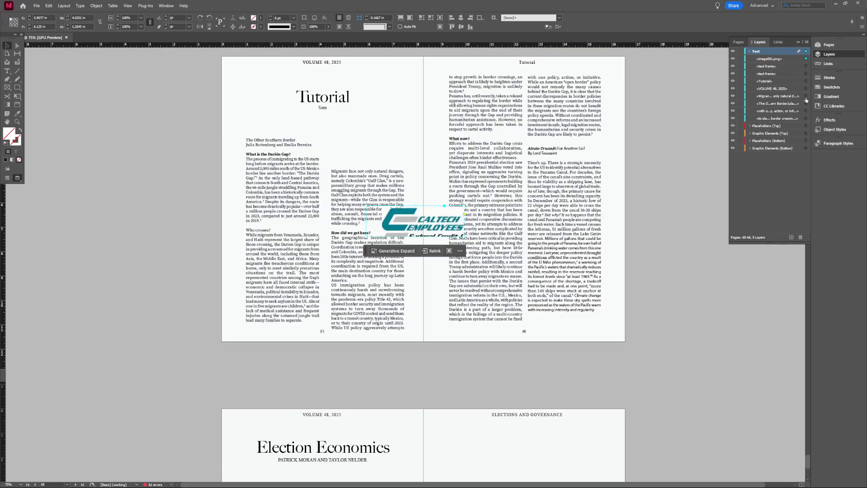
click(831, 86)
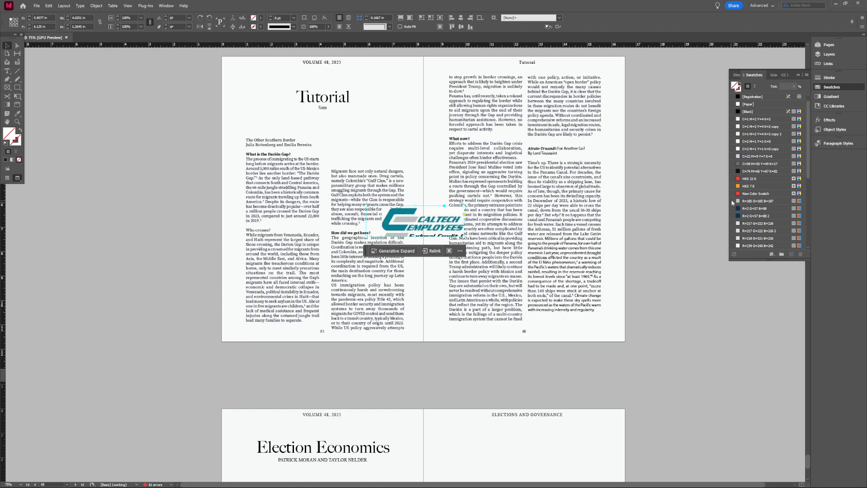
click(753, 187)
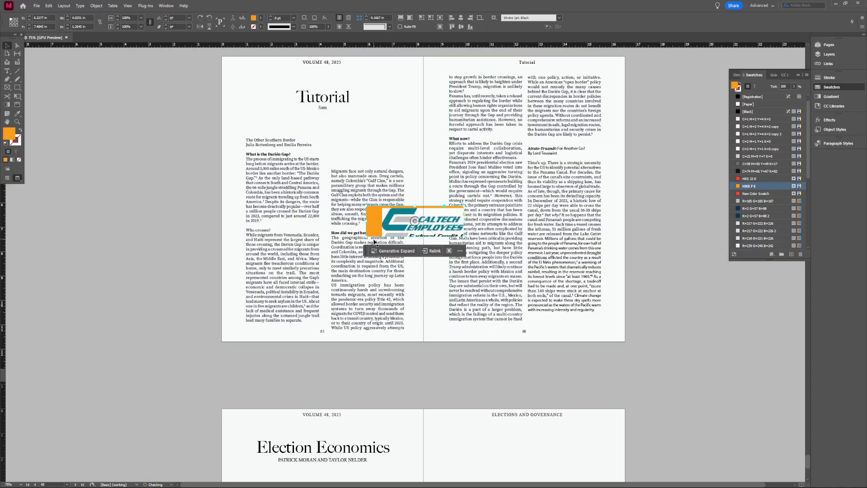
Step: Delete the orange-filled logo image from the gutter between the two Tutorial pages
key(Delete)
key(ctrl+z)
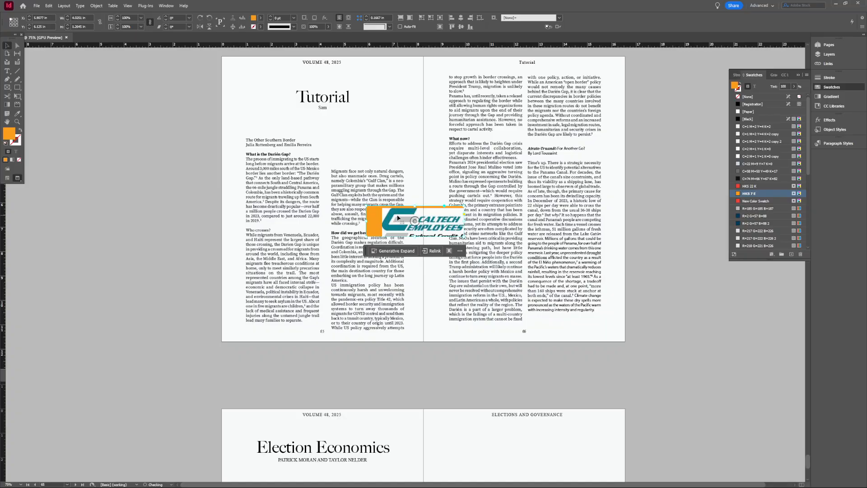
double_click(436, 221)
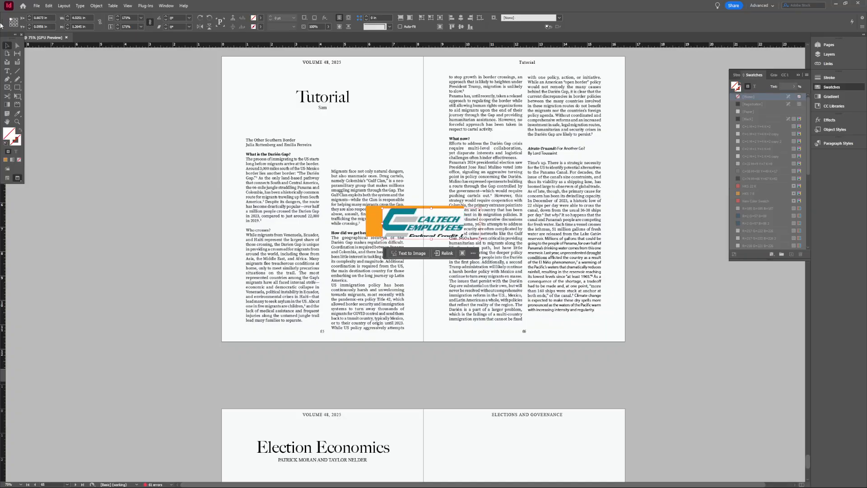
click(441, 220)
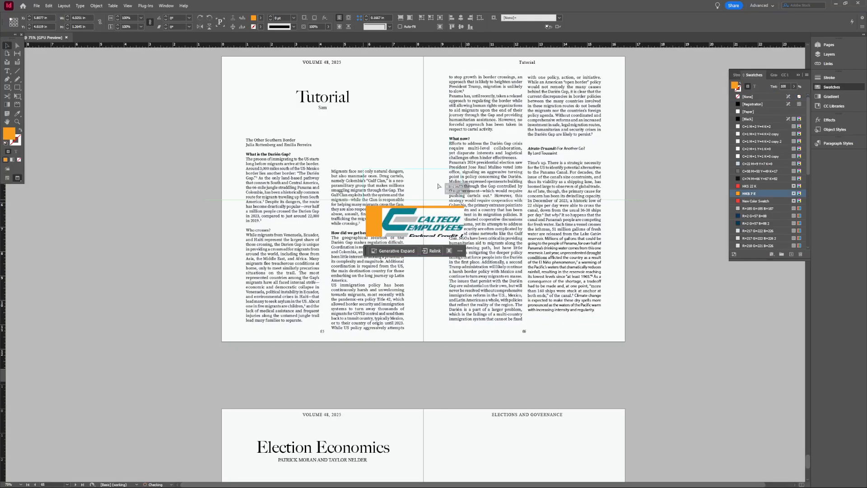
mouse_move(441, 220)
mouse_down()
mouse_move(438, 183)
mouse_move(437, 225)
mouse_up()
click(421, 289)
click(436, 214)
key(Delete)
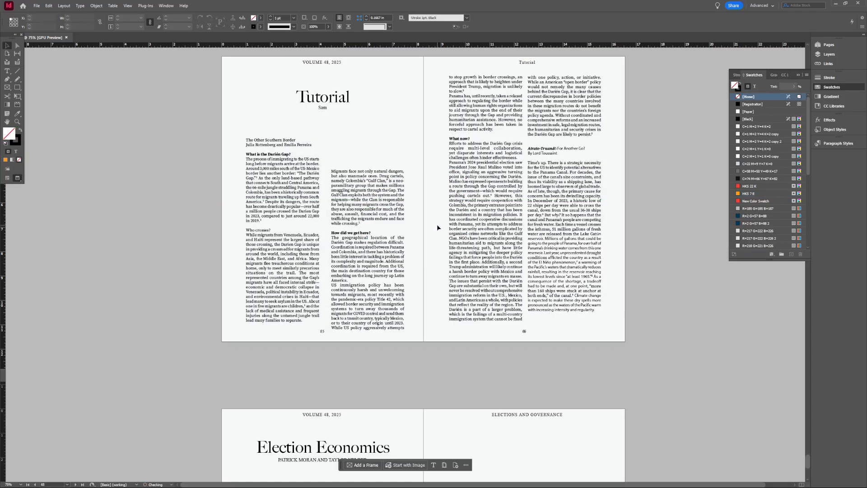
Step: Place image001 from Downloads at about 5.2 by 1.6 in above the first page's second text column, and nudge it toward the title
click(437, 224)
key(ctrl+d)
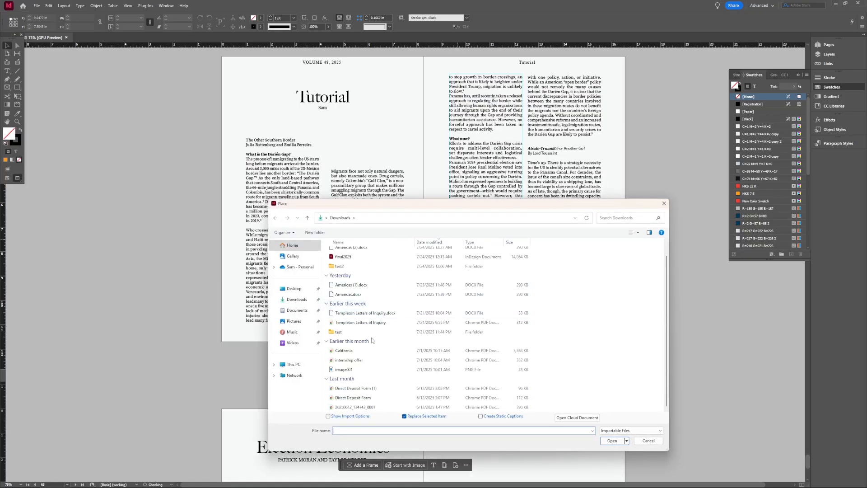
click(363, 369)
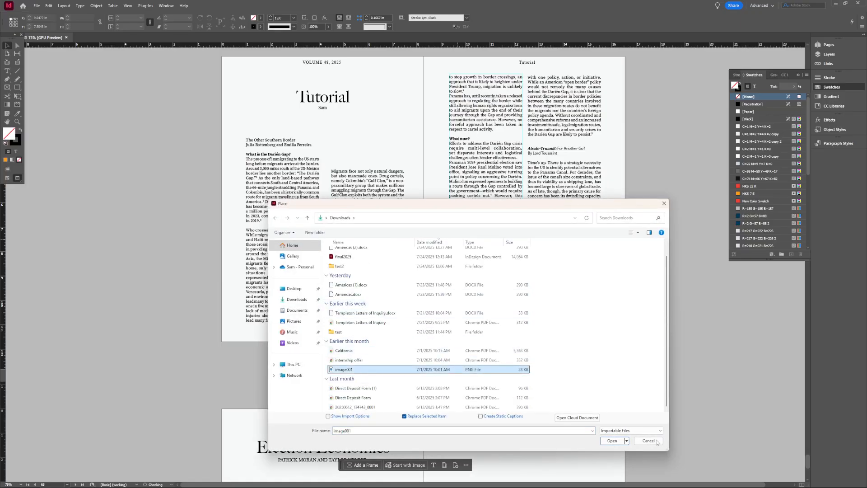
click(612, 441)
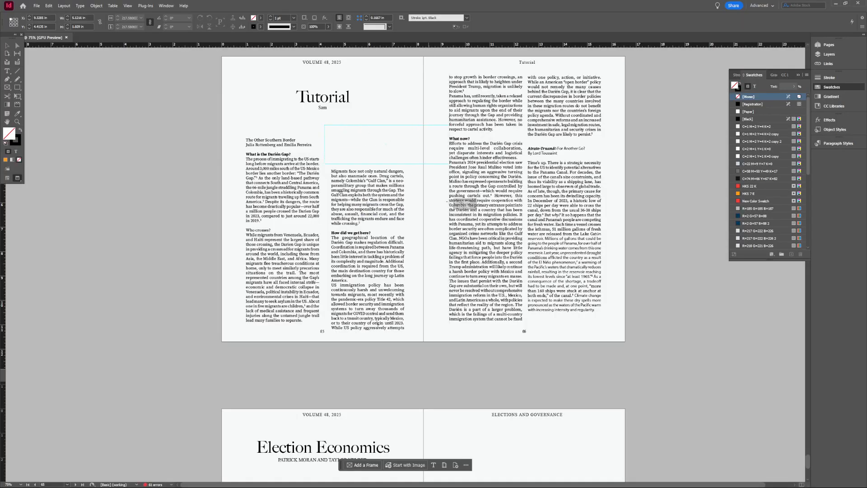
click(406, 145)
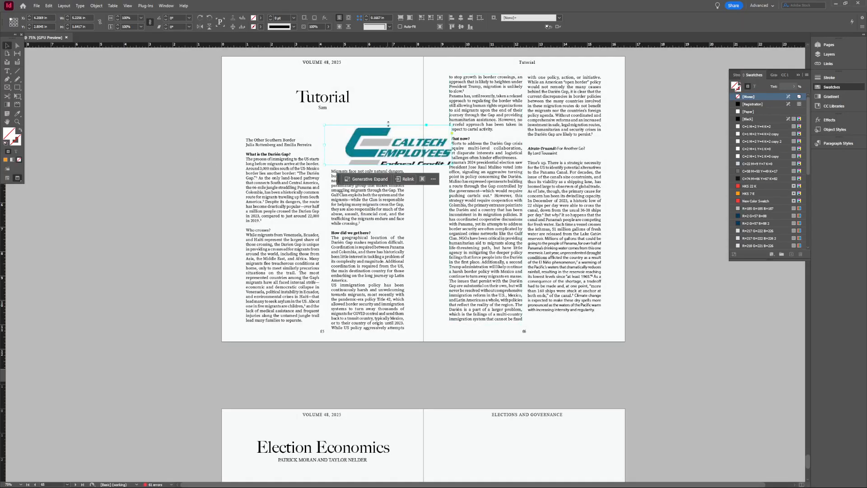
drag(414, 150, 395, 150)
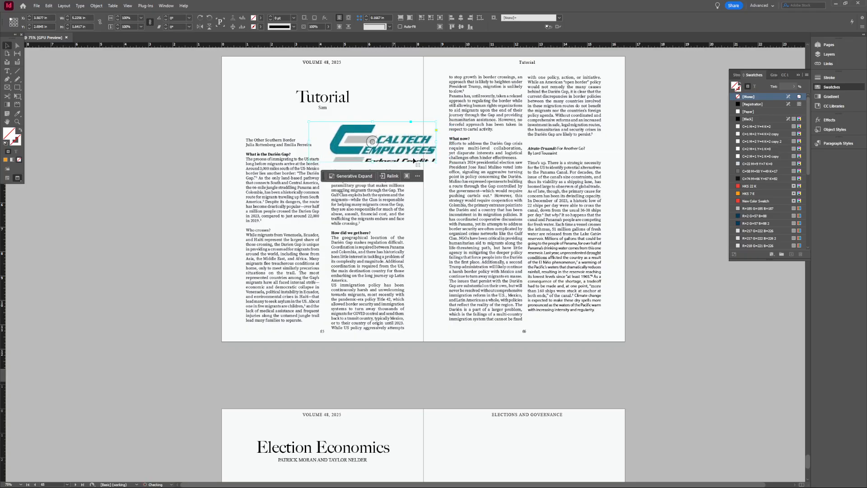
Step: Scale the placed logo image to 70% and reposition it just above the second text column
right_click(419, 139)
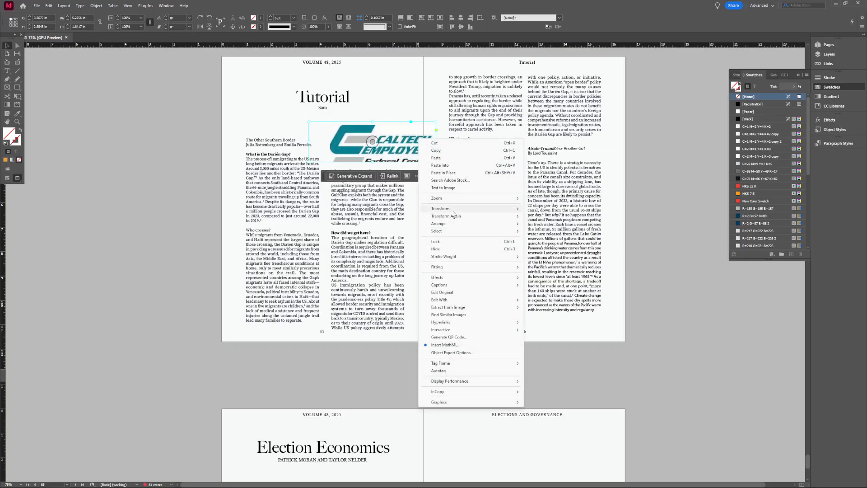
mouse_move(457, 209)
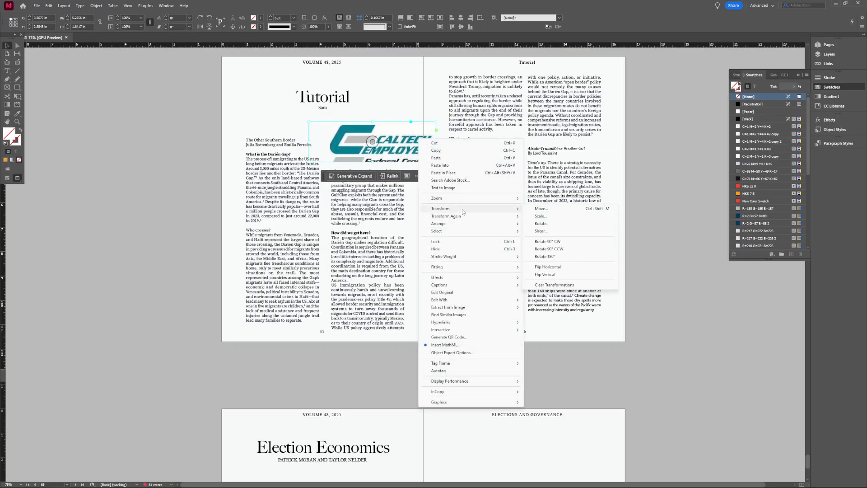
click(555, 217)
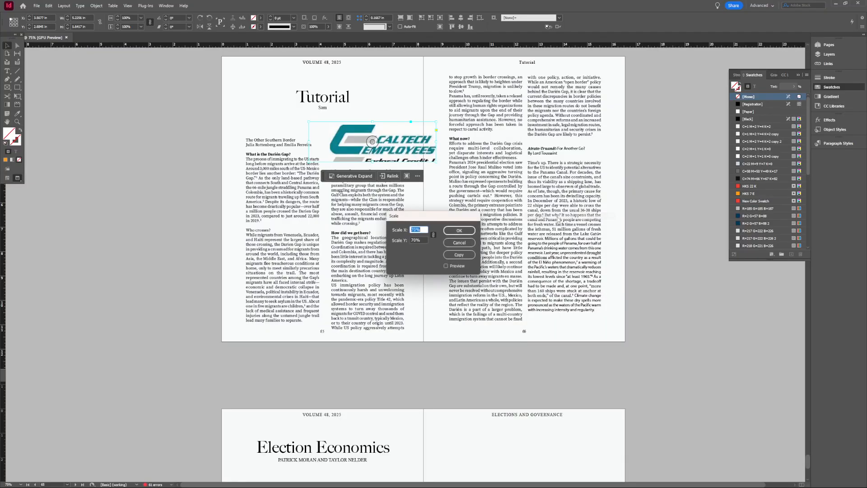
key(Return)
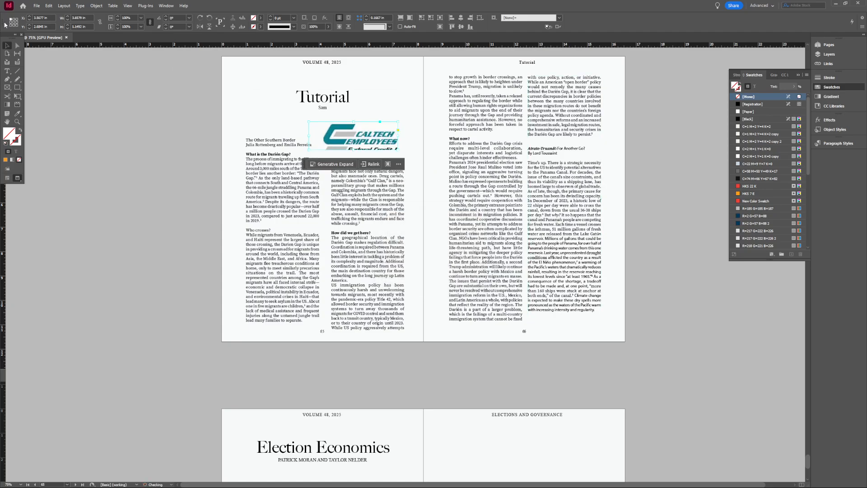
drag(375, 137, 392, 149)
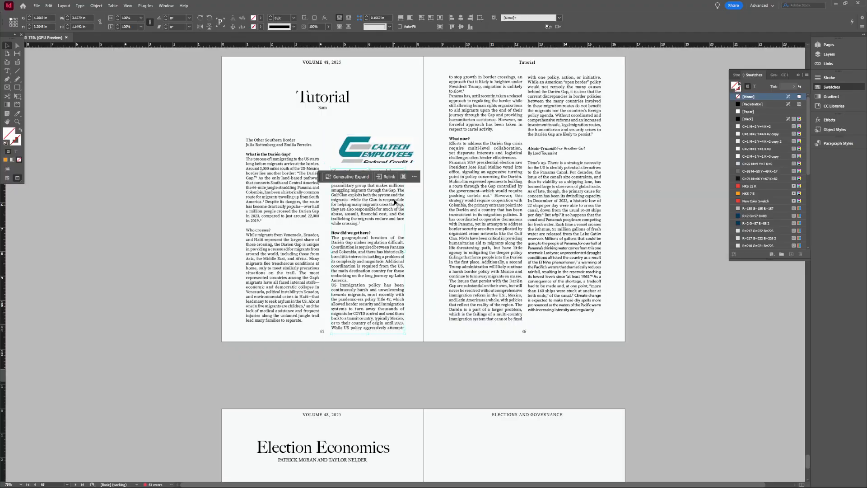
Step: Rotate the logo image by 20°, and turn it a further 90° clockwise
right_click(403, 153)
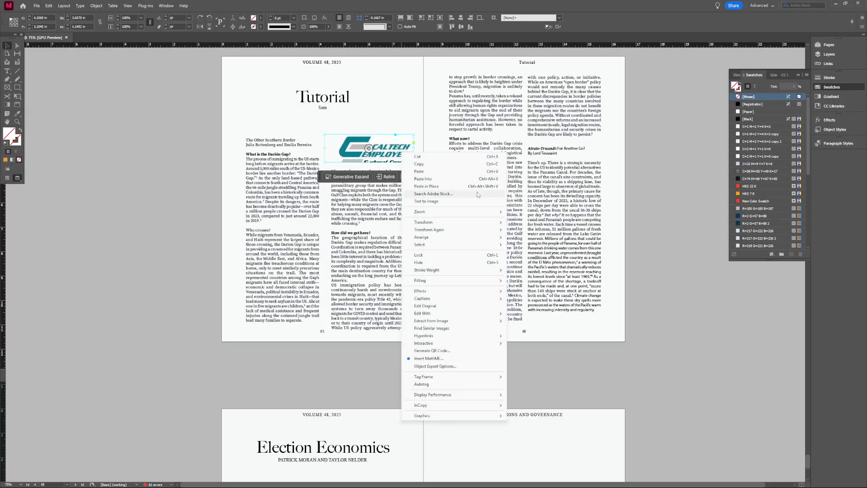
mouse_move(479, 222)
click(526, 236)
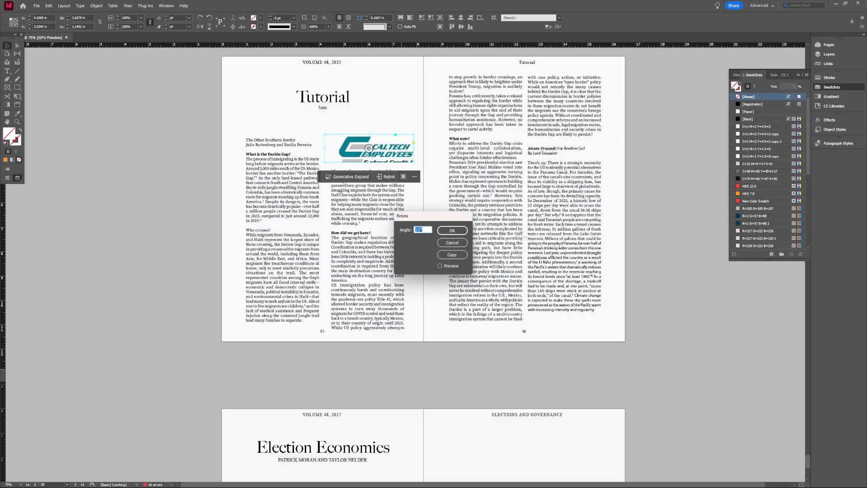
text(20)
key(Return)
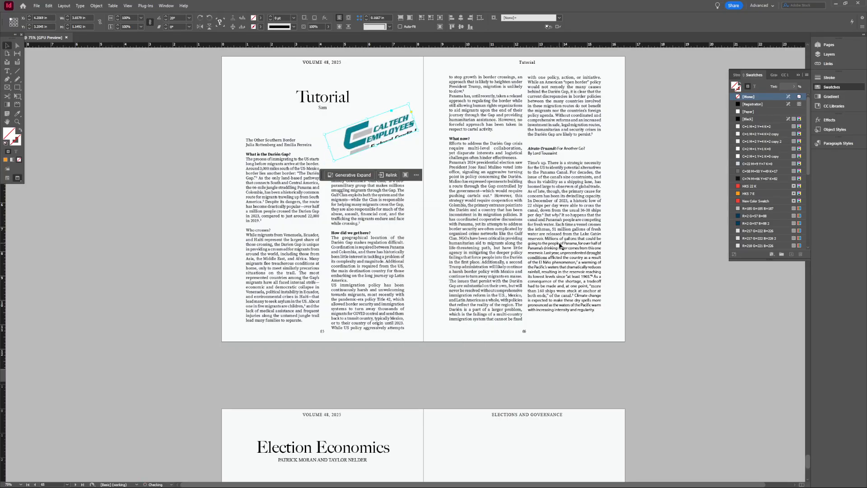
right_click(388, 131)
mouse_move(435, 199)
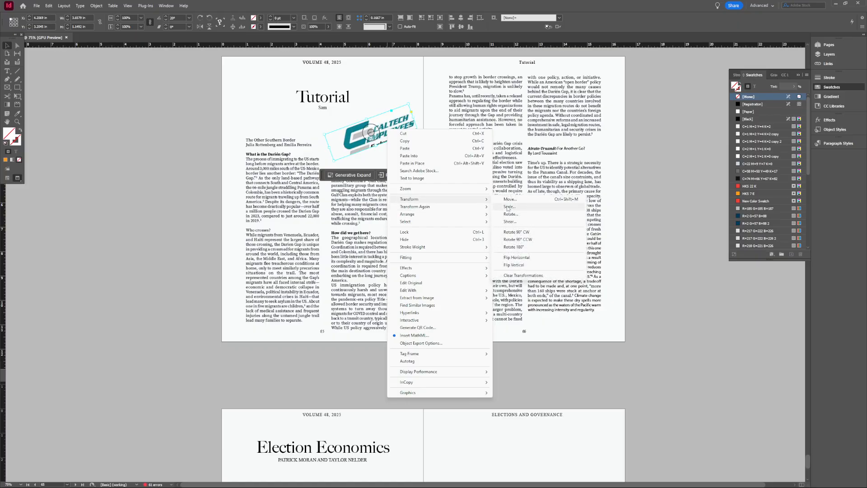
click(516, 231)
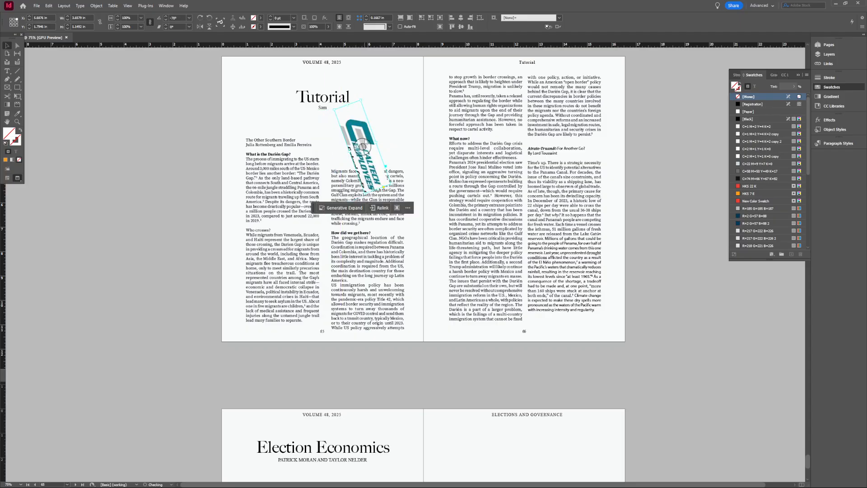
Step: Scale the rotated logo image to 140% and move it up over the gutter between the pages
right_click(365, 140)
mouse_move(414, 207)
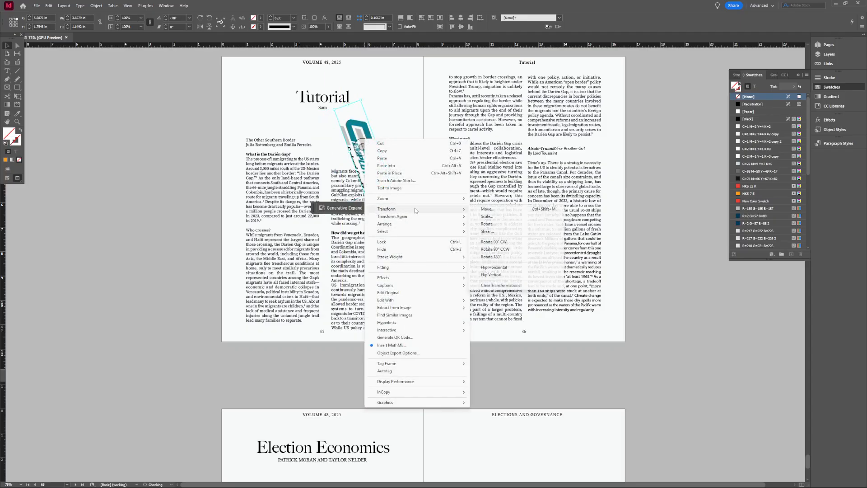
click(486, 216)
text(14)
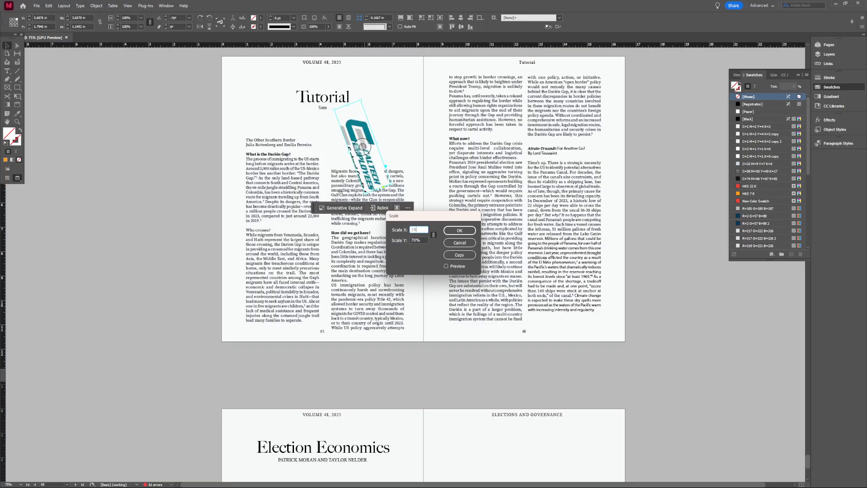
text(0)
key(Return)
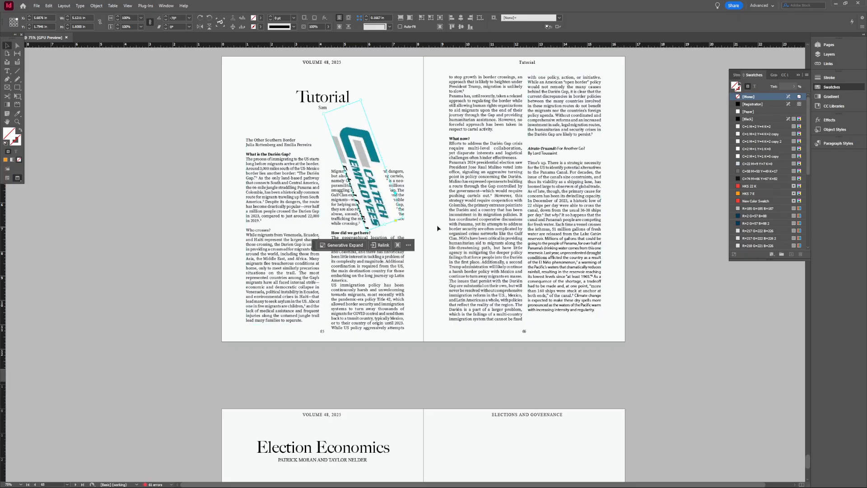
drag(372, 164, 394, 148)
drag(408, 195, 431, 196)
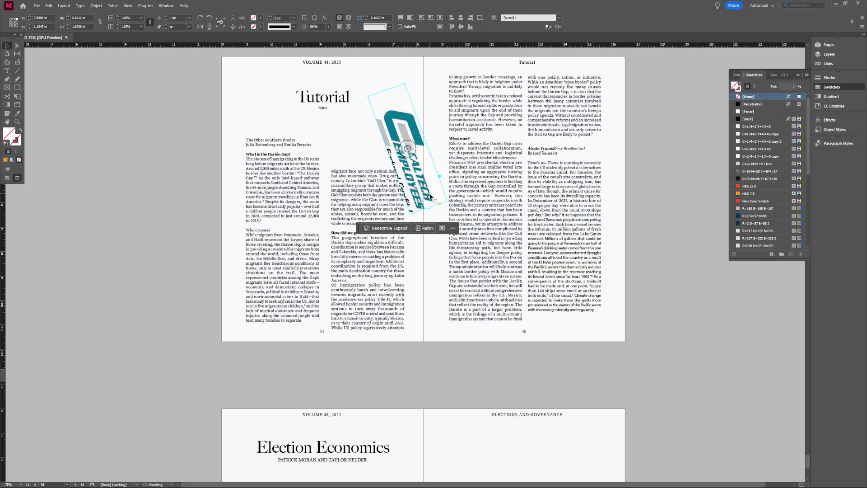
Step: Try to place image001 from Downloads while the rotated logo is still selected
key(ctrl+d)
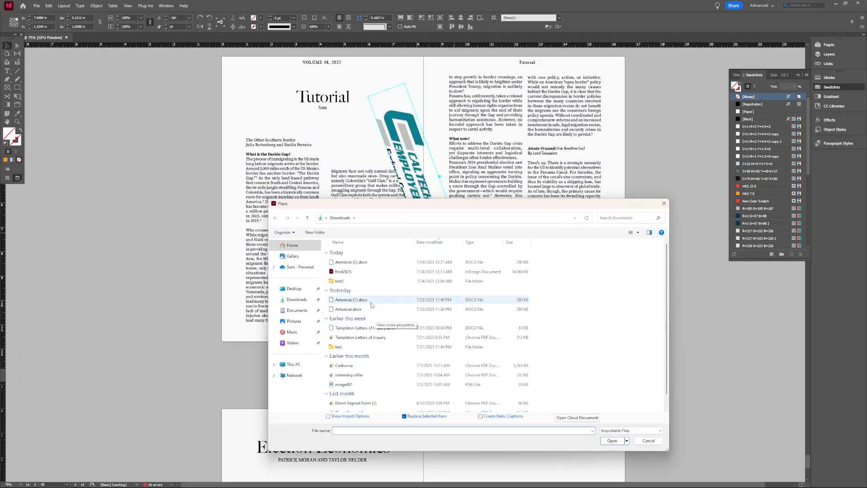
click(405, 384)
click(611, 440)
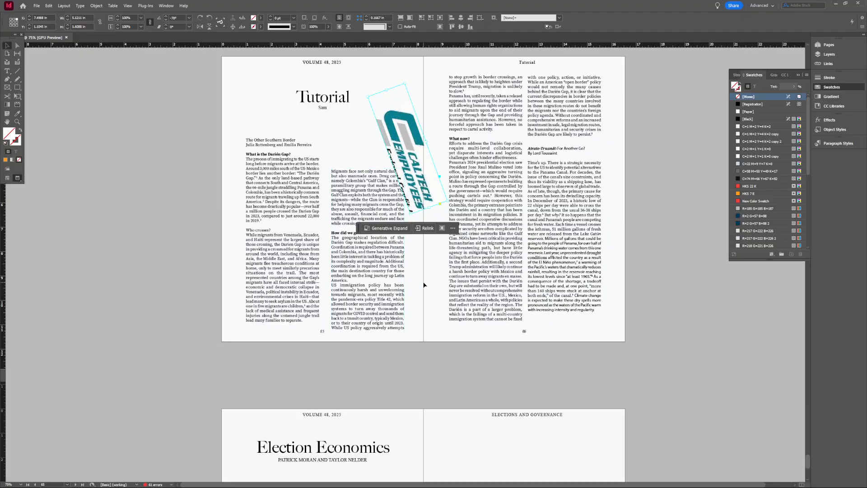
Step: With nothing selected, place a second image001 at about 4.5 by 1.4 in just below the rotated logo, across the gutter
click(424, 285)
key(ctrl+d)
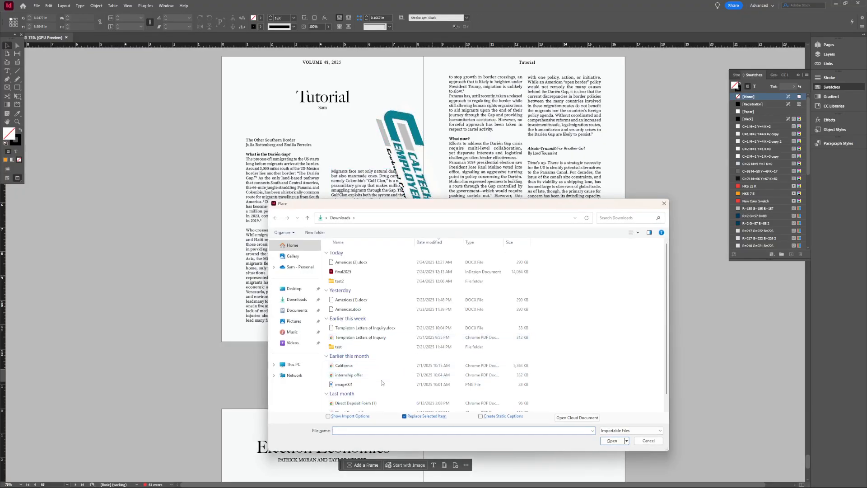
click(381, 384)
click(612, 440)
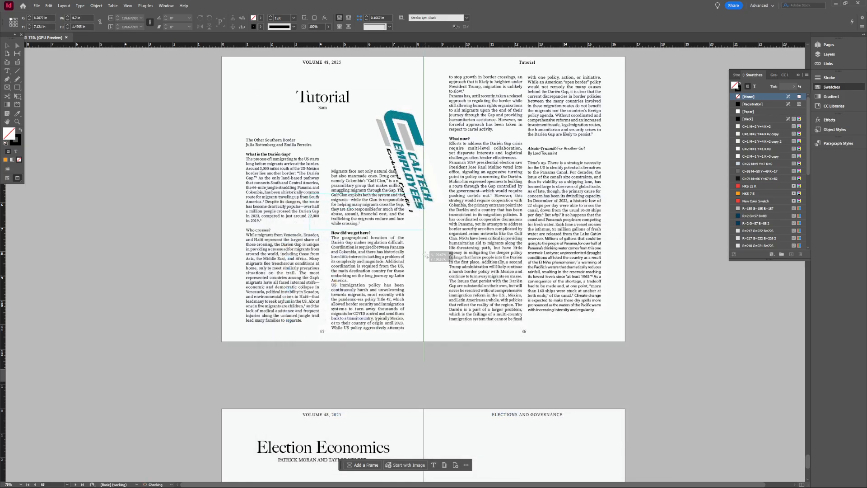
mouse_move(425, 256)
mouse_down()
mouse_move(406, 247)
mouse_move(419, 255)
mouse_up()
drag(395, 204, 426, 235)
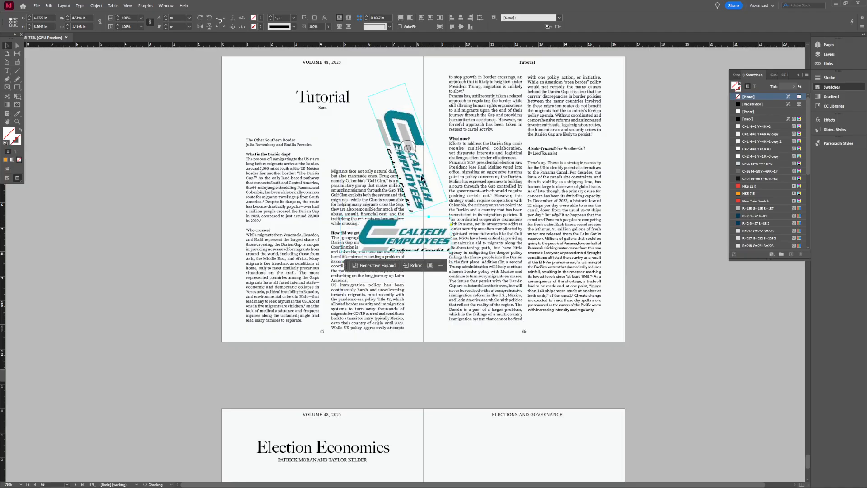
Step: Move the horizontal logo up above the second text column so that it overlaps the rotated logo
click(421, 184)
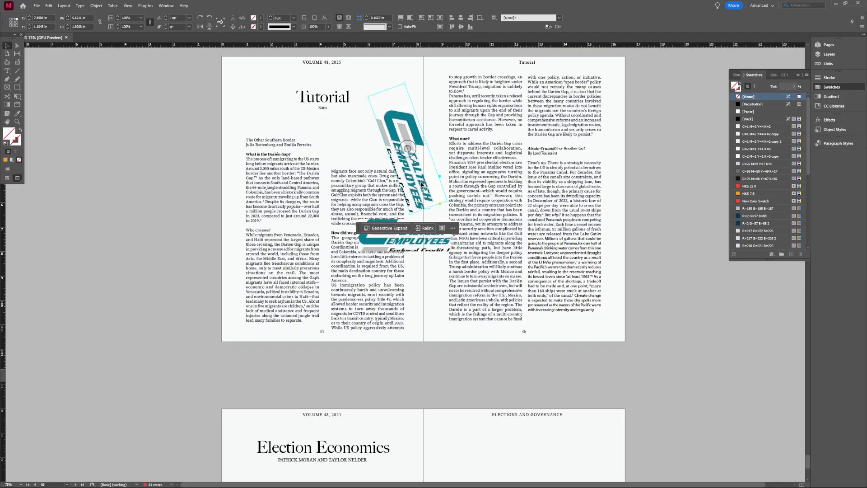
click(433, 241)
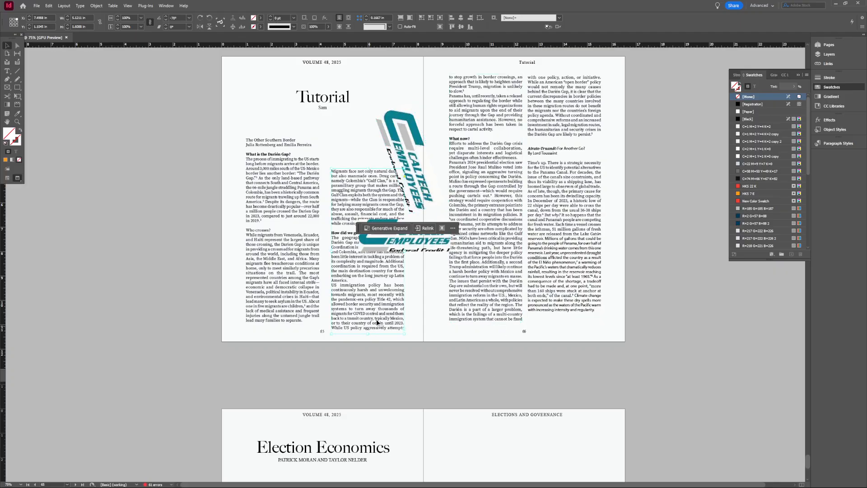
right_click(433, 241)
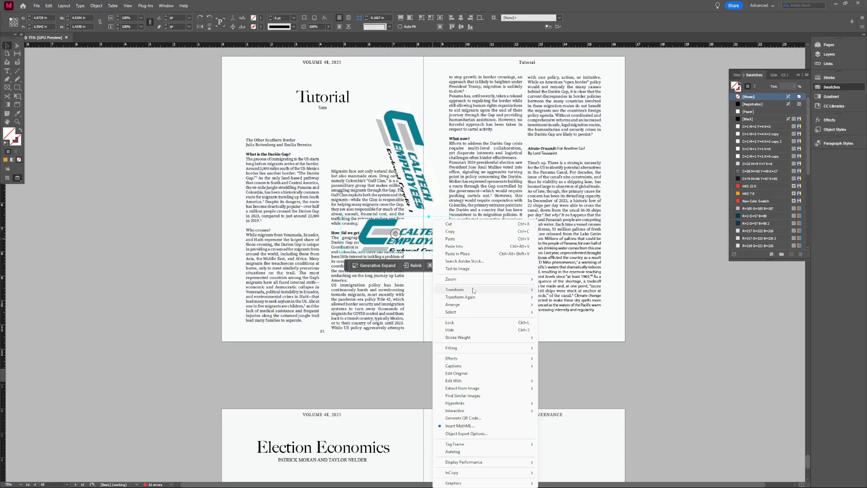
mouse_move(473, 290)
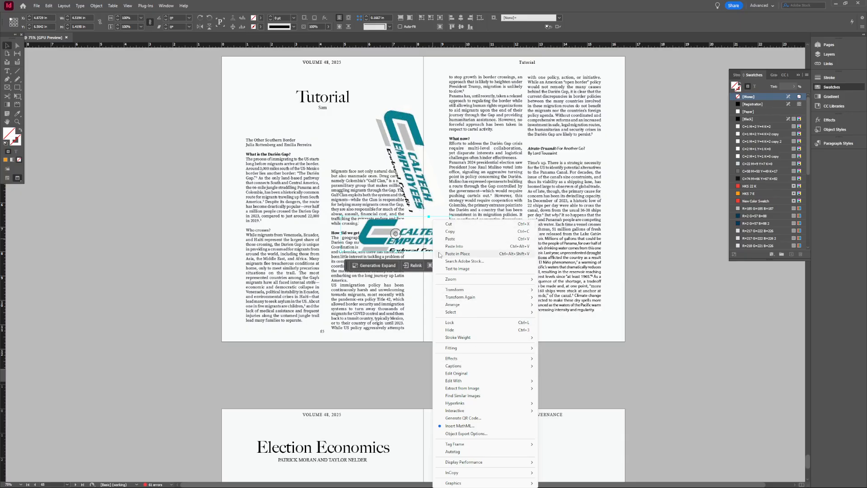
click(420, 242)
drag(421, 242, 405, 148)
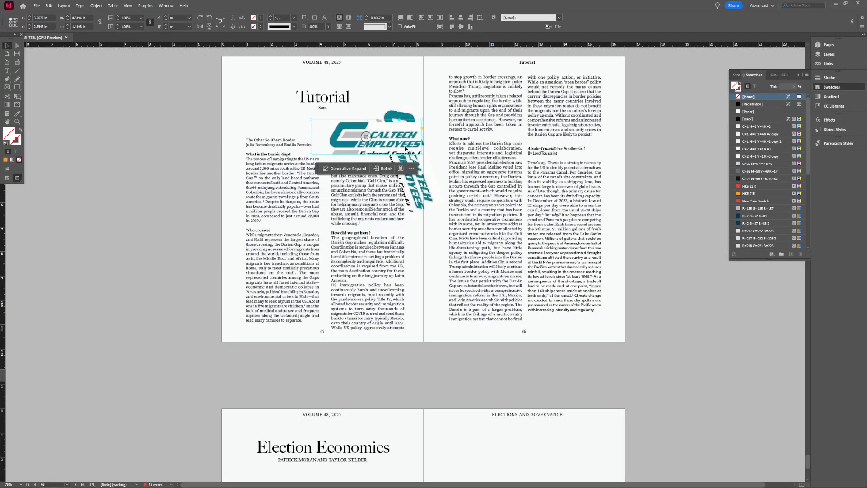
Step: Move the rotated logo down along the gutter, below the horizontal logo
drag(435, 197, 444, 222)
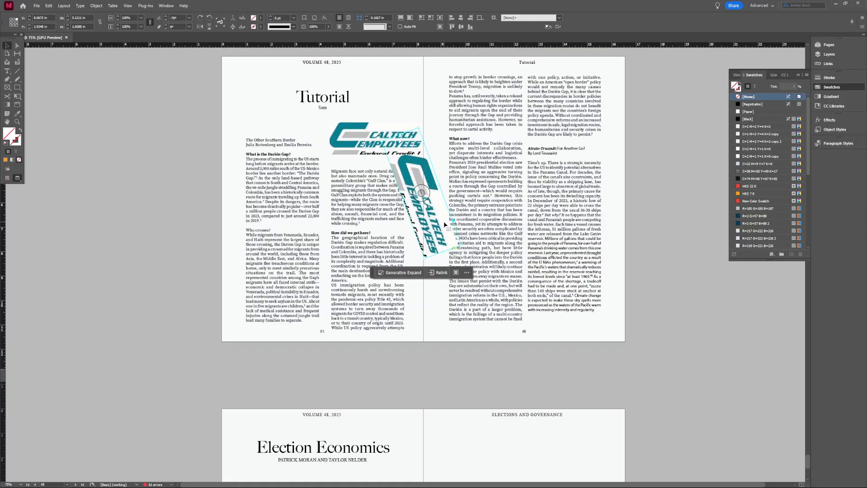
key(backslash)
click(7, 45)
drag(443, 226, 445, 244)
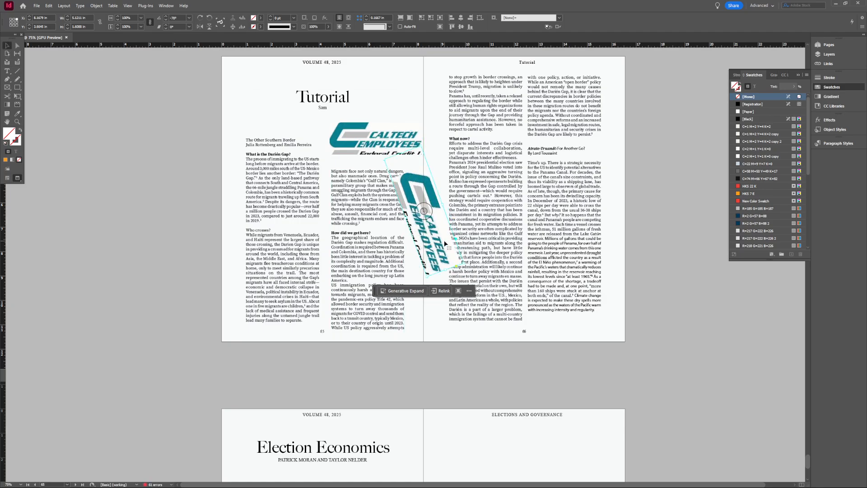
Step: Delete the rotated logo and extend the top edge of the left page's second text column upward, making the frame about 6.97 in tall
key(Delete)
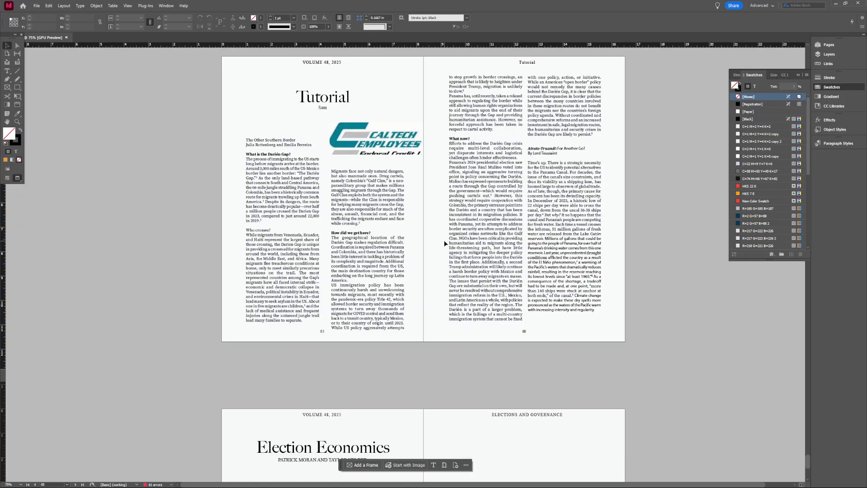
click(382, 209)
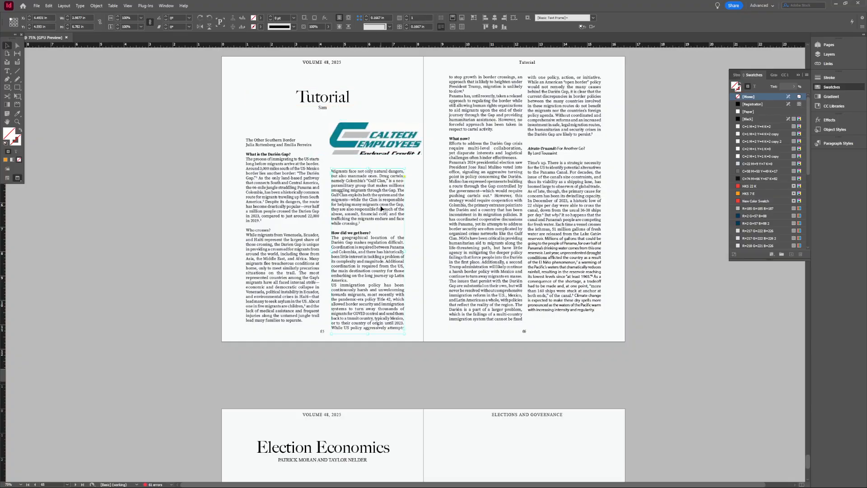
double_click(381, 205)
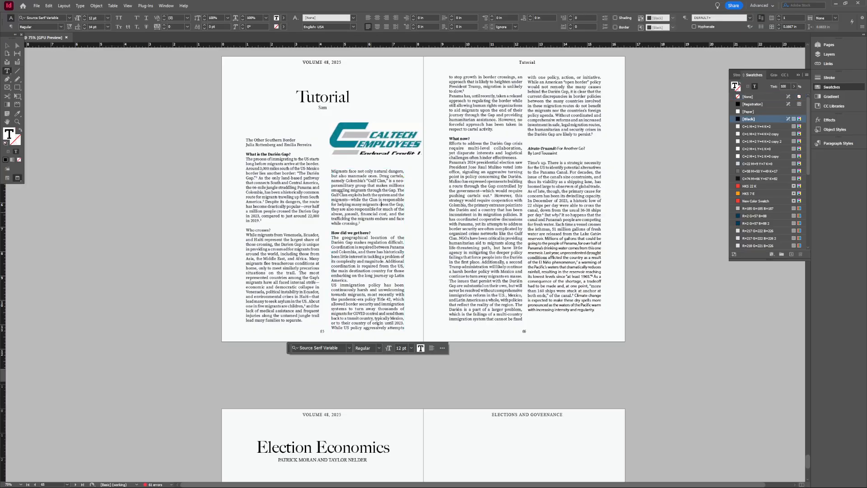
click(7, 45)
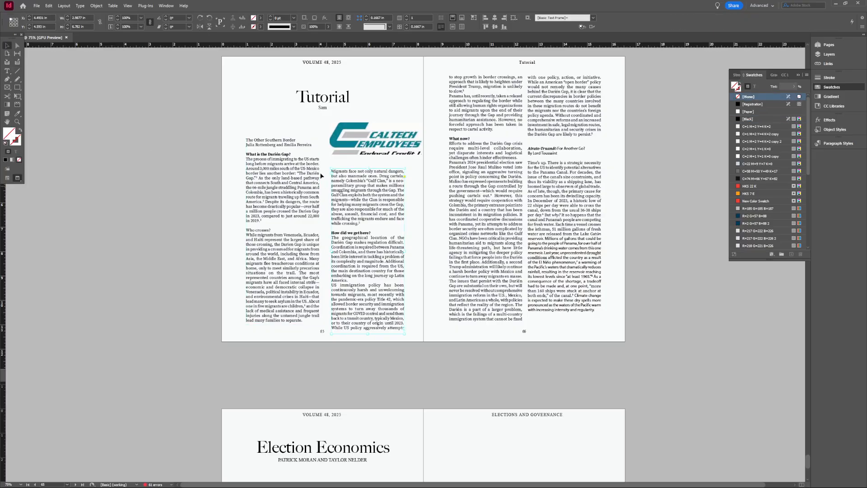
drag(368, 168, 369, 164)
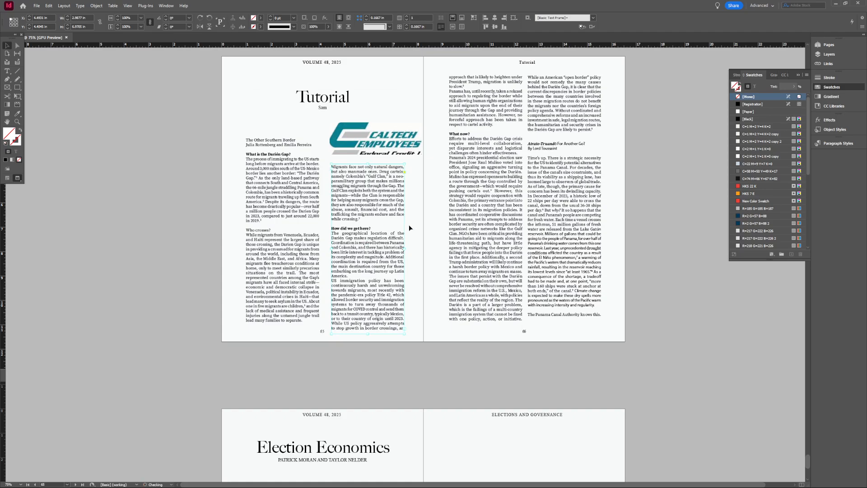
Step: Examine the empty text frames on the Election Economics spread as a reference for column placement
scroll(607, 324, down, 6)
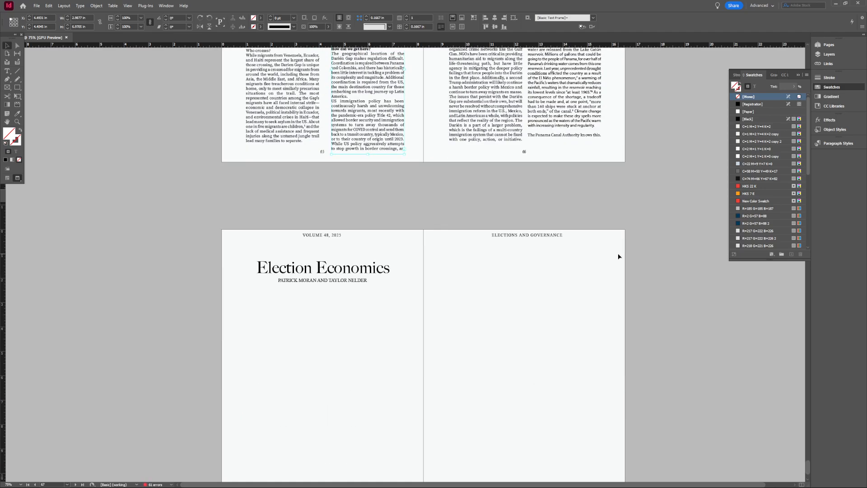
scroll(605, 267, up, 4)
scroll(421, 268, down, 3)
click(301, 321)
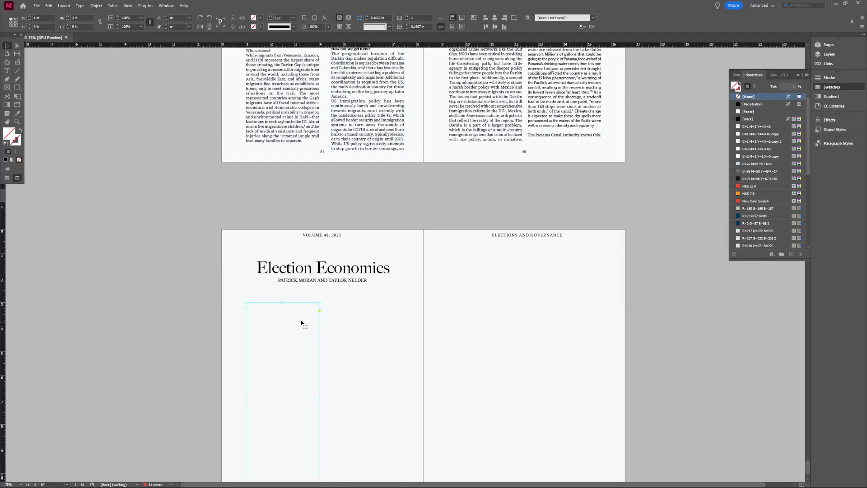
click(342, 331)
scroll(425, 276, down, 2)
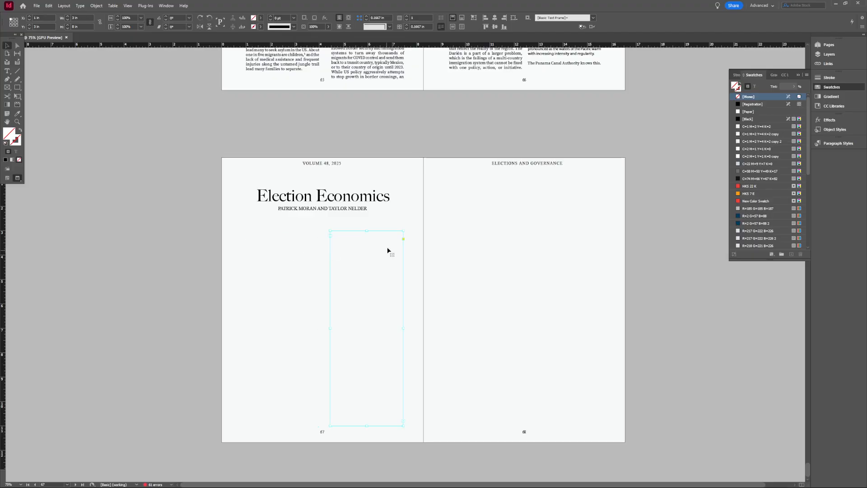
click(303, 273)
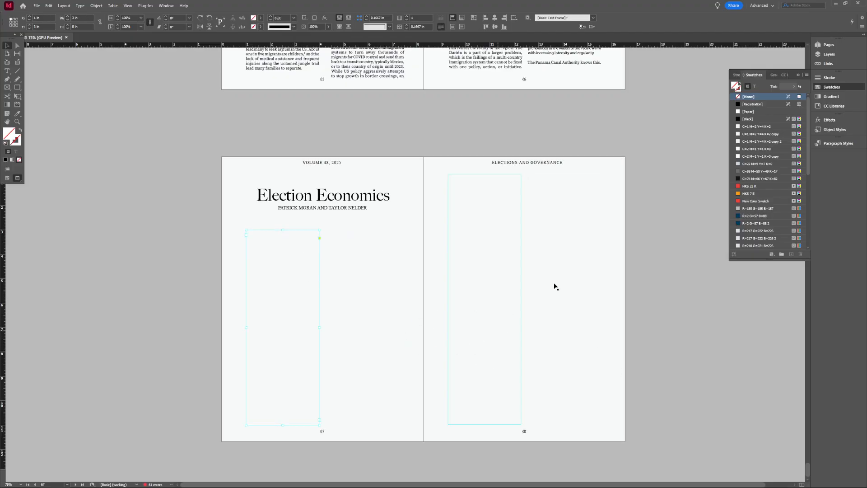
Step: Collapse the Swatches panel and extend the bottom edge of the Tutorial spread's first text column, making the frame about 8 in tall
click(798, 75)
scroll(557, 266, up, 5)
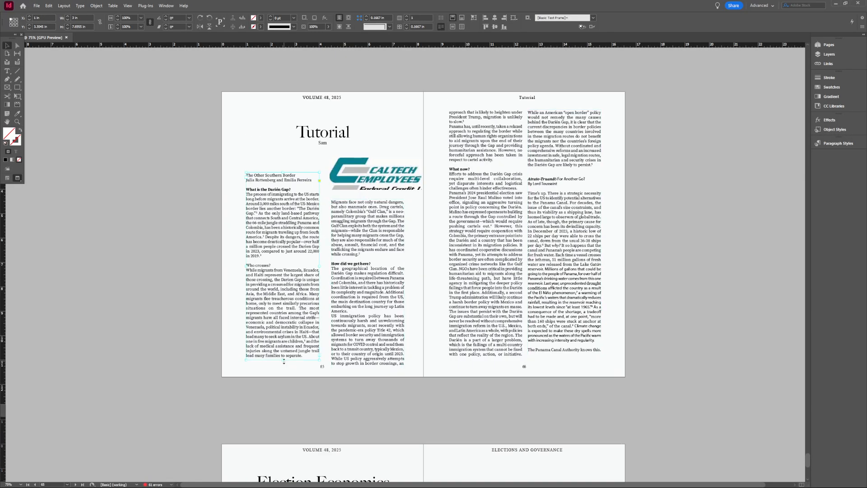
drag(283, 367, 285, 369)
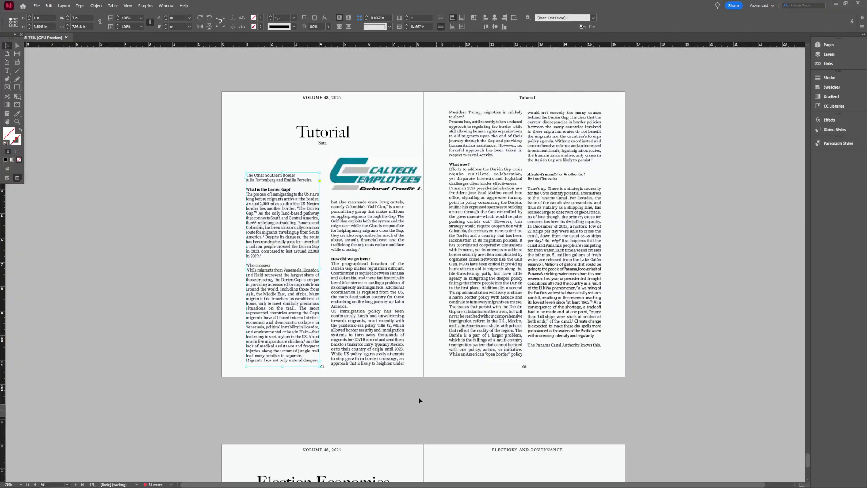
Step: Nudge the left page's second text column up to a Y position of about 4.35 in
click(359, 364)
key(Up)
key(Up)
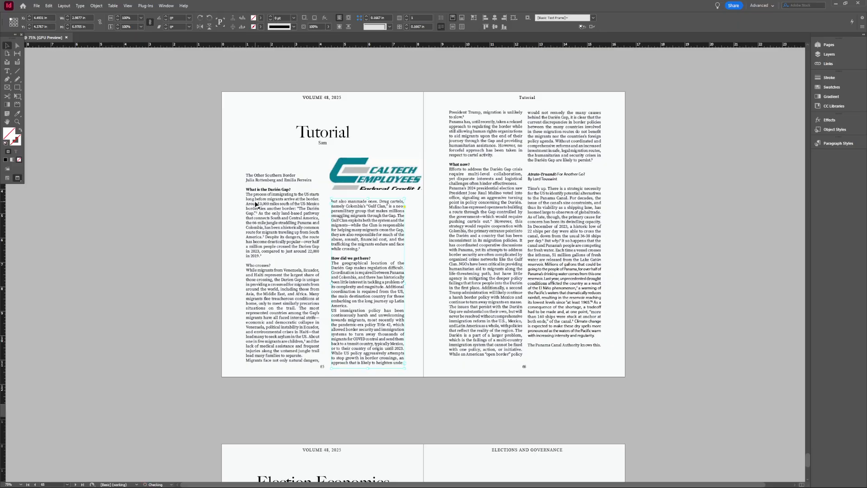
key(Up)
key(Up)
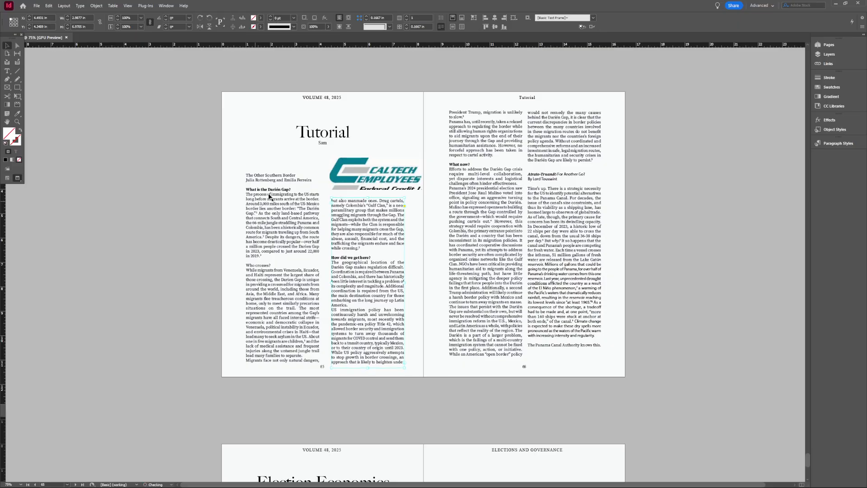
Step: Extend the bottom edge of the right page's first text column, making the frame about 10.5 in tall
click(493, 359)
drag(486, 361, 486, 365)
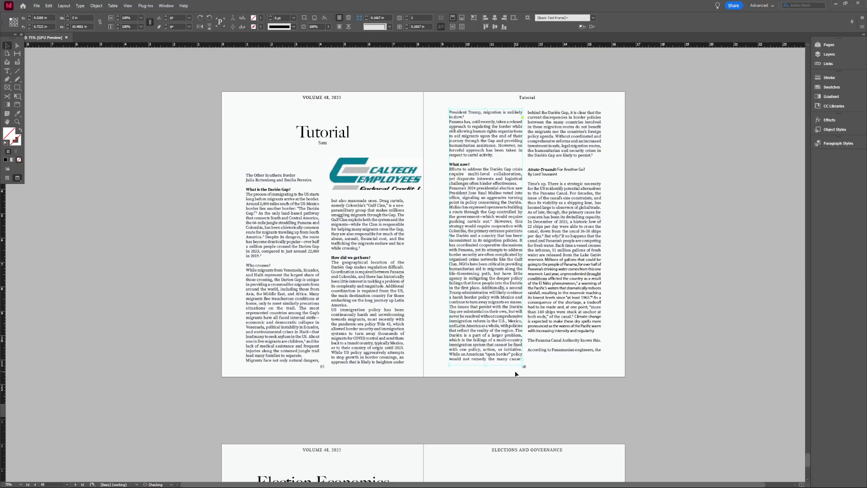
click(516, 374)
click(496, 360)
click(656, 203)
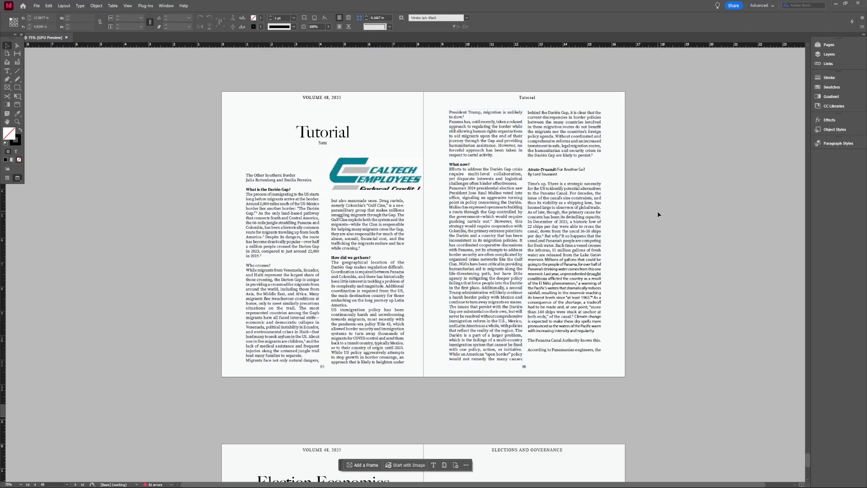
click(576, 344)
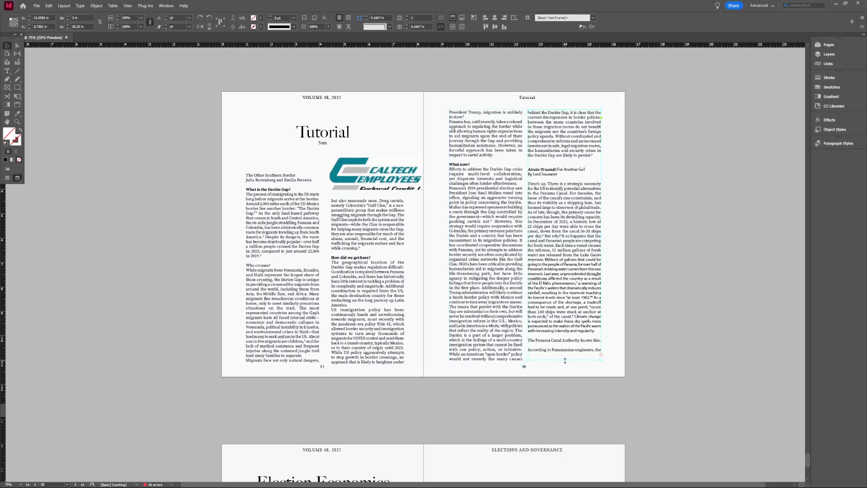
click(569, 380)
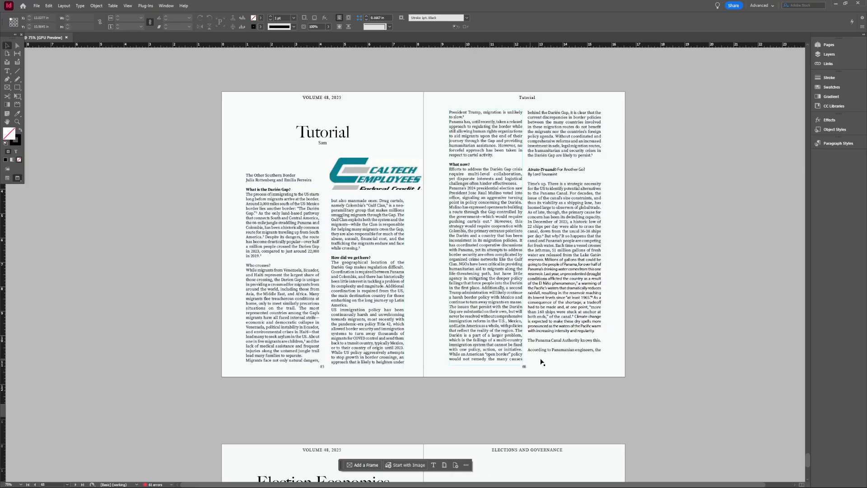
Step: Nudge the right page's first text column down to a Y position of about 0.86 in
click(520, 358)
key(Down)
key(Down)
key(Down)
key(Down)
key(Down)
key(Down)
key(Down)
key(Down)
key(Down)
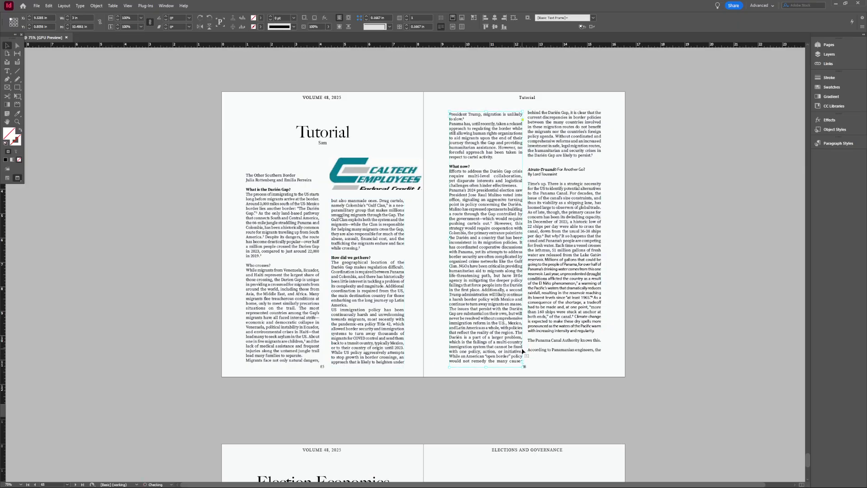
key(Down)
click(582, 348)
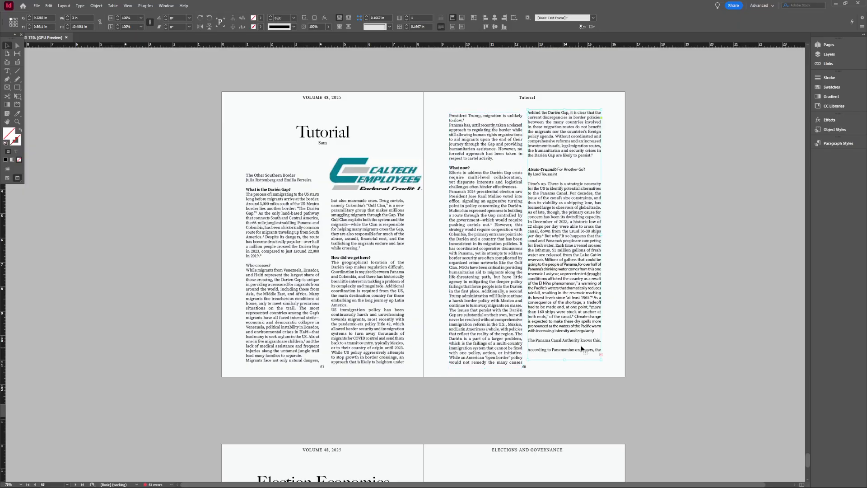
click(370, 389)
Step: Compare where the text columns end on the Austerity's Efficiency Paradox spread and on the Tutorial spread
scroll(443, 379, down, 3)
scroll(445, 271, up, 14)
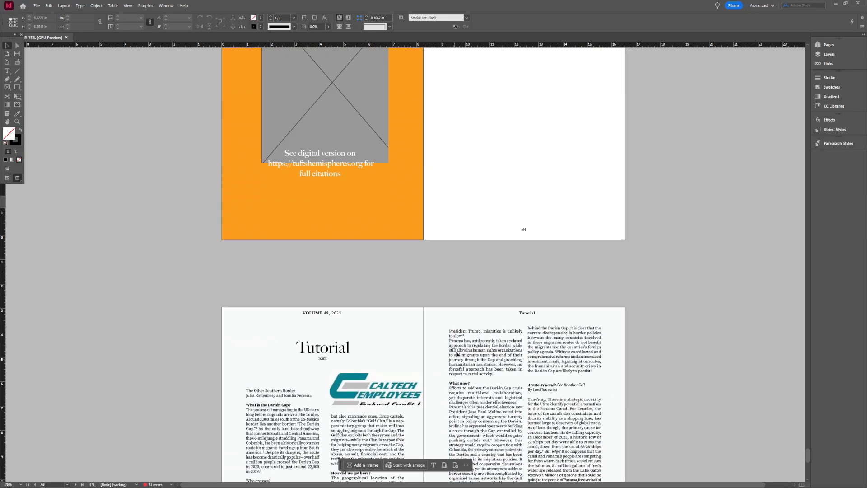
scroll(450, 164, up, 5)
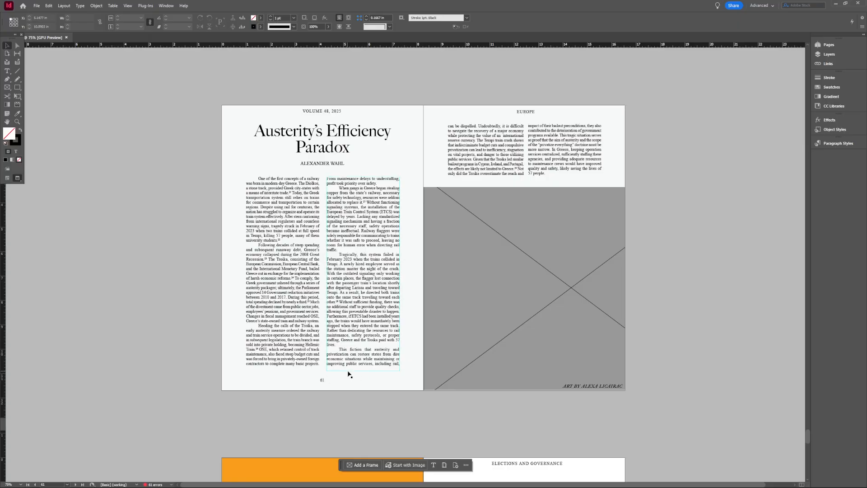
mouse_move(320, 372)
mouse_down()
mouse_move(280, 365)
mouse_move(352, 366)
mouse_move(315, 369)
mouse_up()
click(309, 392)
key(ctrl+z)
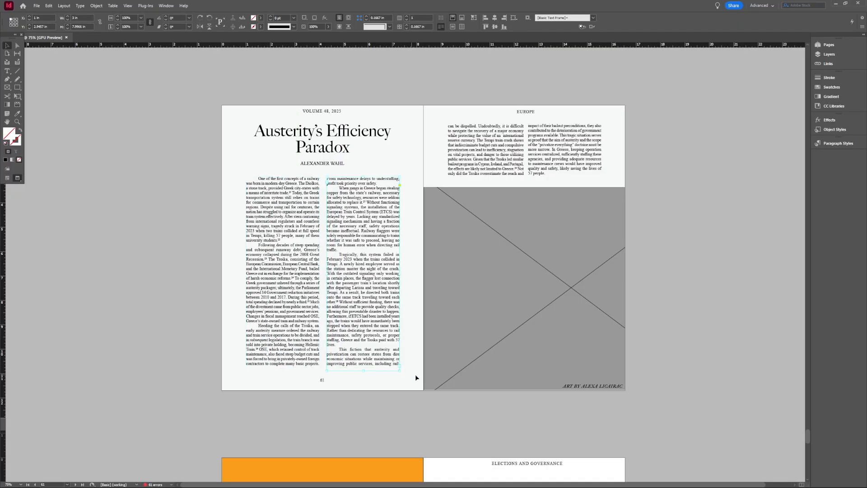
click(415, 372)
drag(405, 373, 574, 370)
scroll(592, 364, down, 15)
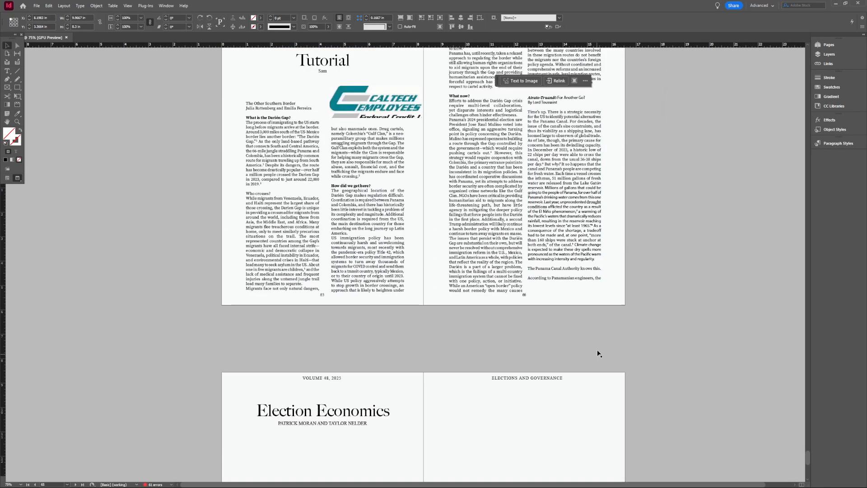
click(441, 283)
drag(330, 264, 557, 258)
scroll(556, 297, up, 3)
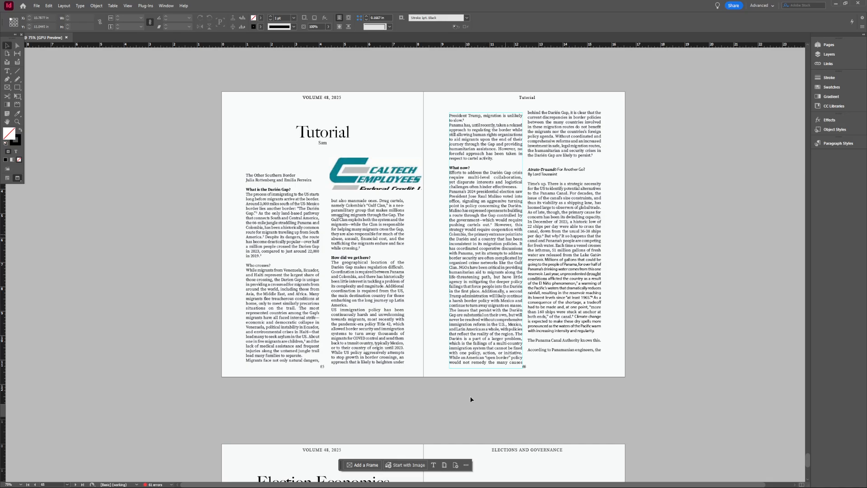
click(571, 401)
Step: Nudge the right page's first text column toward the gutter to an X position of about 9.08 in
click(461, 260)
key(Left)
key(Left)
key(Left)
key(Left)
key(Left)
key(Left)
key(Left)
key(Left)
key(Left)
key(Left)
key(Left)
key(Left)
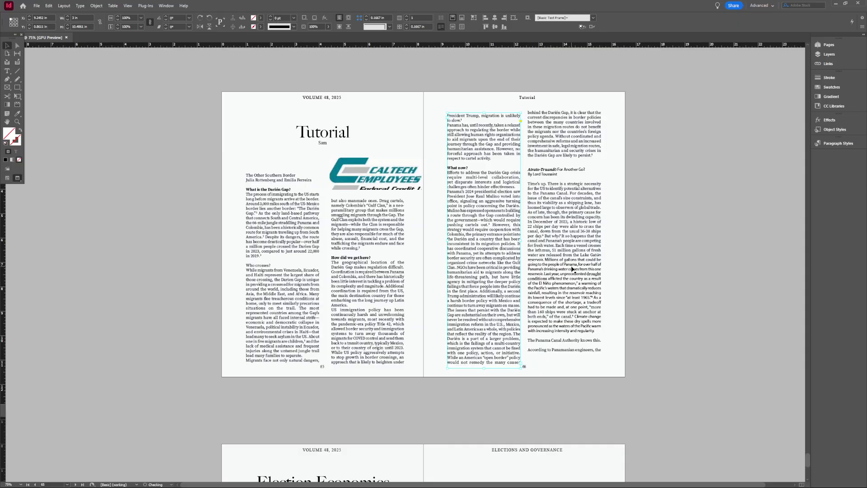
key(Left)
key(Left)
key(Left)
key(Left)
key(Left)
key(Left)
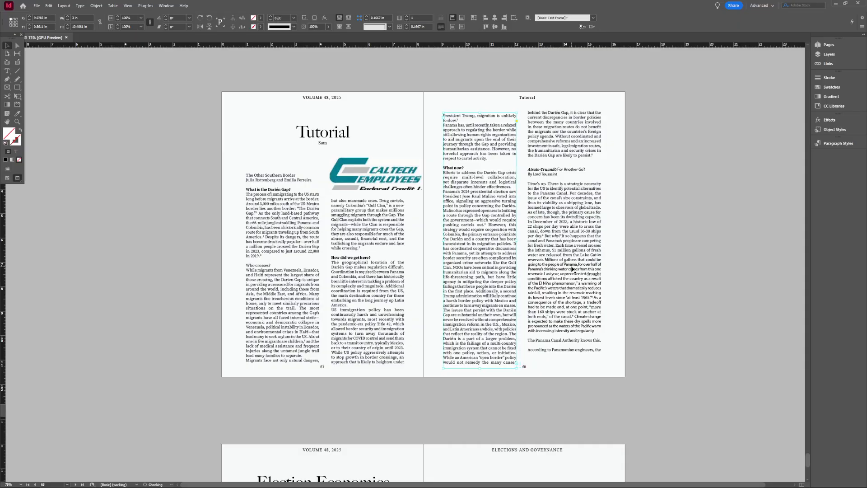
Step: Nudge the right page's second text column slightly to the left
click(574, 267)
key(Left)
key(Left)
key(Left)
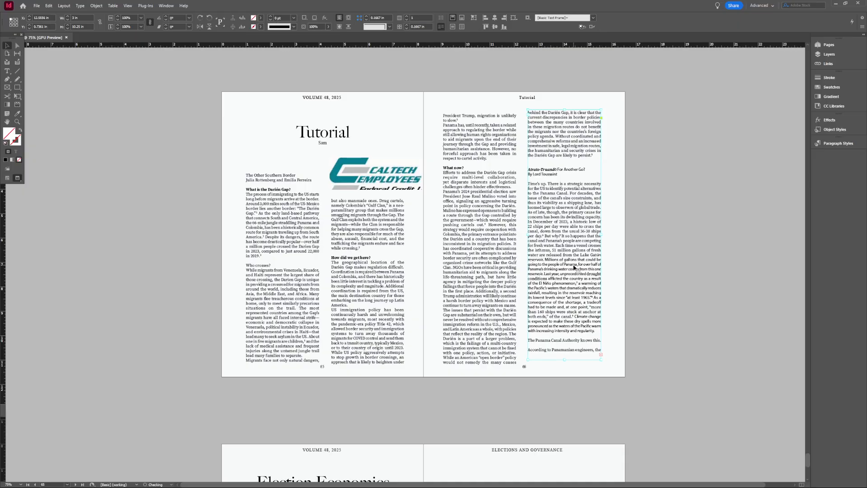
click(592, 387)
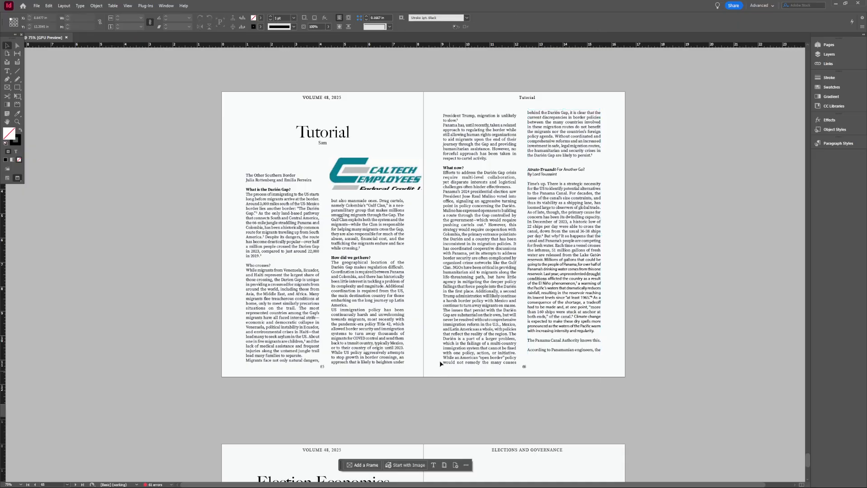
Step: Move the right page's second text column down slightly so its top lines up with the first column's
drag(399, 404, 502, 285)
scroll(470, 327, up, 2)
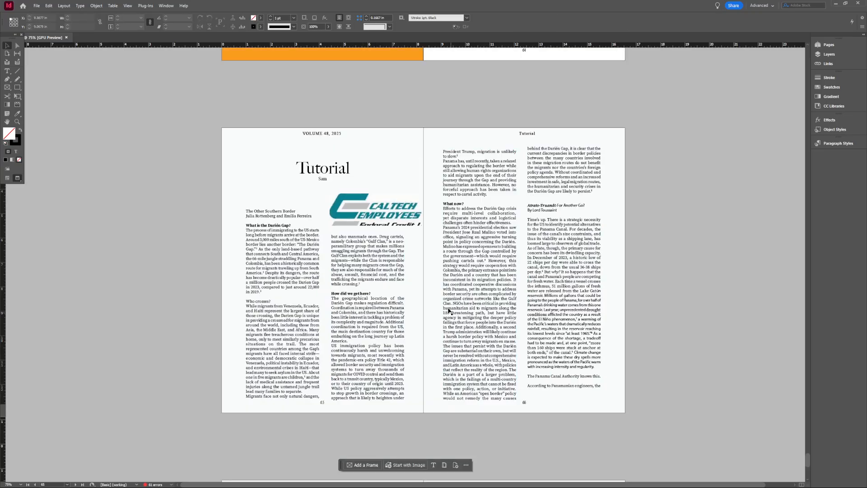
scroll(460, 293, down, 2)
click(567, 175)
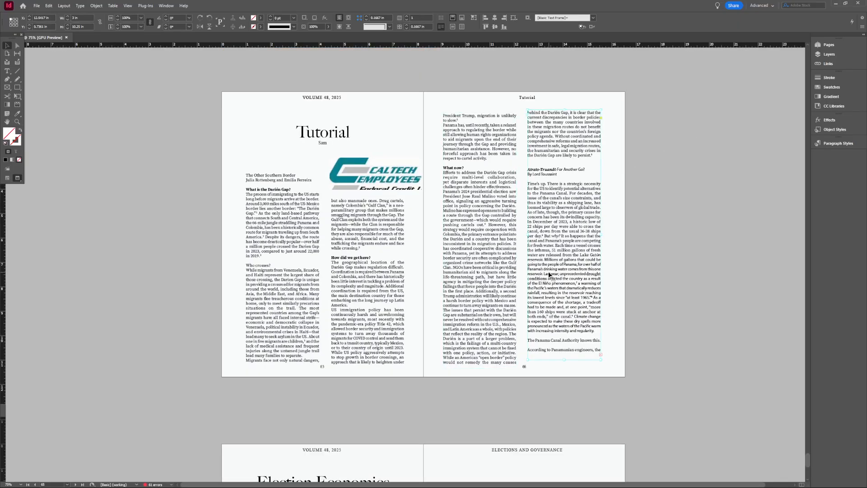
drag(550, 272, 549, 275)
click(609, 243)
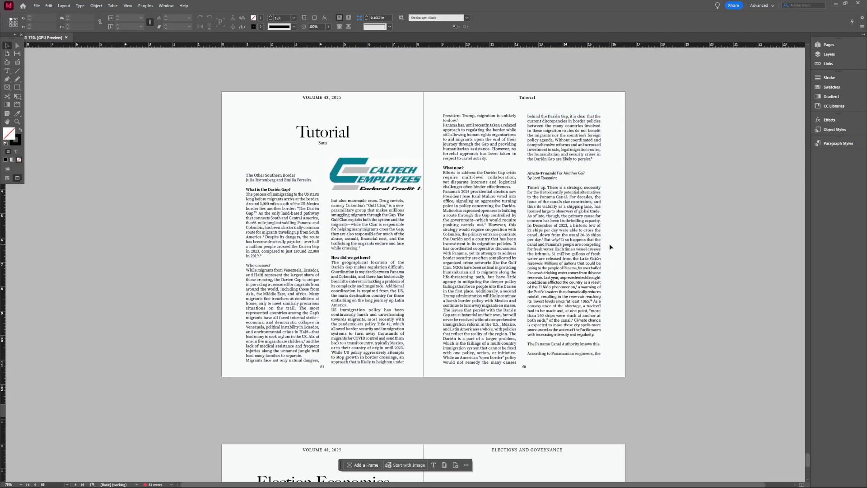
Step: Examine the column and image frame layout on the Propaganda and Power Plays and Ask the Experts spreads
scroll(609, 248, up, 20)
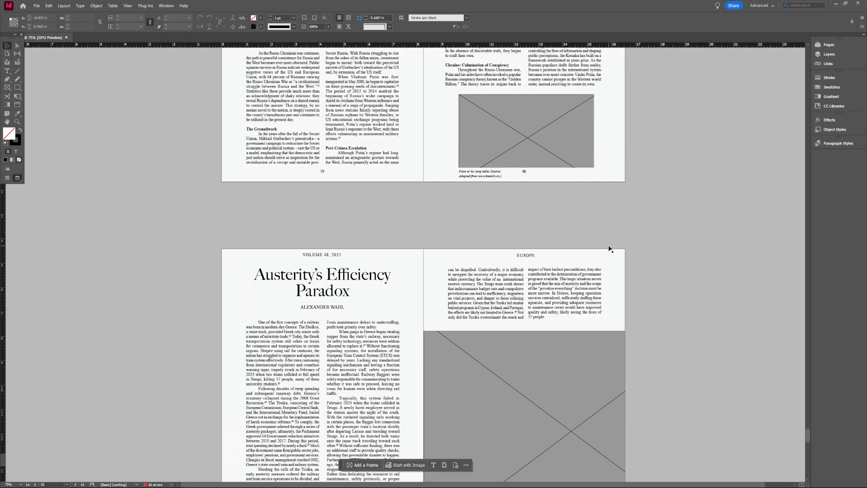
scroll(606, 245, up, 4)
scroll(573, 258, down, 1)
right_click(448, 347)
click(331, 315)
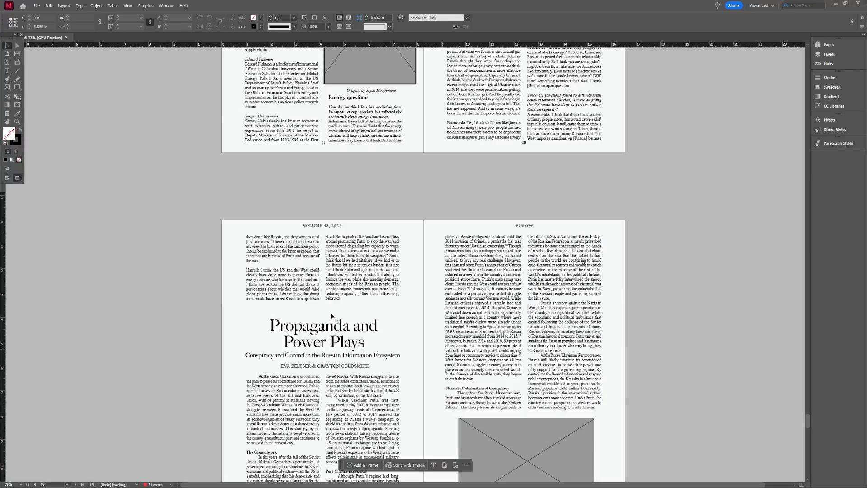
scroll(326, 367, down, 2)
click(321, 371)
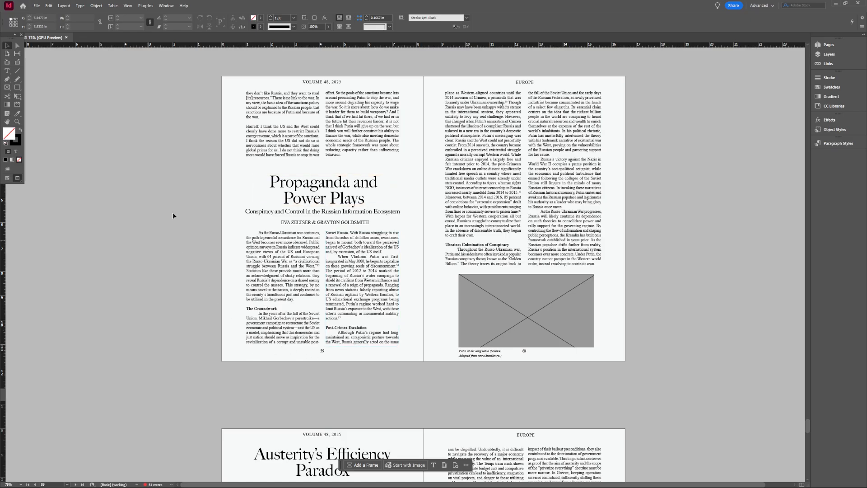
scroll(311, 280, up, 5)
scroll(333, 297, up, 7)
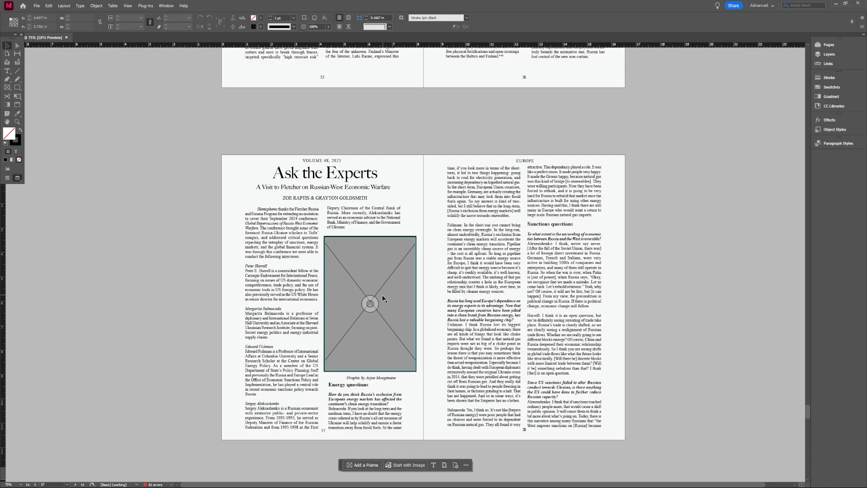
Step: Examine the column and image frame layouts on the Europe and Americas spreads, from Ask the Experts back to The Other Southern Border
scroll(471, 284, up, 4)
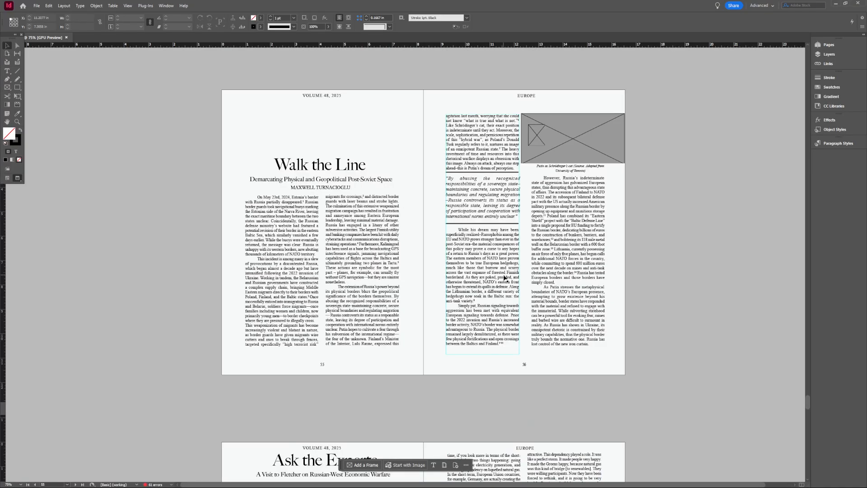
scroll(627, 278, down, 20)
scroll(626, 279, up, 14)
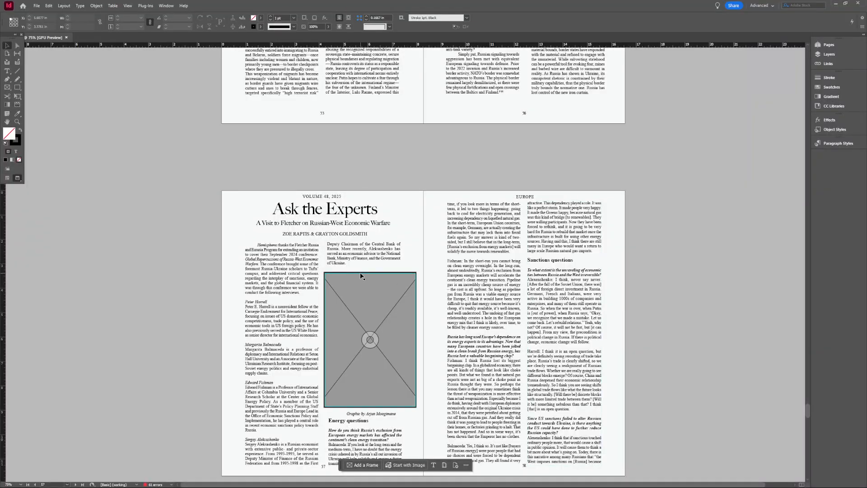
scroll(452, 298, up, 7)
scroll(416, 316, up, 15)
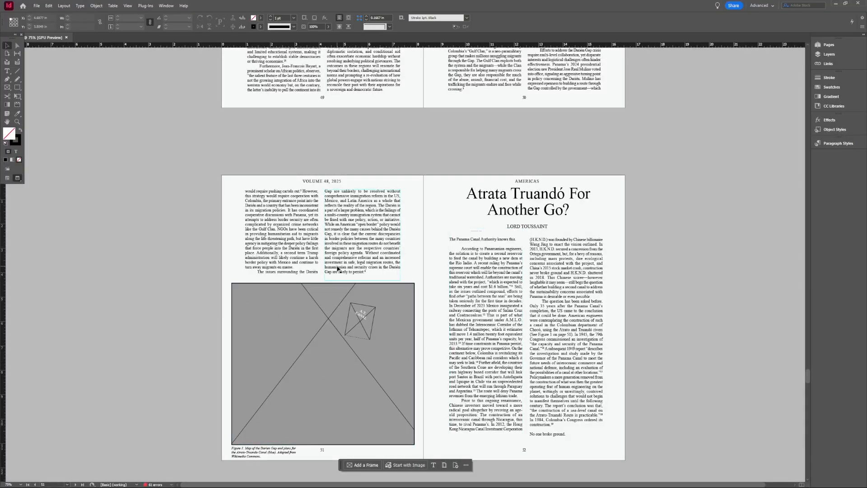
scroll(339, 269, up, 4)
scroll(339, 270, up, 4)
Step: Extend both text columns on the page facing The Other Southern Border upward to just below the Volume 48 header
click(361, 273)
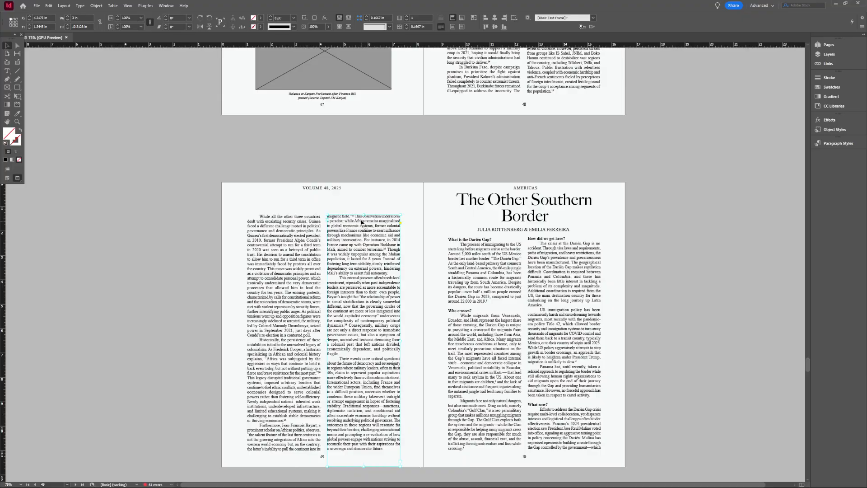
drag(364, 215, 364, 194)
click(287, 226)
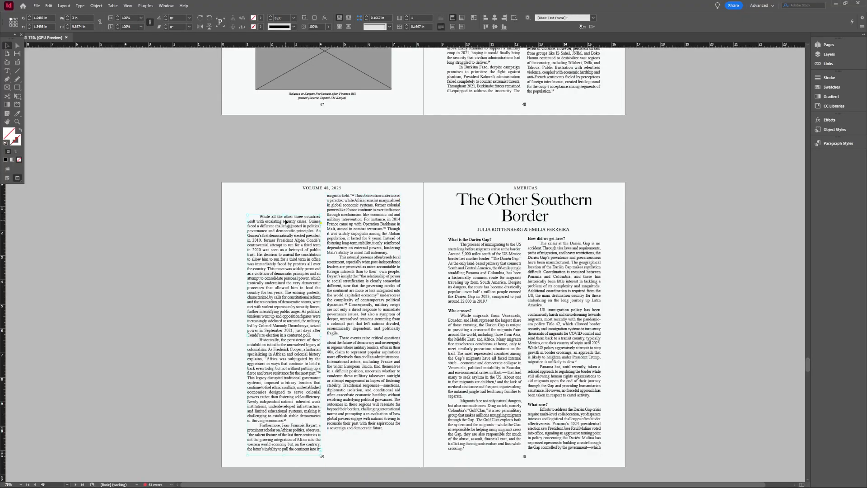
drag(284, 214, 284, 190)
click(678, 256)
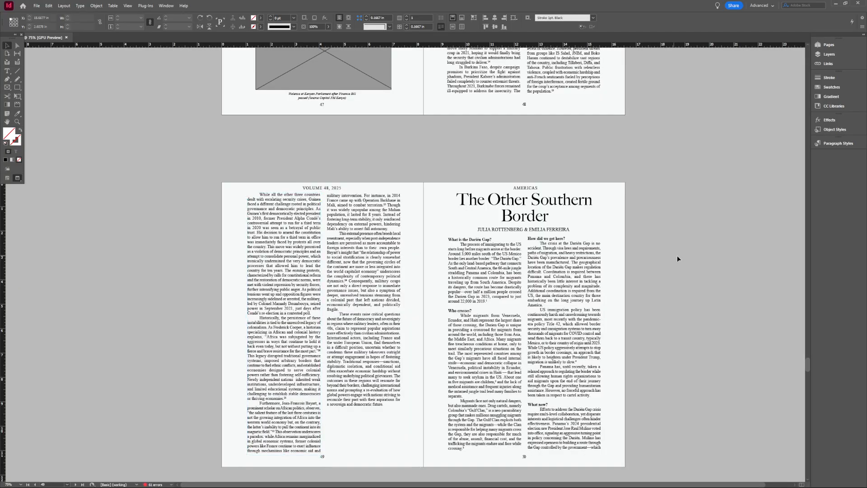
Step: Crop the Caltech Employees logo frame on the Tutorial spread from its lower-left corner to about 3.98 in wide and 1.35 in high
scroll(670, 261, up, 8)
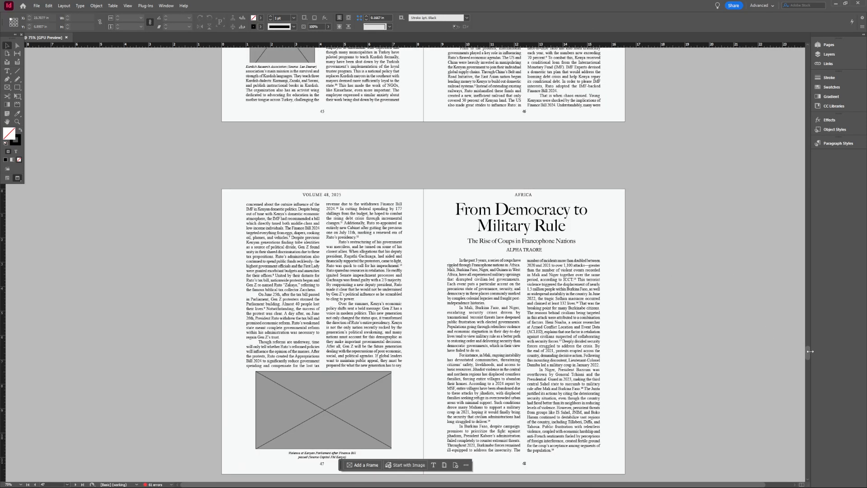
drag(809, 352, 814, 473)
scroll(697, 389, up, 10)
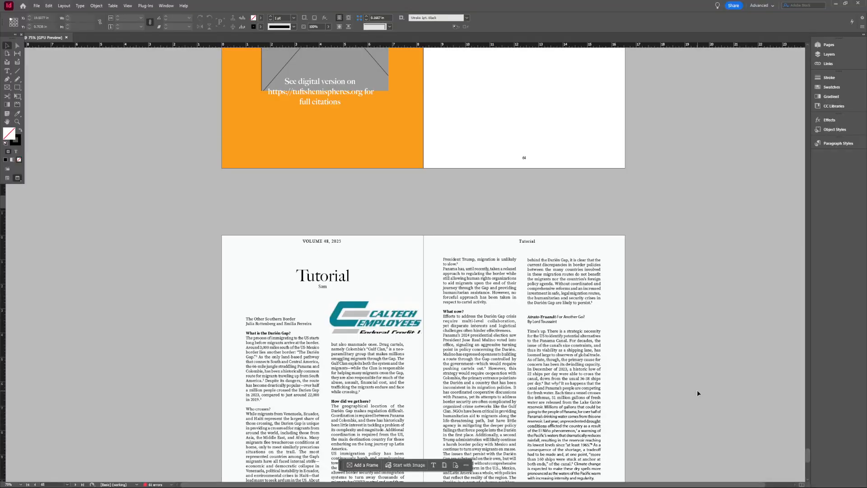
scroll(698, 390, down, 3)
click(319, 189)
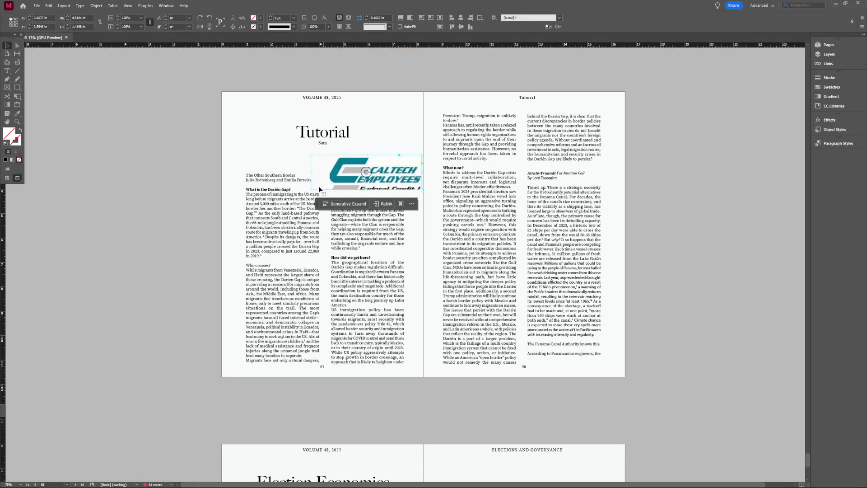
drag(311, 190, 325, 187)
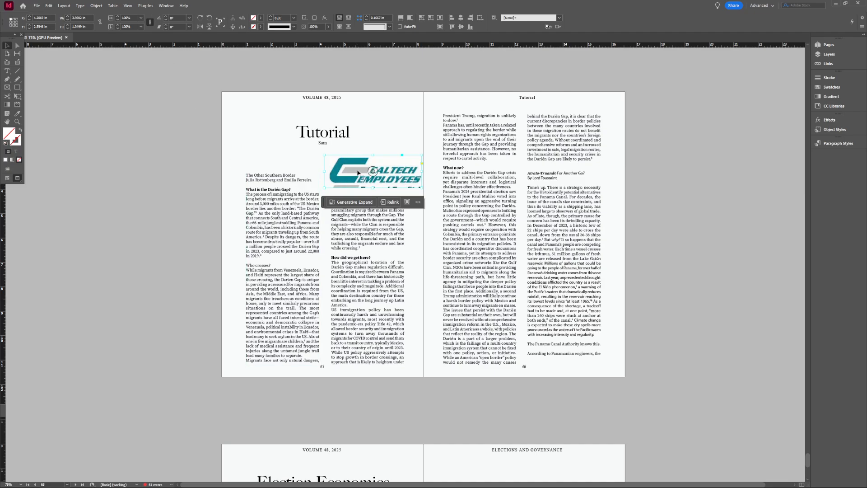
Step: Open the Save As dialog for the magazine document and move it slightly aside over the spread
click(39, 6)
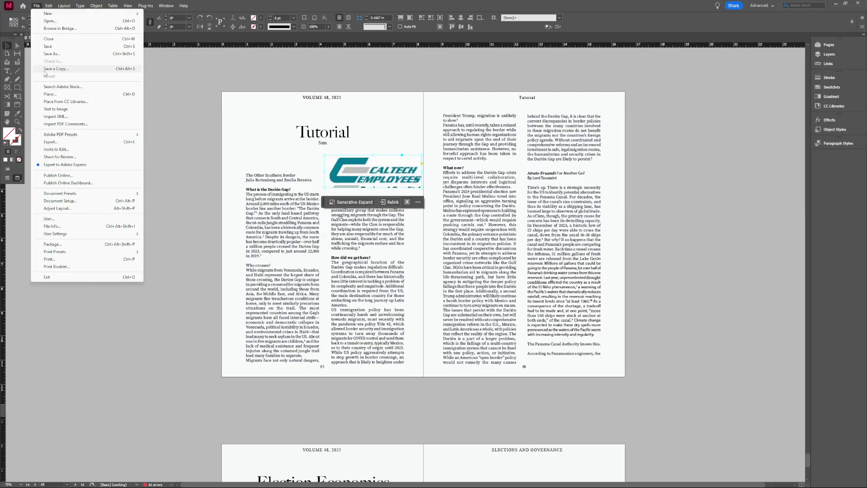
click(53, 53)
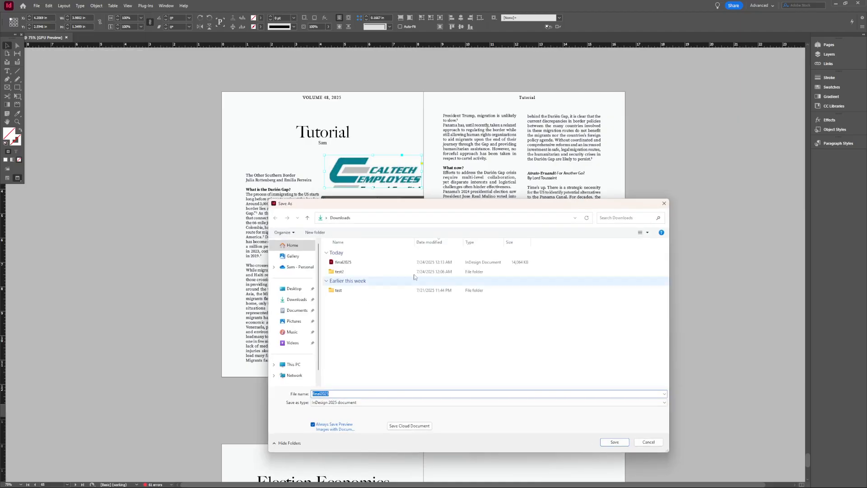
drag(425, 208, 403, 195)
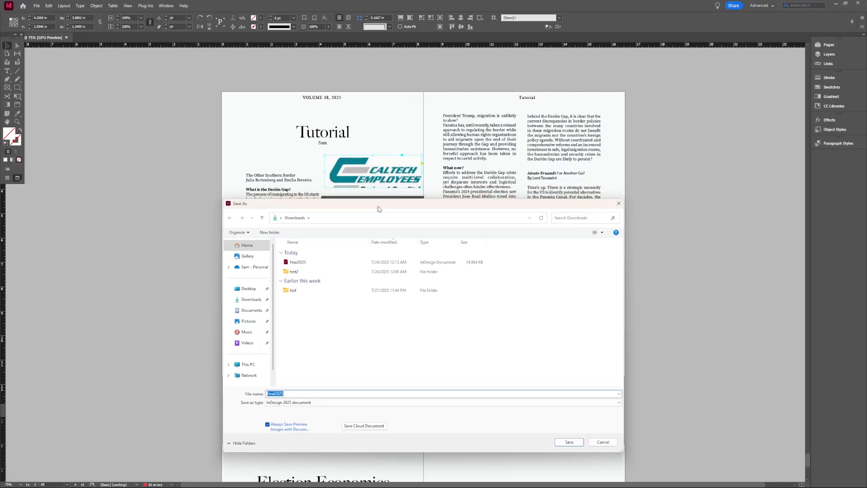
drag(379, 206, 391, 213)
Step: Switch to Google Drive in Chrome and look over all the images in the PHOTOS USED folder, returning to the parent InDesign folder
key(alt+Tab)
key(alt+Tab)
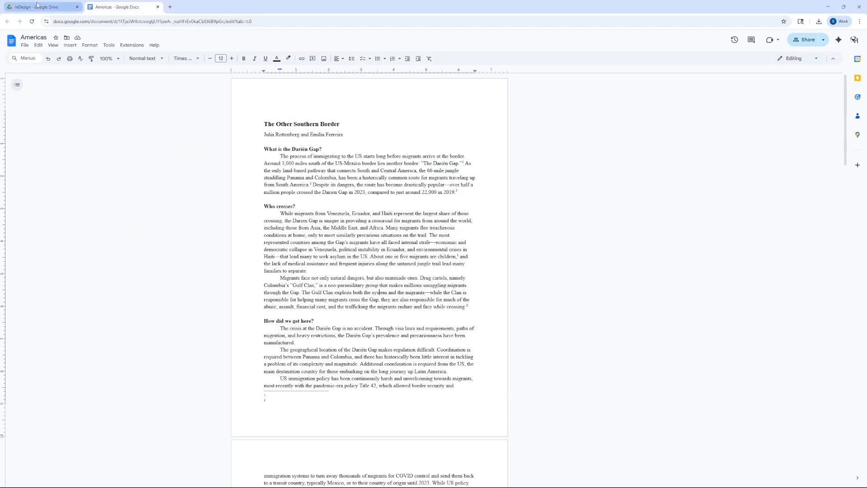
click(40, 7)
click(774, 153)
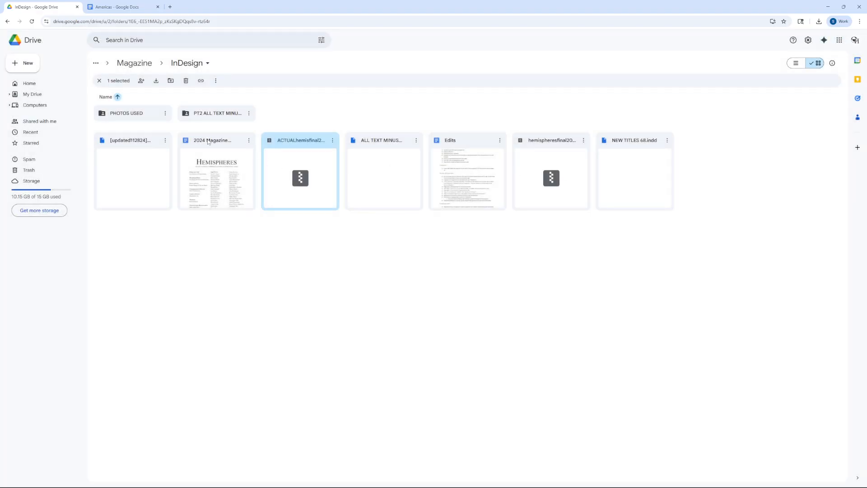
click(260, 333)
double_click(153, 117)
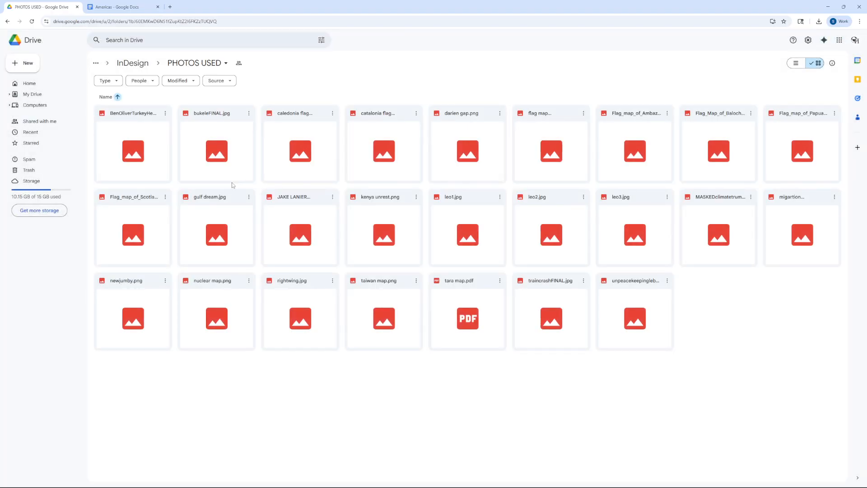
drag(170, 393, 774, 27)
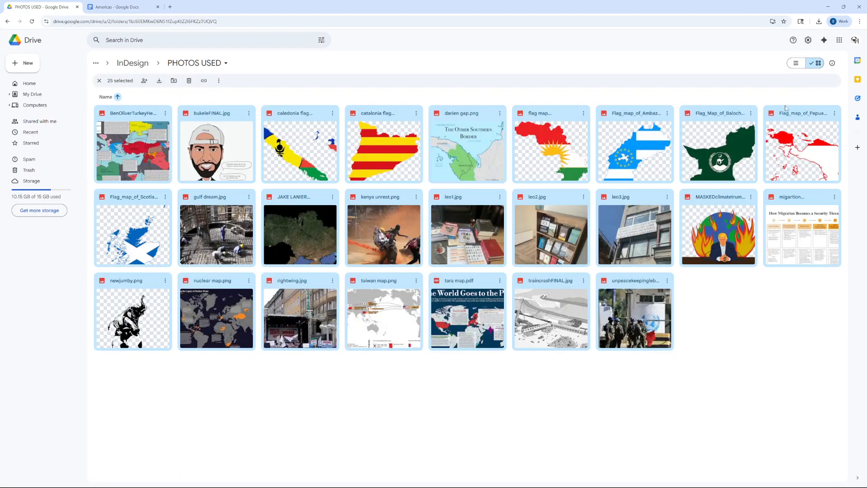
click(99, 81)
click(136, 63)
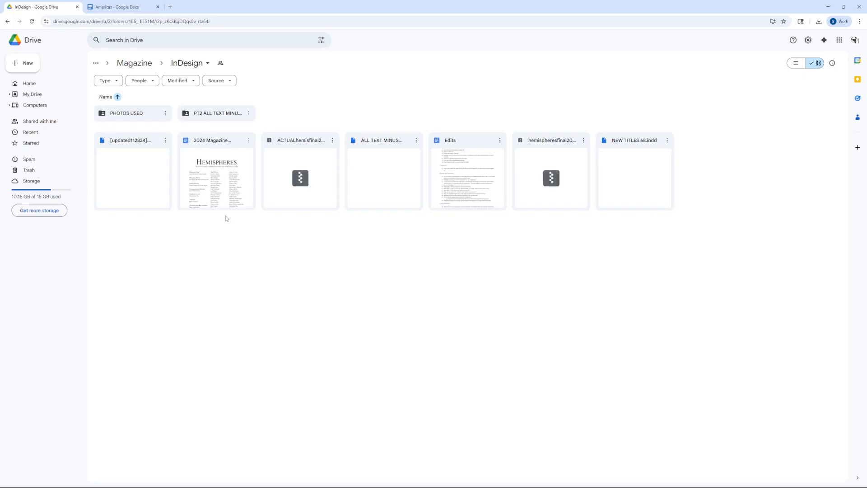
Step: Switch back to InDesign and save the document as final2025 in Downloads as an InDesign 2025 document, replacing the existing file
key(alt+Tab)
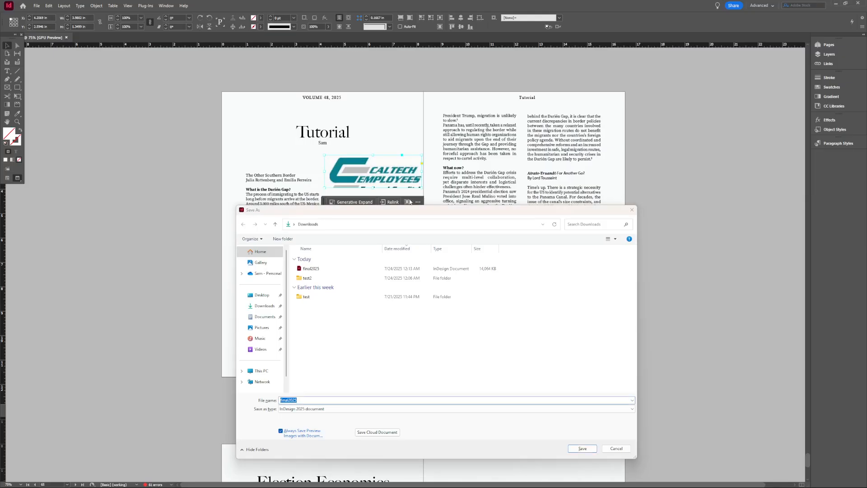
drag(387, 216, 382, 111)
key(alt+Tab)
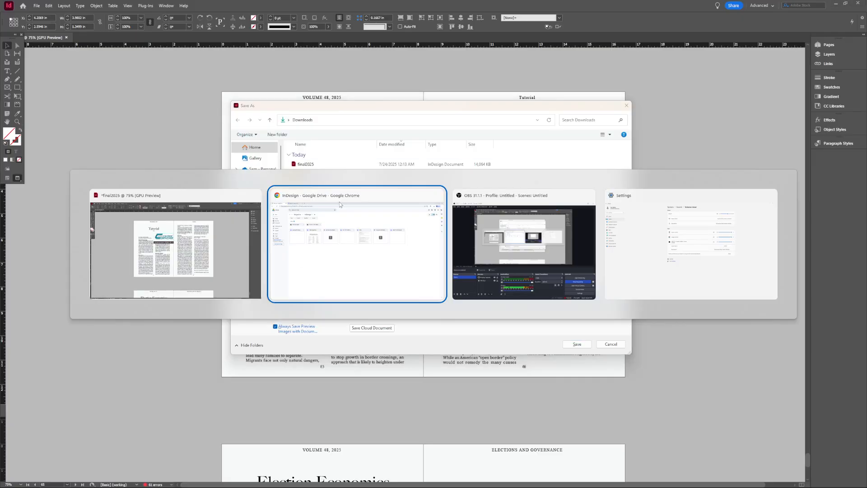
key(alt+Tab)
key(alt+Tab)
key(alt+Tab)
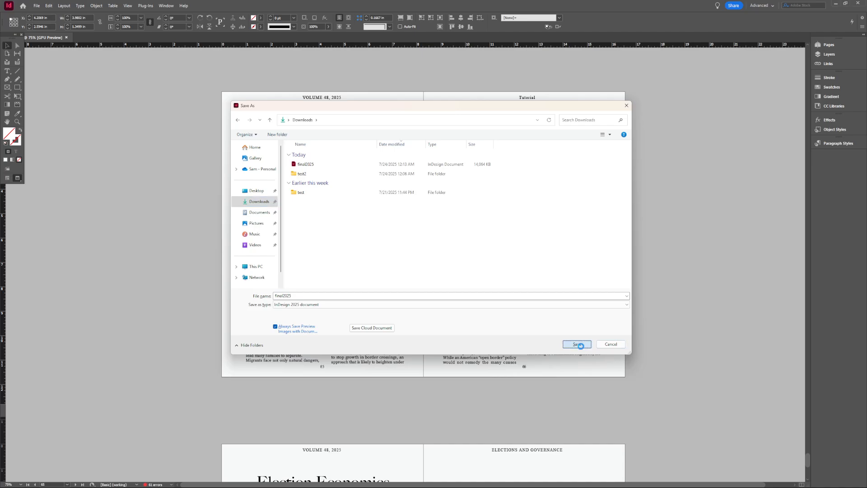
click(577, 344)
click(448, 247)
Step: Check the InDesign folder in Google Drive, return to the layout, and open the Package summary for the saved document
key(alt+Tab)
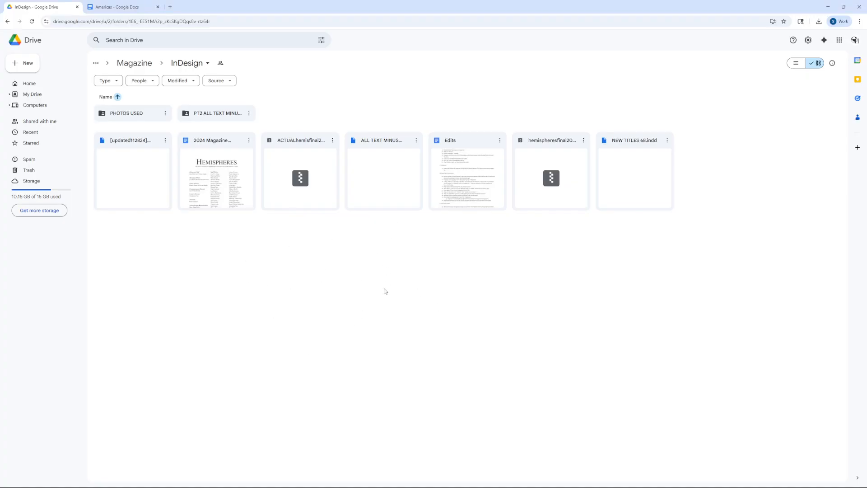
key(alt+Tab)
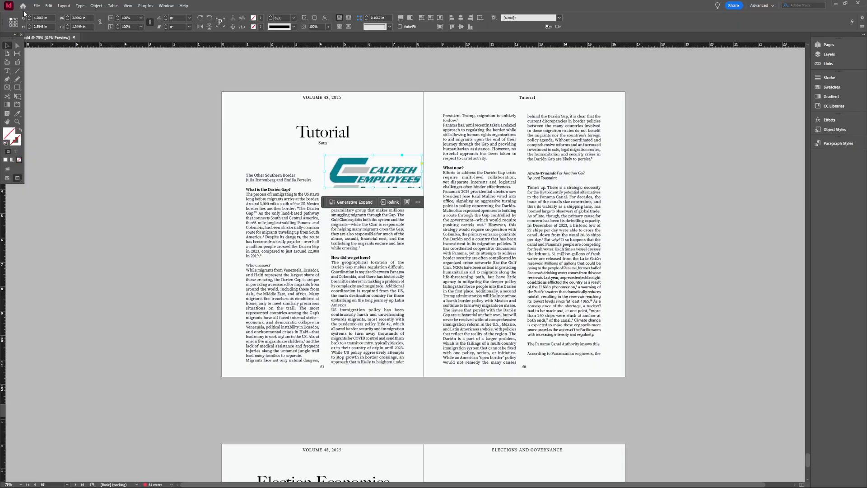
click(36, 5)
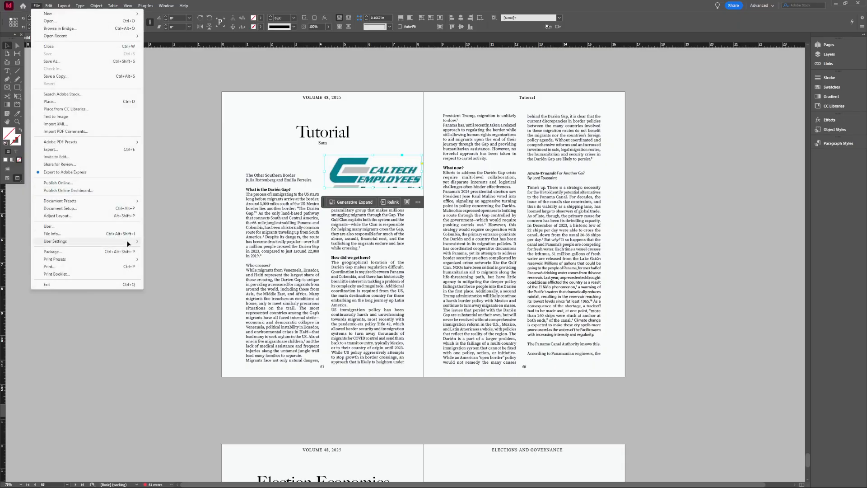
mouse_move(128, 245)
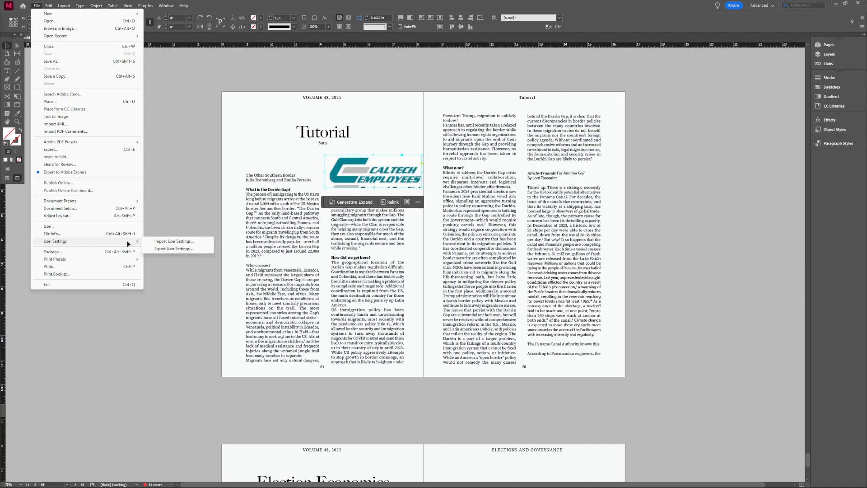
click(104, 251)
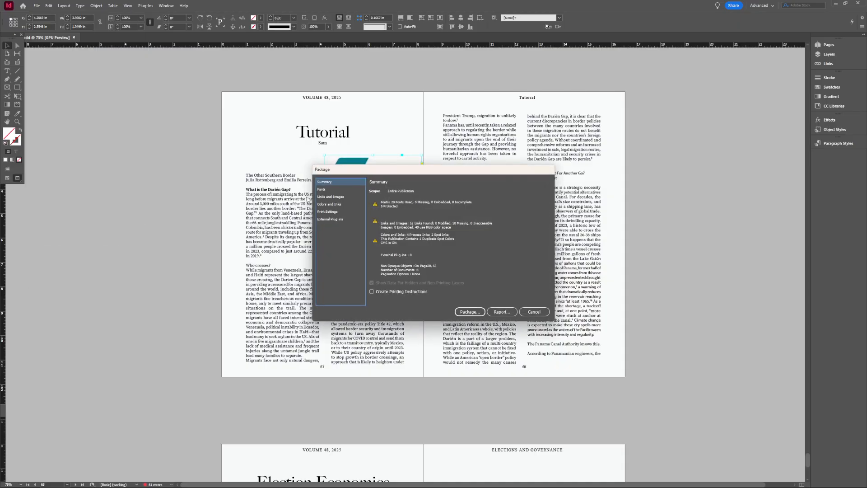
Step: Switch to Google Drive and examine the contents of ACTUALhemisfinal2025 package.zip, returning to InDesign
key(alt+Tab)
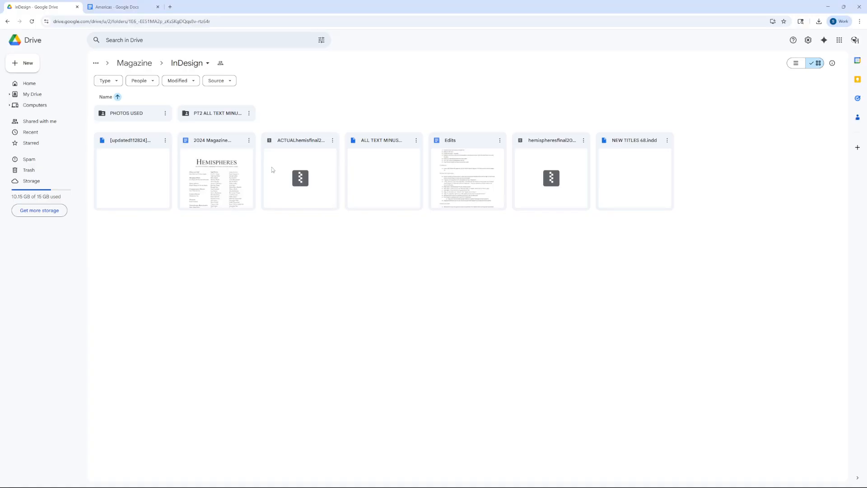
double_click(274, 170)
double_click(300, 95)
key(alt+Tab)
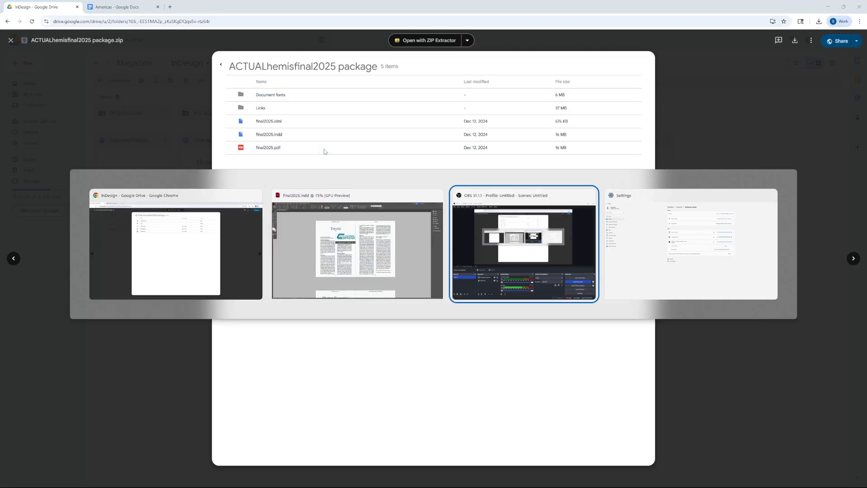
key(alt+Tab)
key(alt+Tab)
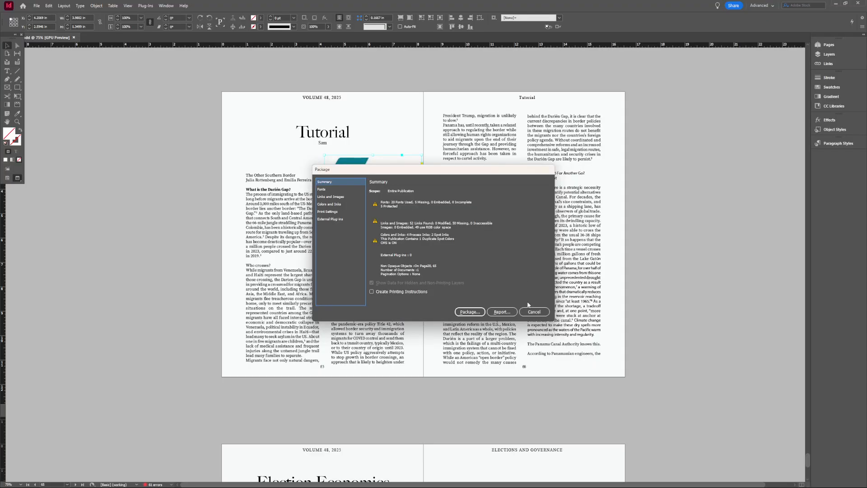
Step: Reopen the Package dialog and review its Fonts, Links and Images, Colors and Inks, Print Settings and External Plug-ins sections
click(532, 311)
click(36, 5)
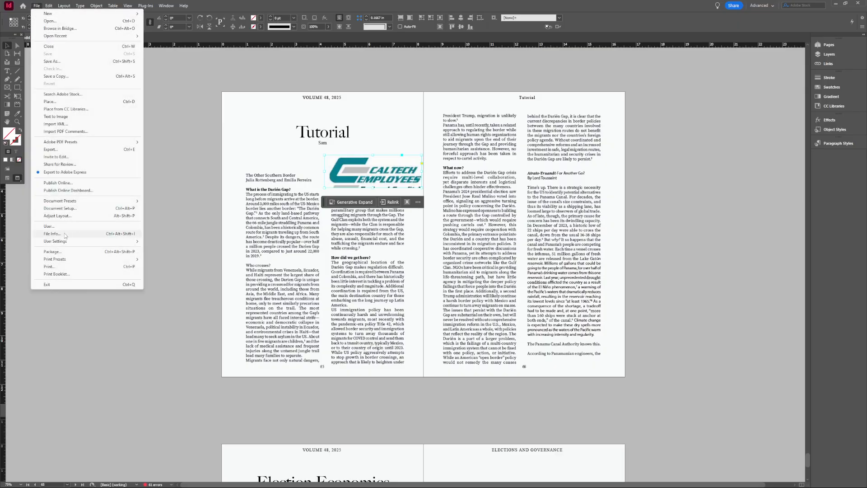
click(67, 252)
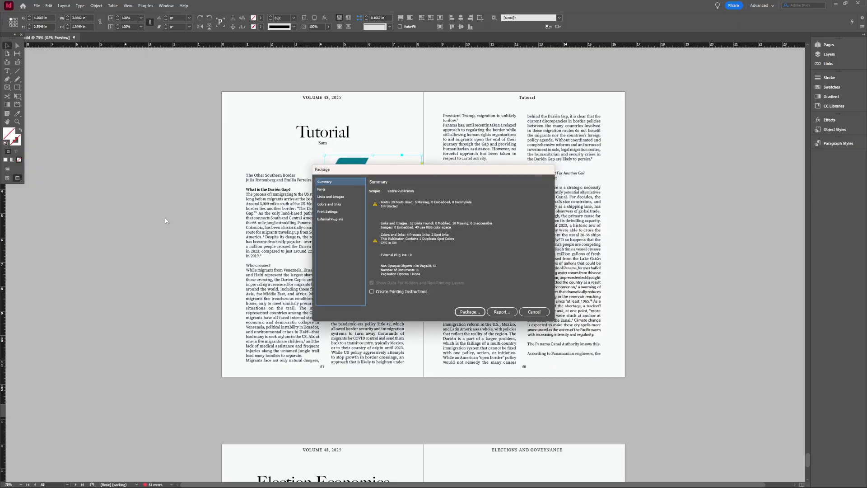
click(336, 189)
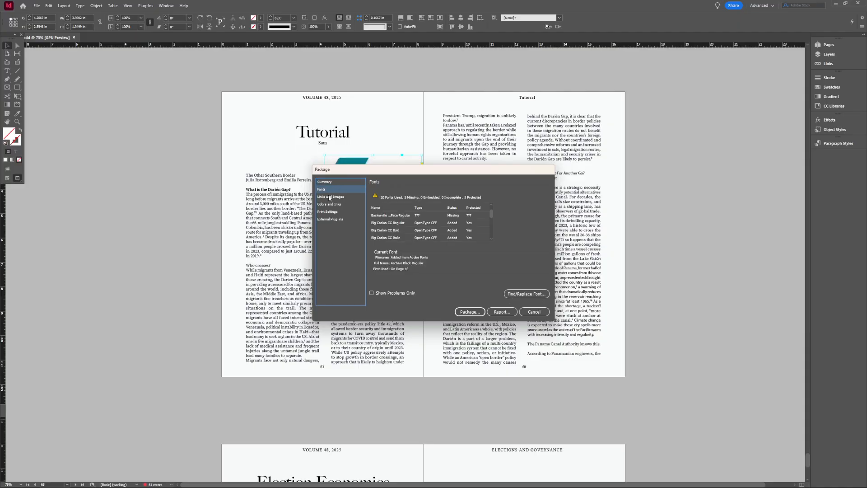
click(330, 197)
click(332, 204)
click(333, 212)
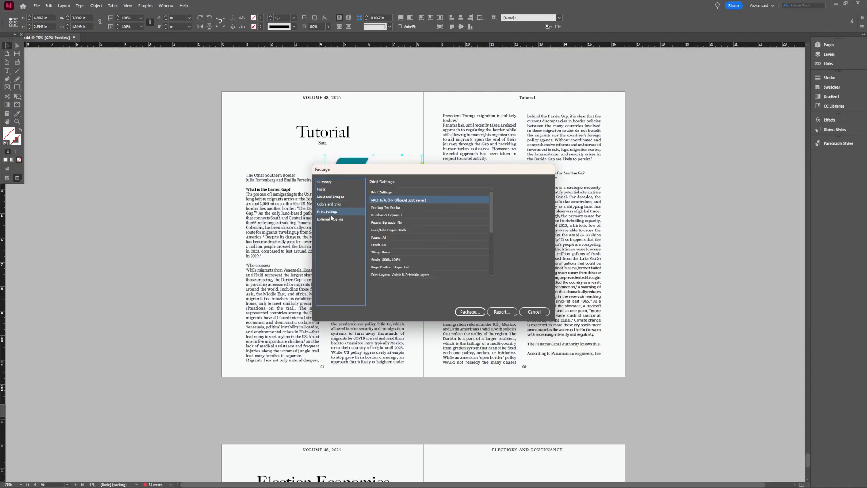
click(333, 219)
click(338, 204)
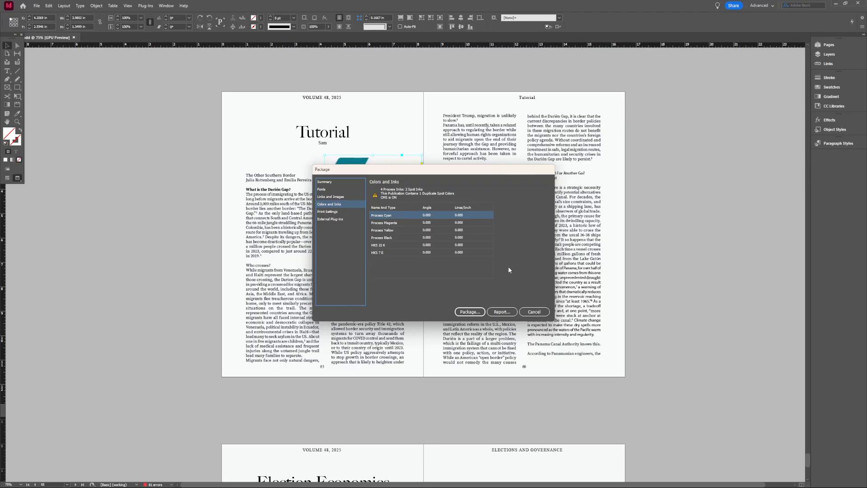
click(335, 189)
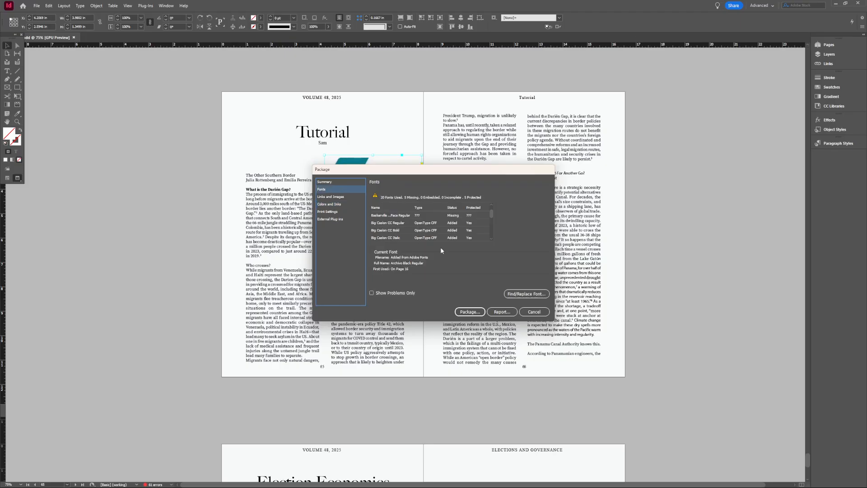
Step: Proceed to the Package Publication options, switch to Google Drive to view the file actions for ACTUALhemisfinal2025 package.zip, and return to InDesign
click(482, 310)
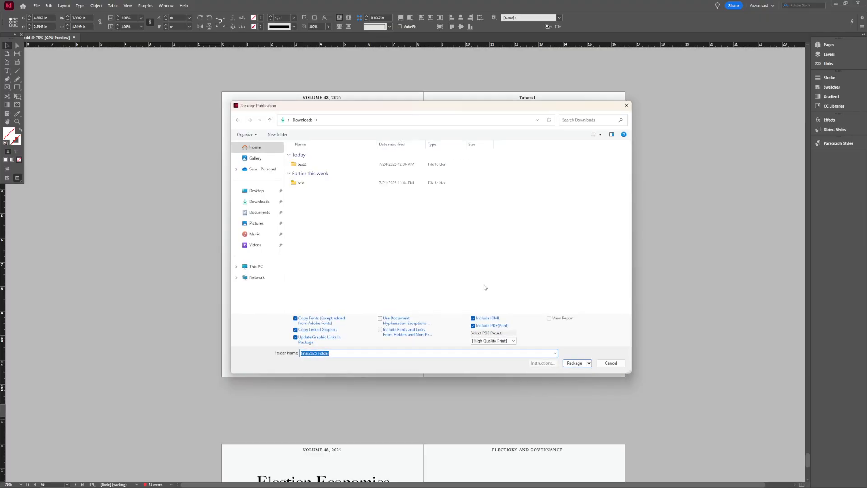
key(alt+Tab)
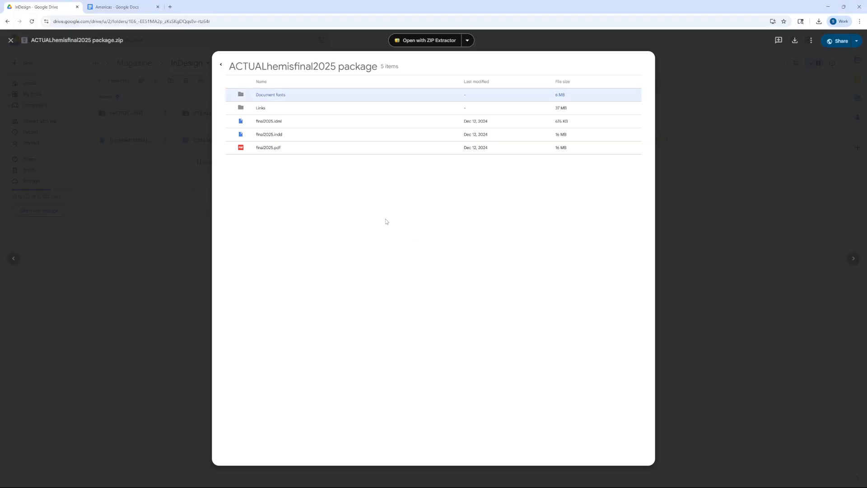
key(Escape)
right_click(301, 174)
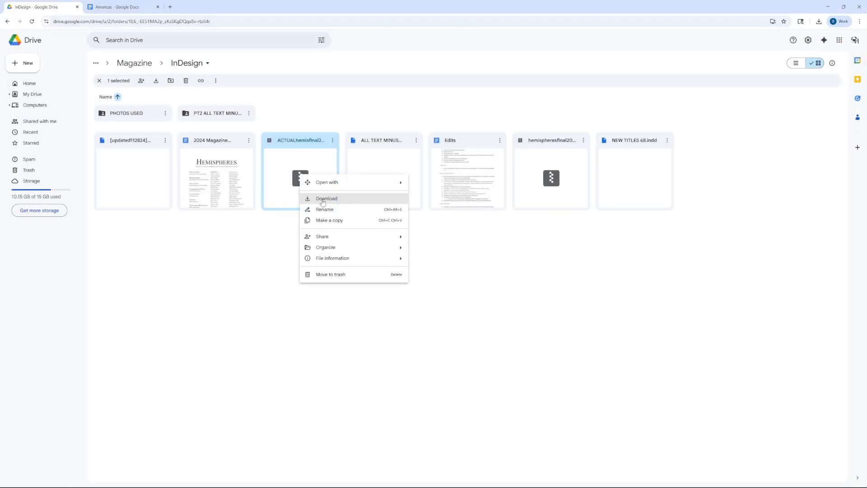
key(alt+Tab)
key(alt+Tab)
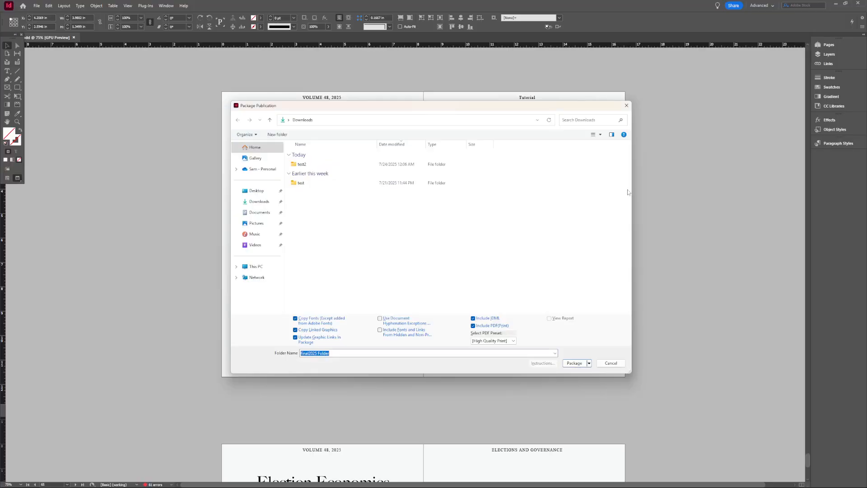
Step: Package the document into final2025 Folder in Downloads with fonts, linked graphics, IDML and a High Quality Print PDF, accepting the font warnings
drag(597, 107, 552, 109)
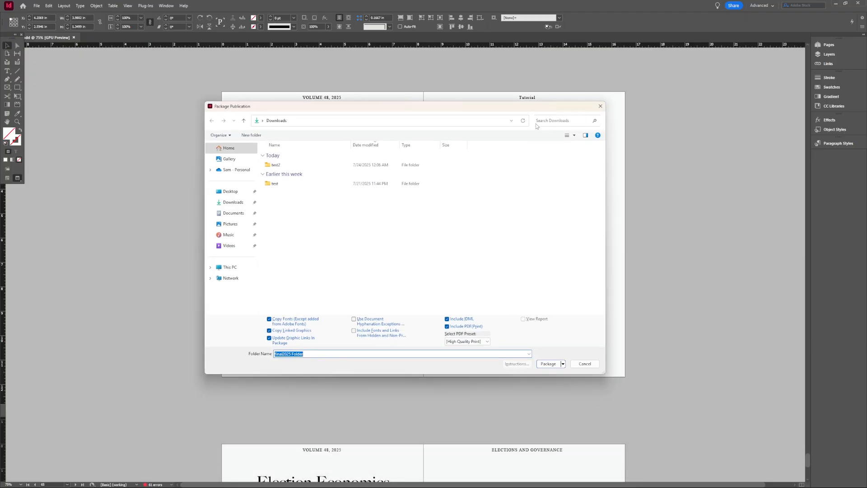
click(233, 205)
click(546, 362)
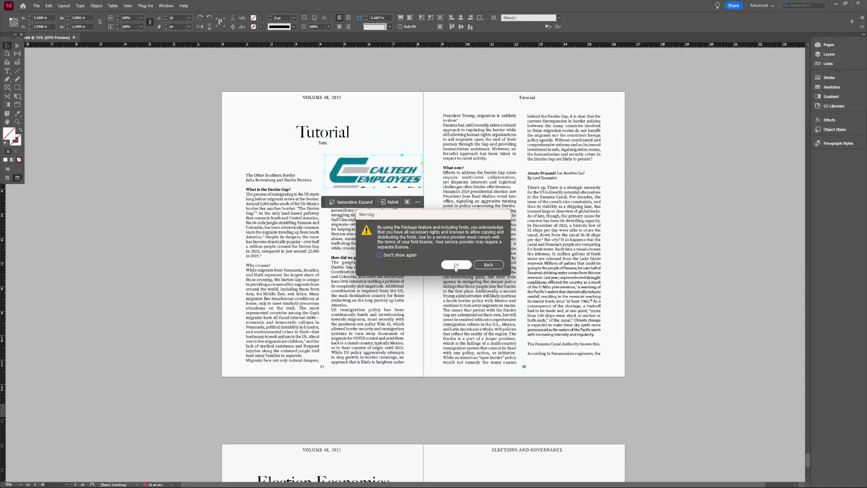
click(455, 267)
click(458, 256)
click(500, 215)
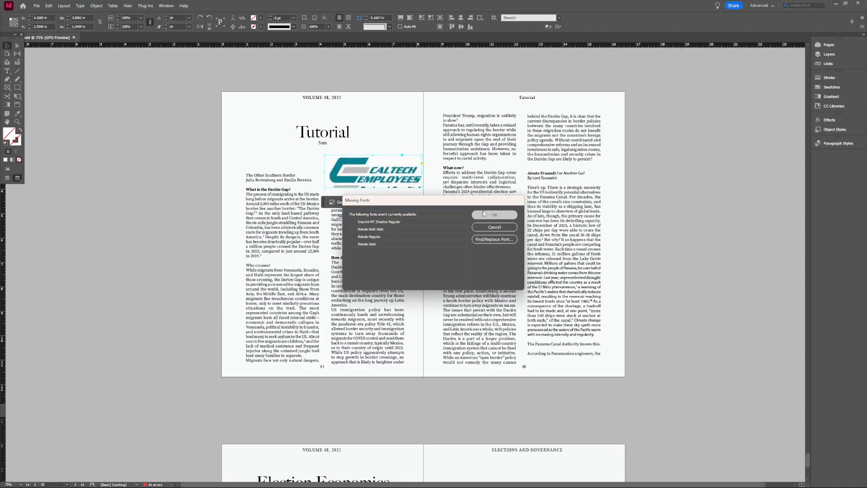
click(467, 257)
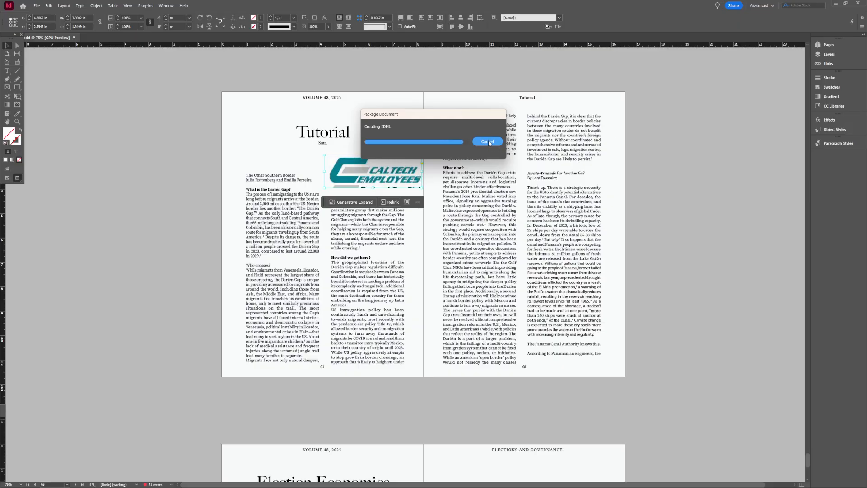
Step: Look through the magazine's spreads and examine the list of linked images for missing files
scroll(595, 194, up, 4)
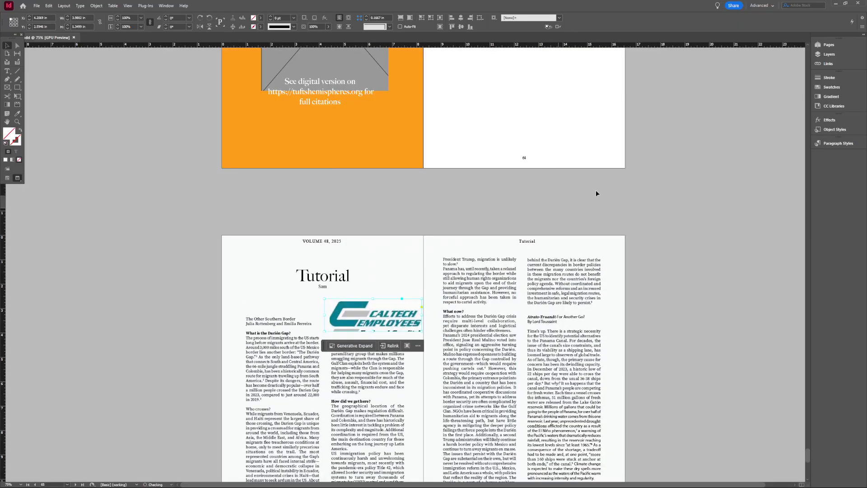
scroll(596, 193, up, 10)
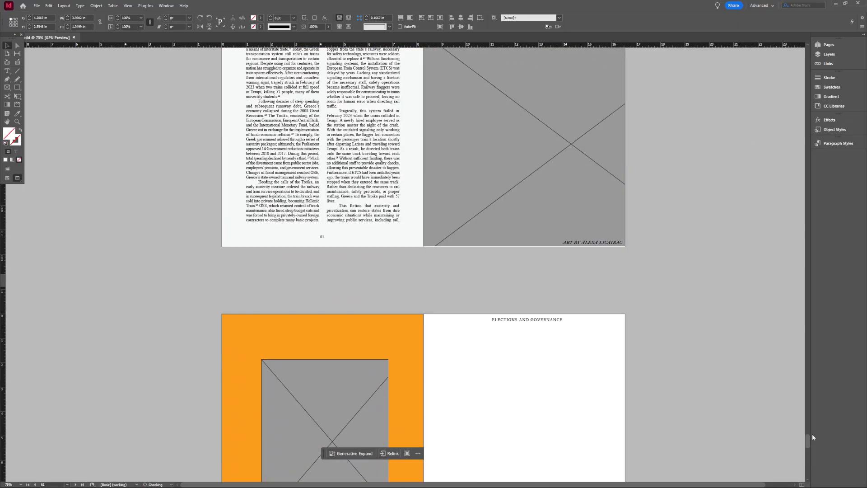
scroll(788, 313, up, 1)
scroll(783, 203, up, 15)
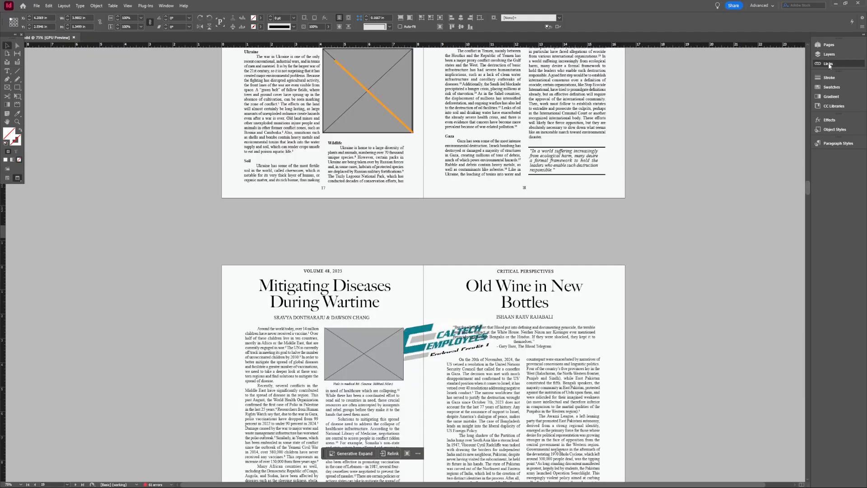
click(828, 63)
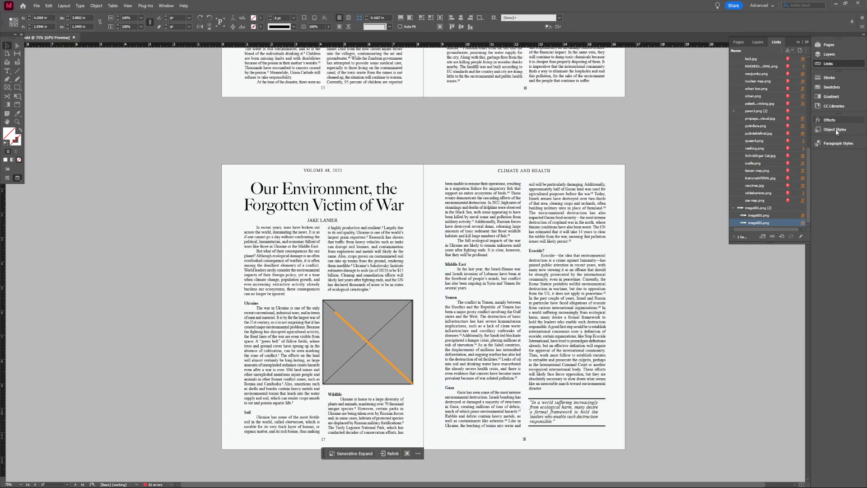
click(783, 200)
click(776, 193)
scroll(778, 176, up, 1)
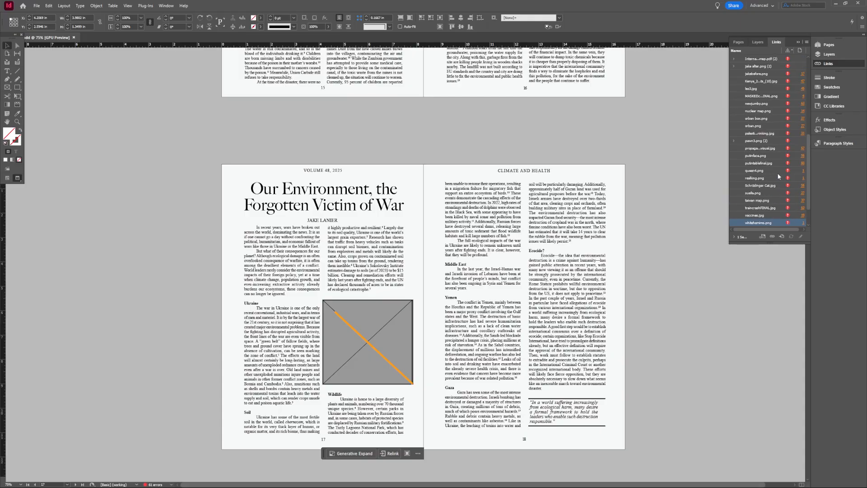
scroll(779, 176, up, 5)
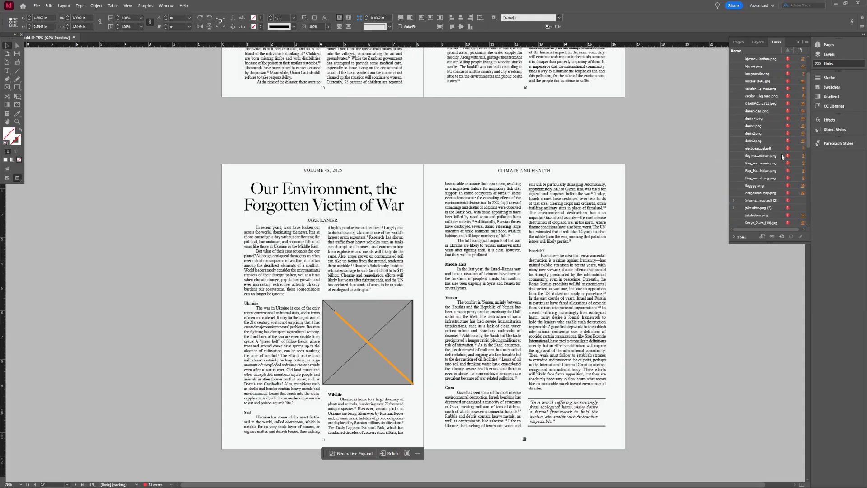
Step: Try to relink Flag_map_of_Scotland.svg.png to ACTUALhemisfinal2025 package (1) in Downloads, with the search for missing links in that folder enabled
right_click(785, 180)
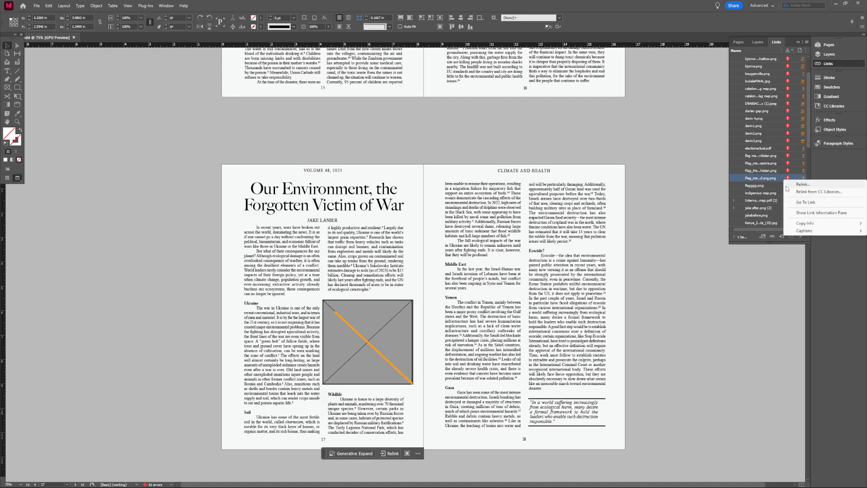
click(803, 184)
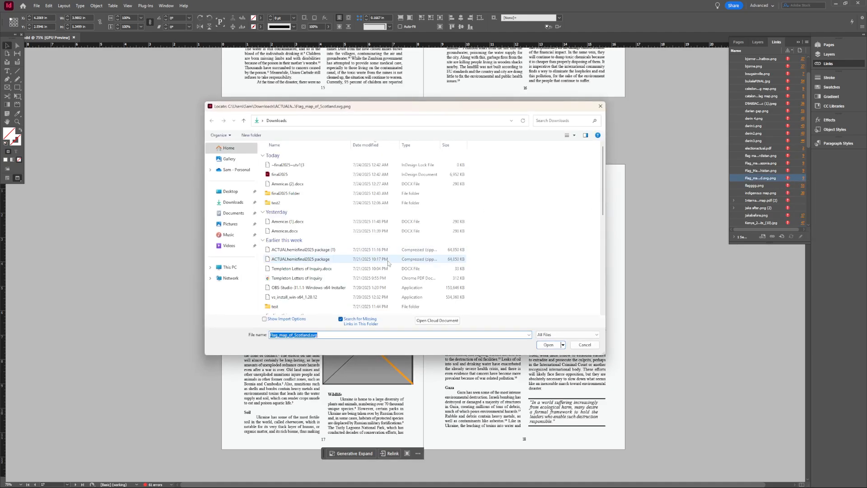
scroll(307, 280, down, 10)
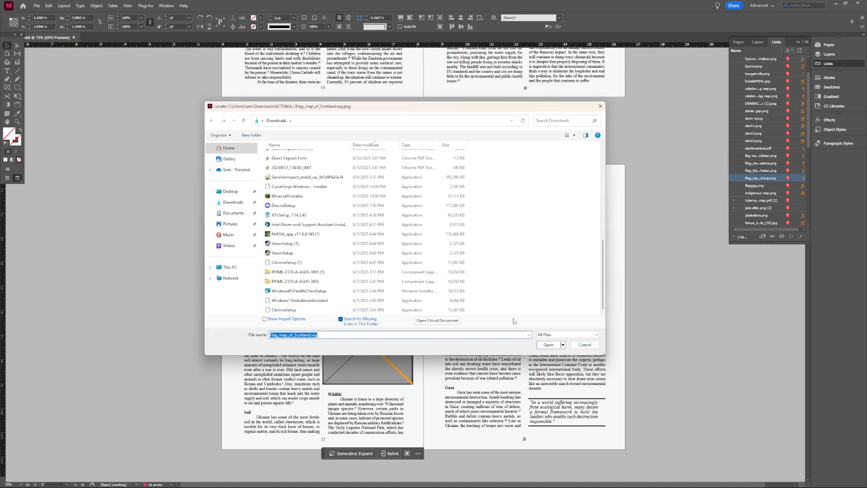
scroll(306, 281, up, 10)
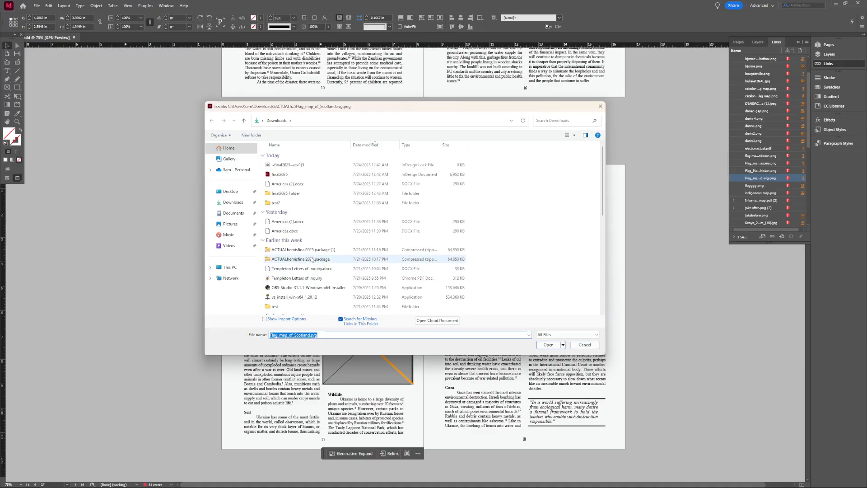
click(289, 194)
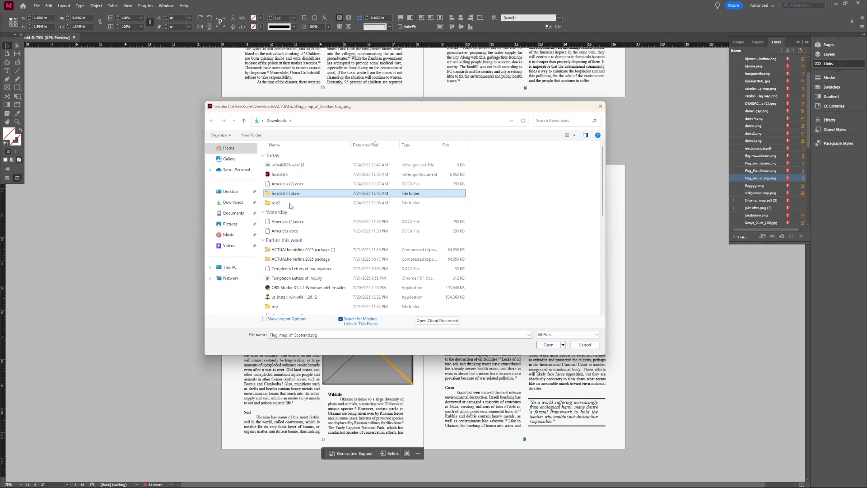
click(291, 250)
click(555, 345)
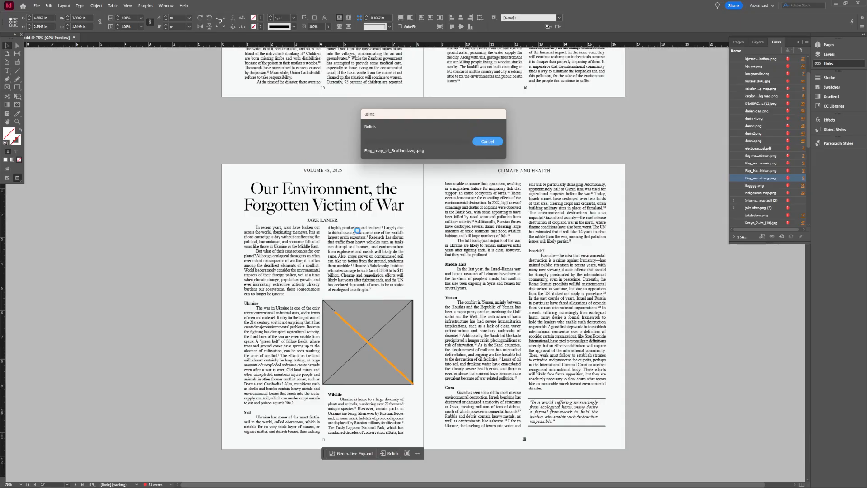
Step: Switch to Google Drive and clear the file selection in the InDesign folder
key(alt+Tab)
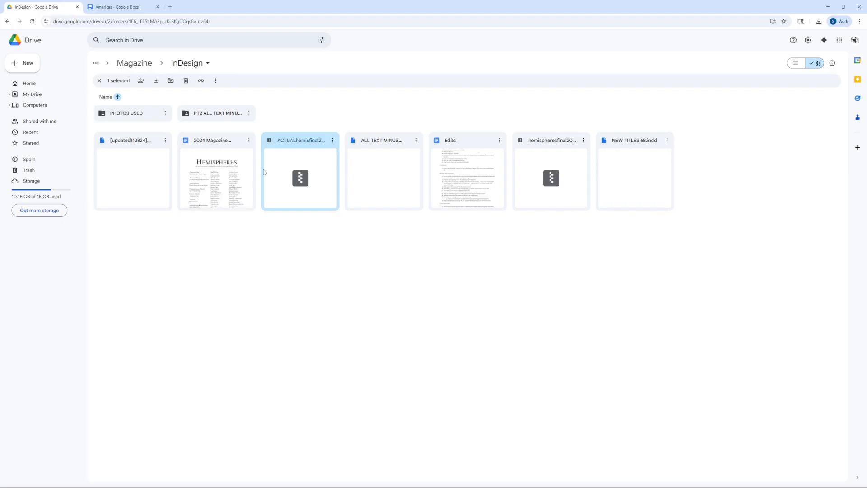
click(317, 290)
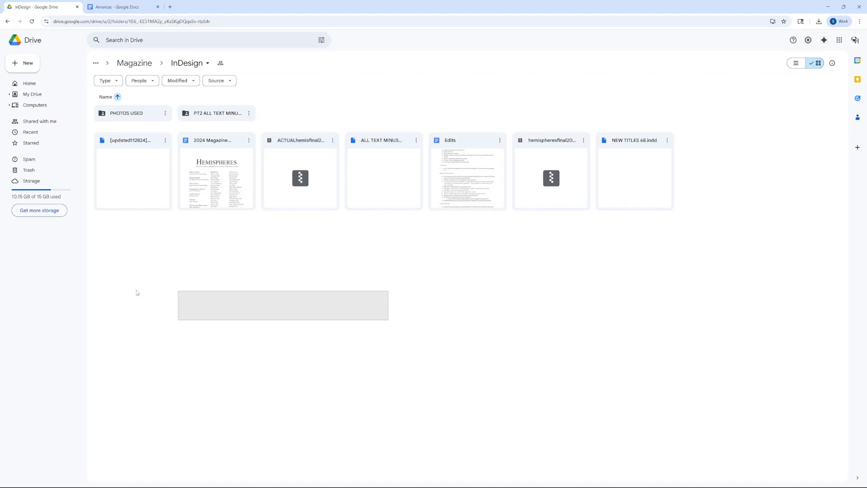
key(alt+Tab)
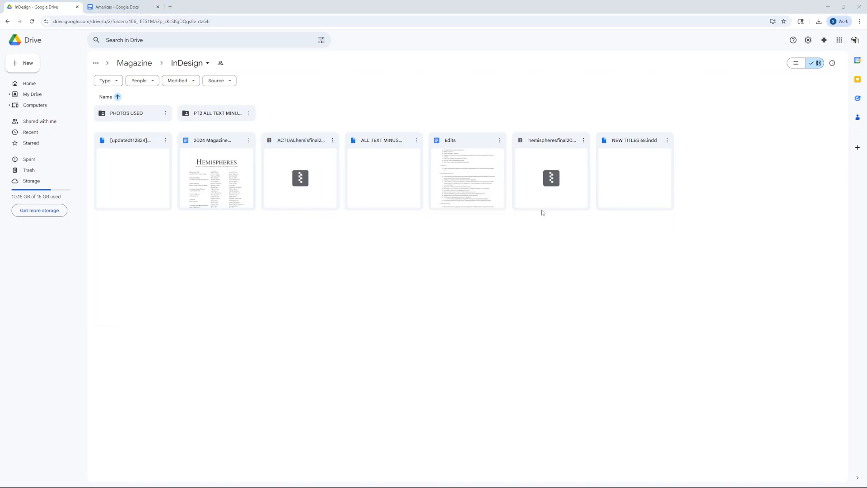
key(alt+Tab)
key(alt+Tab)
key(alt+Tab)
key(alt+Tab)
key(alt+Tab)
key(alt+Tab)
key(alt+Tab)
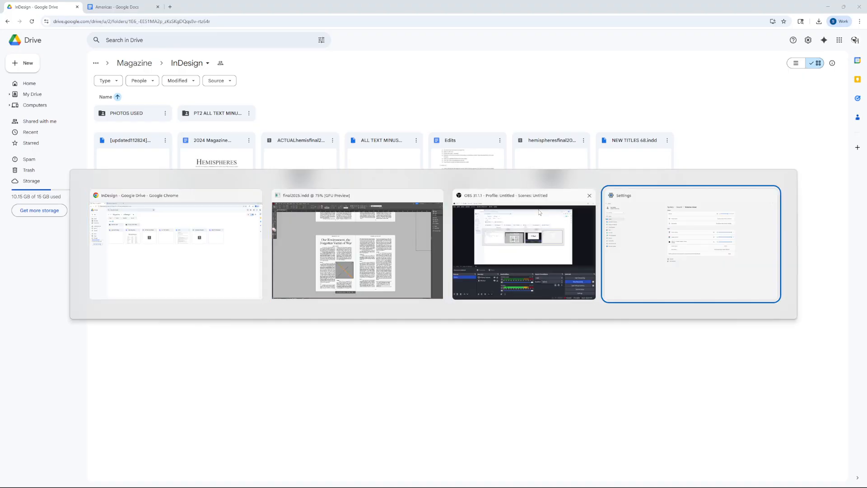
key(alt+Tab)
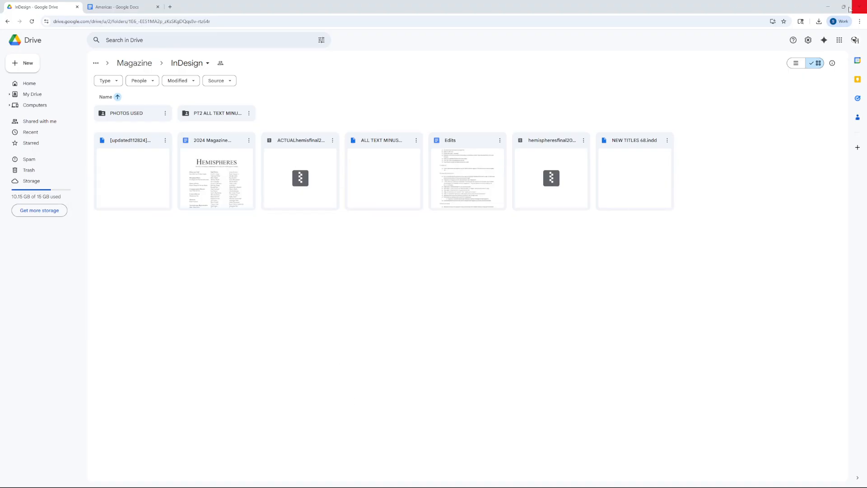
Step: Check the relinking progress in InDesign and return to the InDesign folder in Google Drive
click(828, 7)
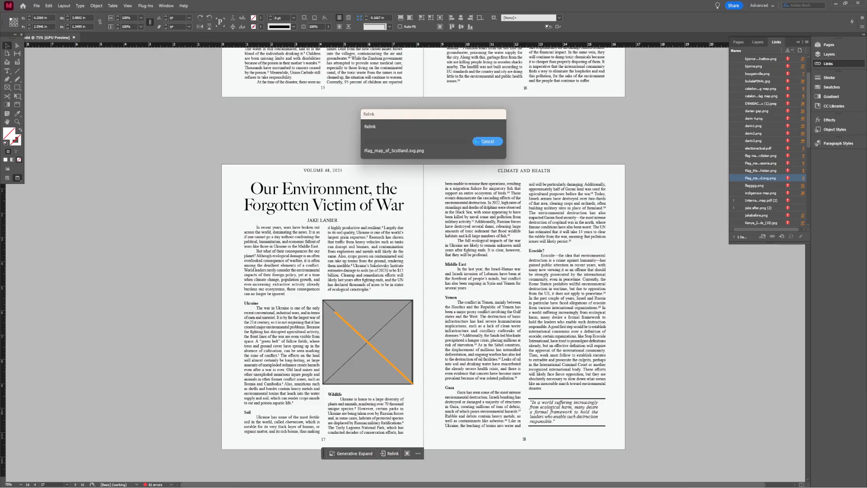
key(alt+Tab)
key(alt+Tab)
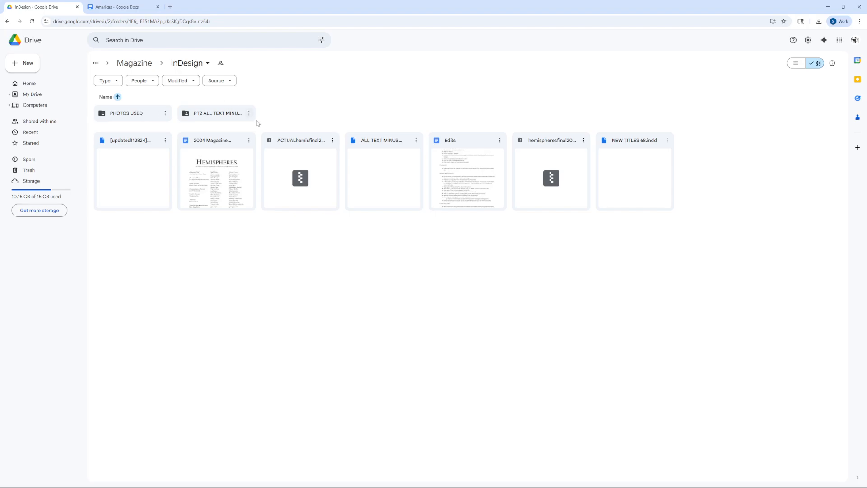
click(186, 62)
Step: Switch to the Americas document in Google Docs and examine its article text, footnotes and suggested edits
click(132, 7)
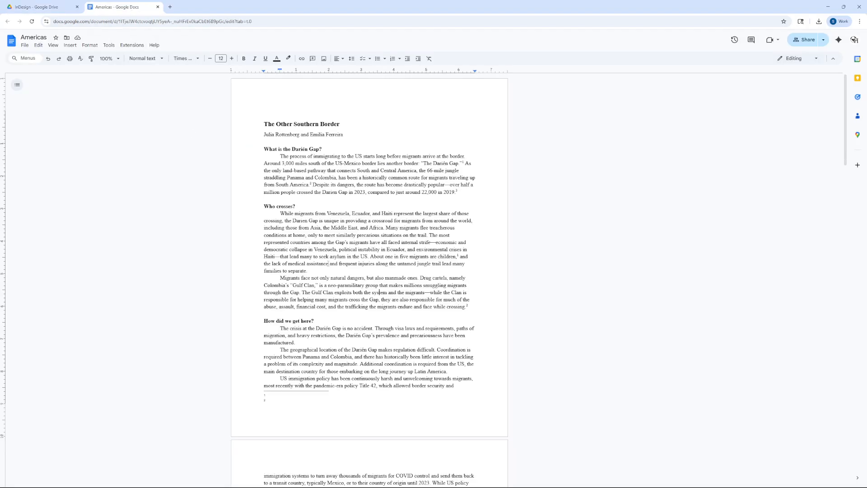
scroll(436, 288, down, 20)
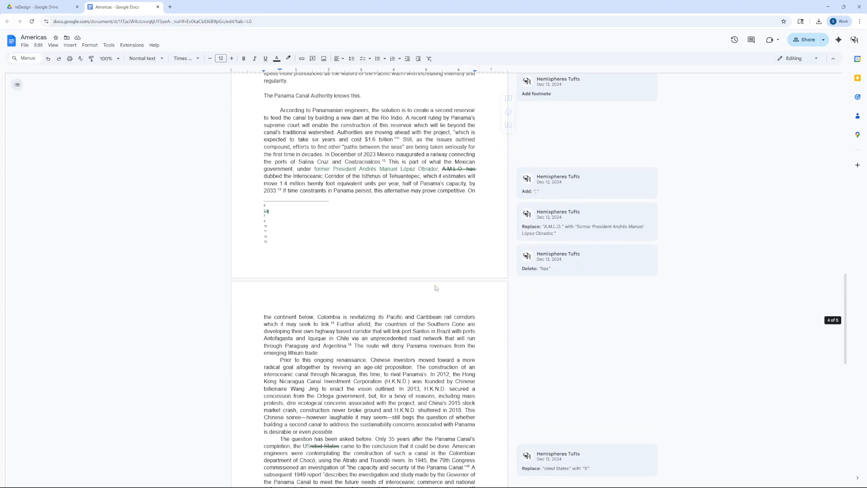
scroll(373, 165, down, 3)
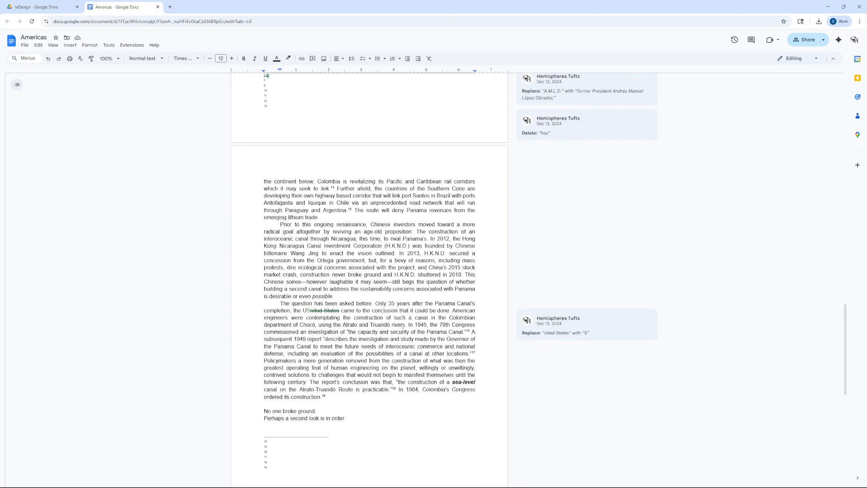
scroll(393, 403, up, 8)
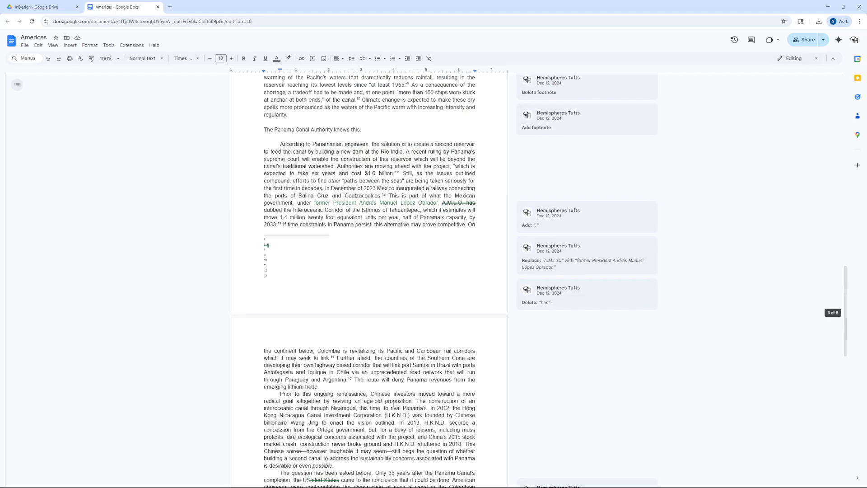
scroll(411, 267, up, 20)
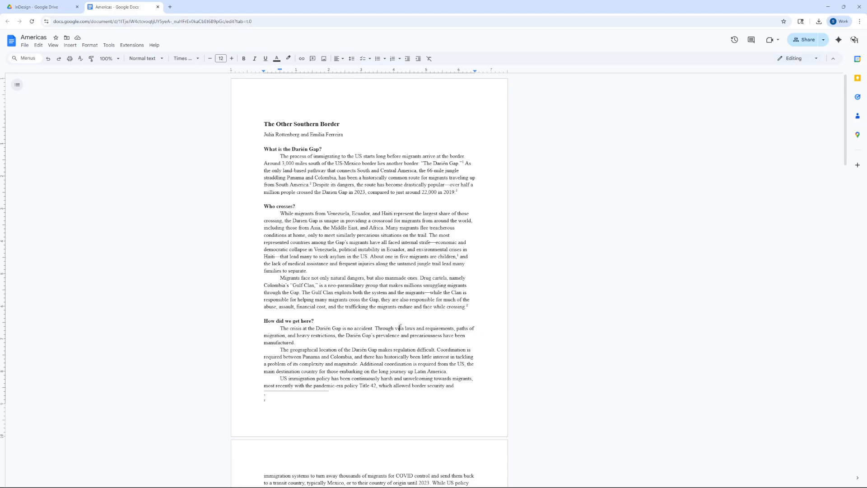
click(408, 312)
drag(345, 235, 405, 254)
click(405, 249)
scroll(349, 148, down, 12)
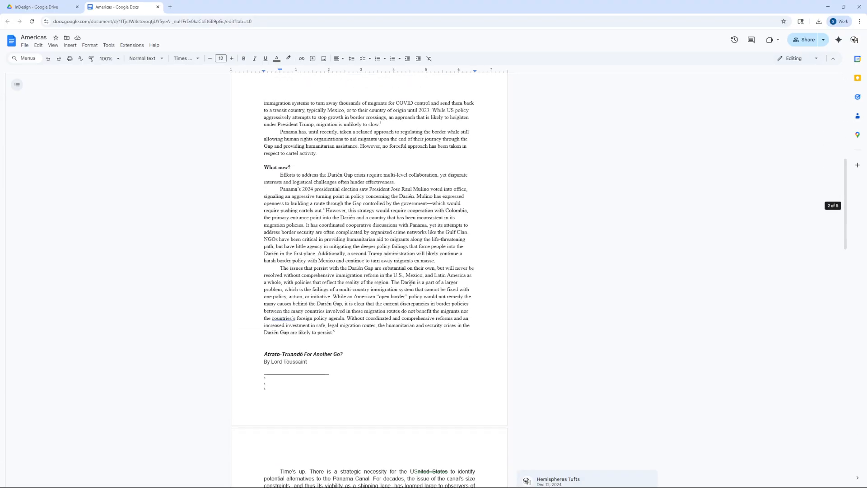
scroll(414, 299, down, 3)
key(alt+Tab)
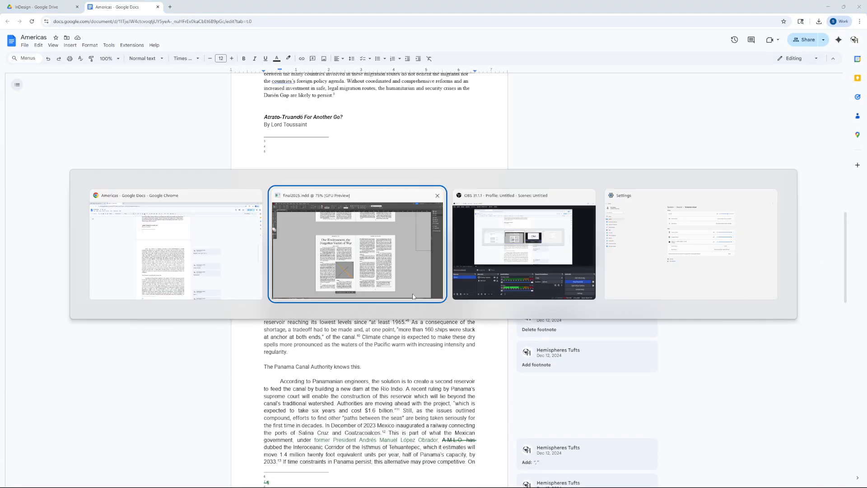
scroll(430, 278, down, 1)
scroll(430, 278, down, 1)
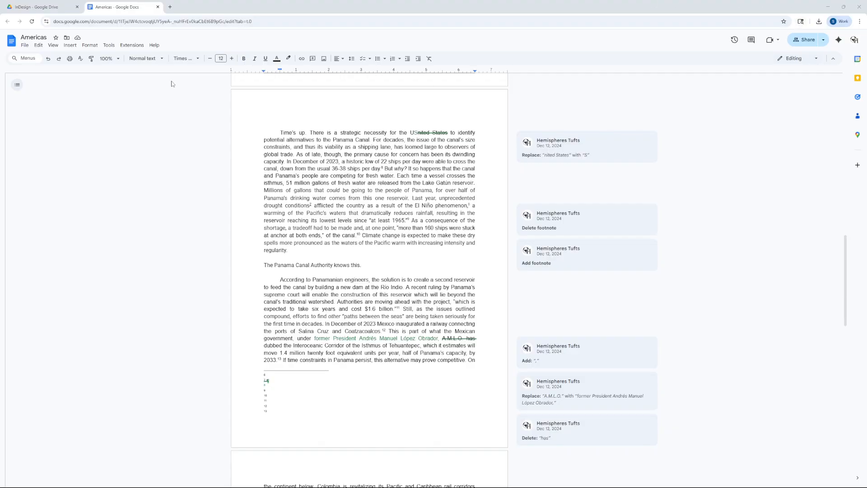
key(alt+Tab)
key(alt+Tab)
key(alt+Tab)
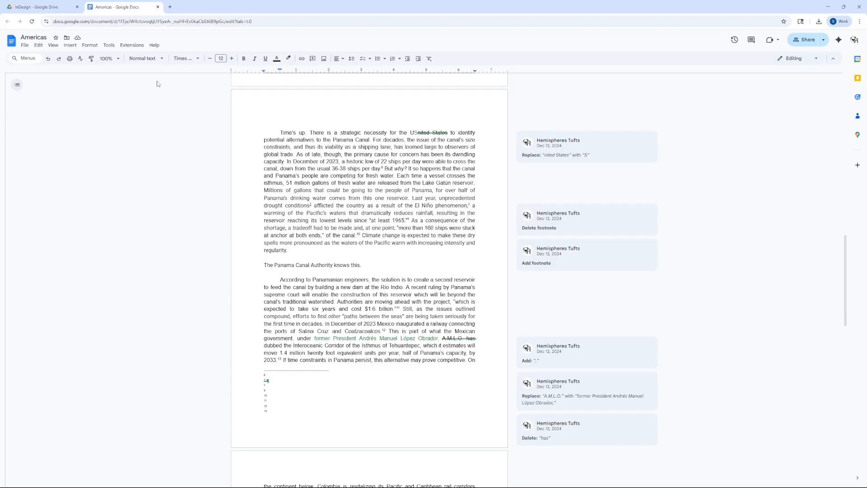
key(alt+Tab)
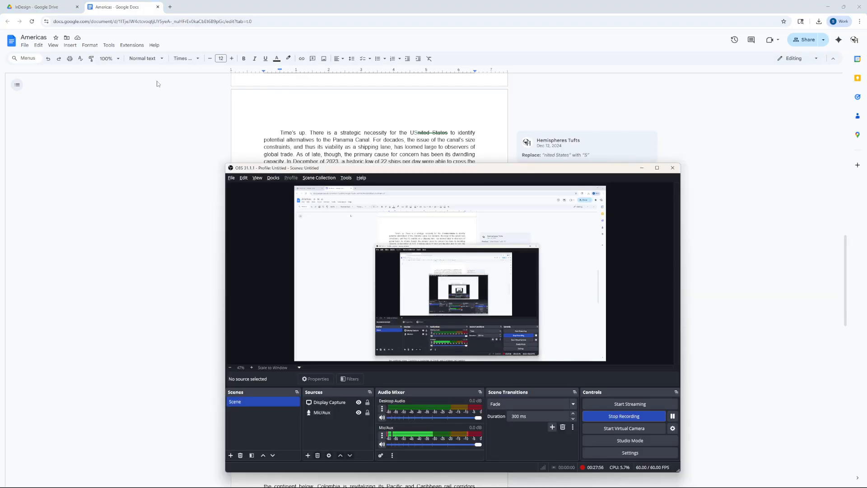